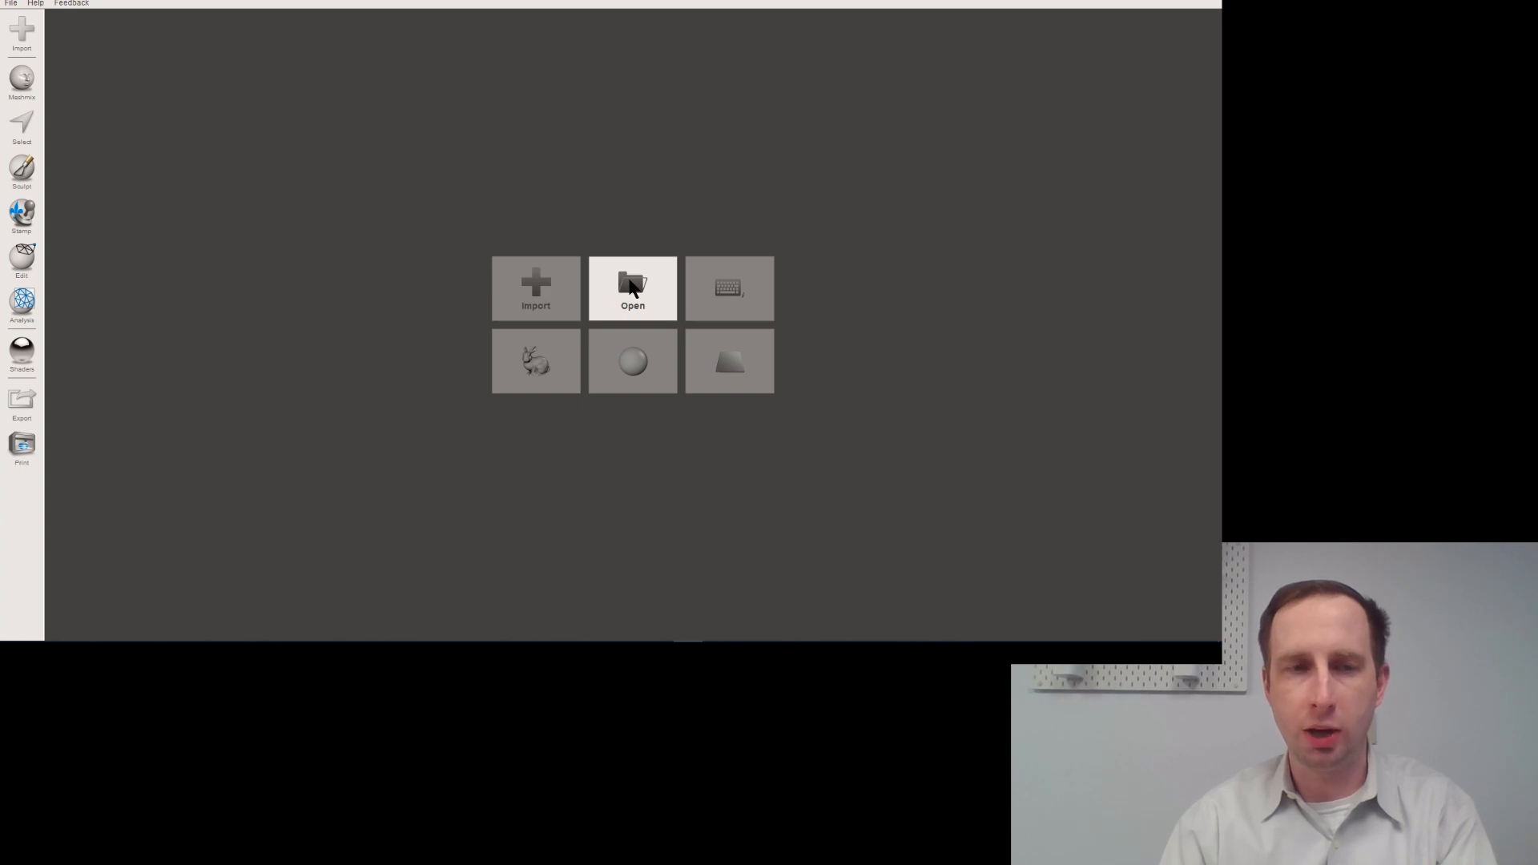
# - Switch to the 3D IOS for Demo folder and load Easy LowerJawScan.stl from it into Meshmixer
pyautogui.hotkey('alt', 'Tab')
pyautogui.hotkey('alt', 'Tab')
pyautogui.hotkey('alt', 'Tab')
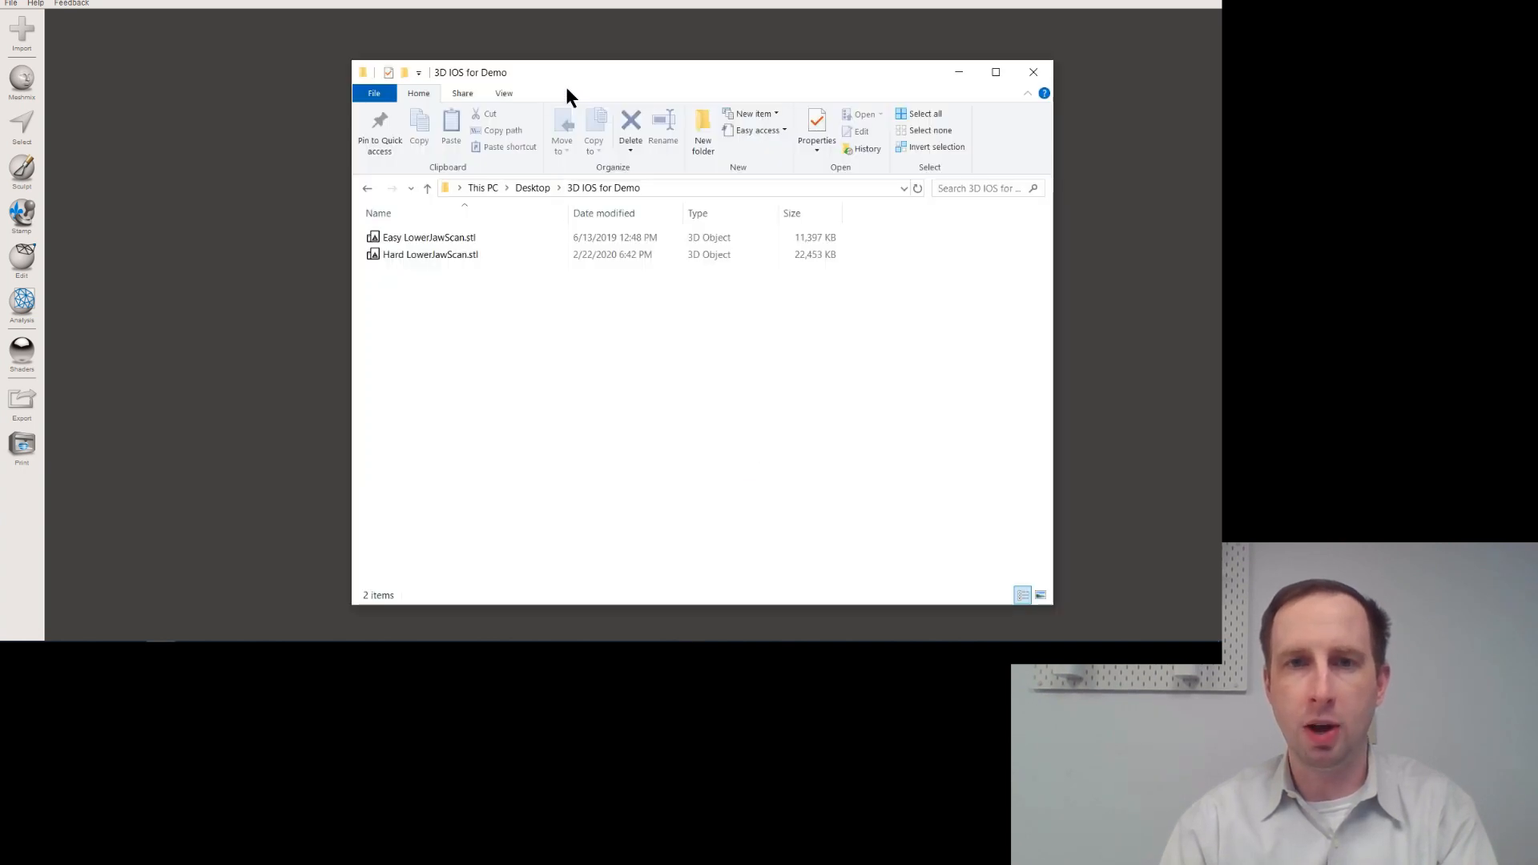
pyautogui.moveTo(564, 72); pyautogui.dragTo(701, 75)
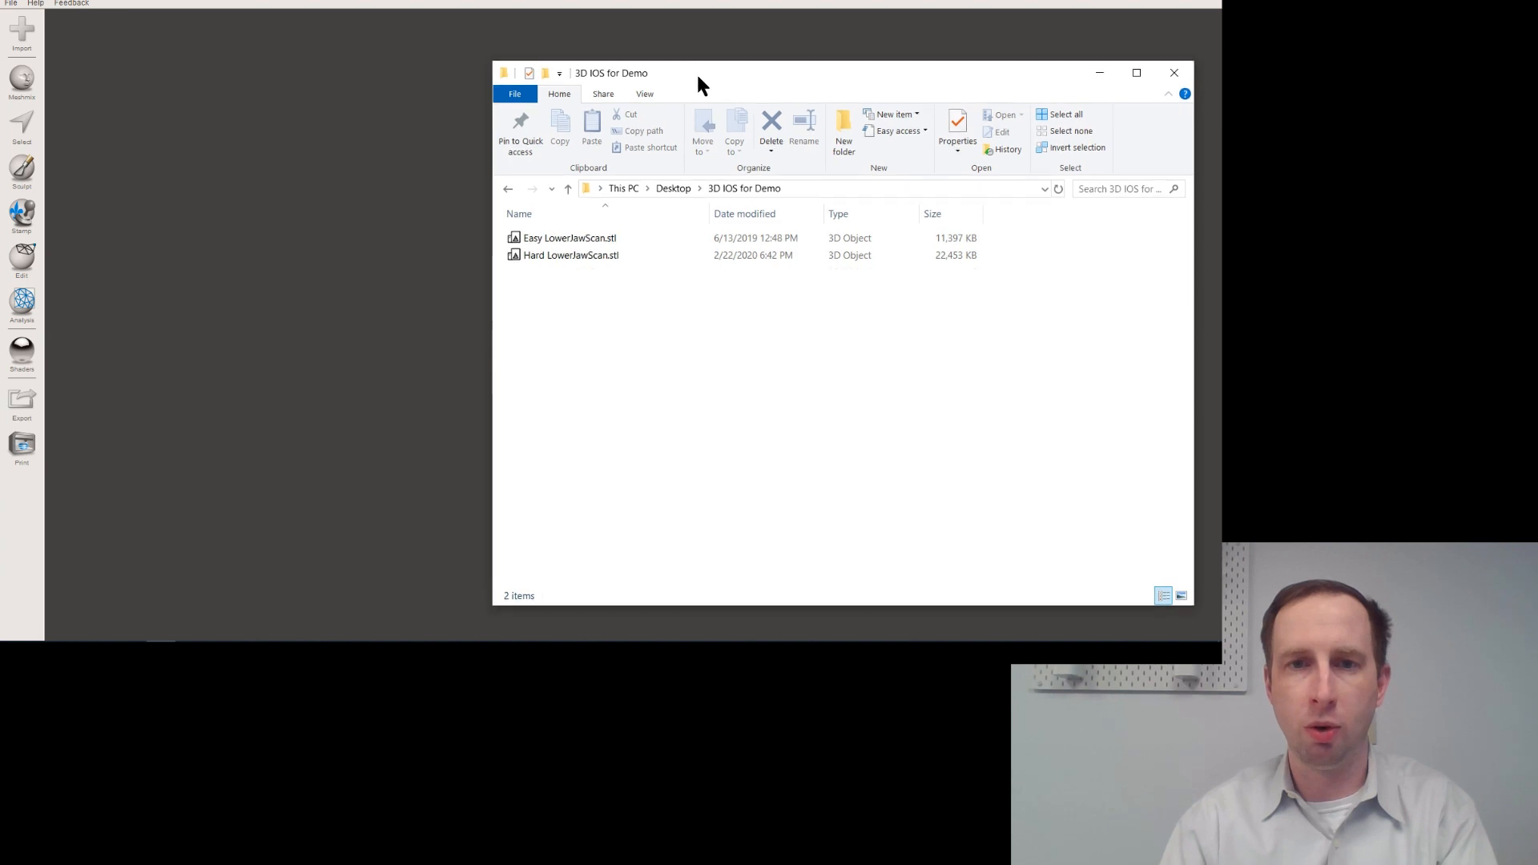
pyautogui.click(587, 240)
pyautogui.click(584, 255)
pyautogui.click(564, 246)
pyautogui.moveTo(565, 245); pyautogui.dragTo(396, 244)
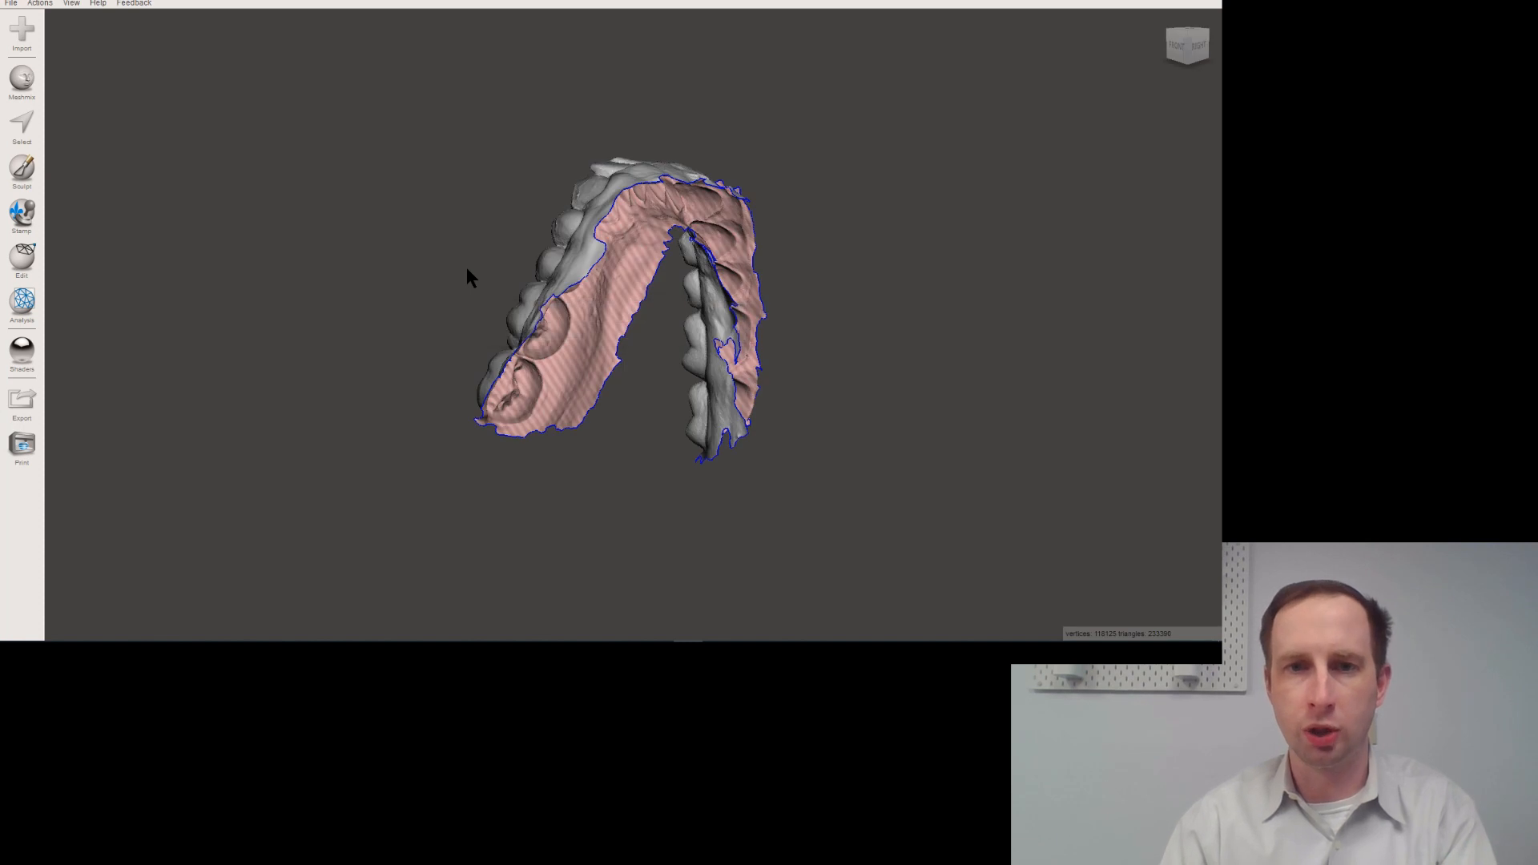
# - Examine the lower jaw scan from the chewing side, including a close look at the premolars and molars along one arm
pyautogui.moveTo(431, 272); pyautogui.dragTo(585, 343, button='right')
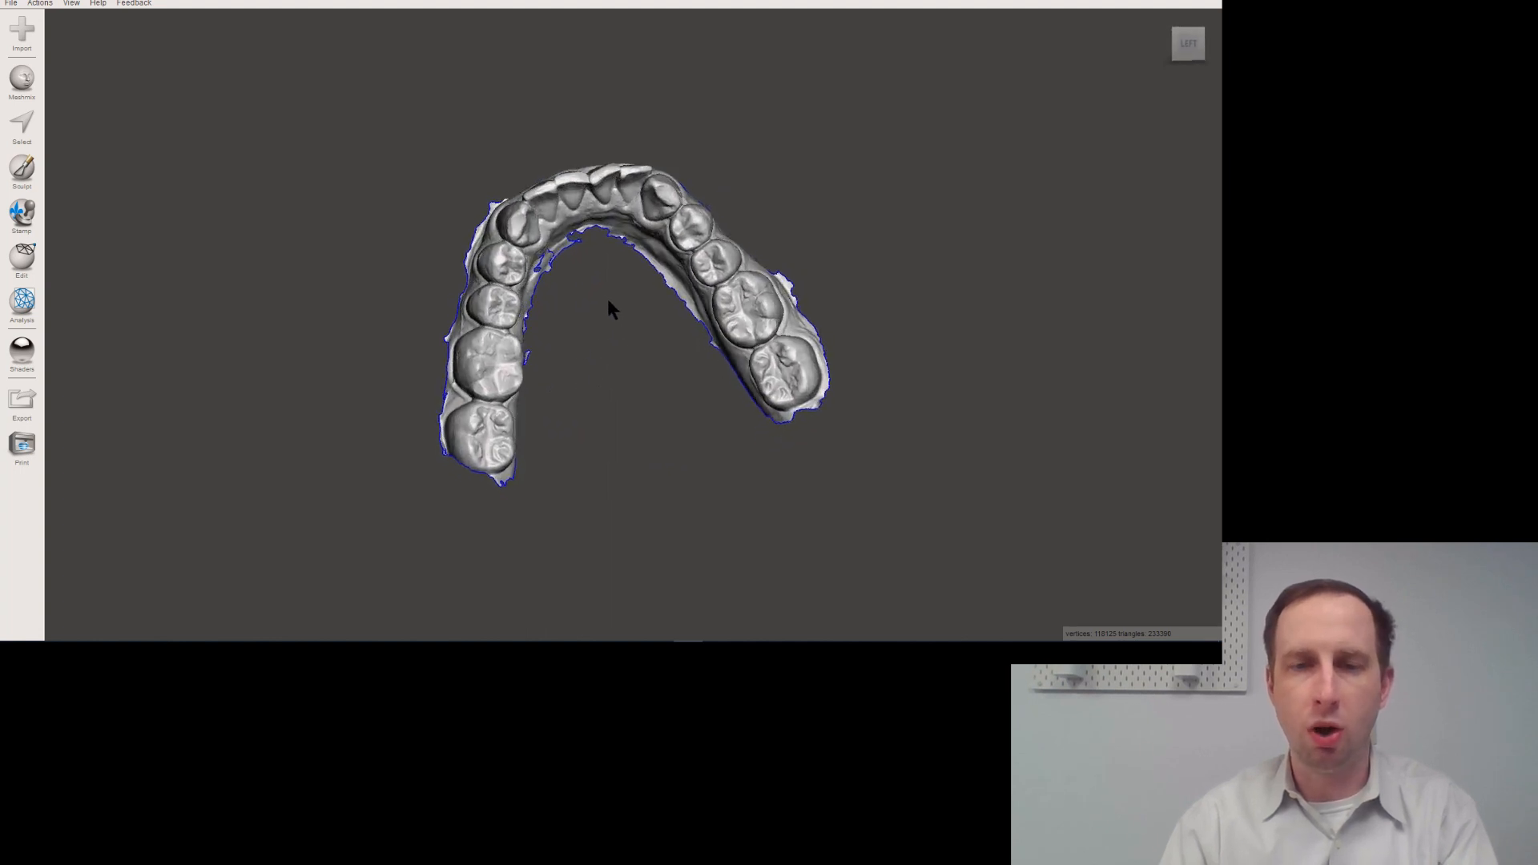
pyautogui.moveTo(605, 301); pyautogui.dragTo(617, 344, button='right')
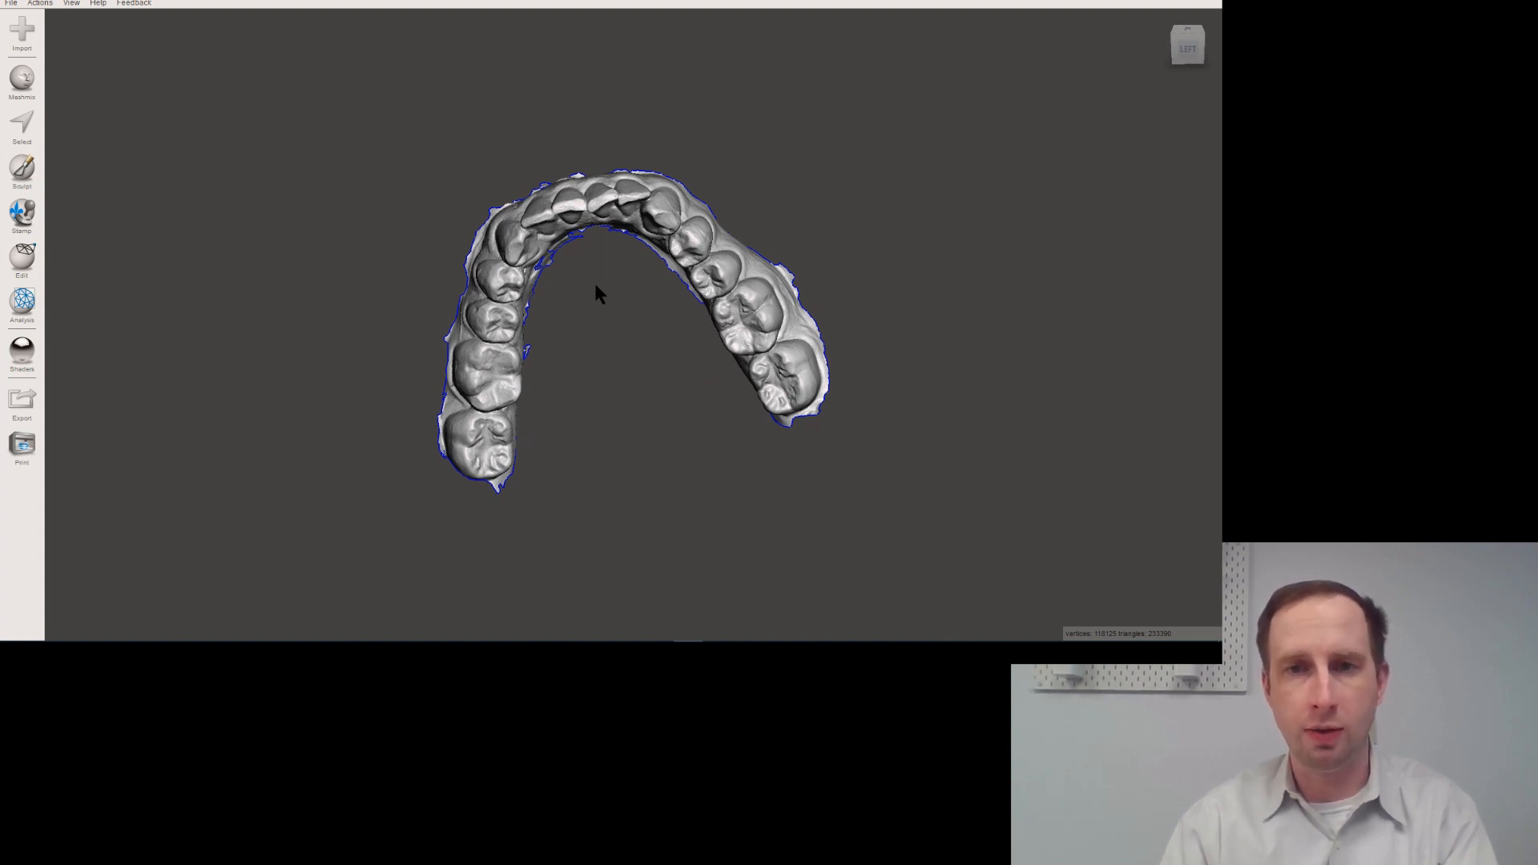
pyautogui.moveTo(594, 285)
pyautogui.mouseDown(button='middle')
pyautogui.moveTo(625, 424)
pyautogui.moveTo(604, 292)
pyautogui.mouseUp(button='middle')
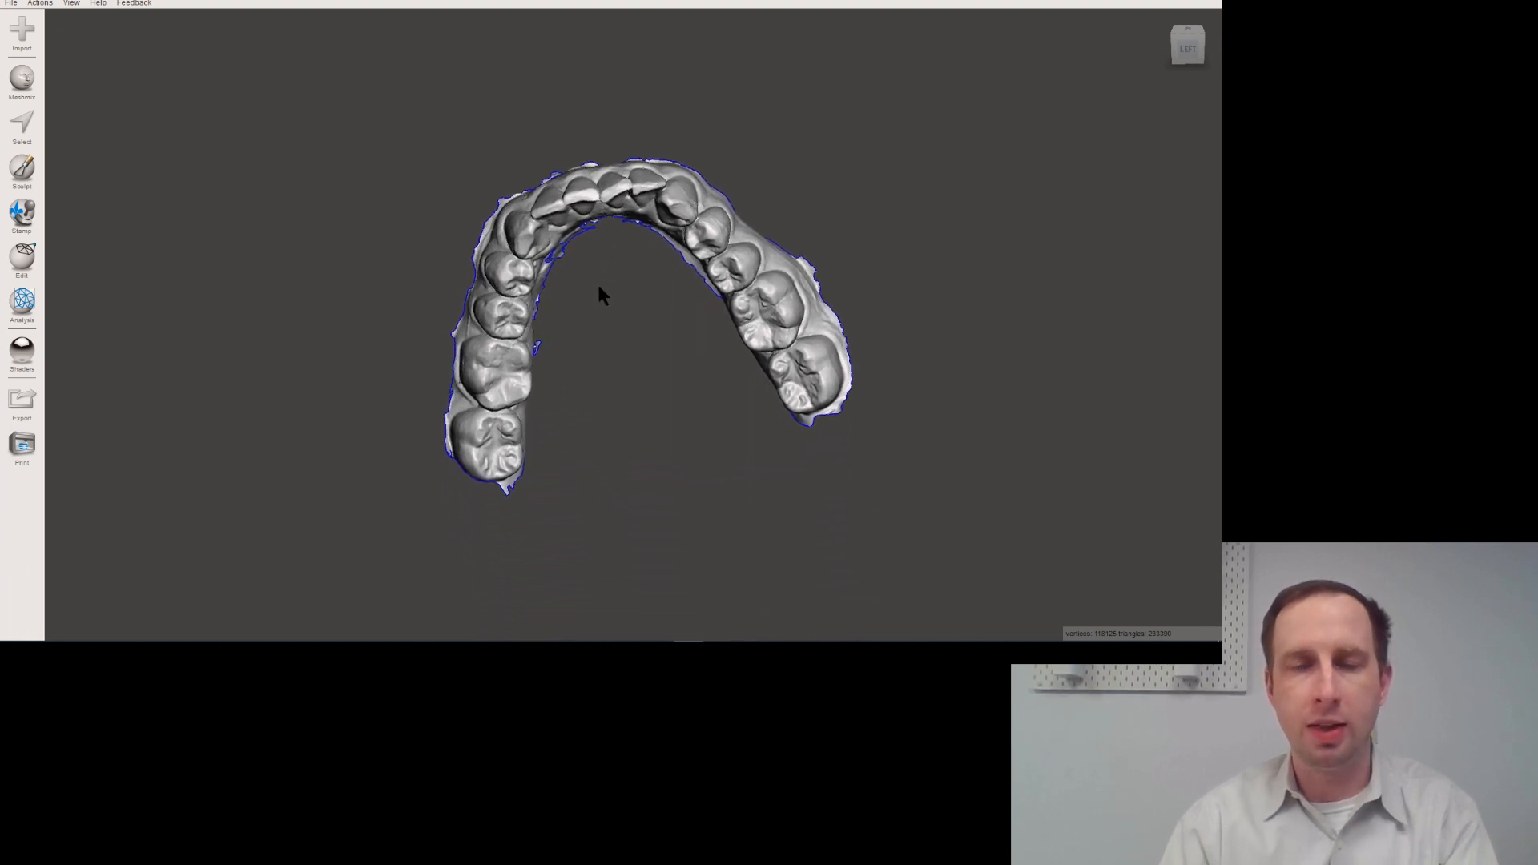
pyautogui.scroll(10, 514, 310)
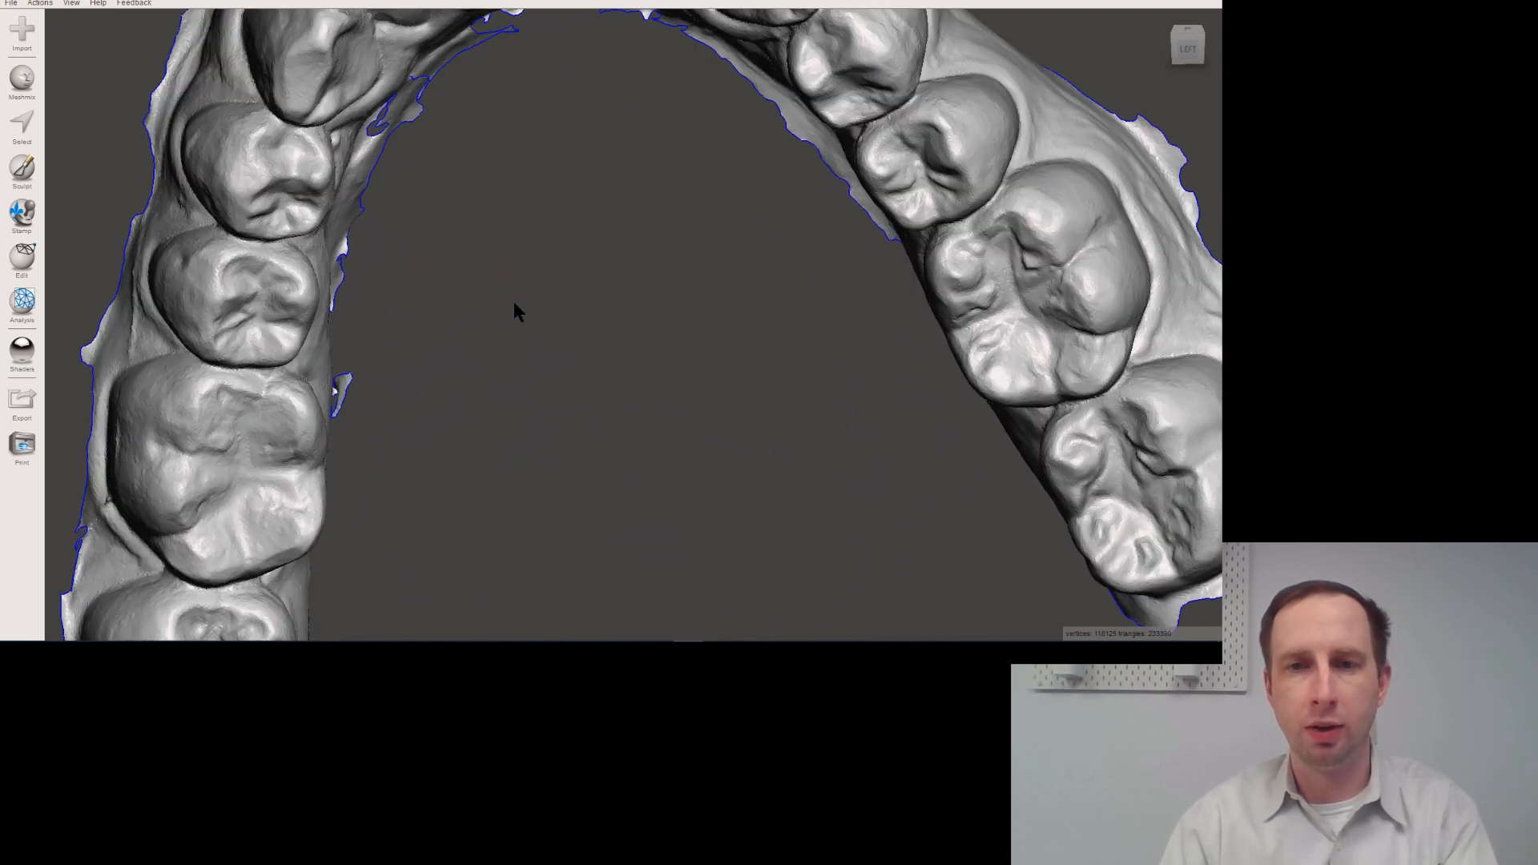
pyautogui.scroll(3, 515, 303)
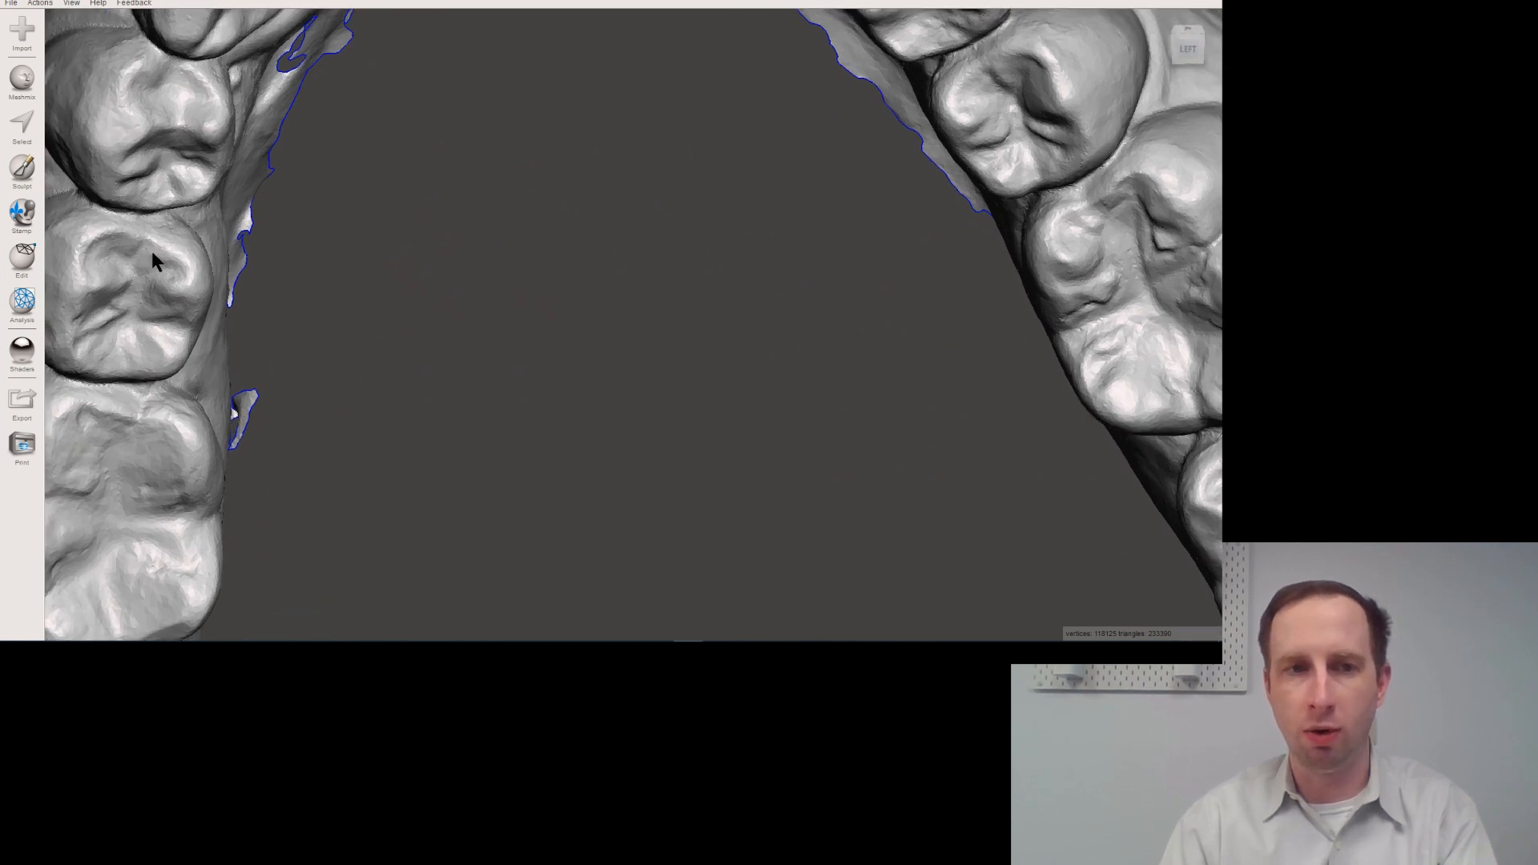
pyautogui.moveTo(522, 266); pyautogui.dragTo(642, 278, button='middle')
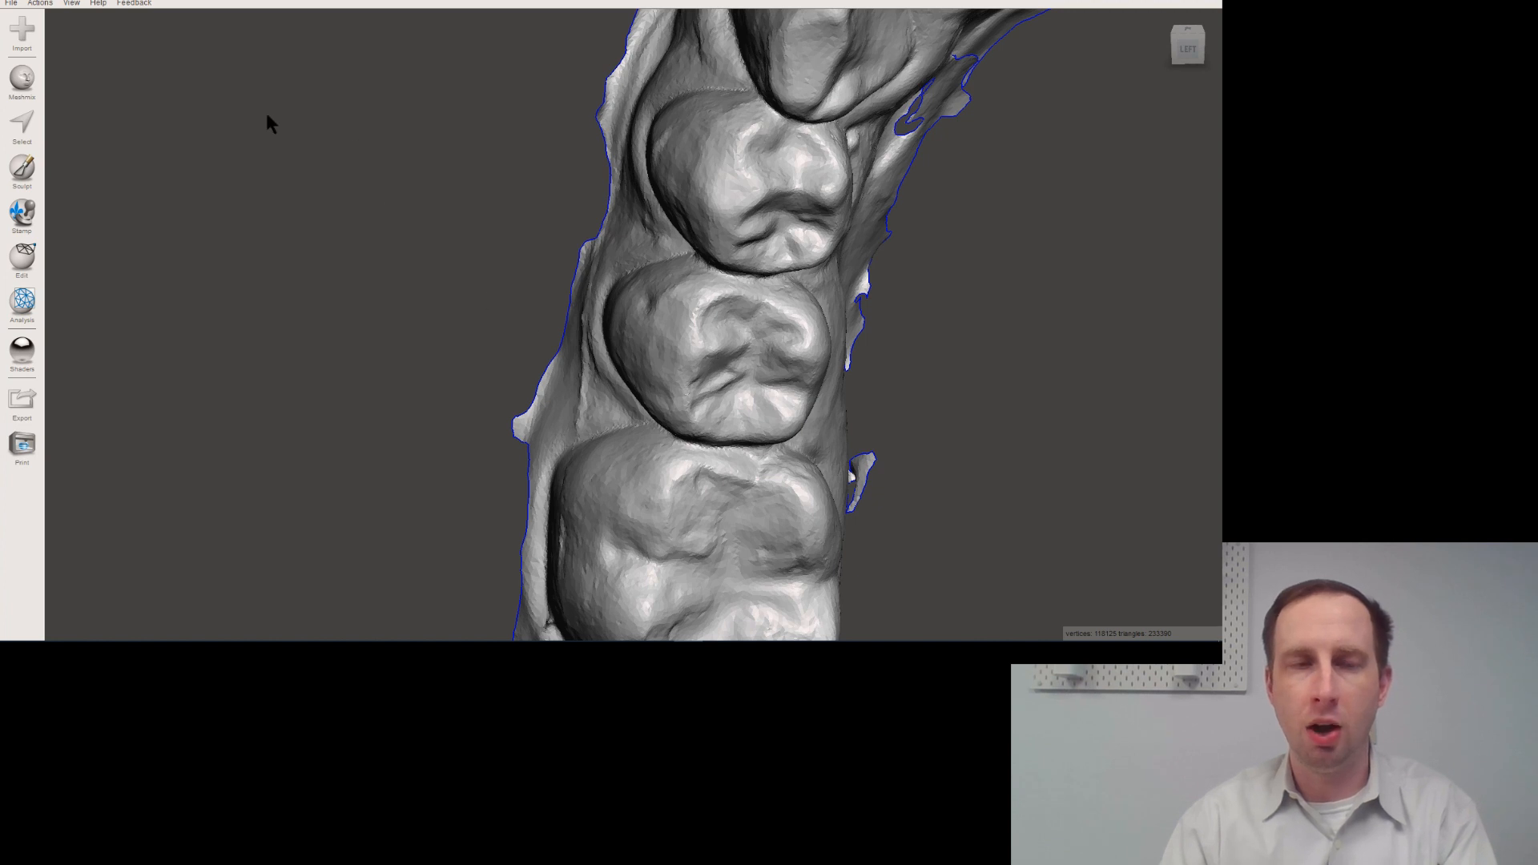
pyautogui.moveTo(675, 284); pyautogui.dragTo(526, 358, button='middle')
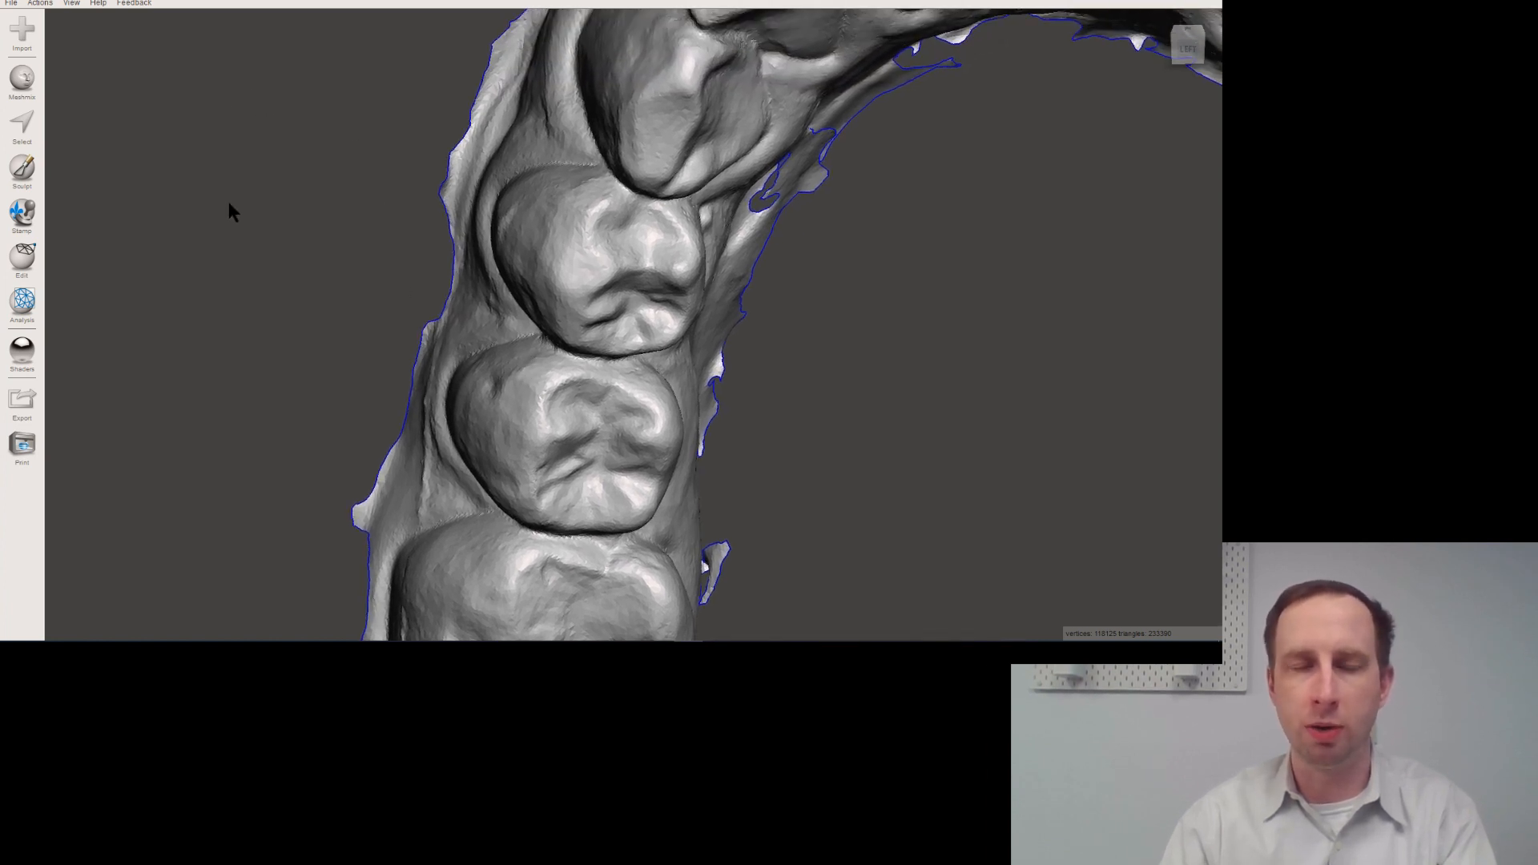
# - Review the orthographic and other view settings, and inspect the scan's outer side, open underside and full arch
pyautogui.click(72, 4)
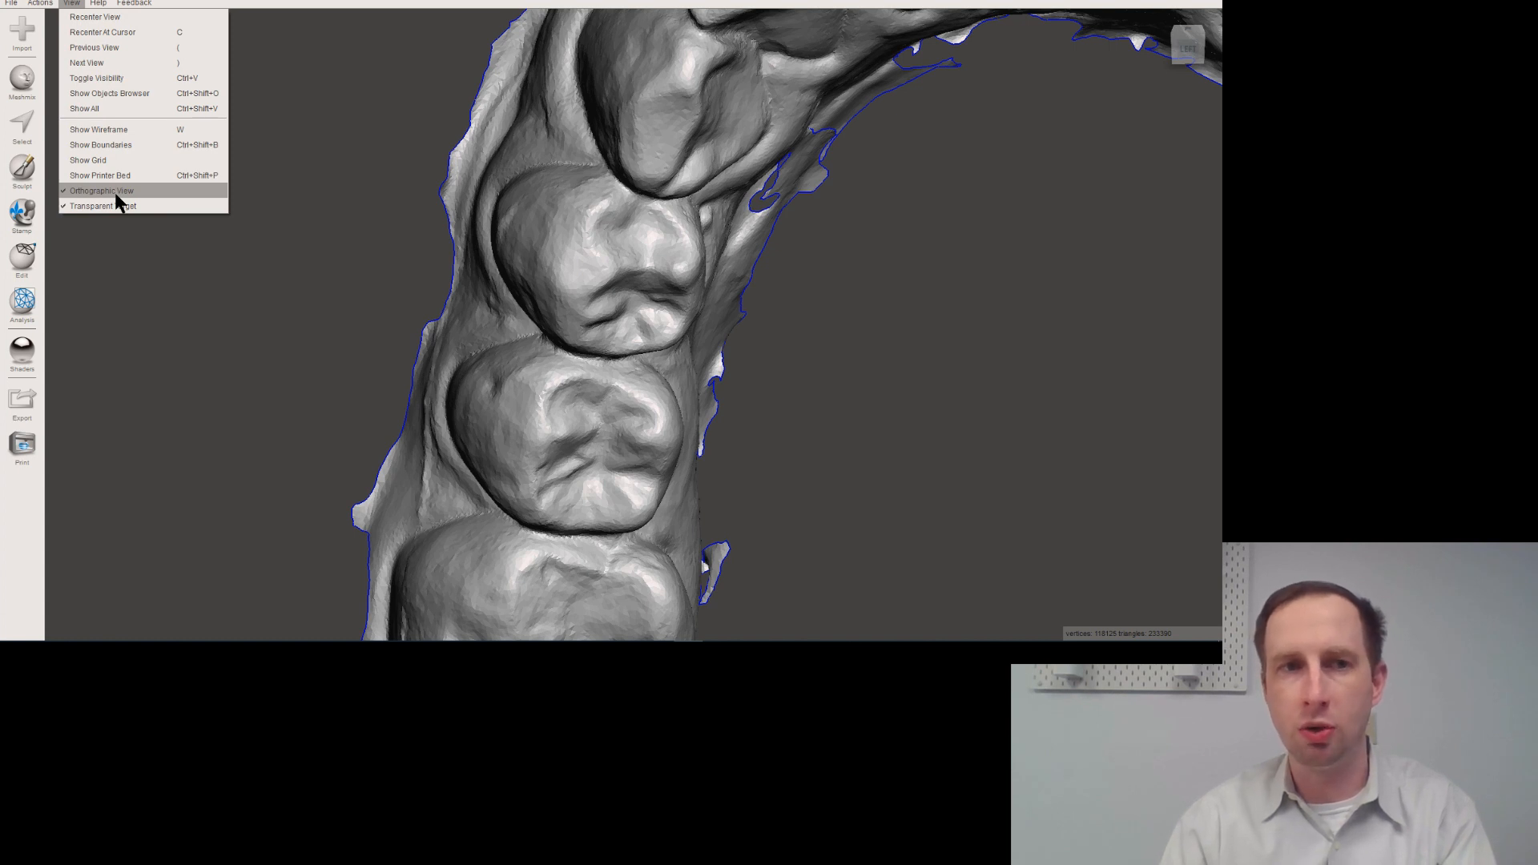
pyautogui.click(296, 207)
pyautogui.moveTo(627, 348); pyautogui.dragTo(641, 215, button='right')
pyautogui.scroll(-4, 641, 214)
pyautogui.moveTo(671, 269); pyautogui.dragTo(761, 171, button='right')
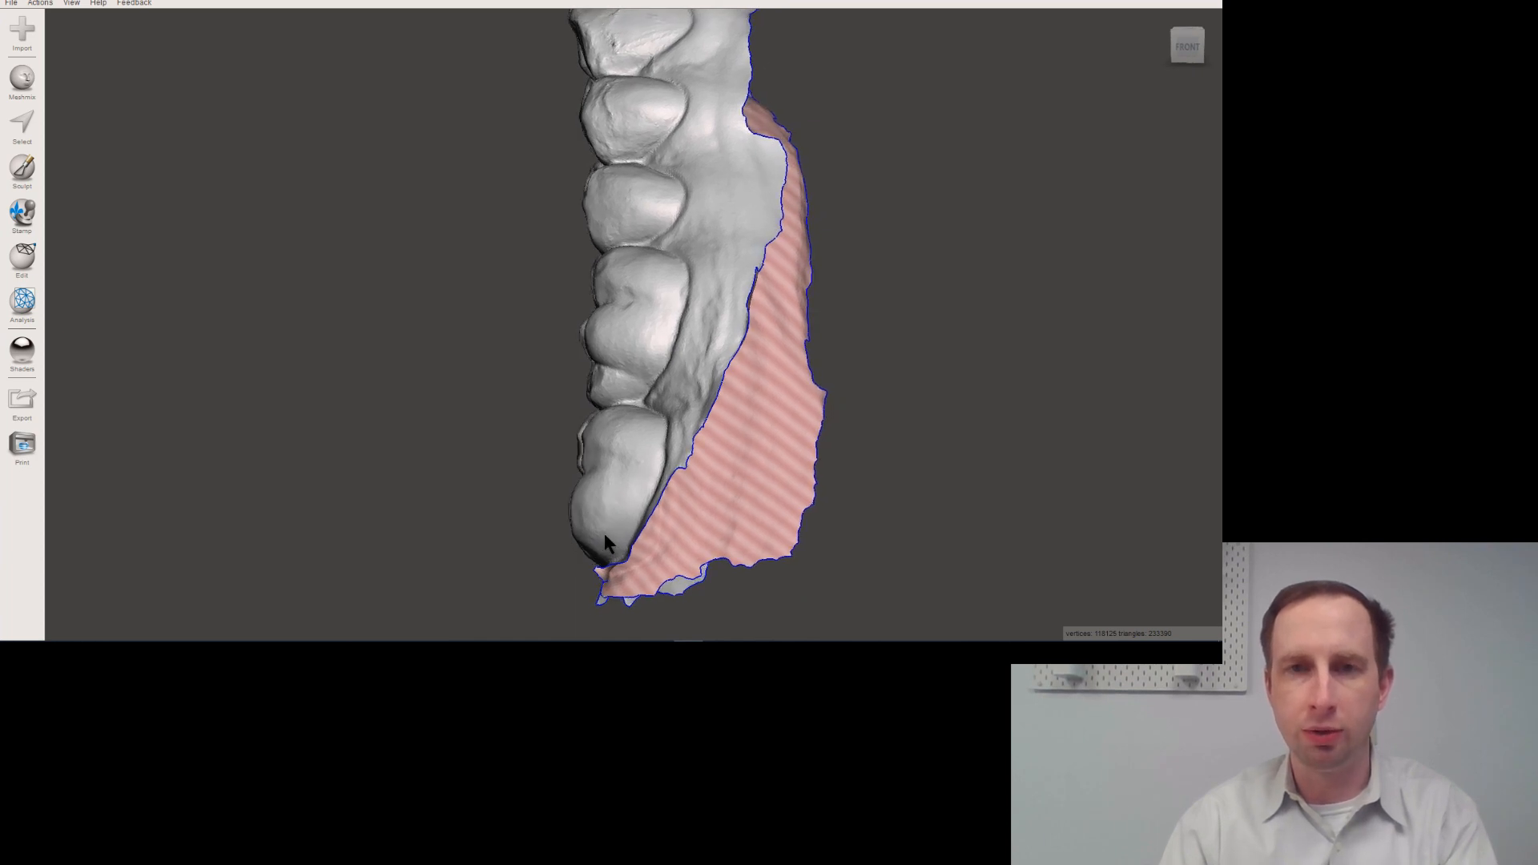
pyautogui.moveTo(659, 371); pyautogui.dragTo(651, 415, button='right')
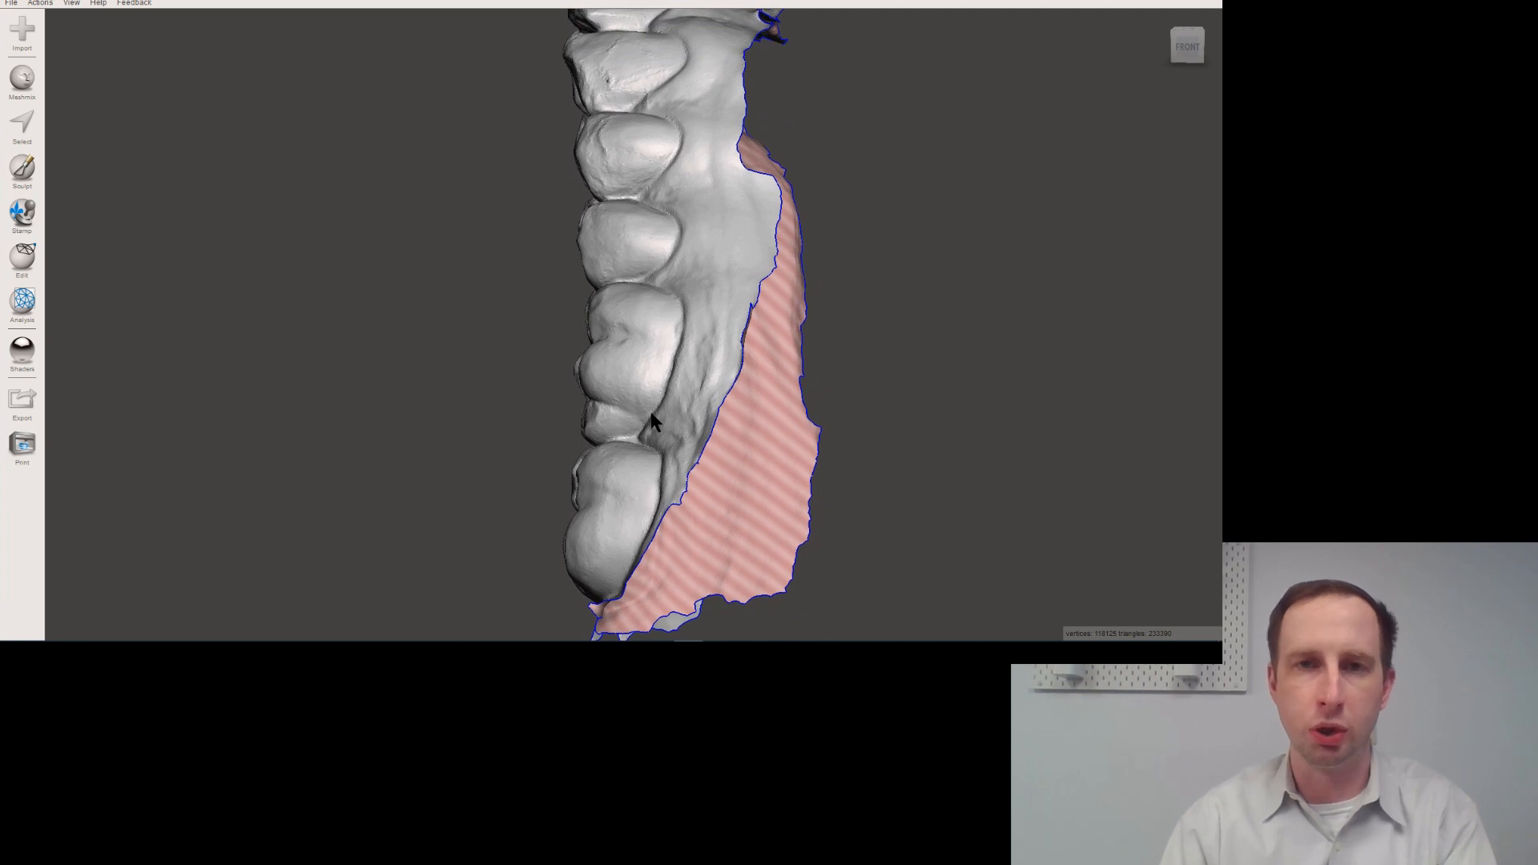
pyautogui.moveTo(633, 340); pyautogui.dragTo(661, 364, button='right')
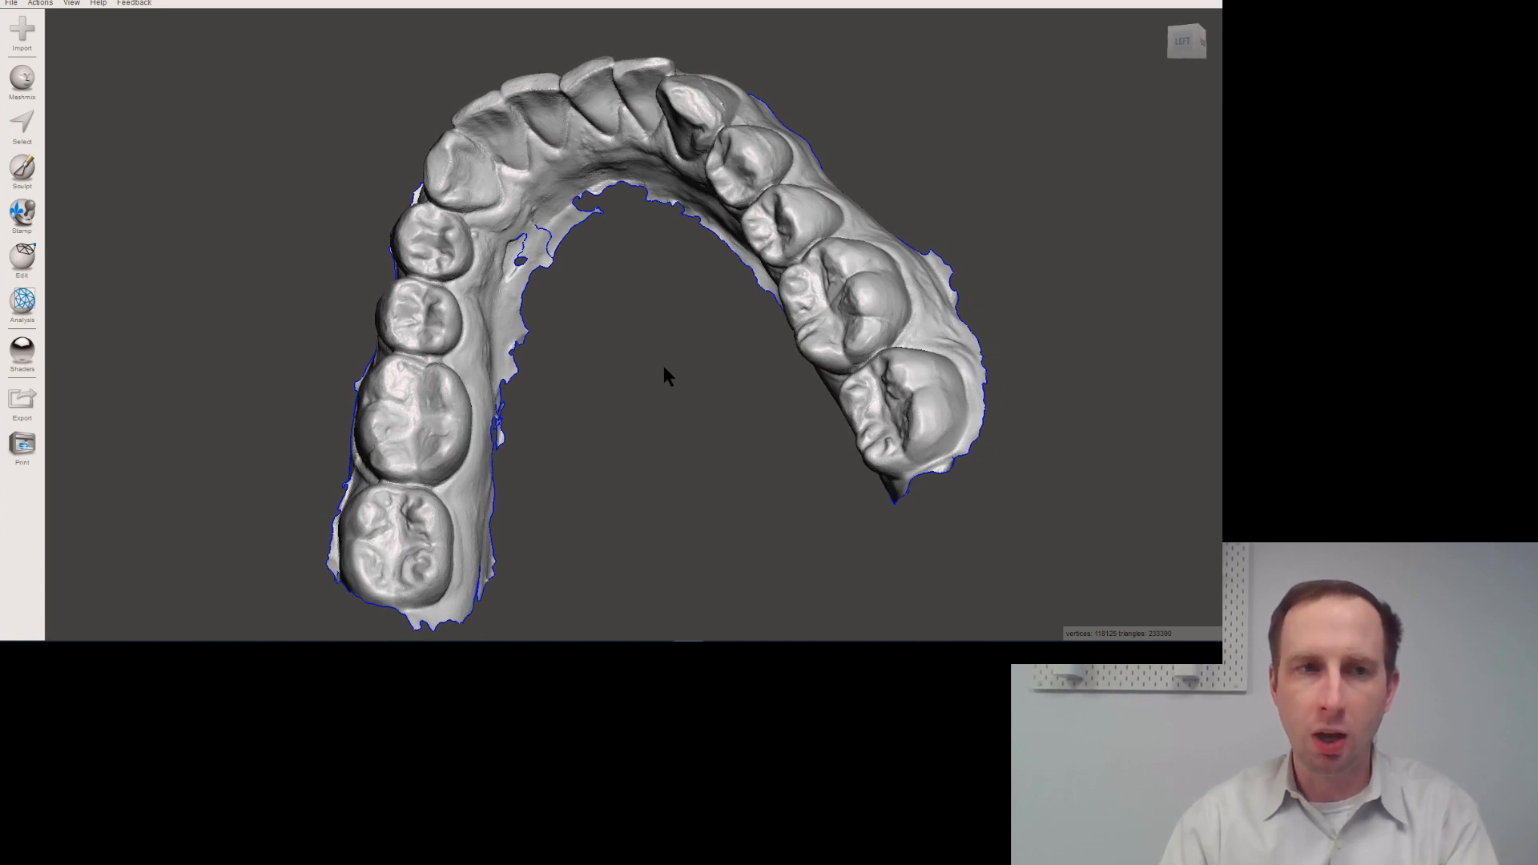
pyautogui.click(10, 3)
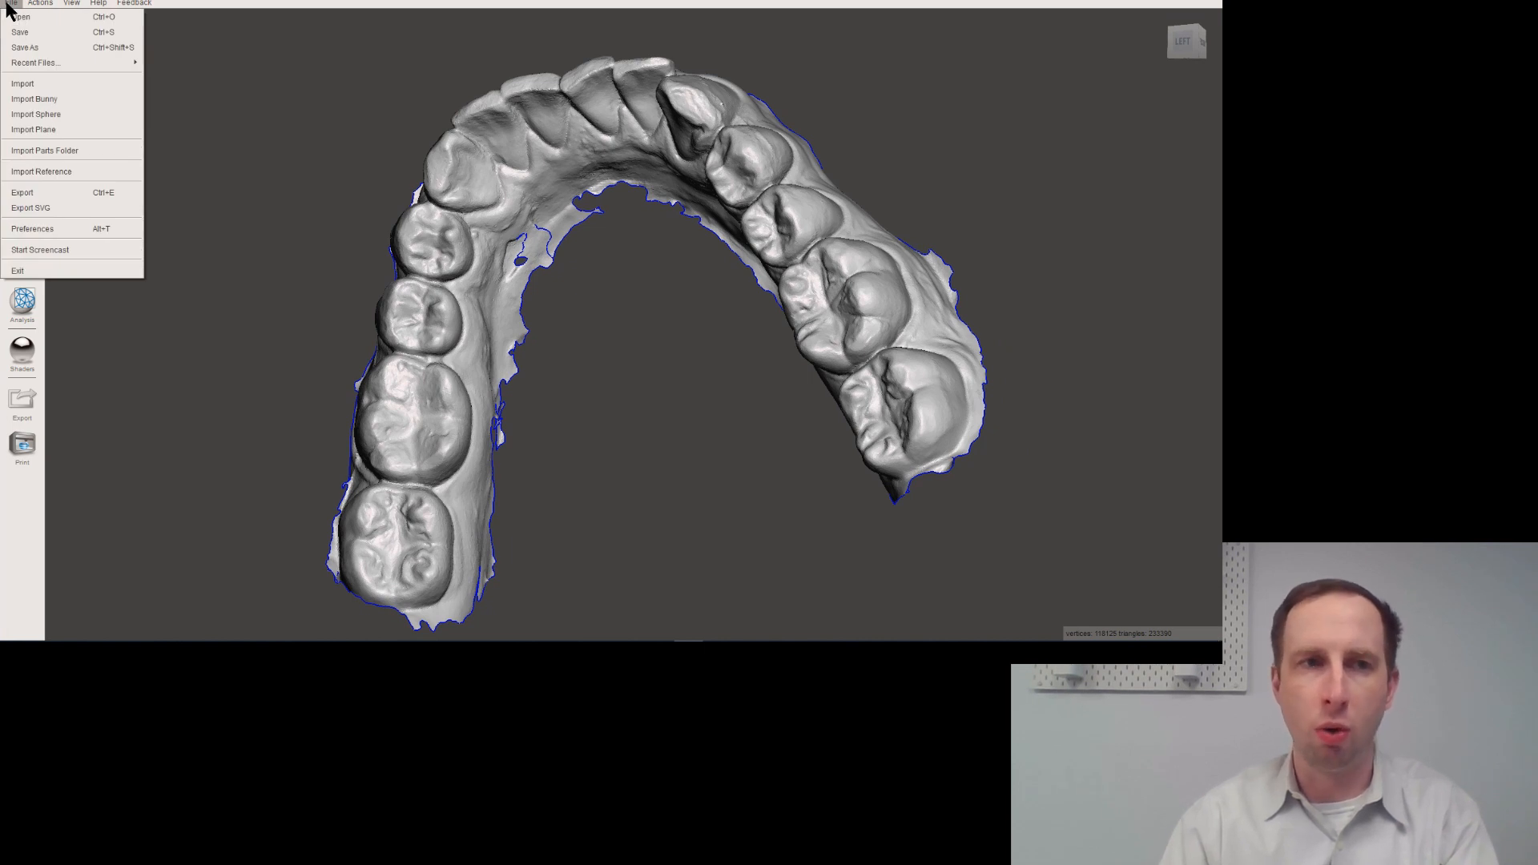
pyautogui.click(8, 4)
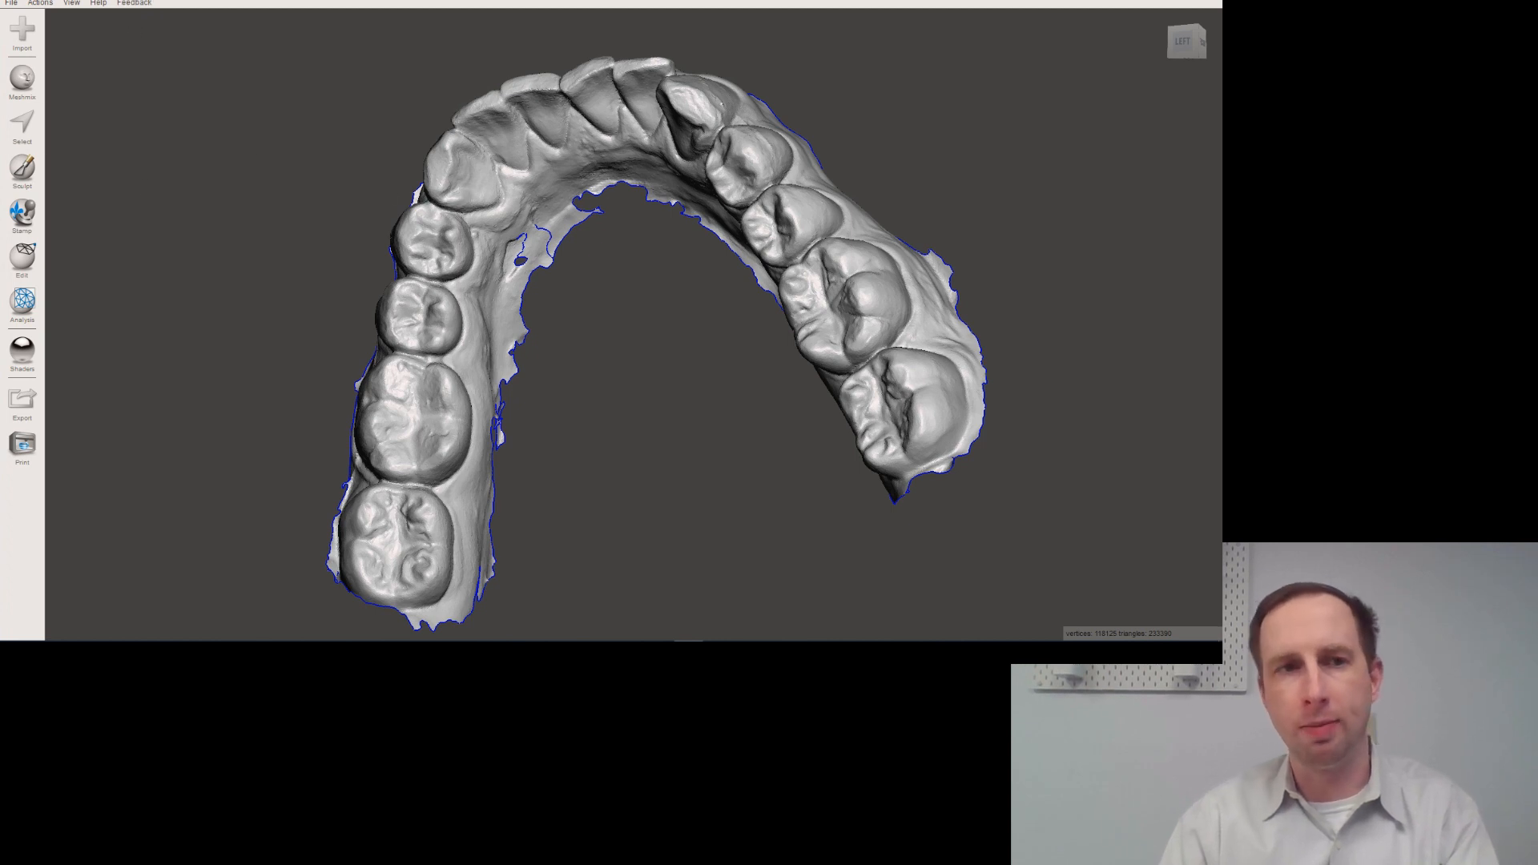
pyautogui.click(34, 132)
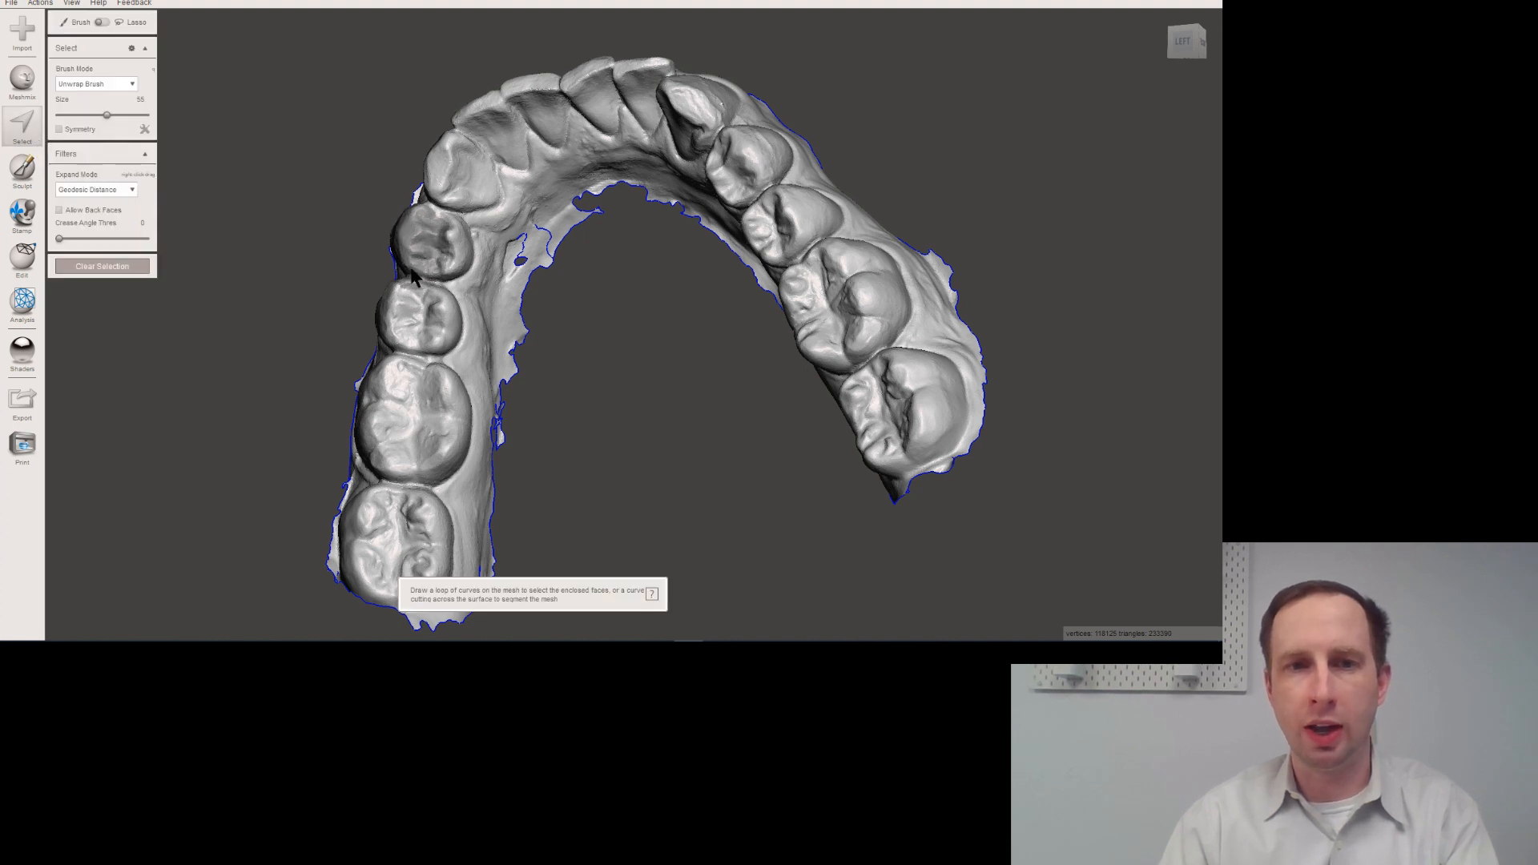
pyautogui.click(22, 258)
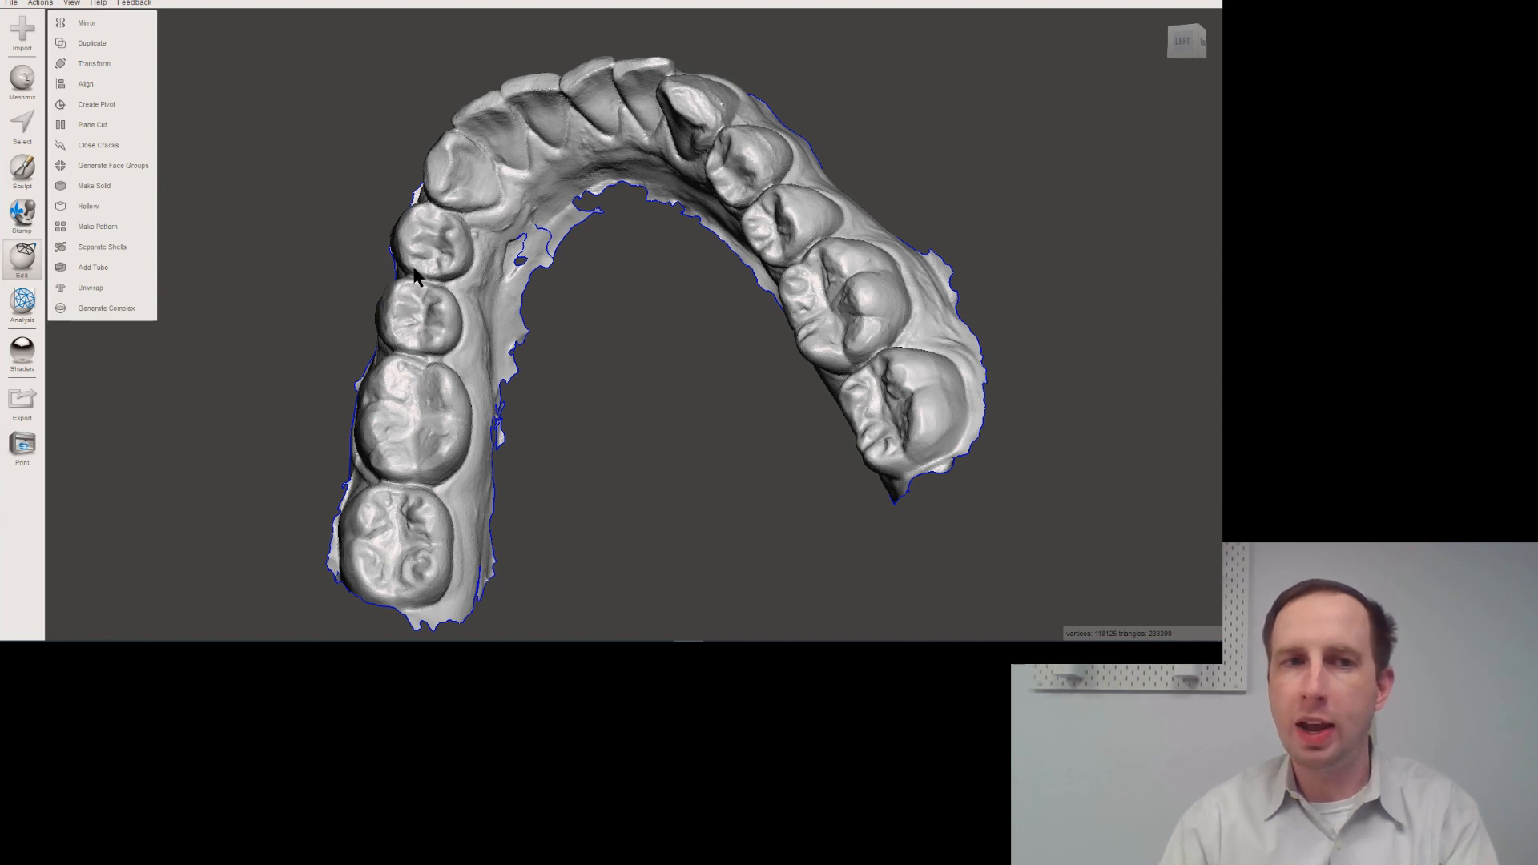
pyautogui.click(21, 312)
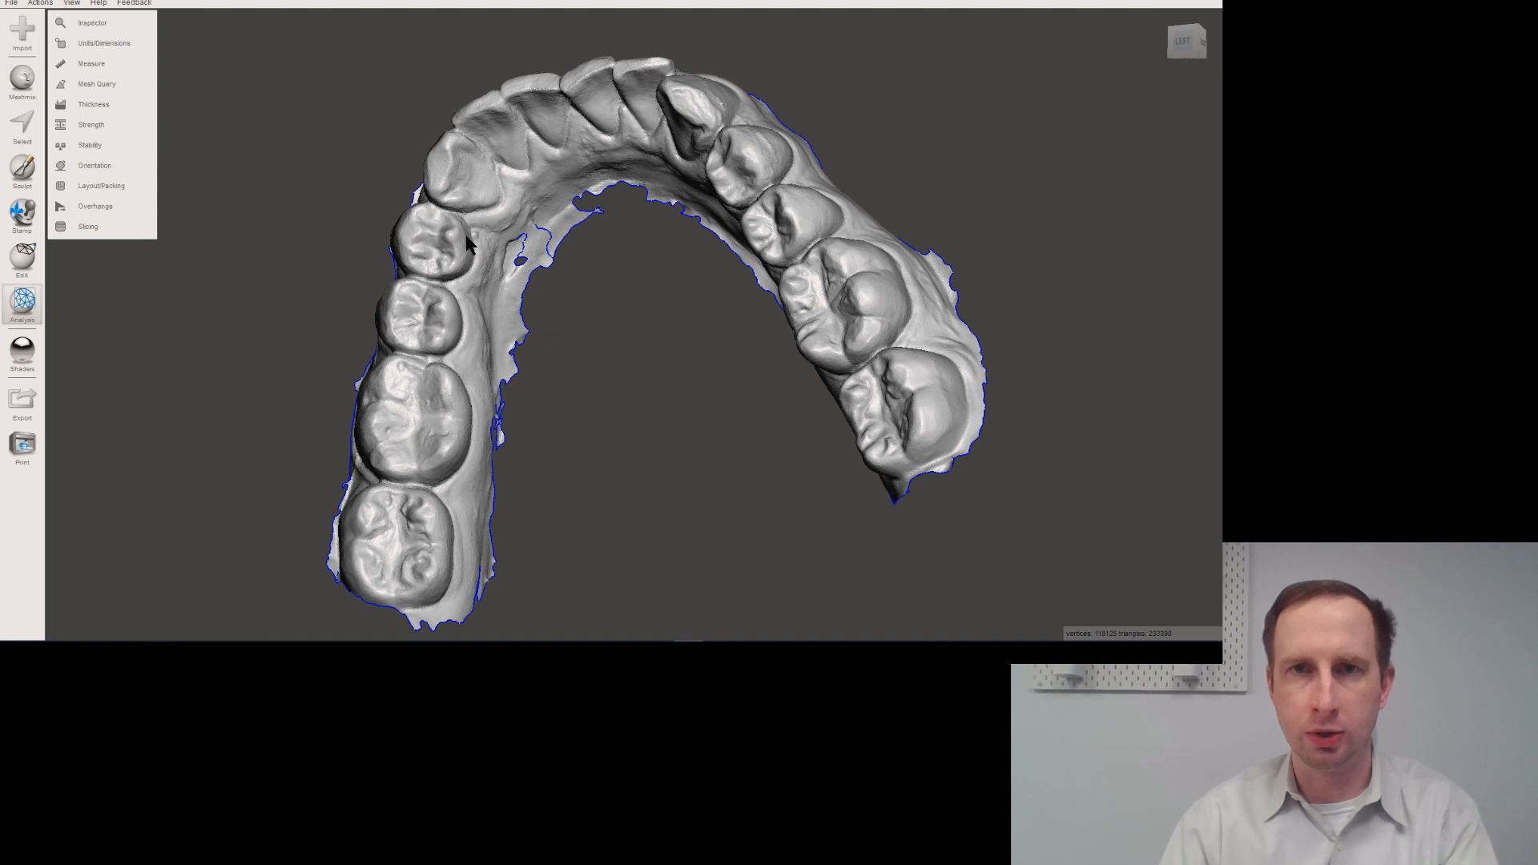
# - Switch to the presentation, show the "Simple Models" slide and return to Meshmixer
pyautogui.hotkey('alt', 'Tab')
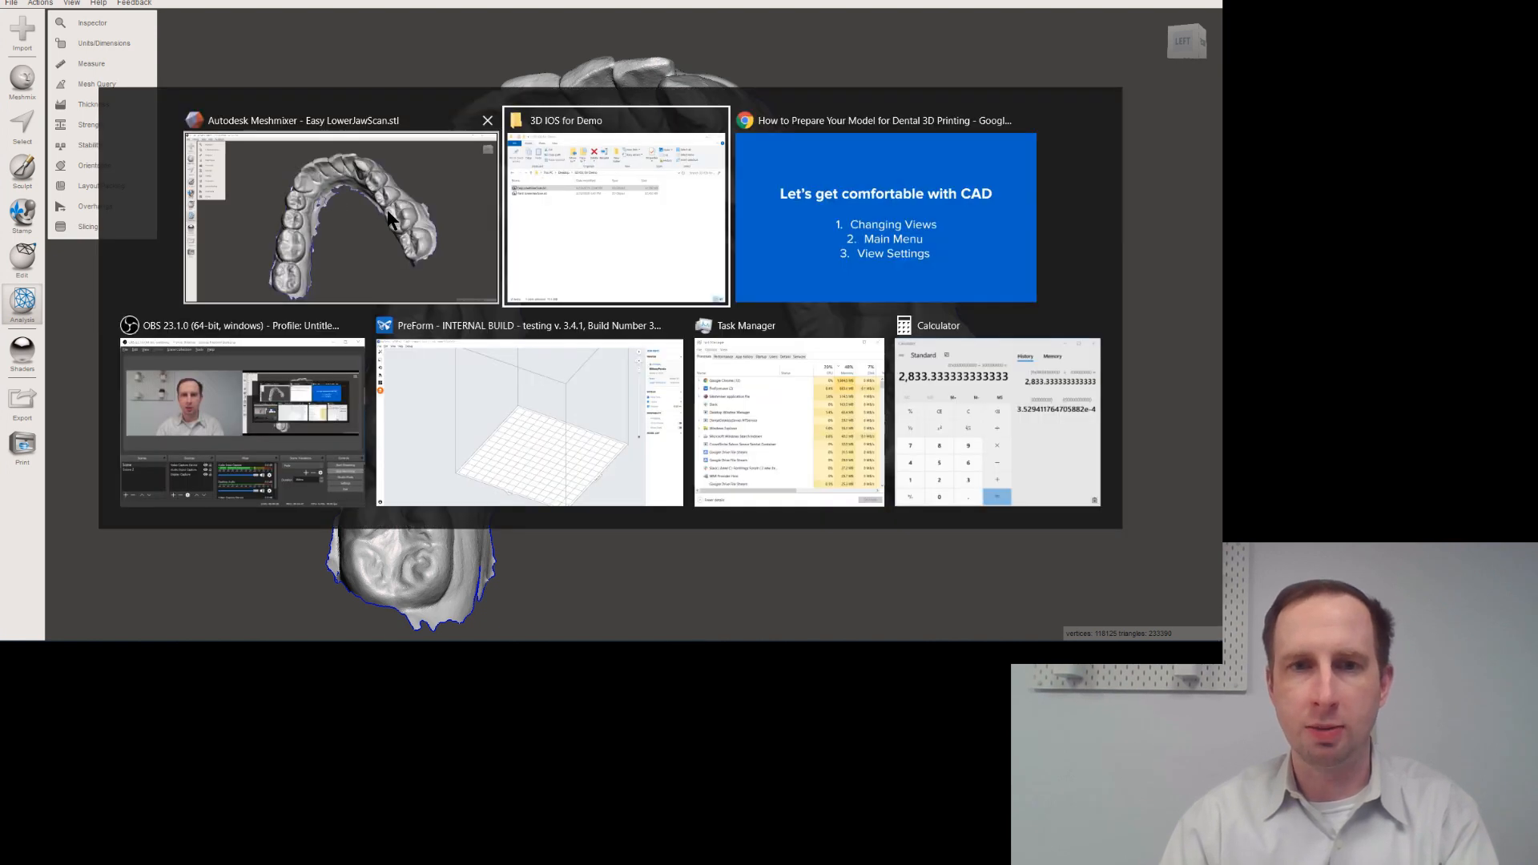
pyautogui.click(637, 305)
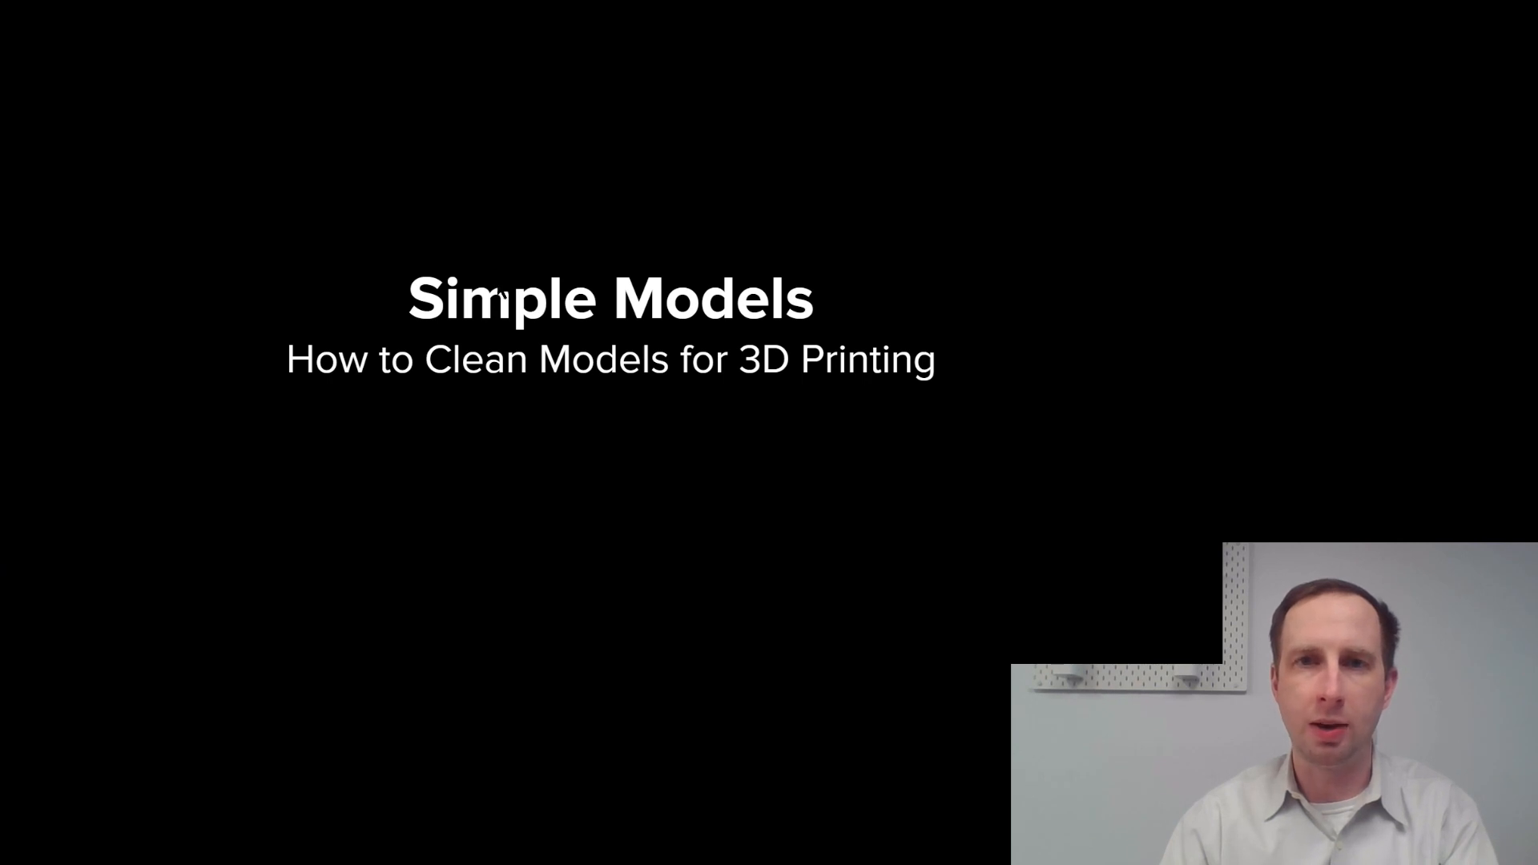
pyautogui.hotkey('alt', 'Tab')
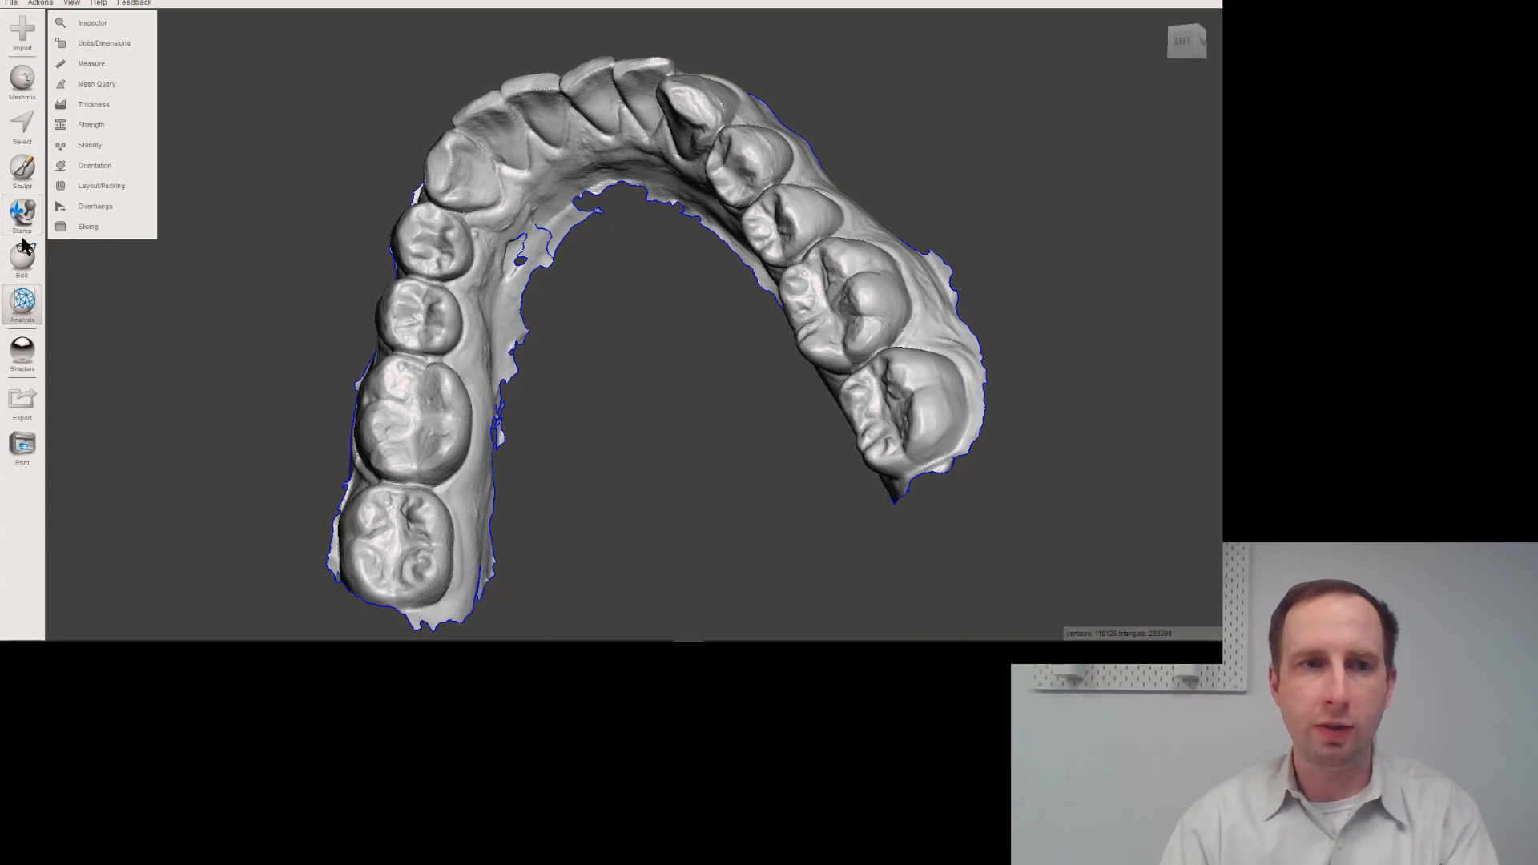
pyautogui.click(17, 121)
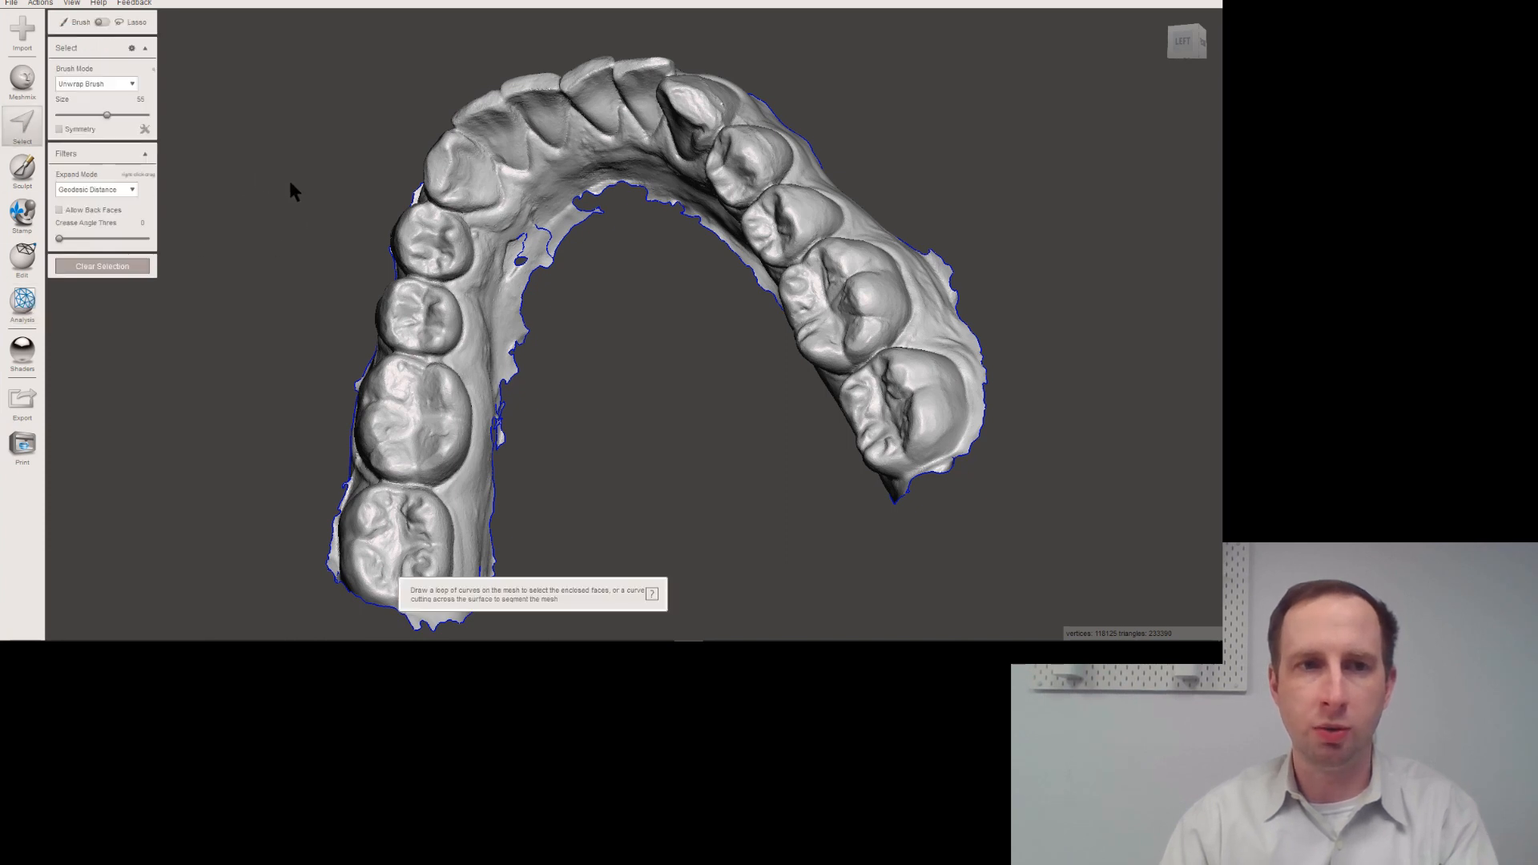
pyautogui.press('Escape')
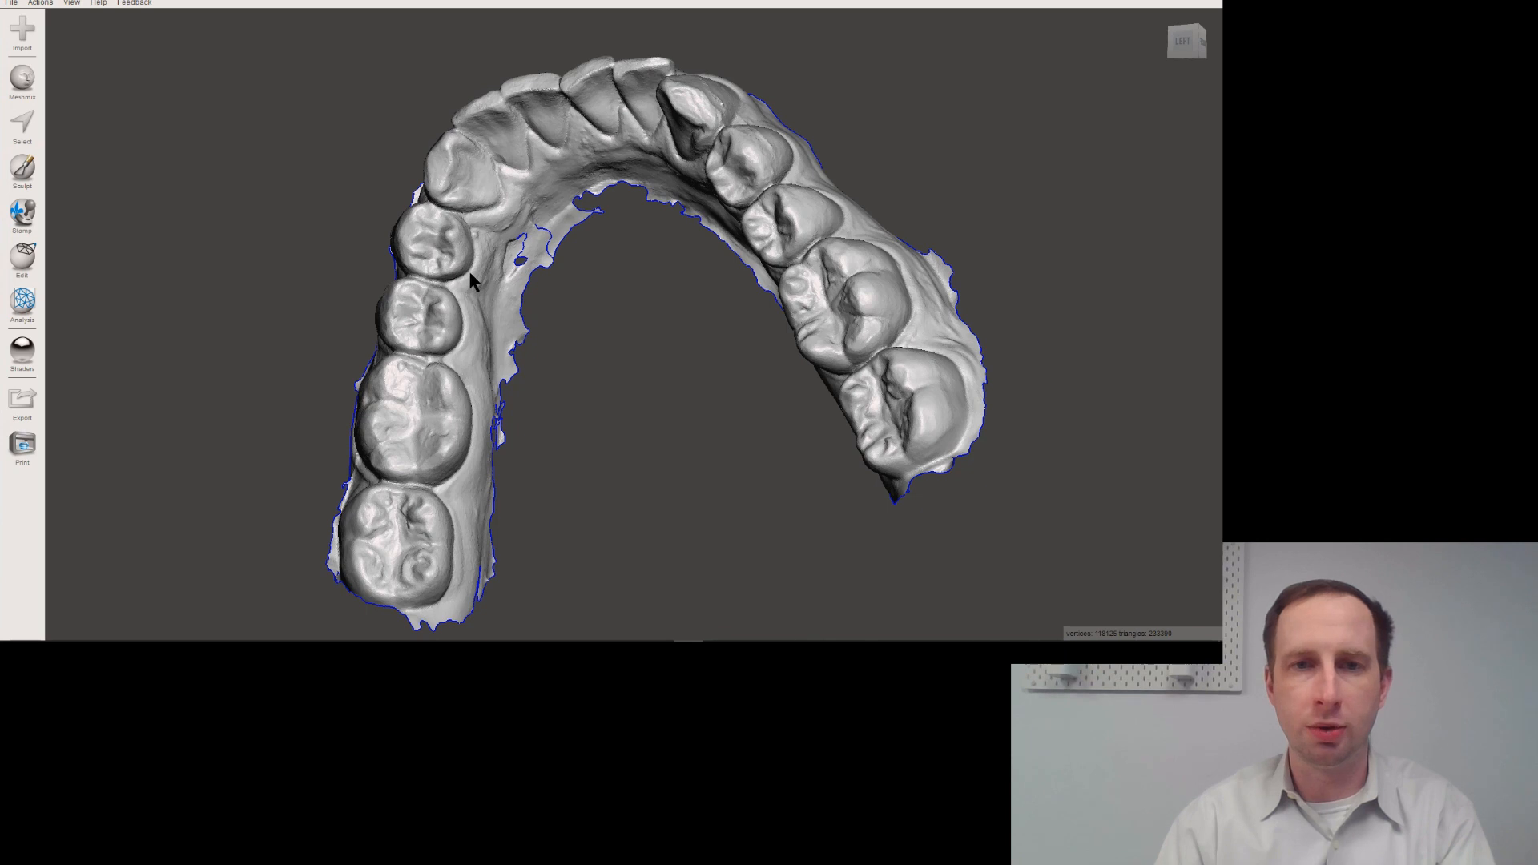
pyautogui.moveTo(560, 311); pyautogui.dragTo(769, 417, button='right')
pyautogui.moveTo(647, 216); pyautogui.dragTo(590, 136, button='right')
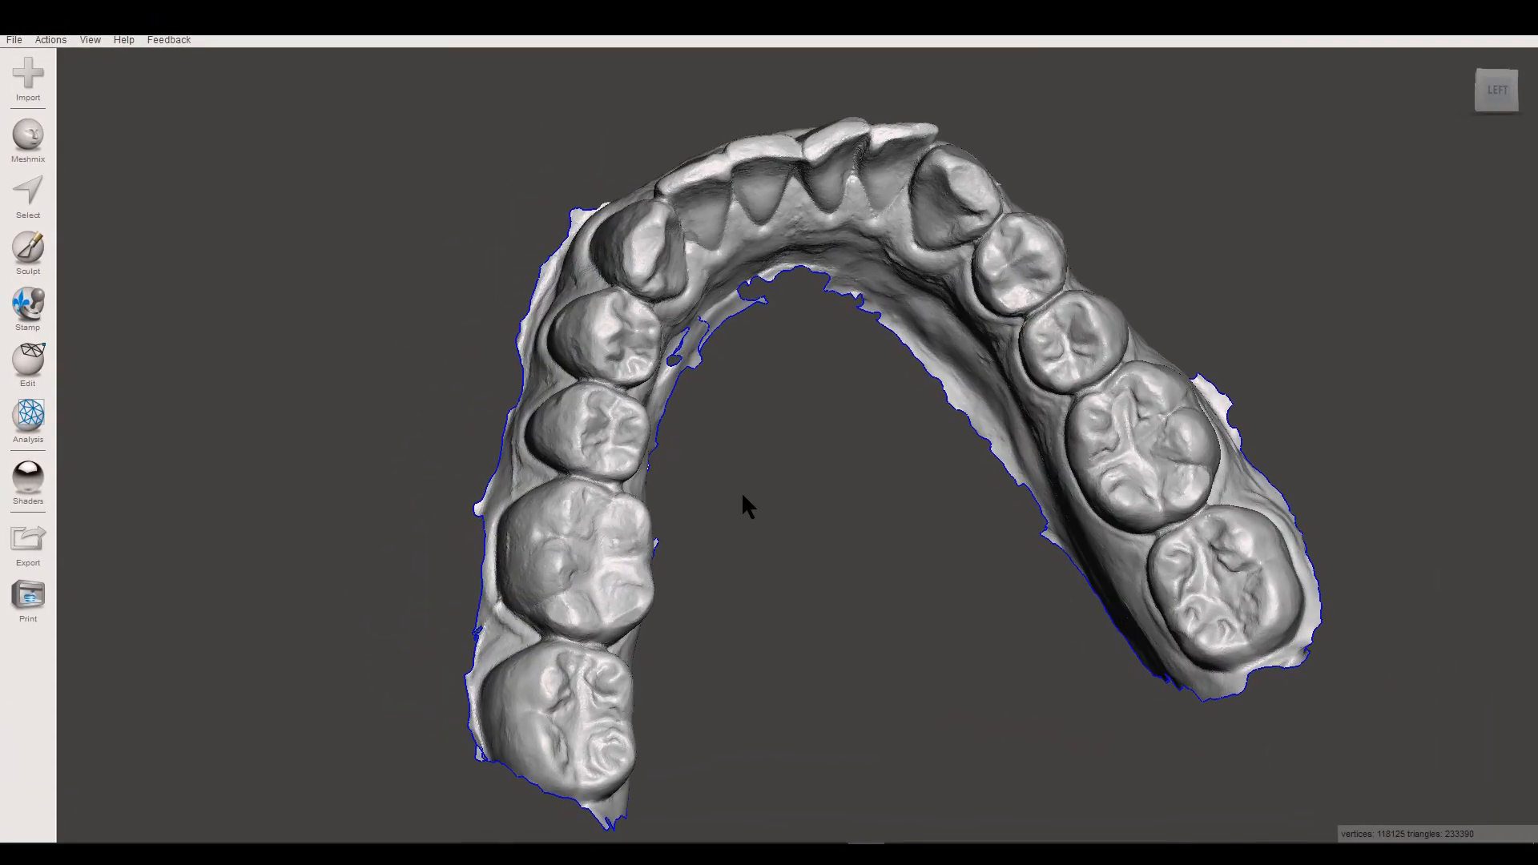
pyautogui.moveTo(833, 545); pyautogui.dragTo(757, 561, button='right')
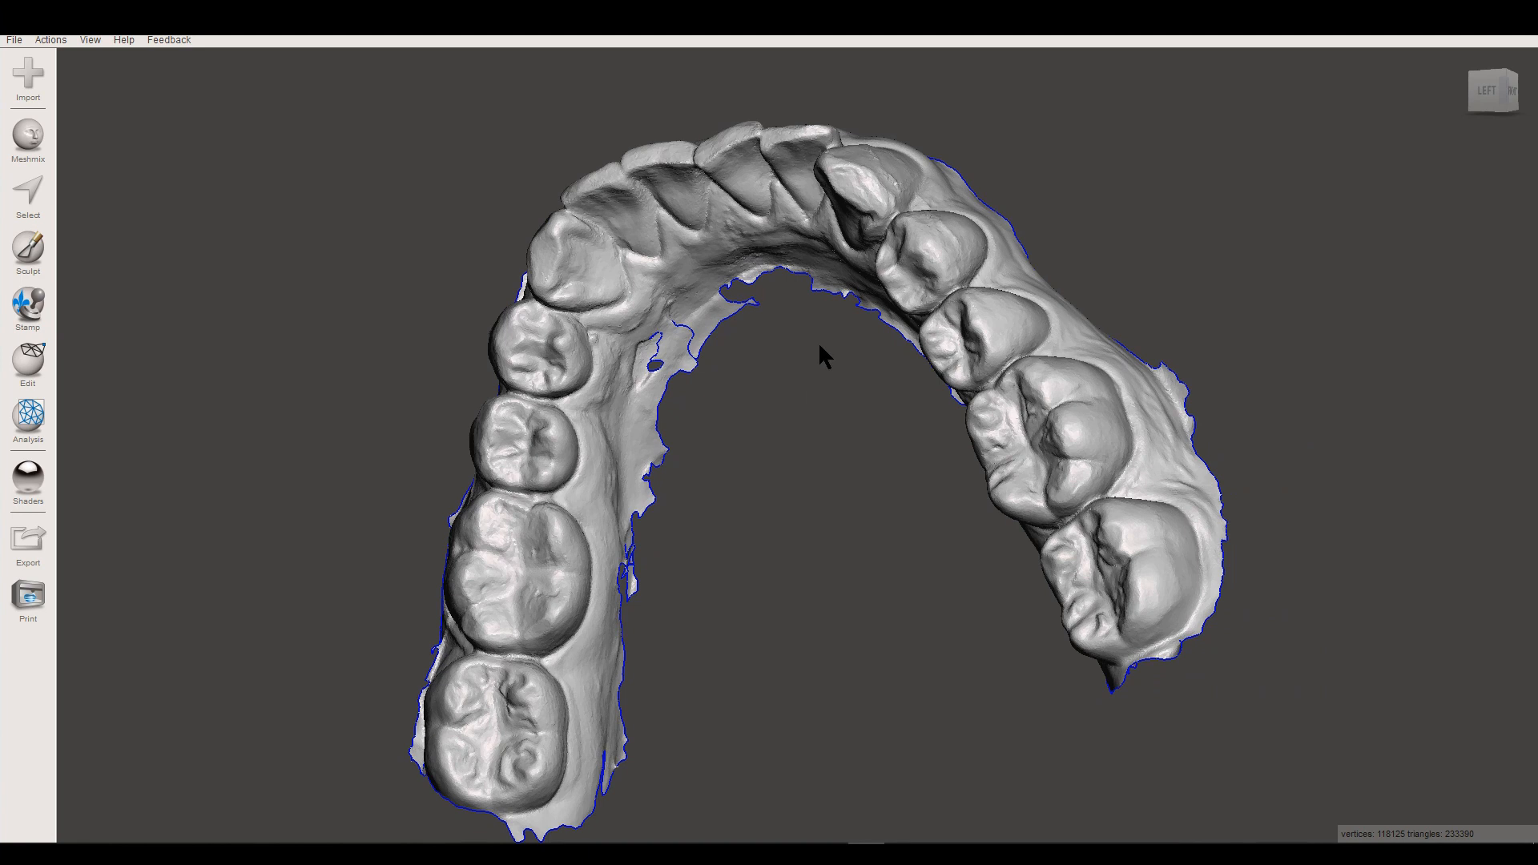
pyautogui.moveTo(773, 437); pyautogui.dragTo(748, 414, button='right')
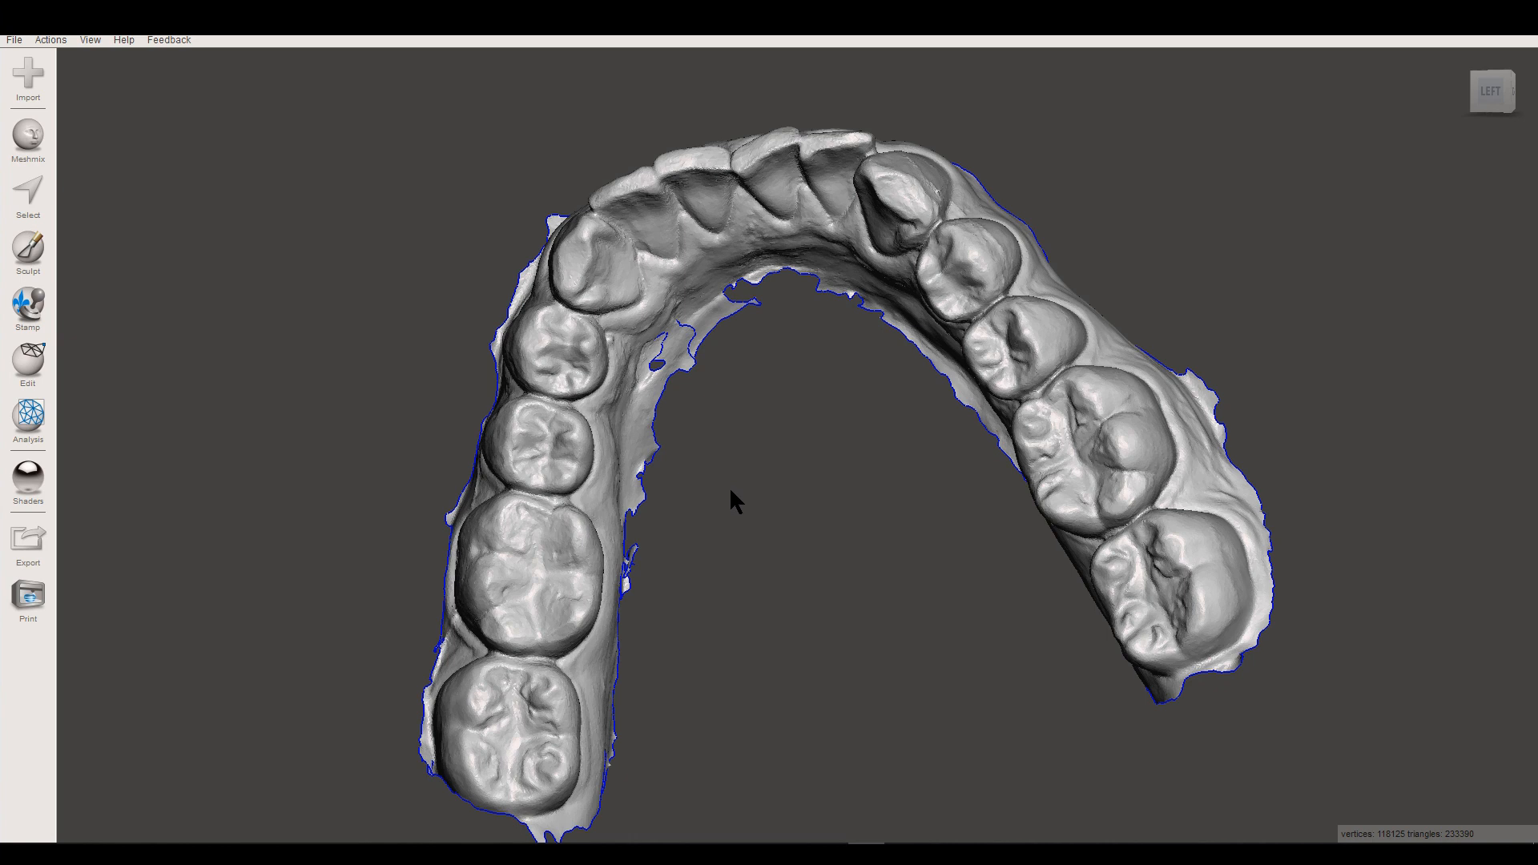
# - Activate mesh selection with the Unwrap Brush and set the brush size to 10
pyautogui.click(30, 205)
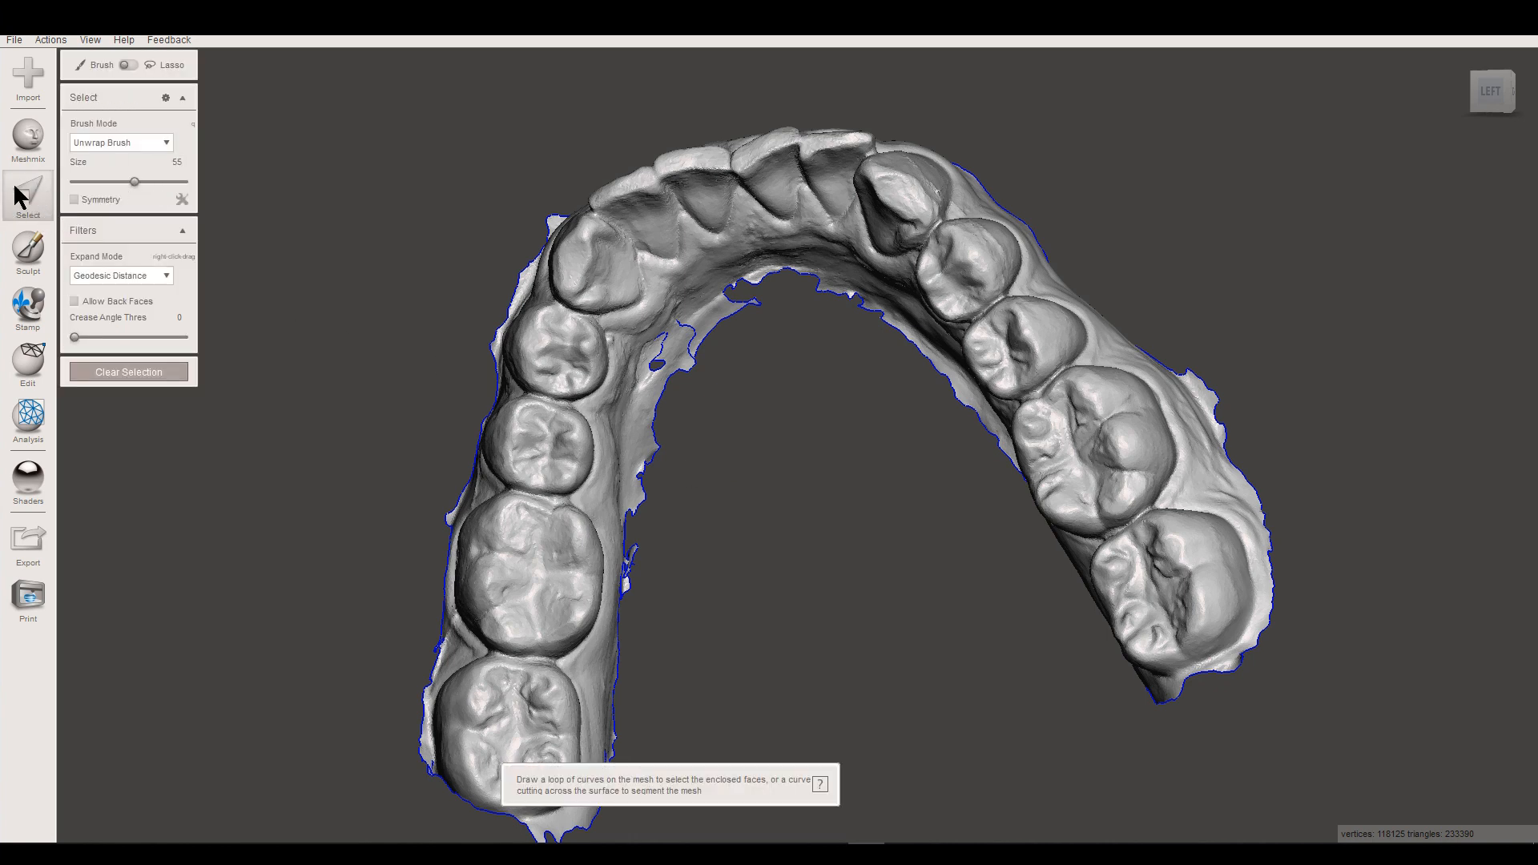
pyautogui.click(93, 182)
pyautogui.moveTo(92, 182); pyautogui.dragTo(89, 182)
pyautogui.moveTo(90, 182); pyautogui.dragTo(86, 182)
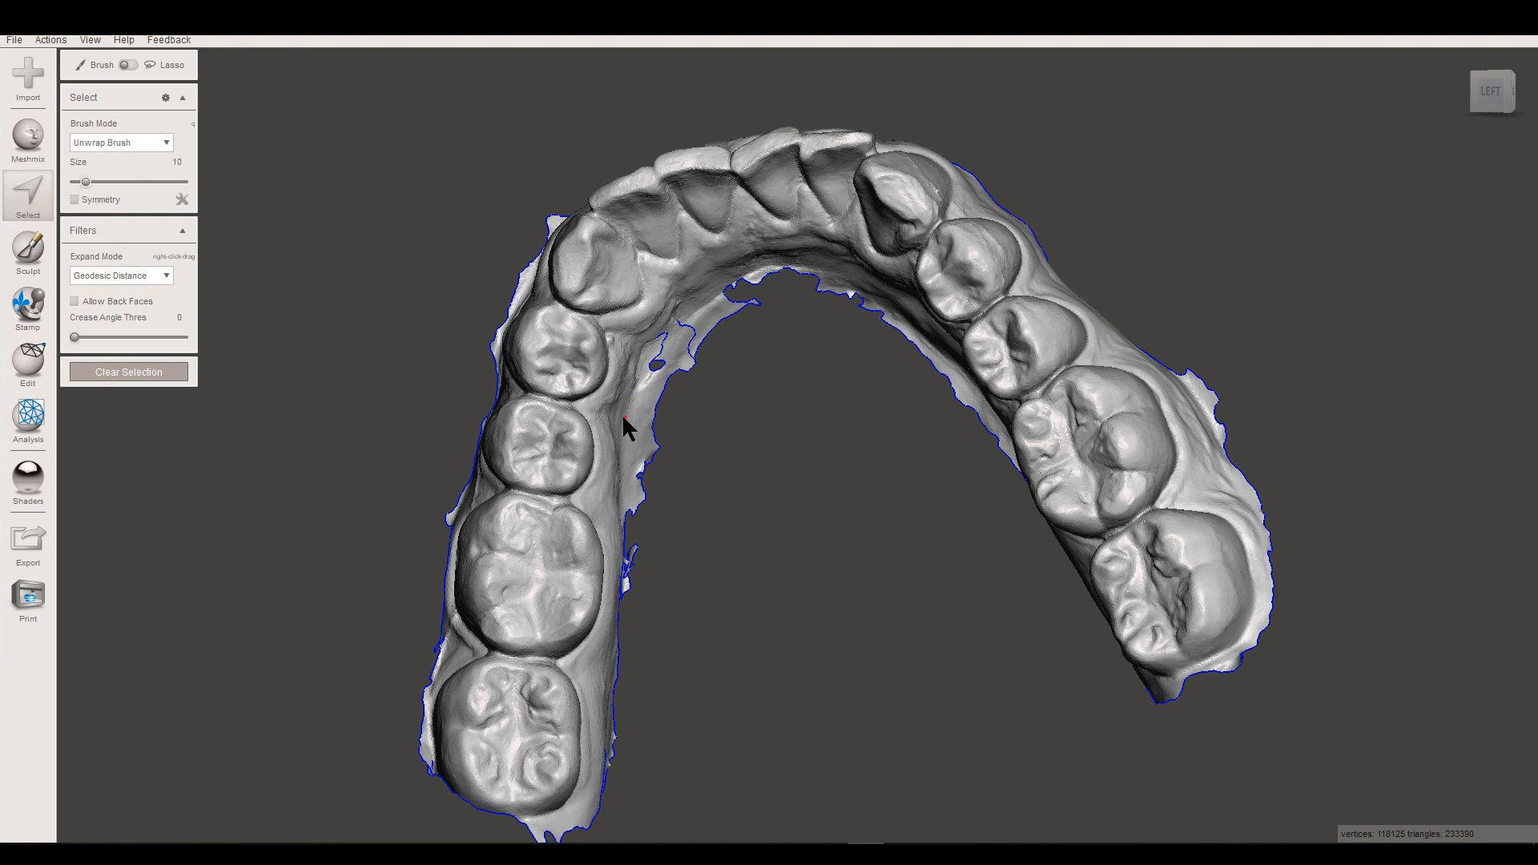
# - Select a small patch of gum on the inner side of the second premolar and delete its faces
pyautogui.scroll(10, 623, 417)
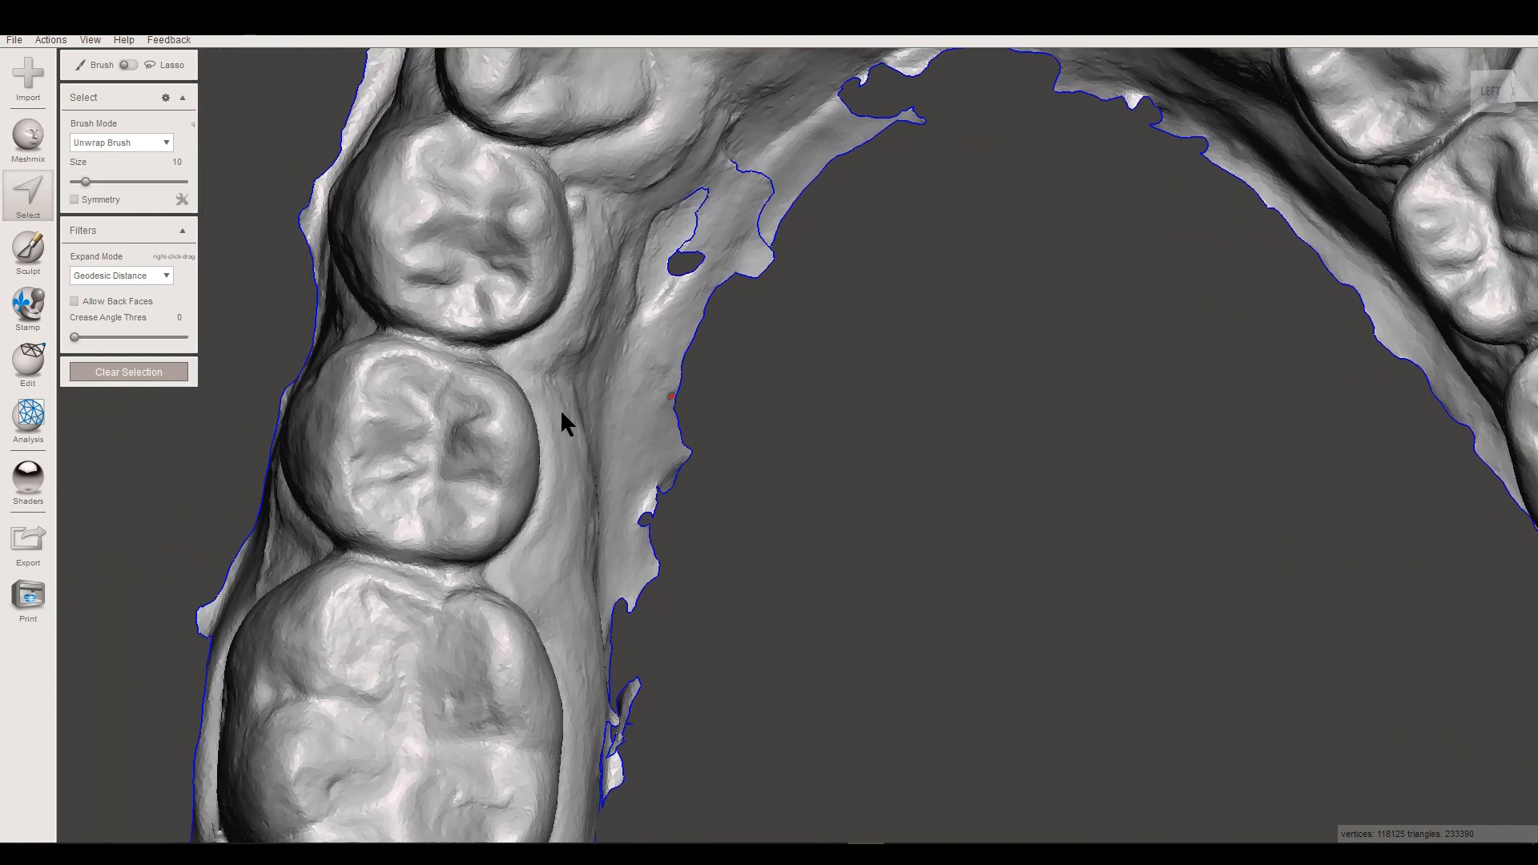
pyautogui.moveTo(562, 414); pyautogui.dragTo(721, 435, button='right')
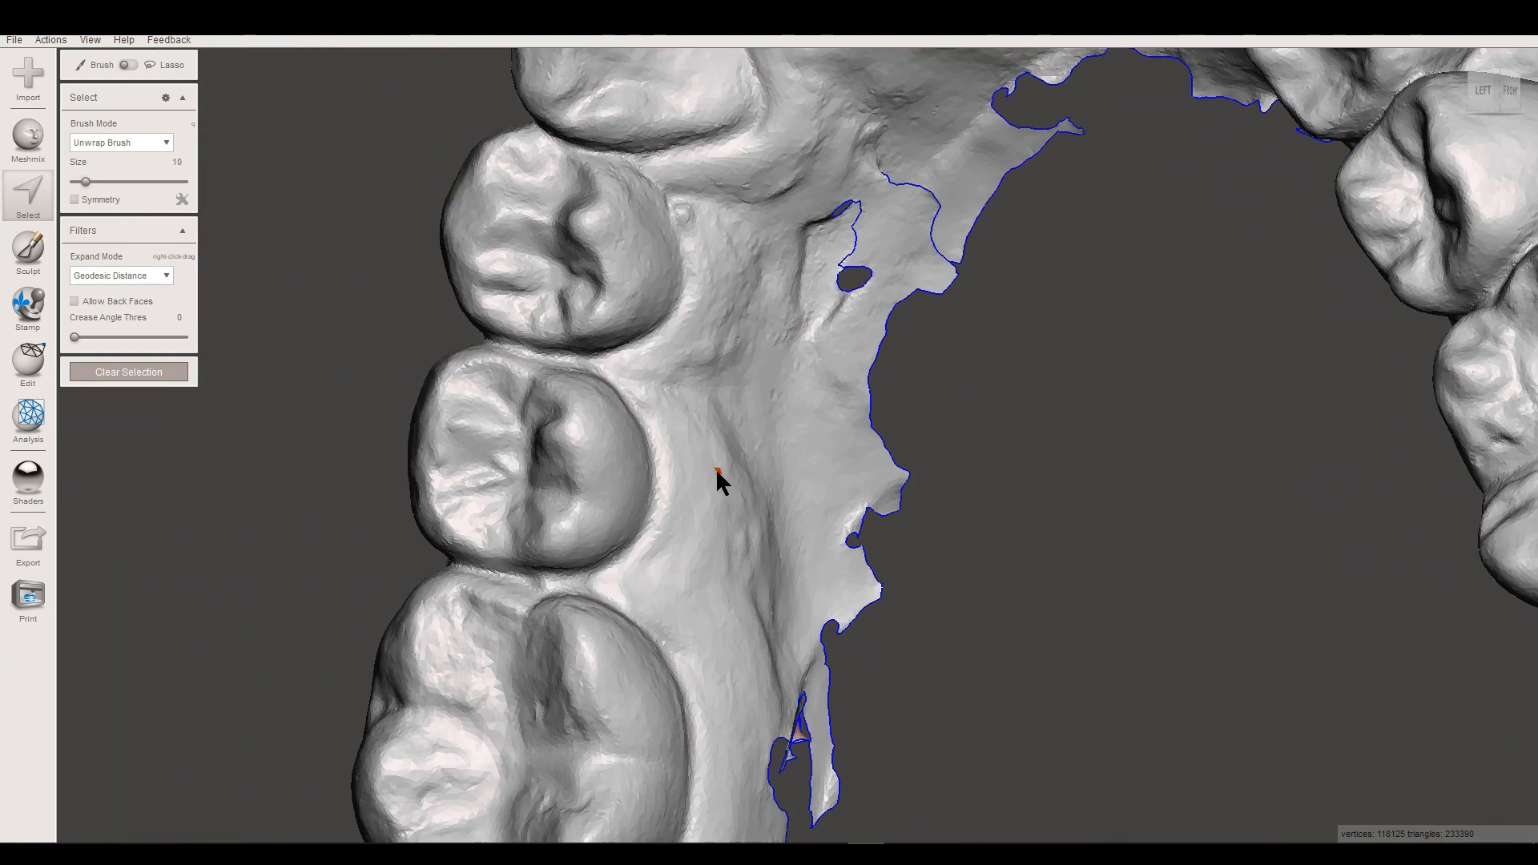
pyautogui.click(719, 476)
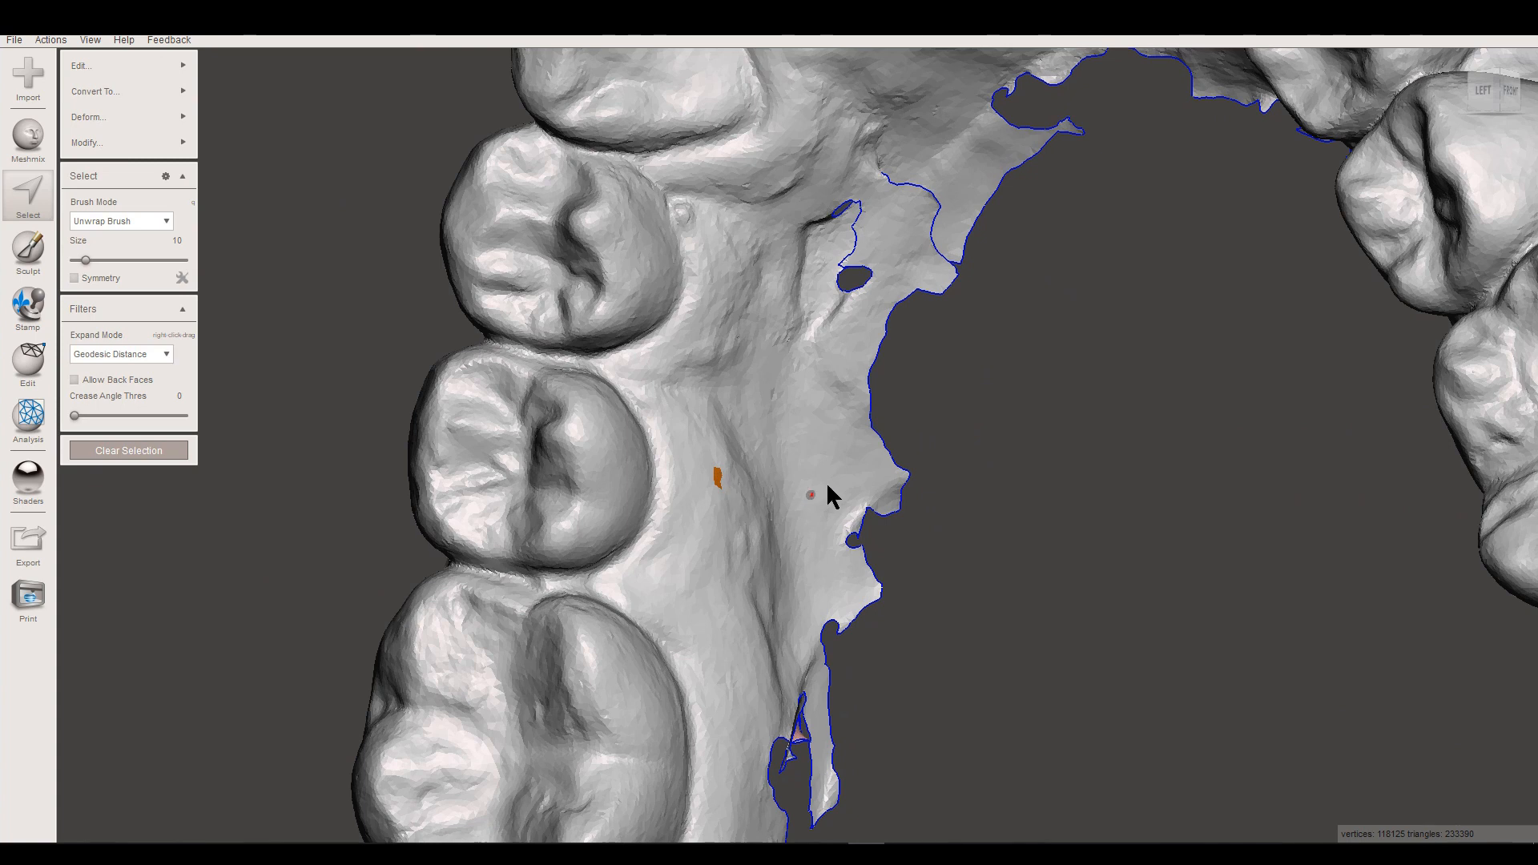
pyautogui.moveTo(858, 471); pyautogui.dragTo(844, 479, button='middle')
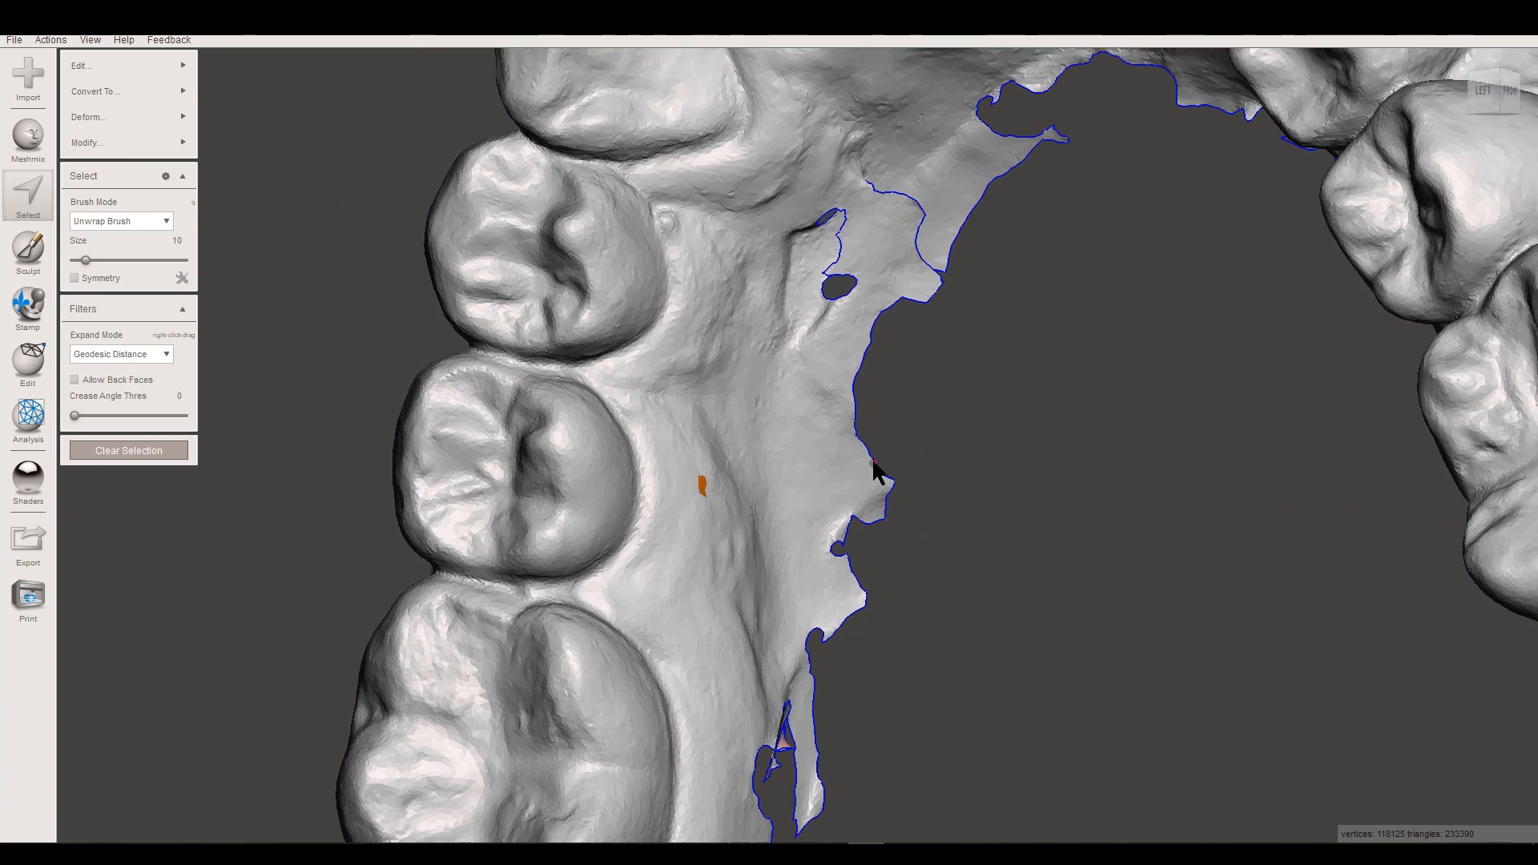
pyautogui.press('Delete')
pyautogui.moveTo(905, 453); pyautogui.dragTo(619, 447, button='right')
pyautogui.press('Escape')
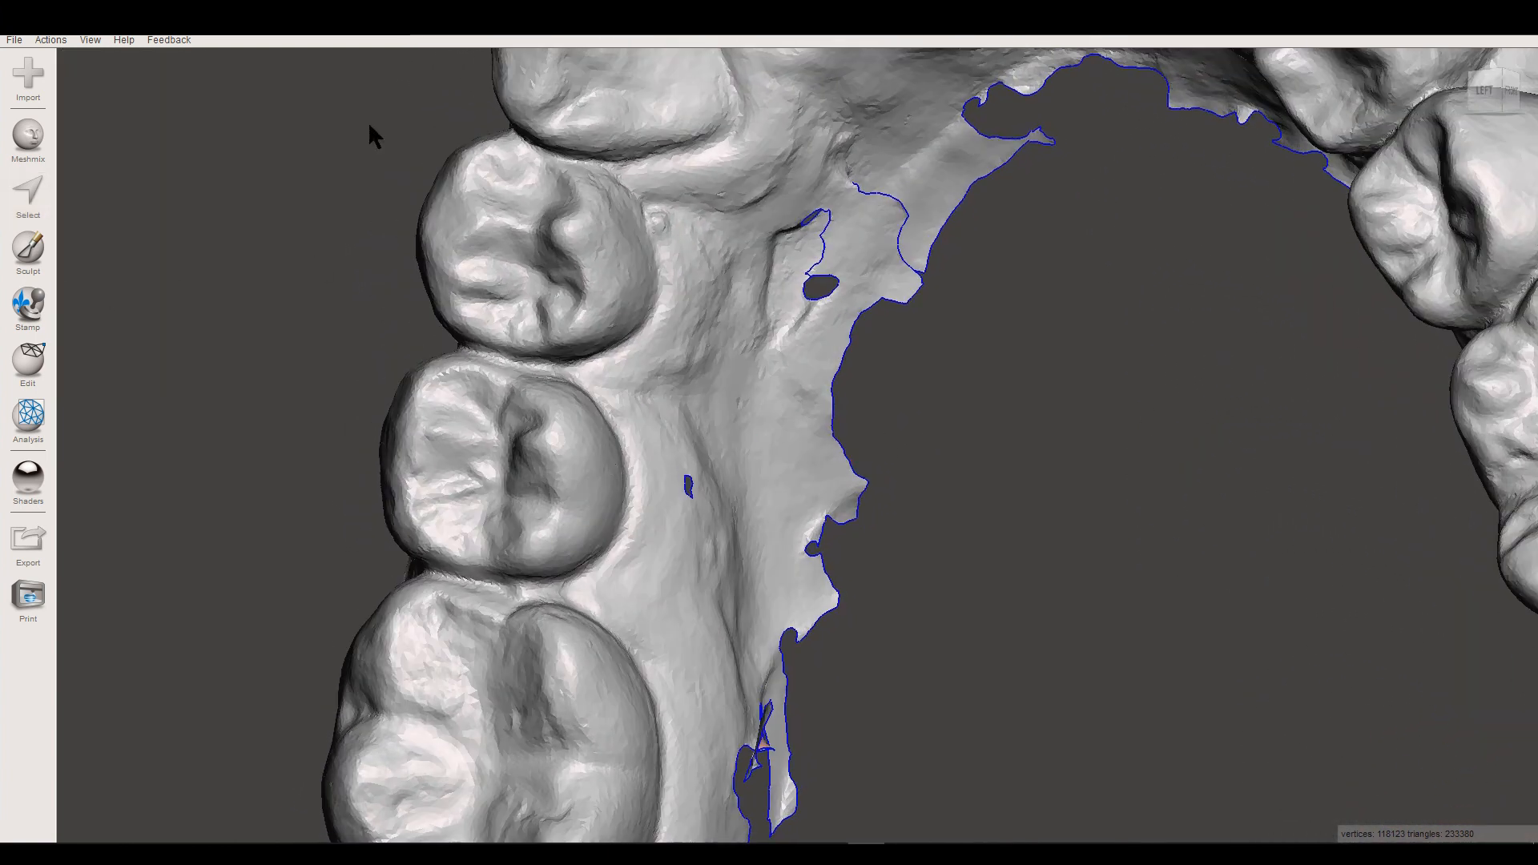
pyautogui.moveTo(1043, 388); pyautogui.dragTo(892, 415, button='right')
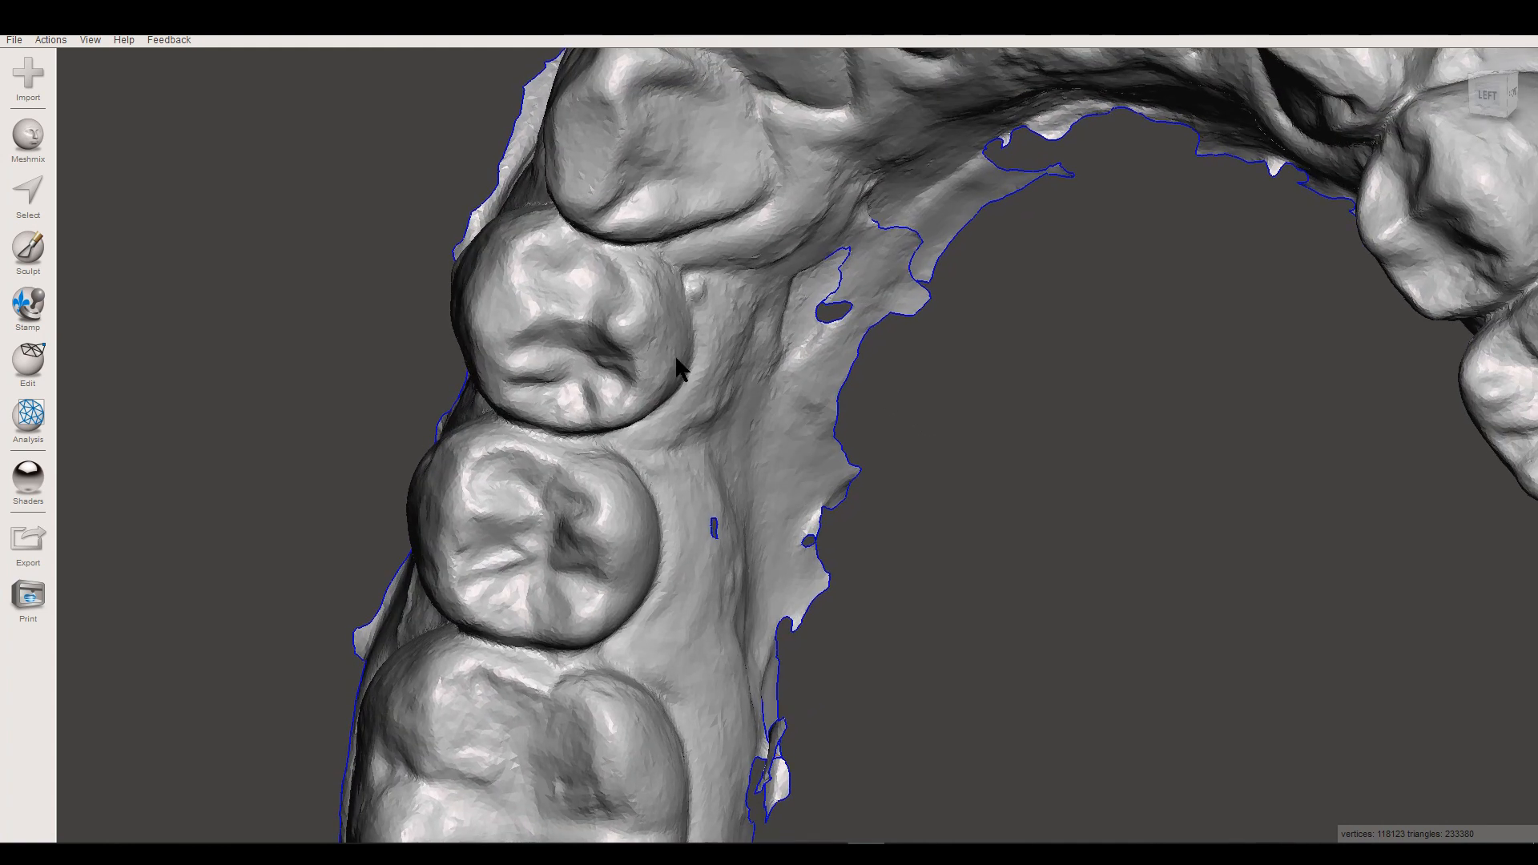
# - Run the Inspector on the scan and fill the small gum hole beside the second premolar using Flat Fill
pyautogui.click(43, 417)
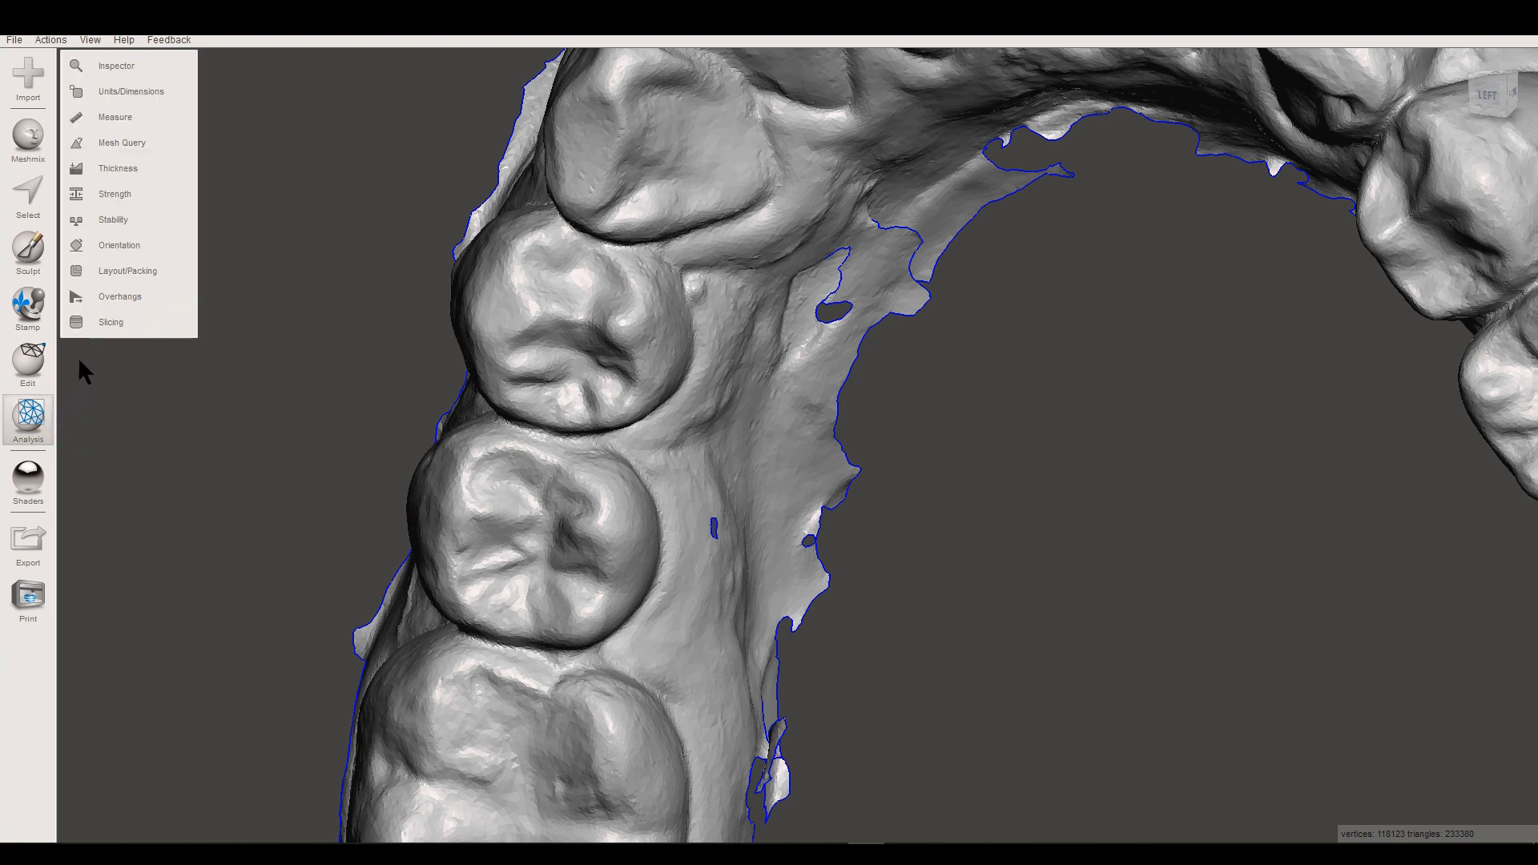
pyautogui.click(116, 69)
pyautogui.scroll(-10, 471, 465)
pyautogui.moveTo(886, 375); pyautogui.dragTo(490, 364, button='right')
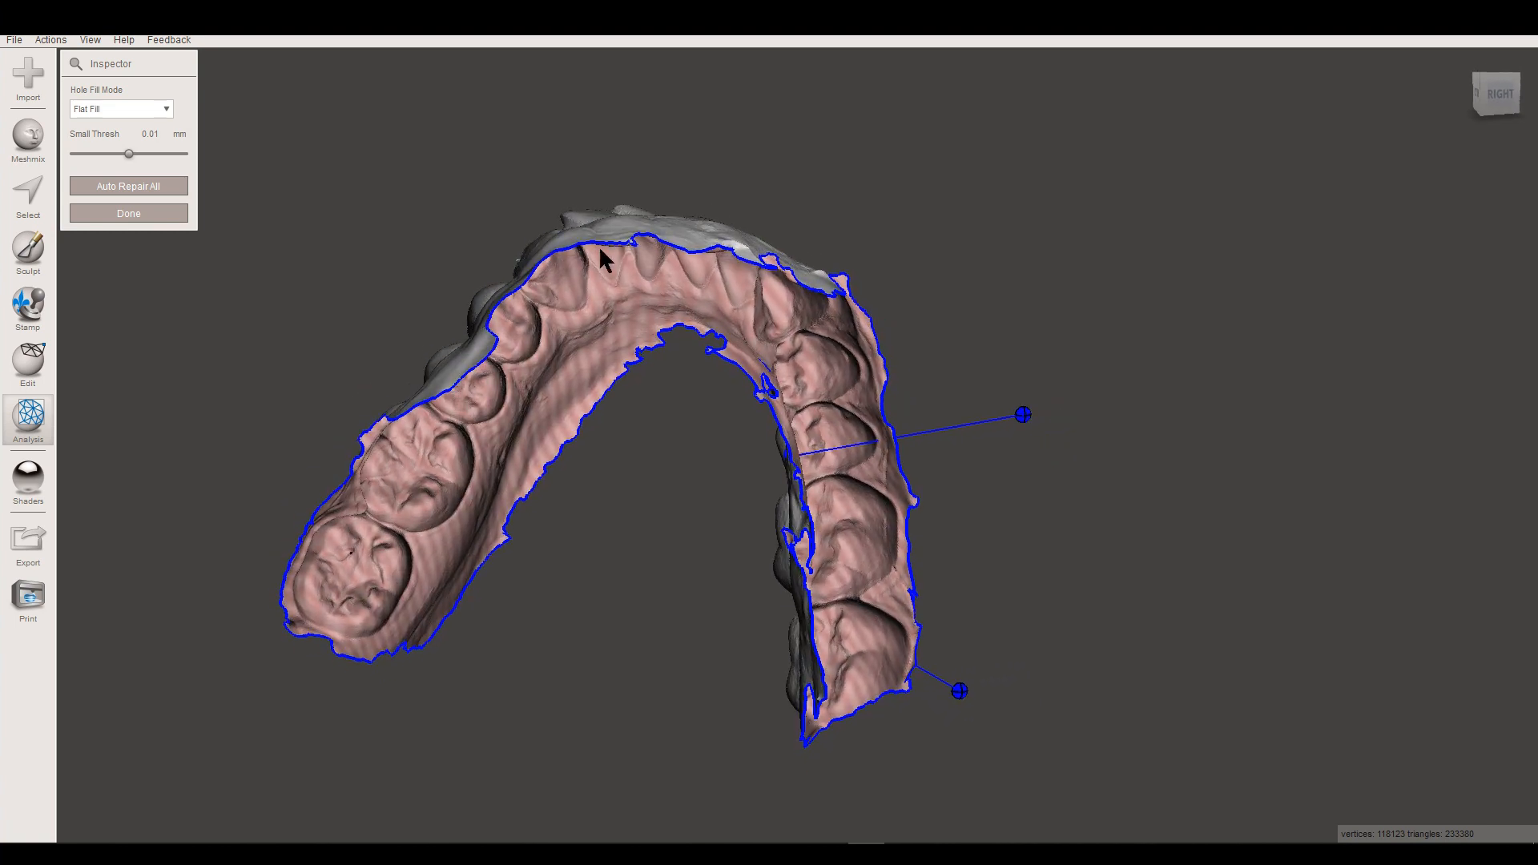
pyautogui.moveTo(841, 296); pyautogui.dragTo(684, 252, button='right')
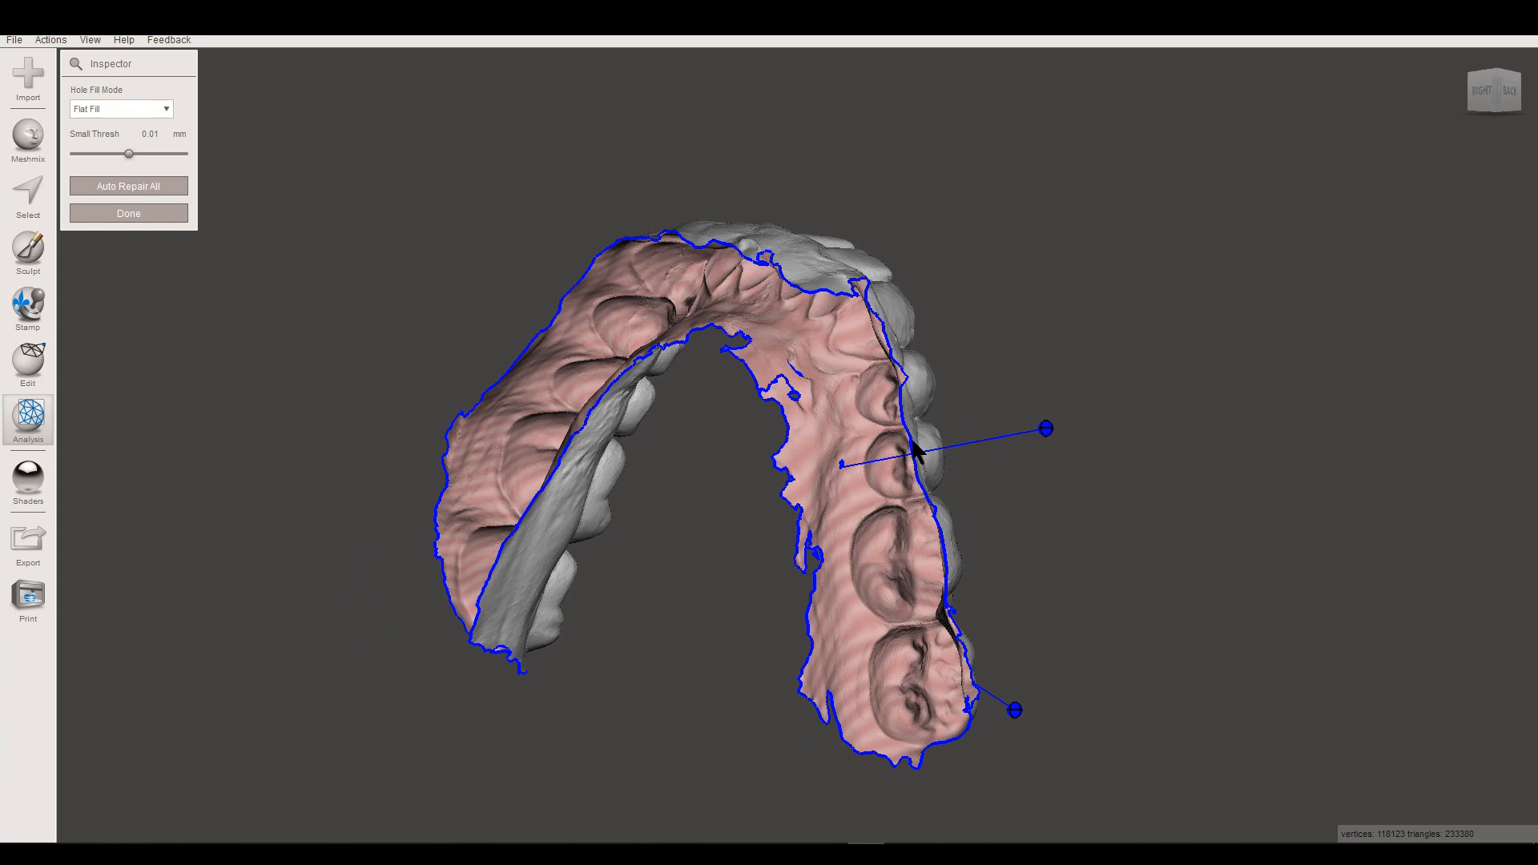
pyautogui.scroll(3, 881, 457)
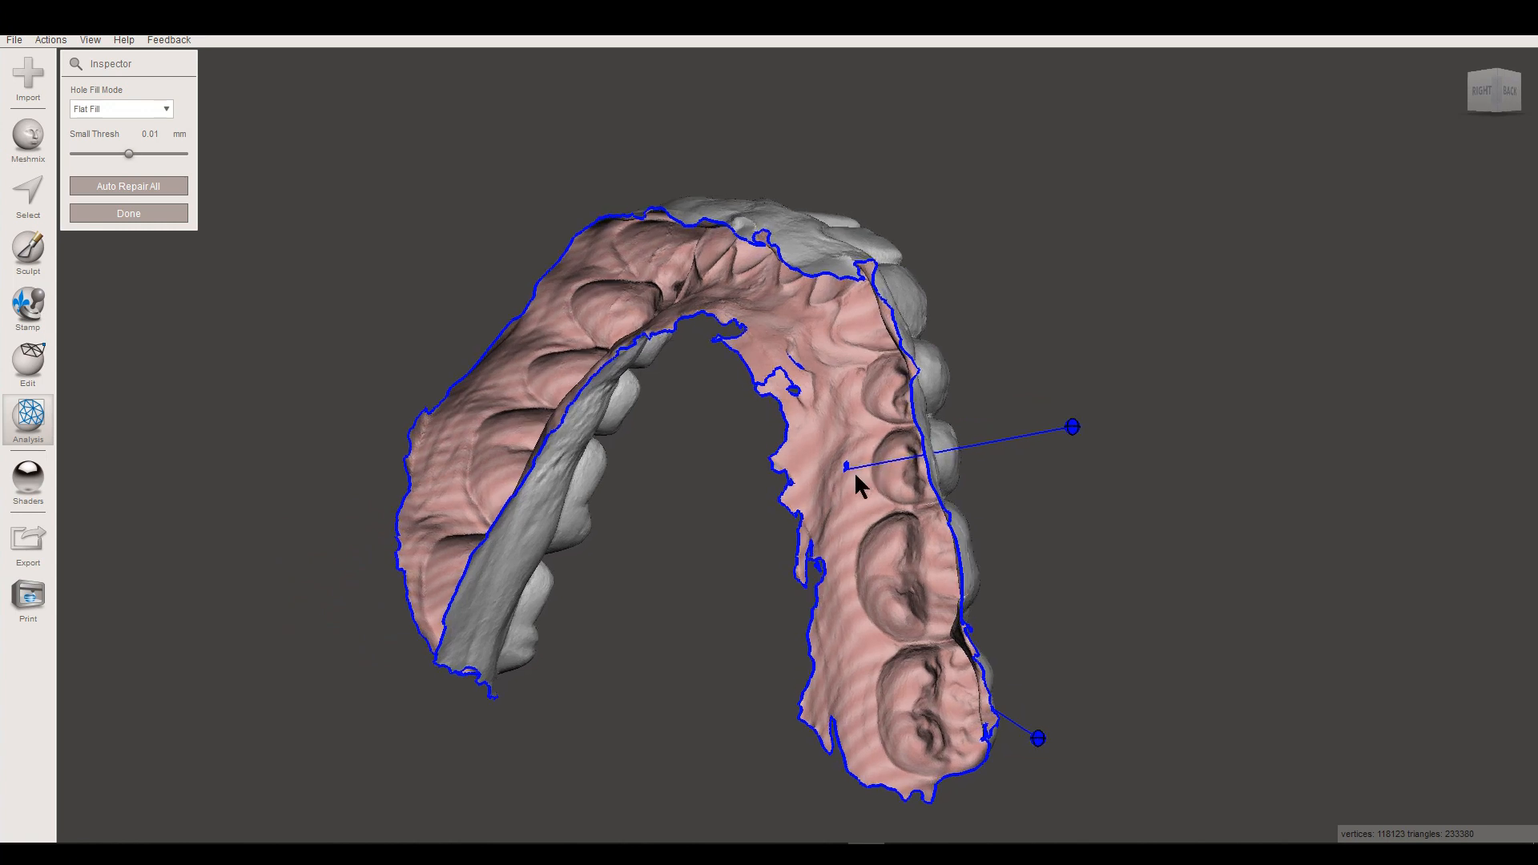
pyautogui.scroll(3, 913, 480)
pyautogui.moveTo(928, 477); pyautogui.dragTo(792, 478, button='middle')
pyautogui.scroll(5, 792, 469)
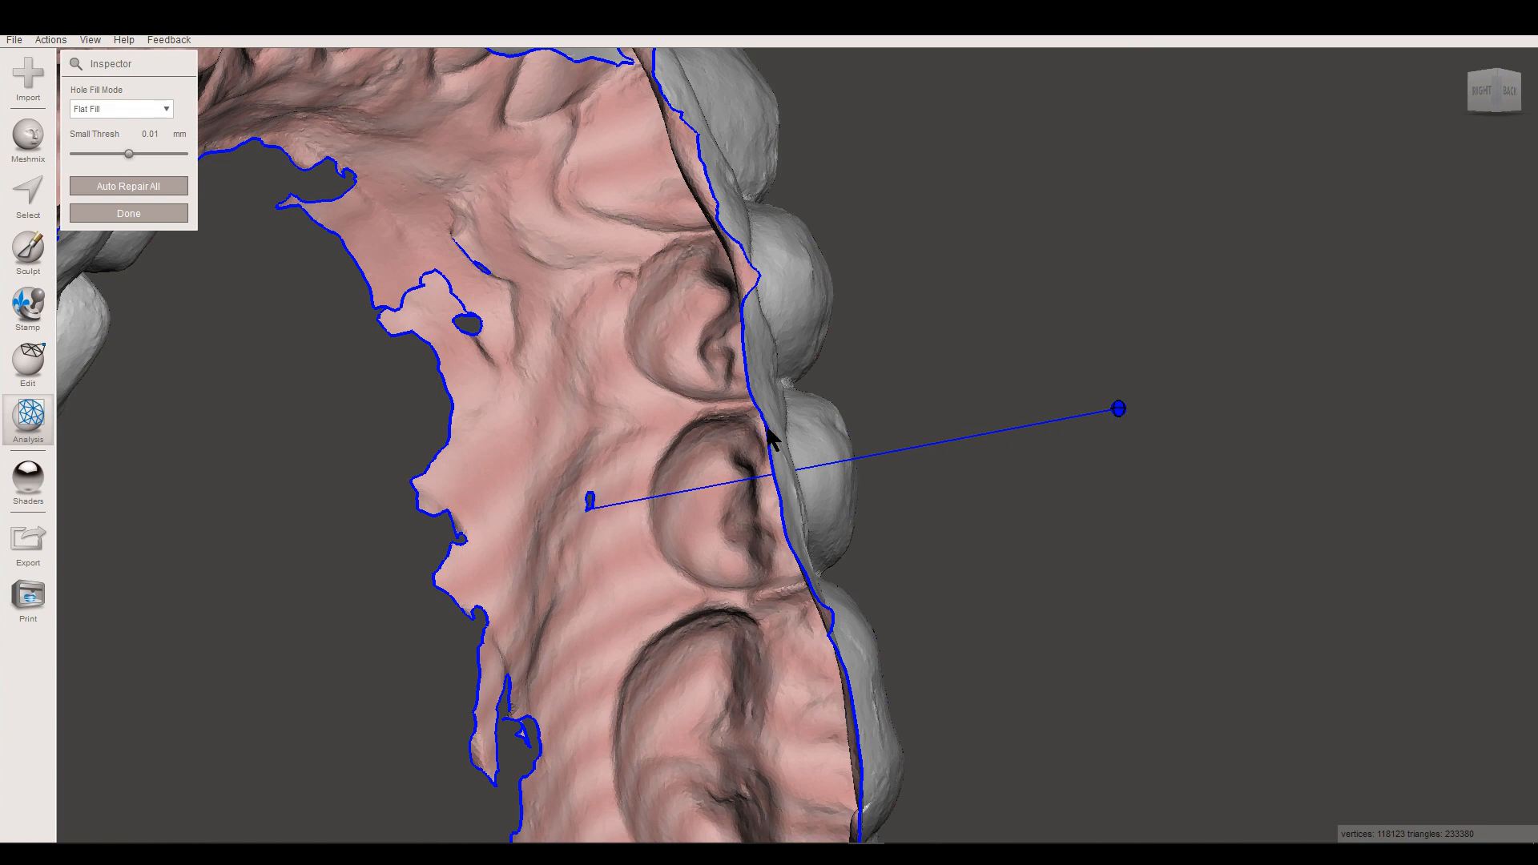
pyautogui.click(1119, 409)
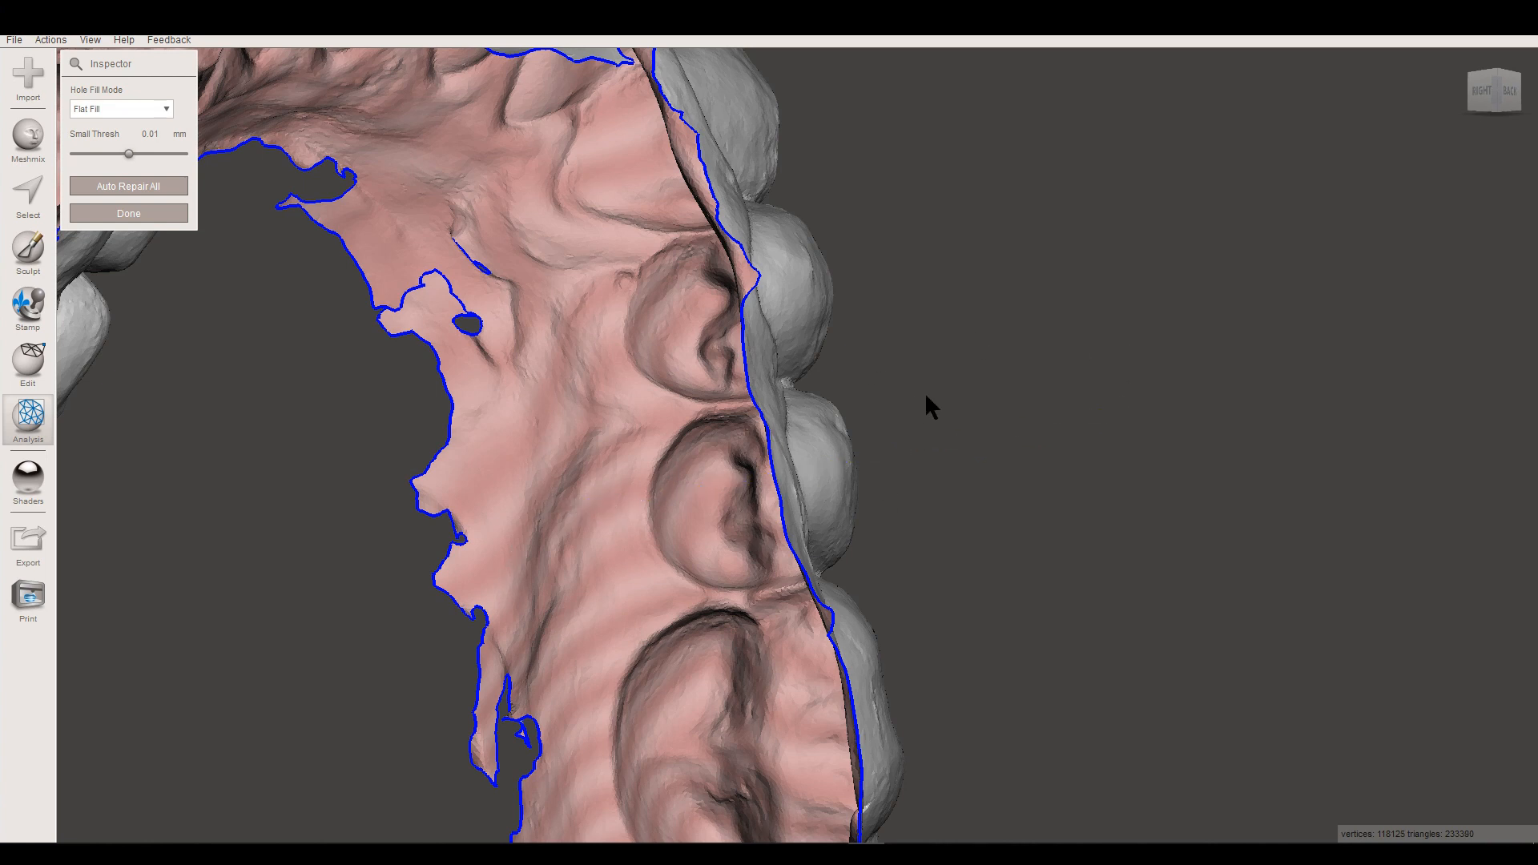
# - Review the available hole fill modes, keep Flat Fill, and undo the gum hole repair
pyautogui.click(165, 110)
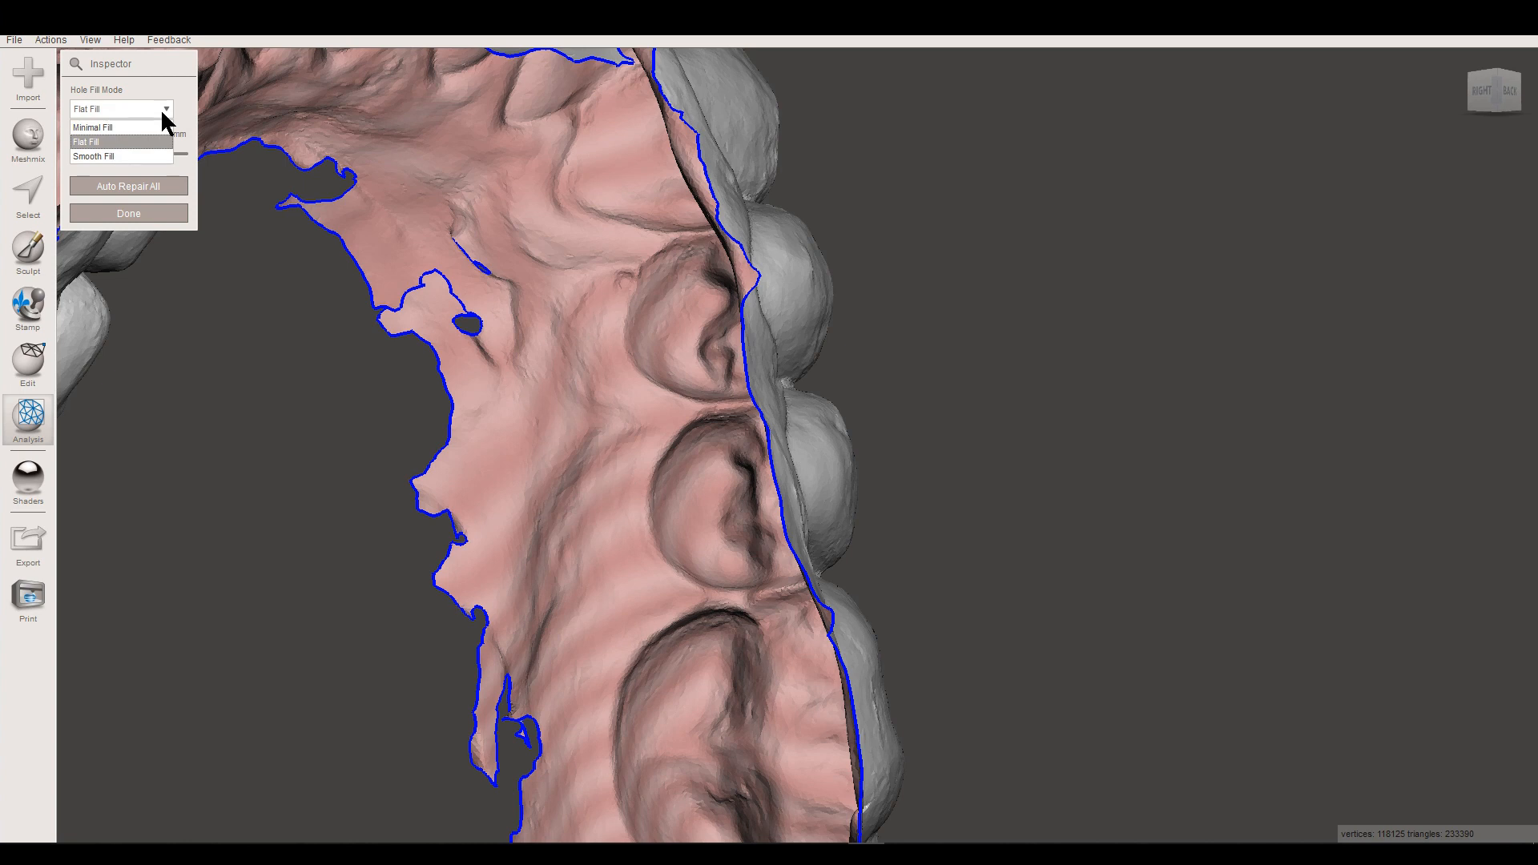
pyautogui.click(160, 109)
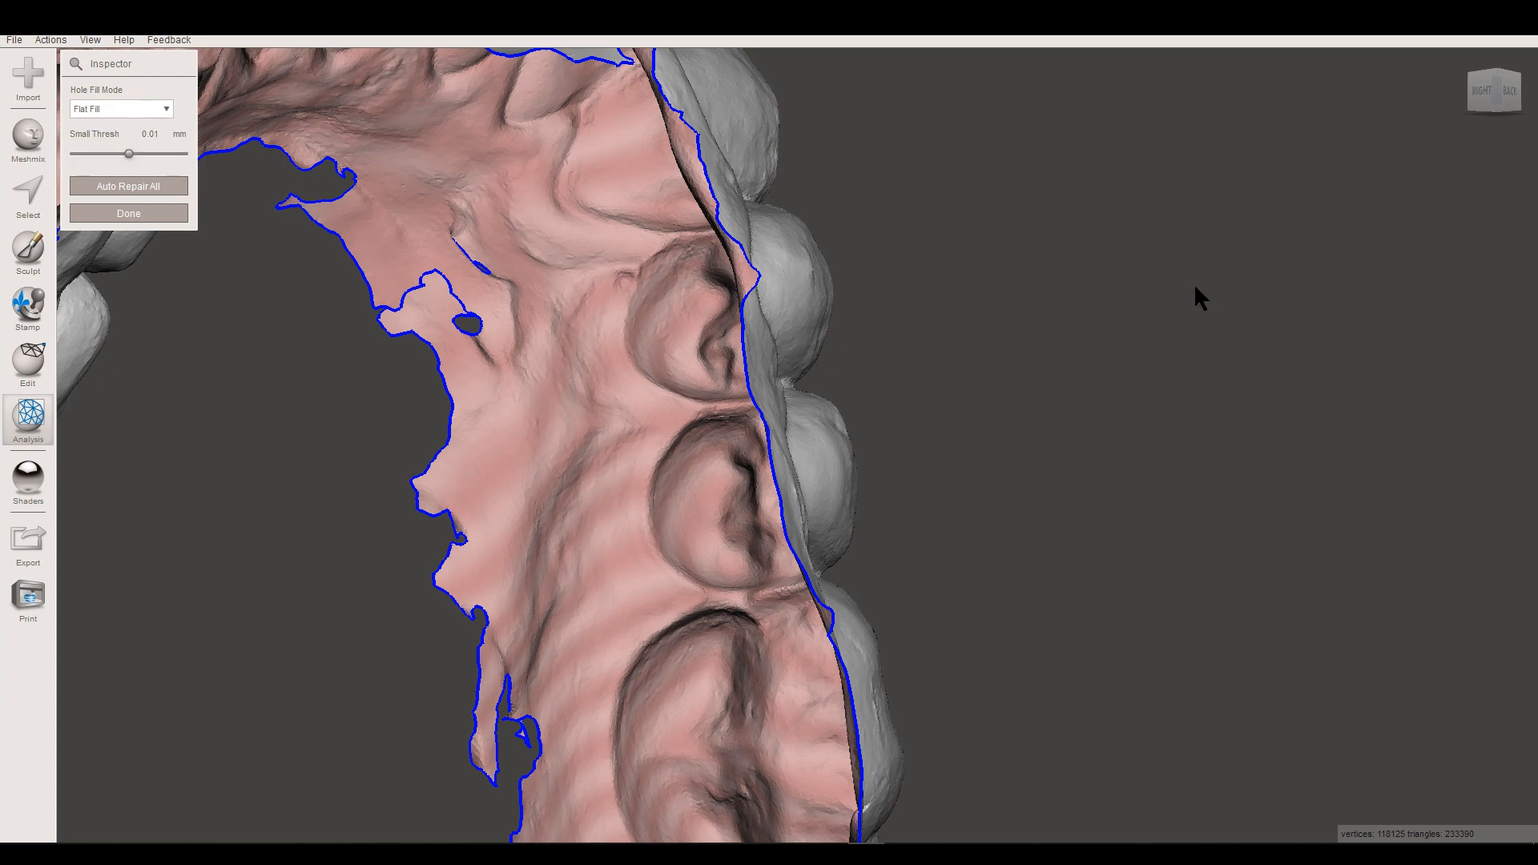
pyautogui.click(50, 40)
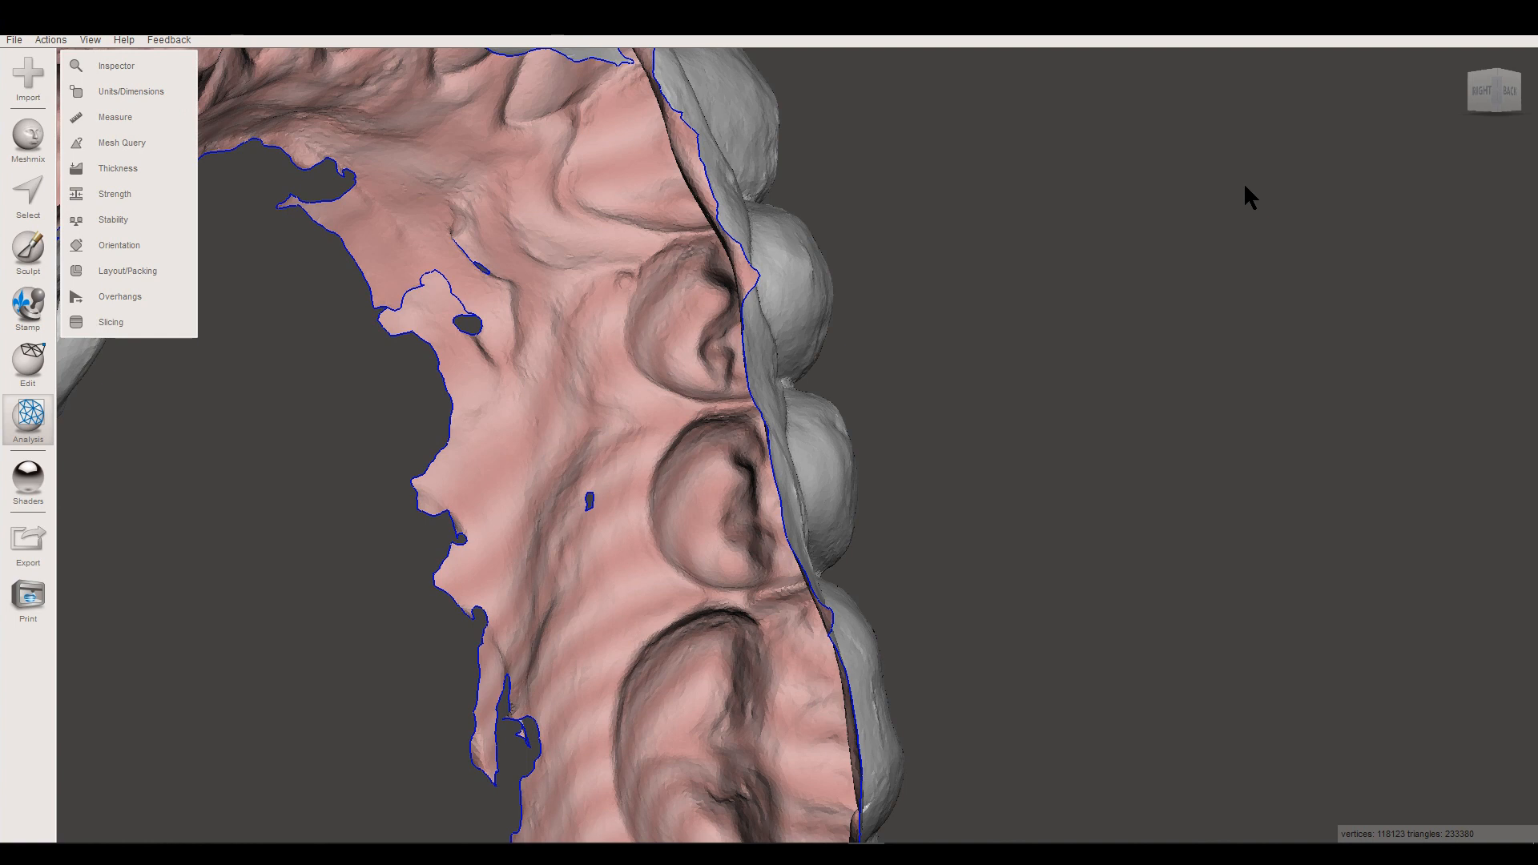
# - Run the Inspector again, fill only the small gum hole beside the second premolar with Flat Fill, and close the Inspector
pyautogui.click(124, 67)
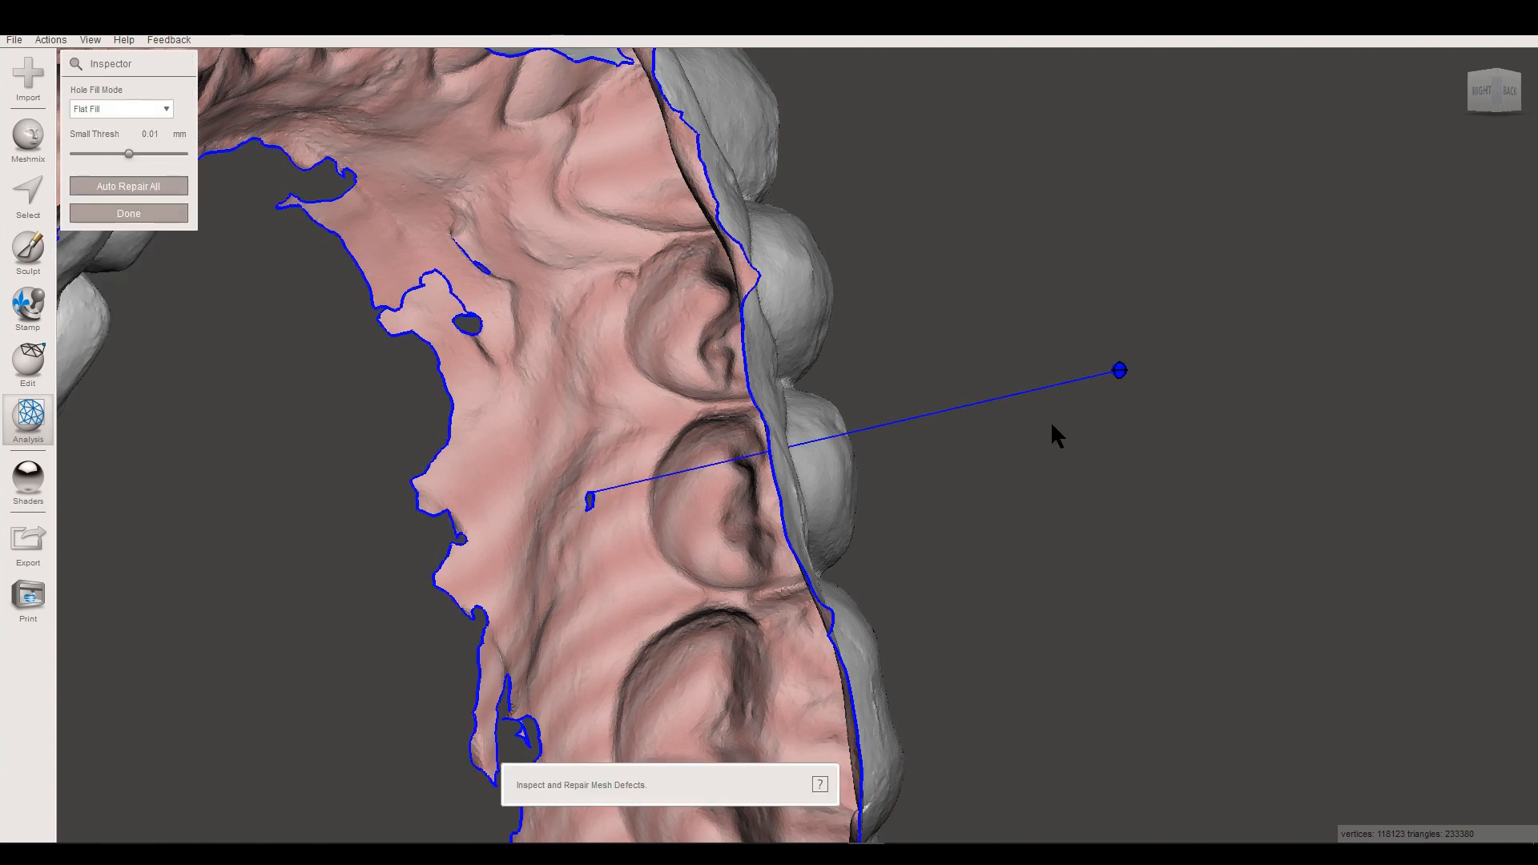
pyautogui.scroll(-5, 994, 397)
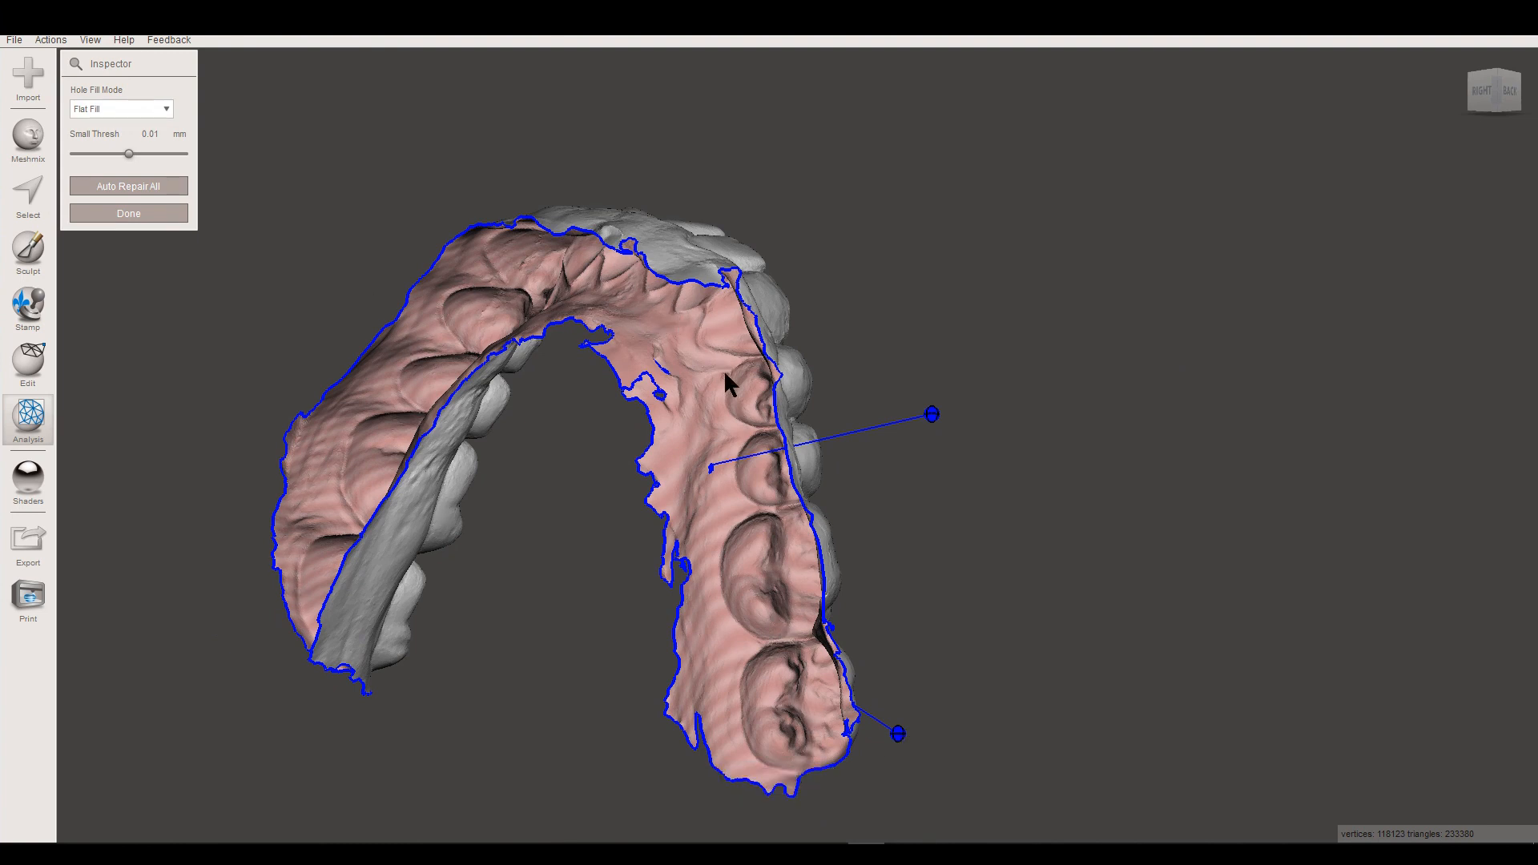
pyautogui.scroll(5, 868, 419)
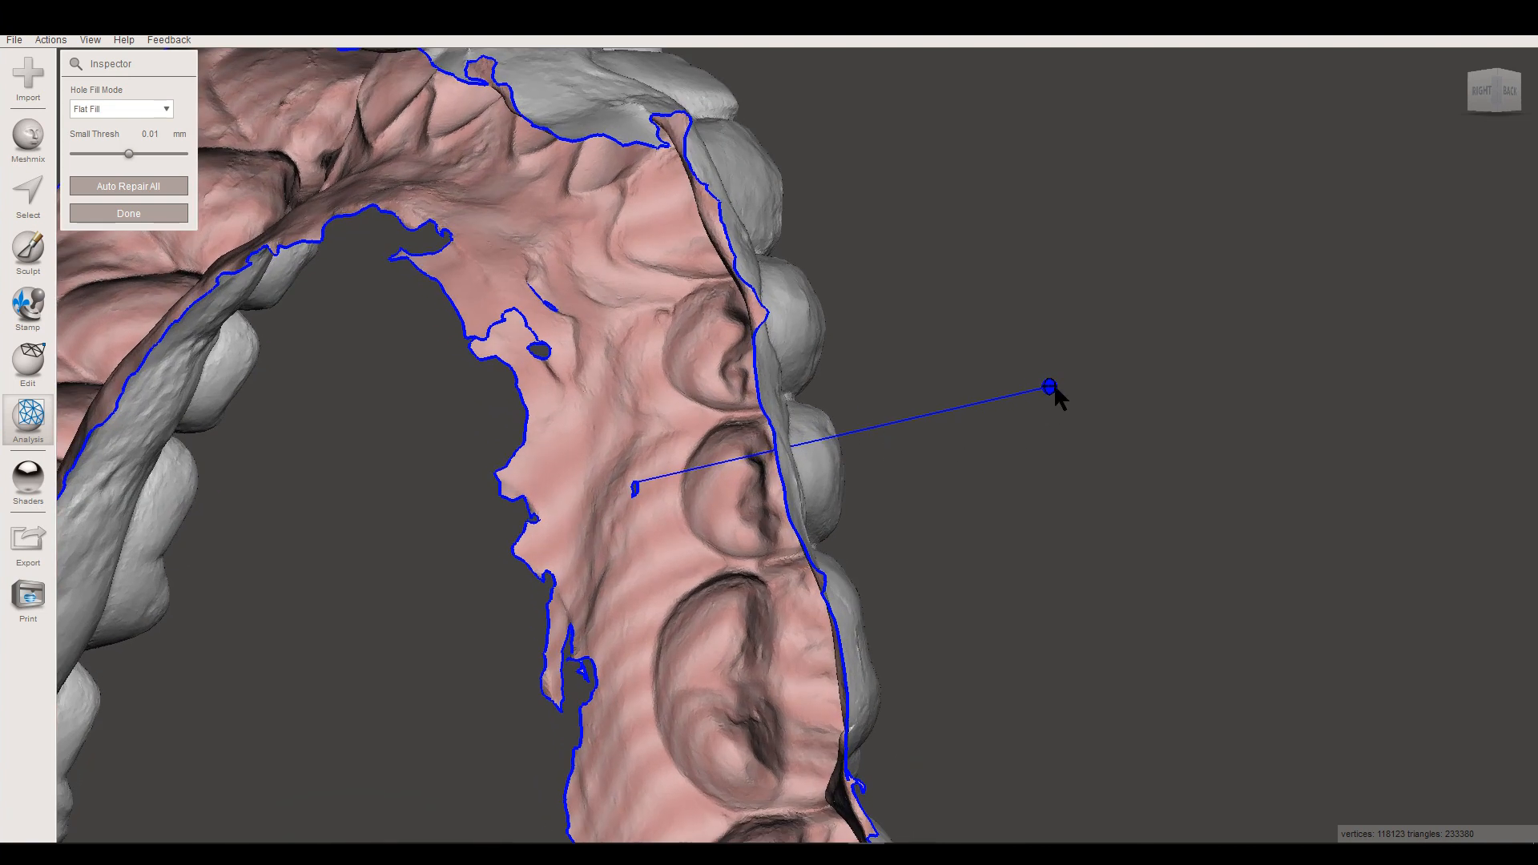
pyautogui.scroll(-5, 930, 312)
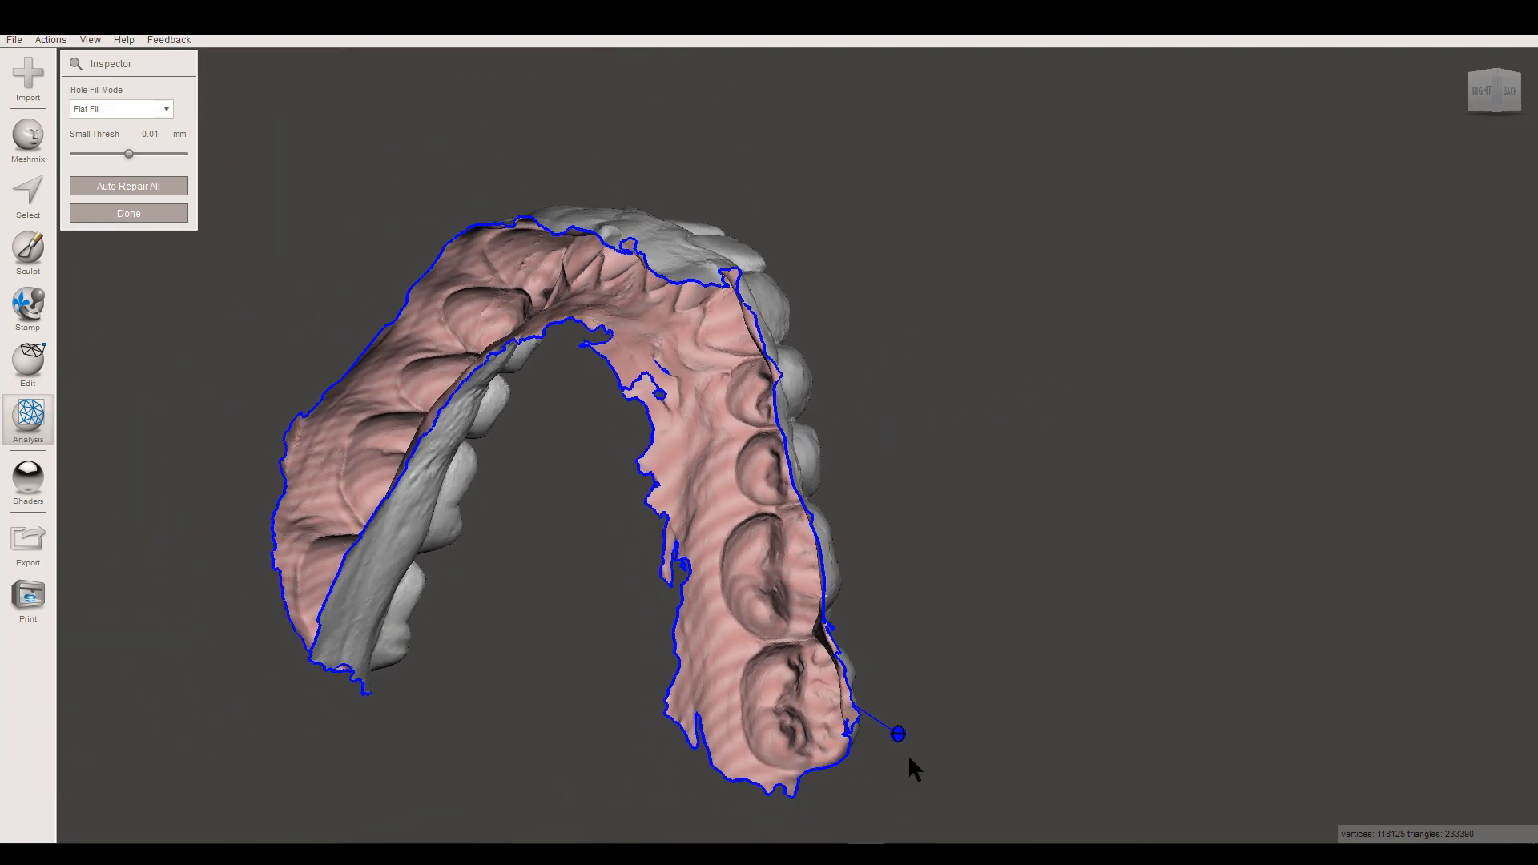
pyautogui.moveTo(931, 473); pyautogui.dragTo(953, 371, button='right')
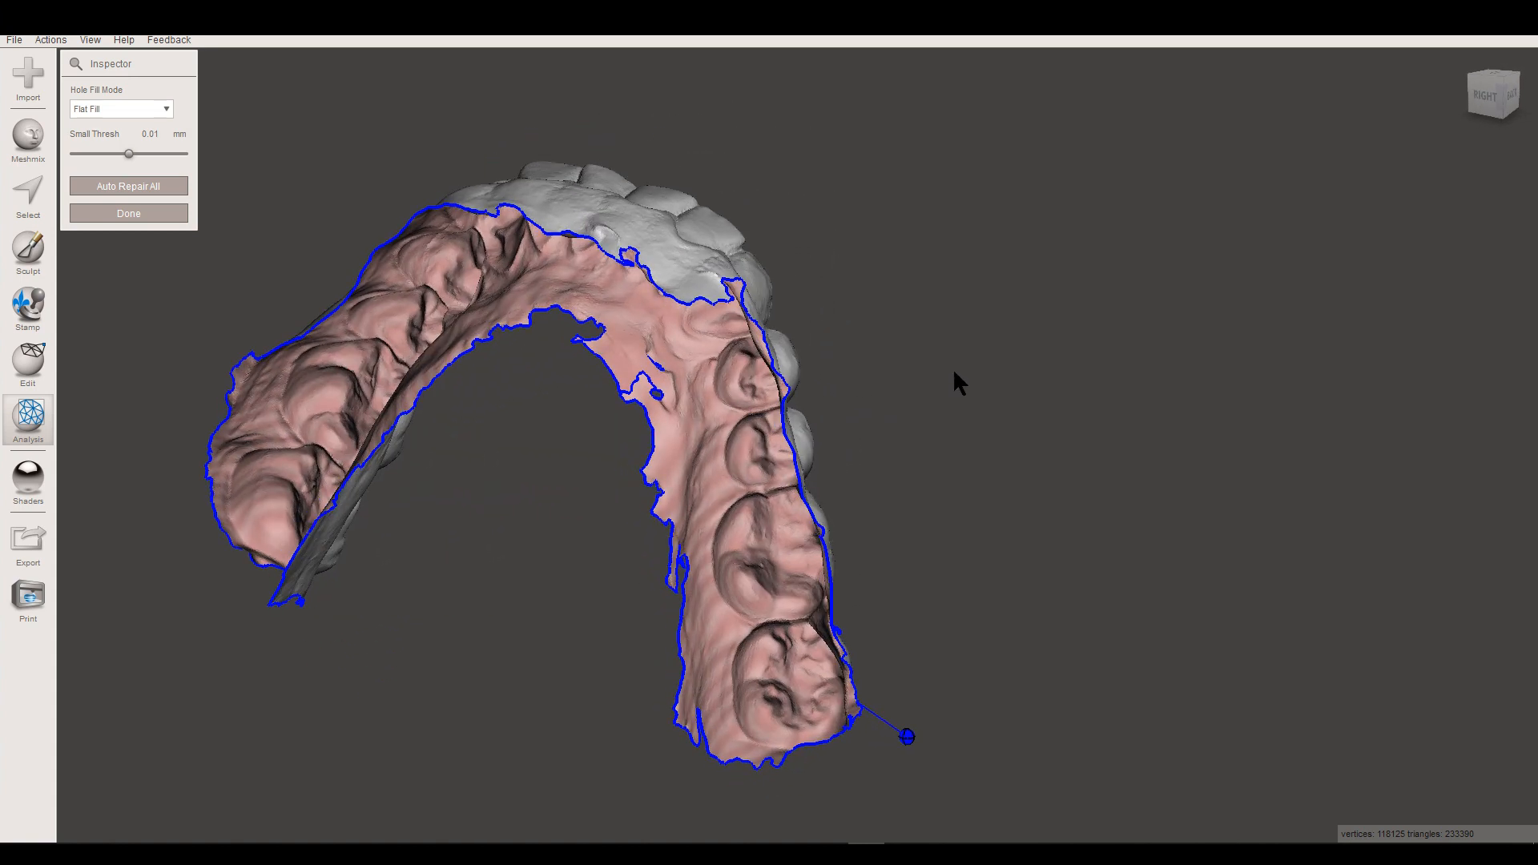
pyautogui.press('Escape')
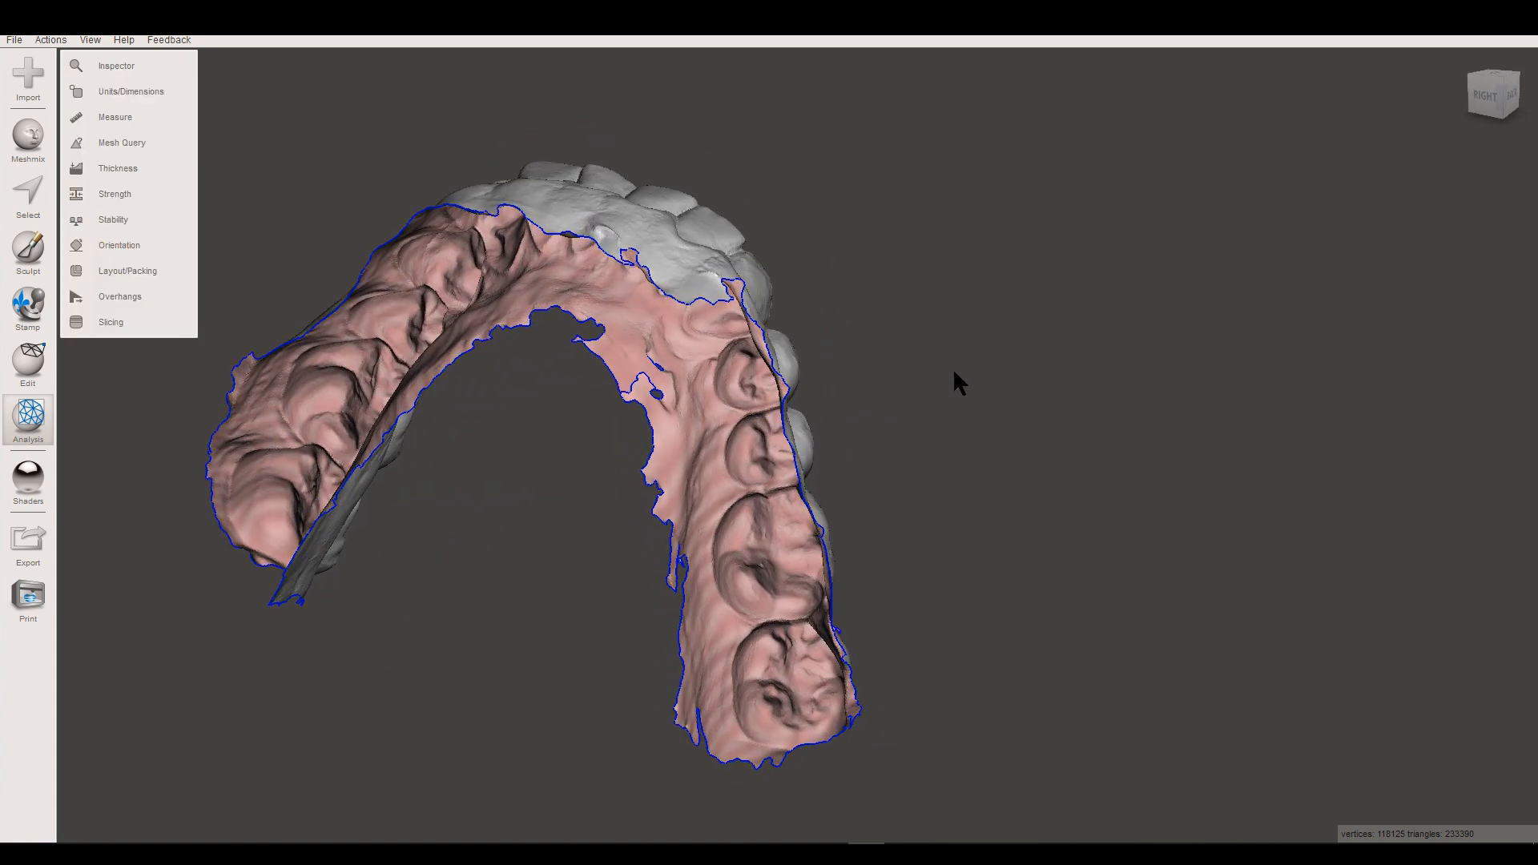
# - Turn the scan to show the chewing surfaces, activate mesh selection and select the entire scan
pyautogui.moveTo(924, 381); pyautogui.dragTo(963, 439, button='right')
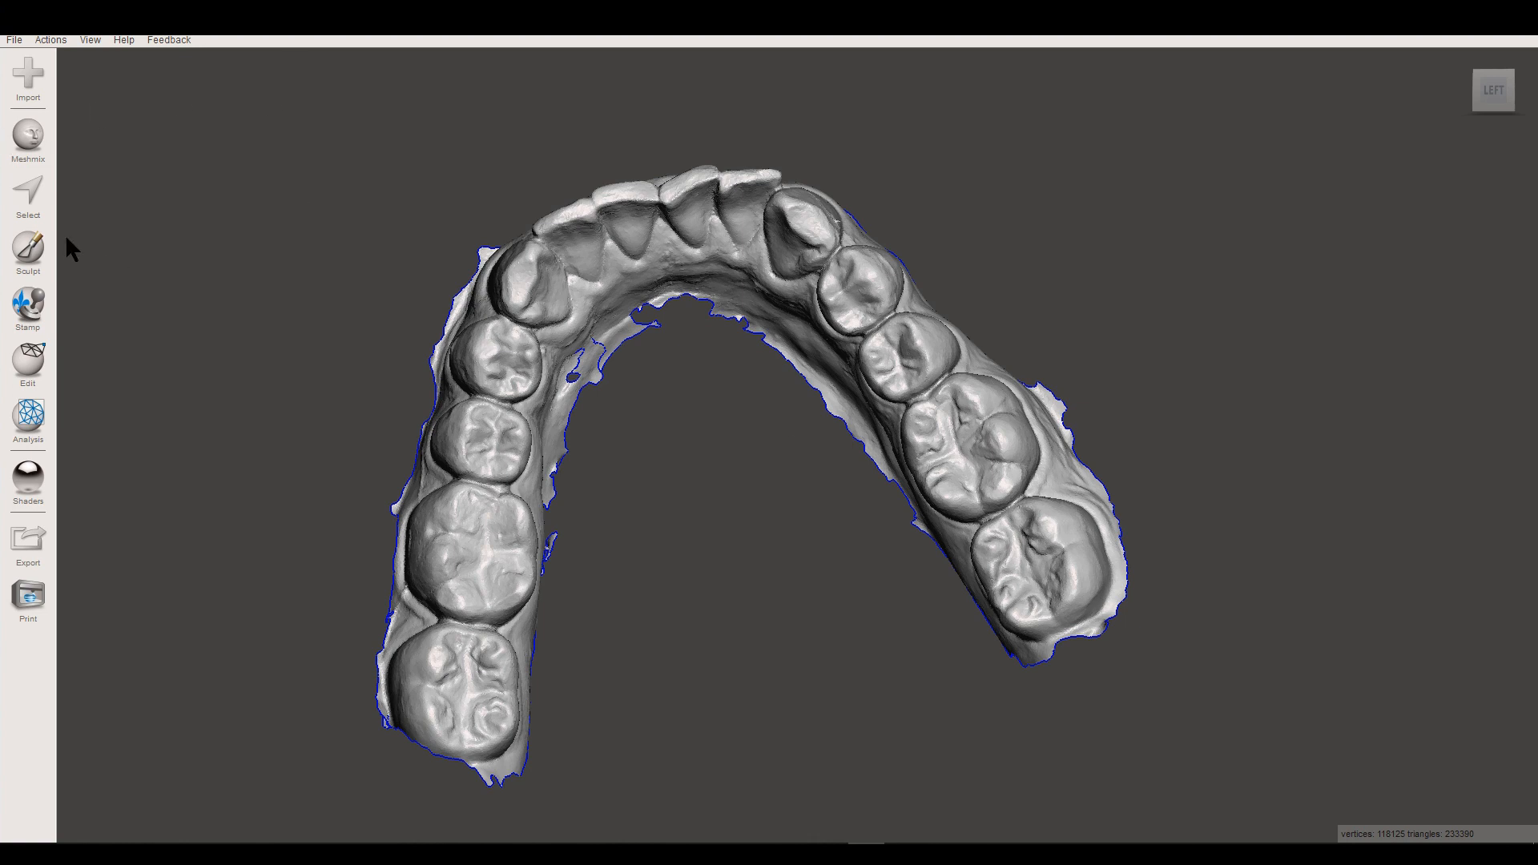
pyautogui.click(37, 205)
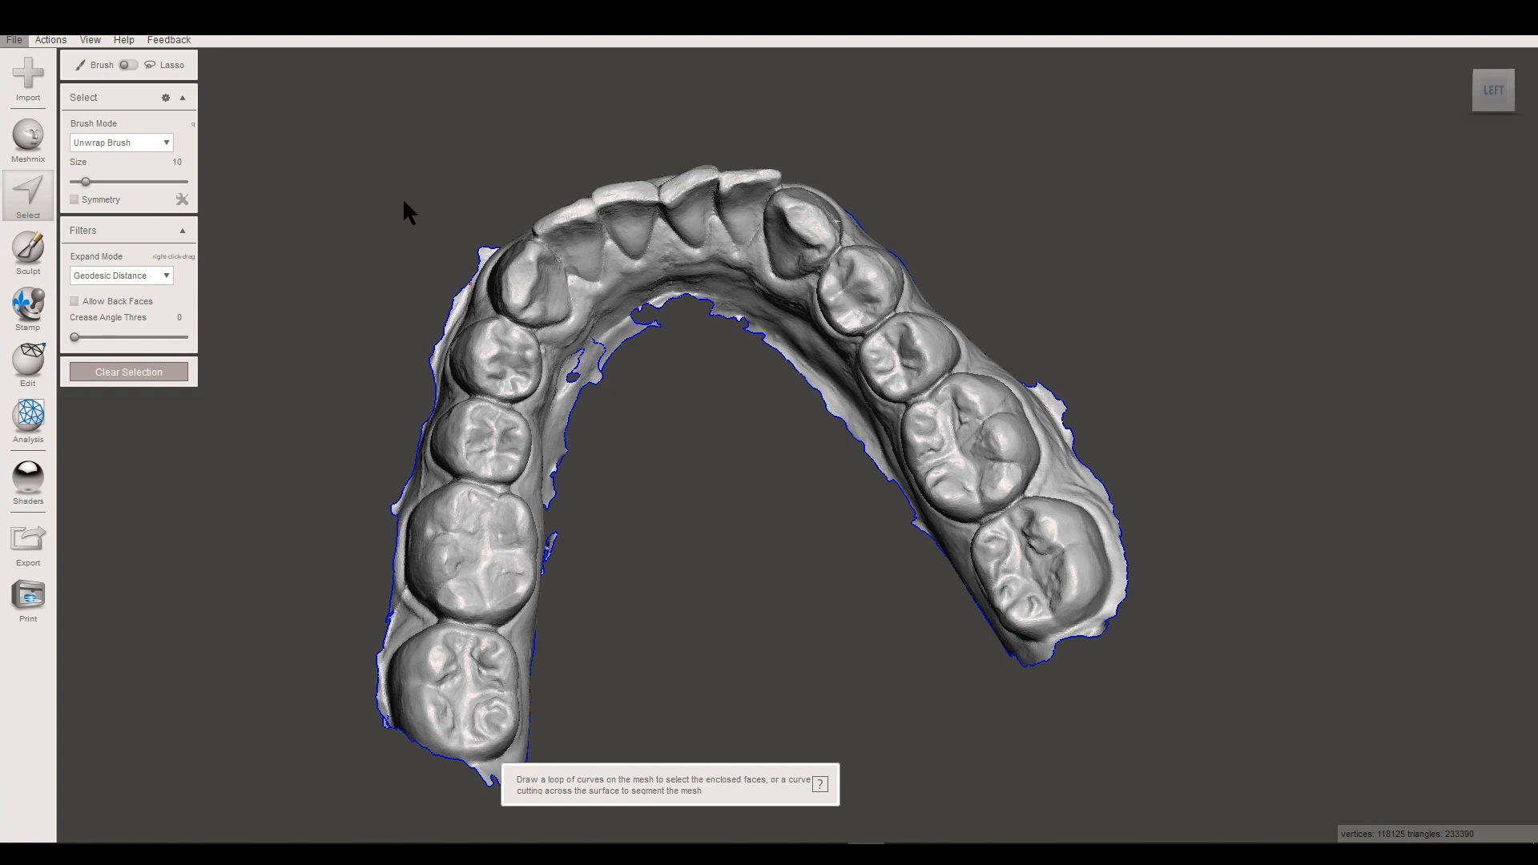
pyautogui.hotkey('ctrl', 'a')
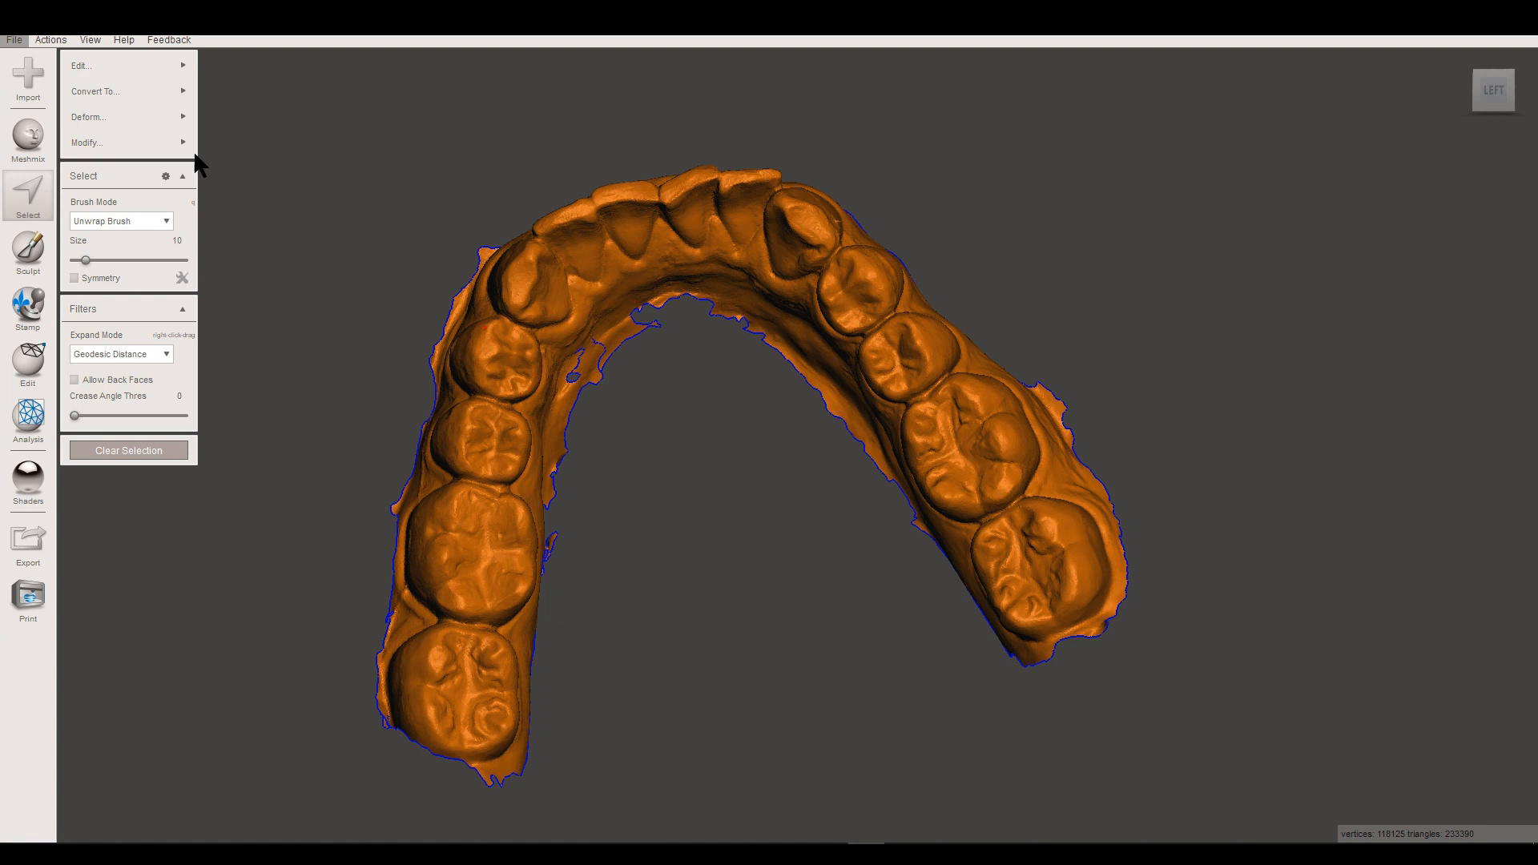
# - Preview Smooth Boundary on the selected scan, examine the jagged gum edges, and cancel the operation
pyautogui.moveTo(163, 149)
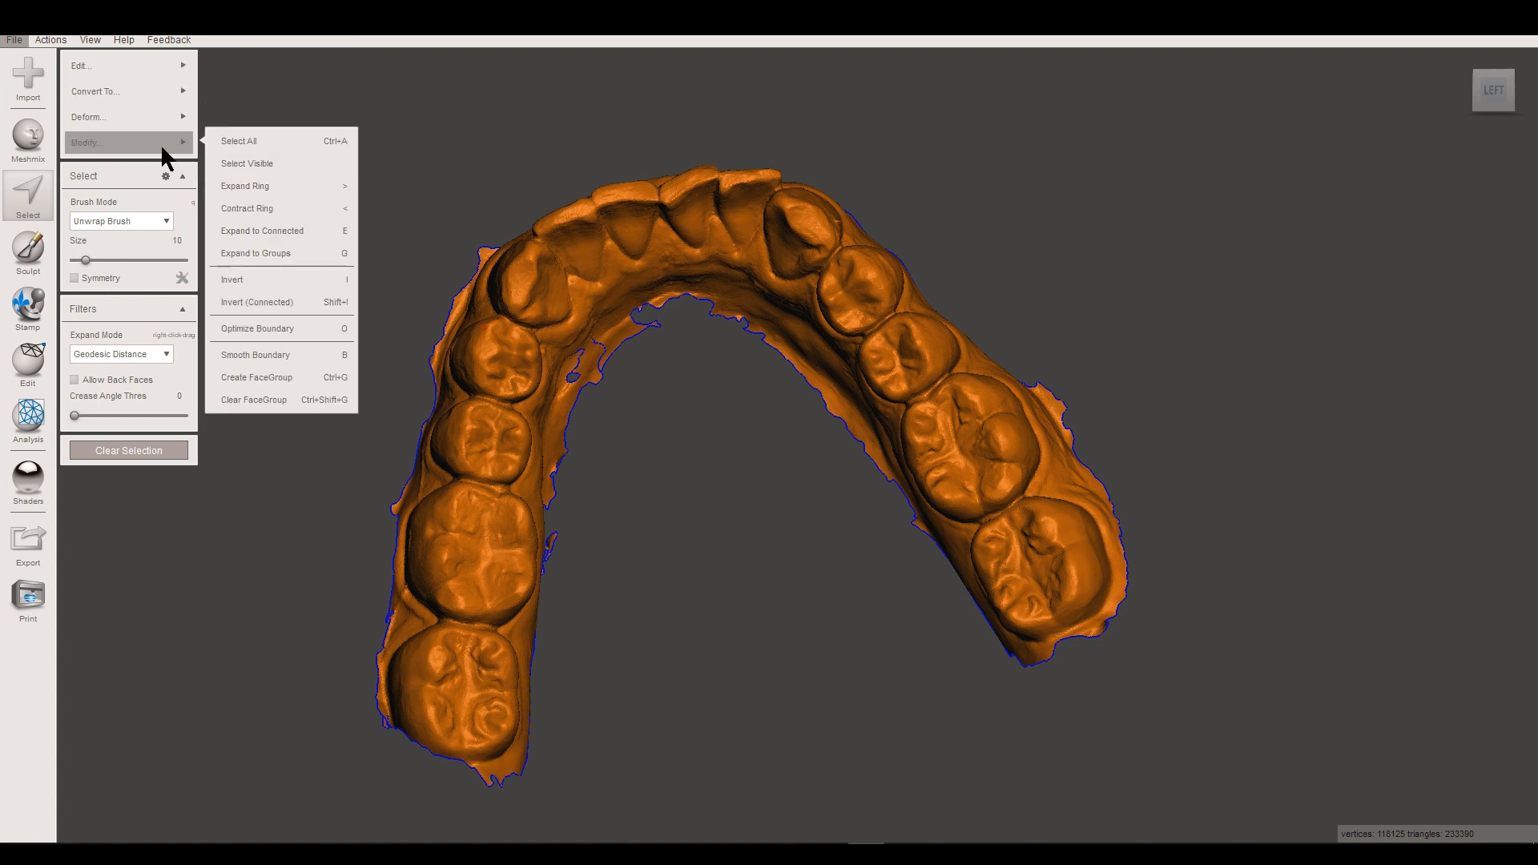
pyautogui.click(123, 143)
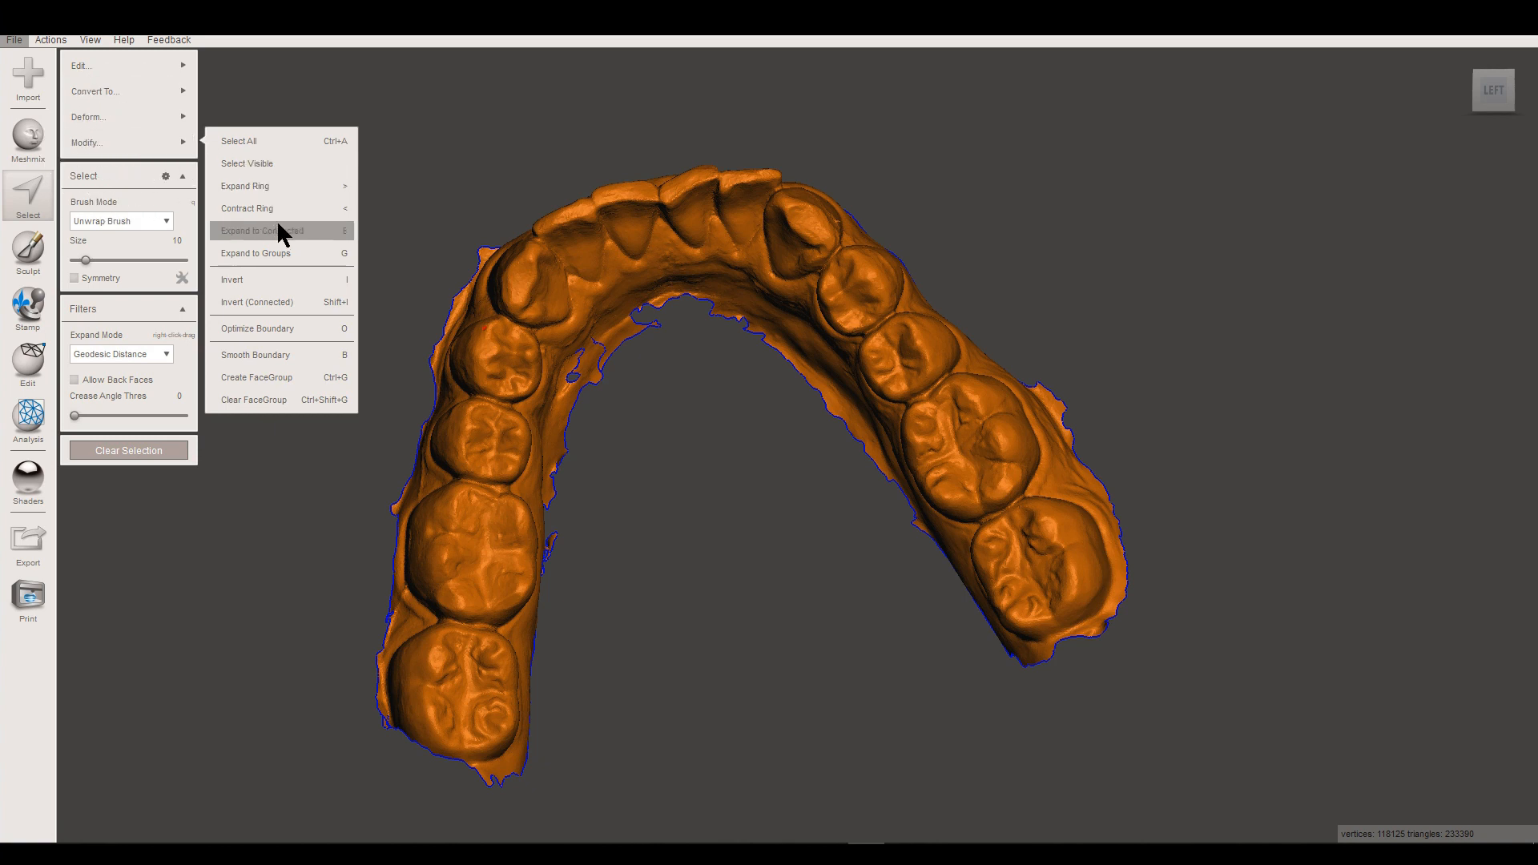
pyautogui.click(286, 358)
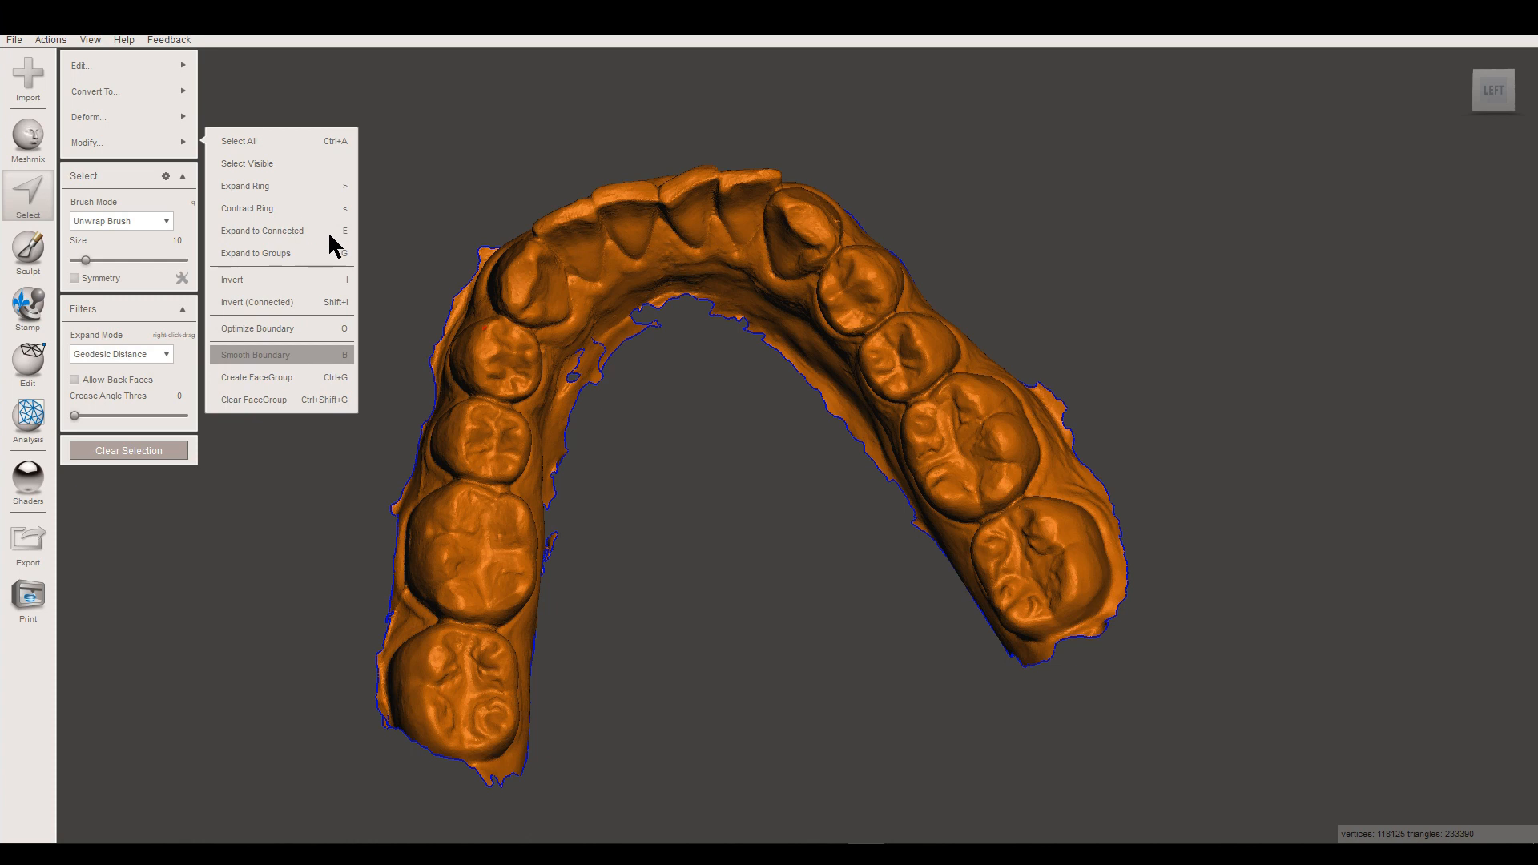
pyautogui.scroll(5, 581, 359)
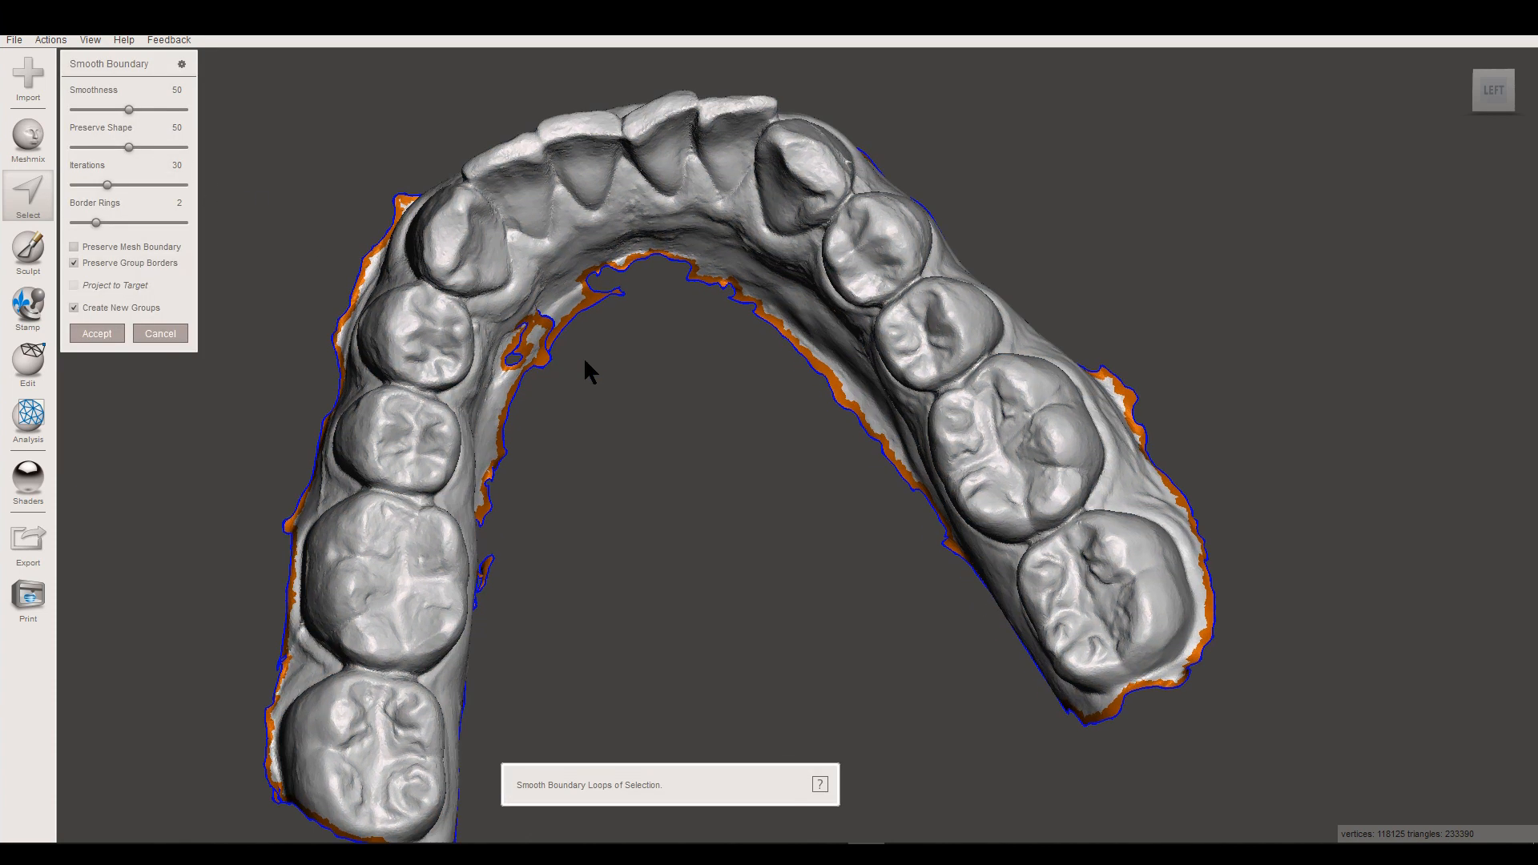
pyautogui.moveTo(551, 372); pyautogui.dragTo(329, 359, button='right')
pyautogui.scroll(5, 409, 341)
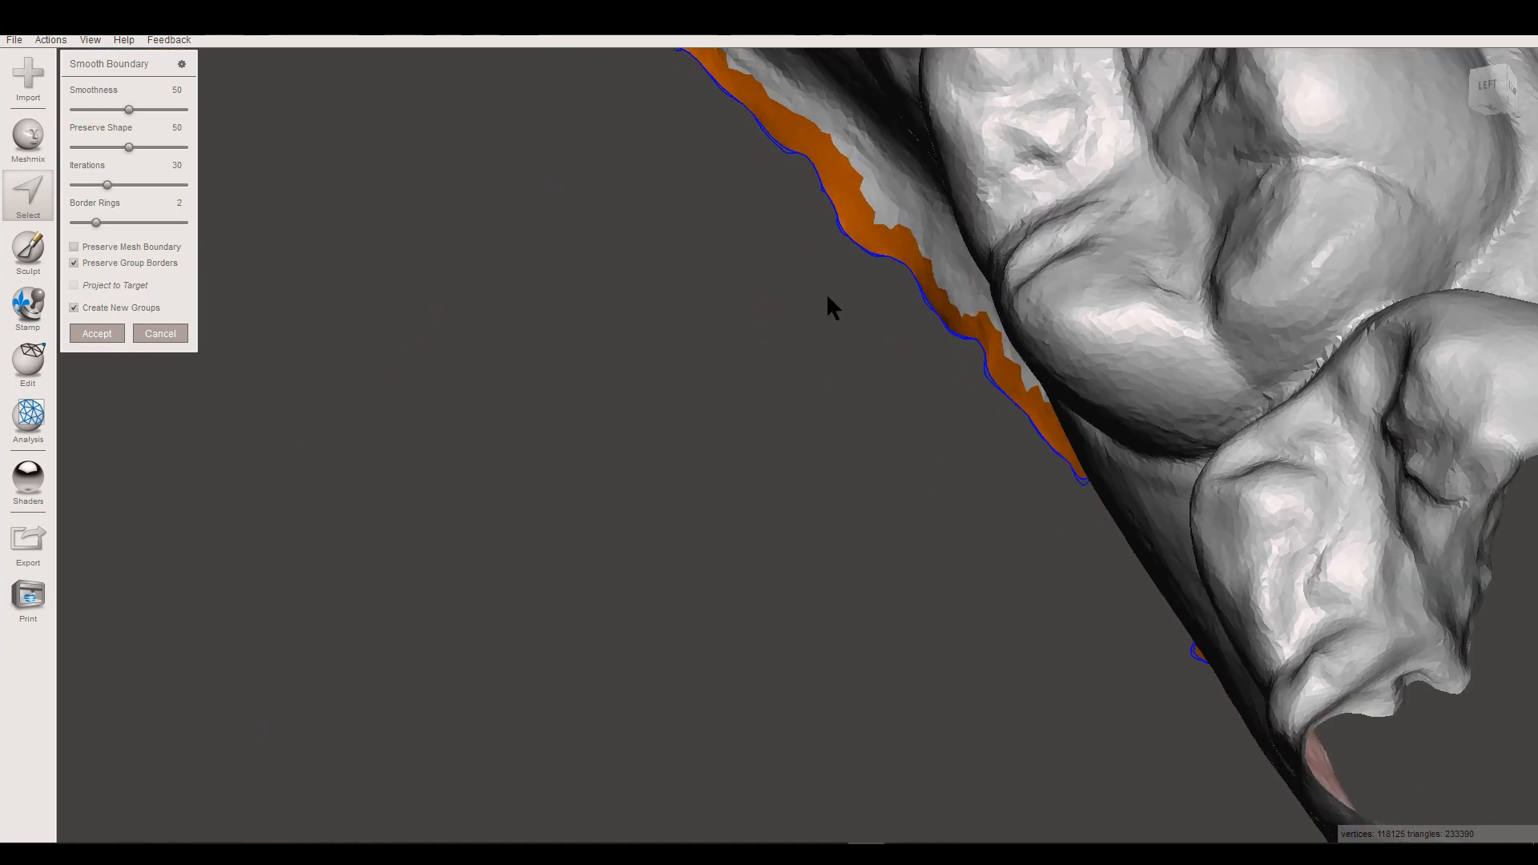
pyautogui.scroll(6, 1085, 331)
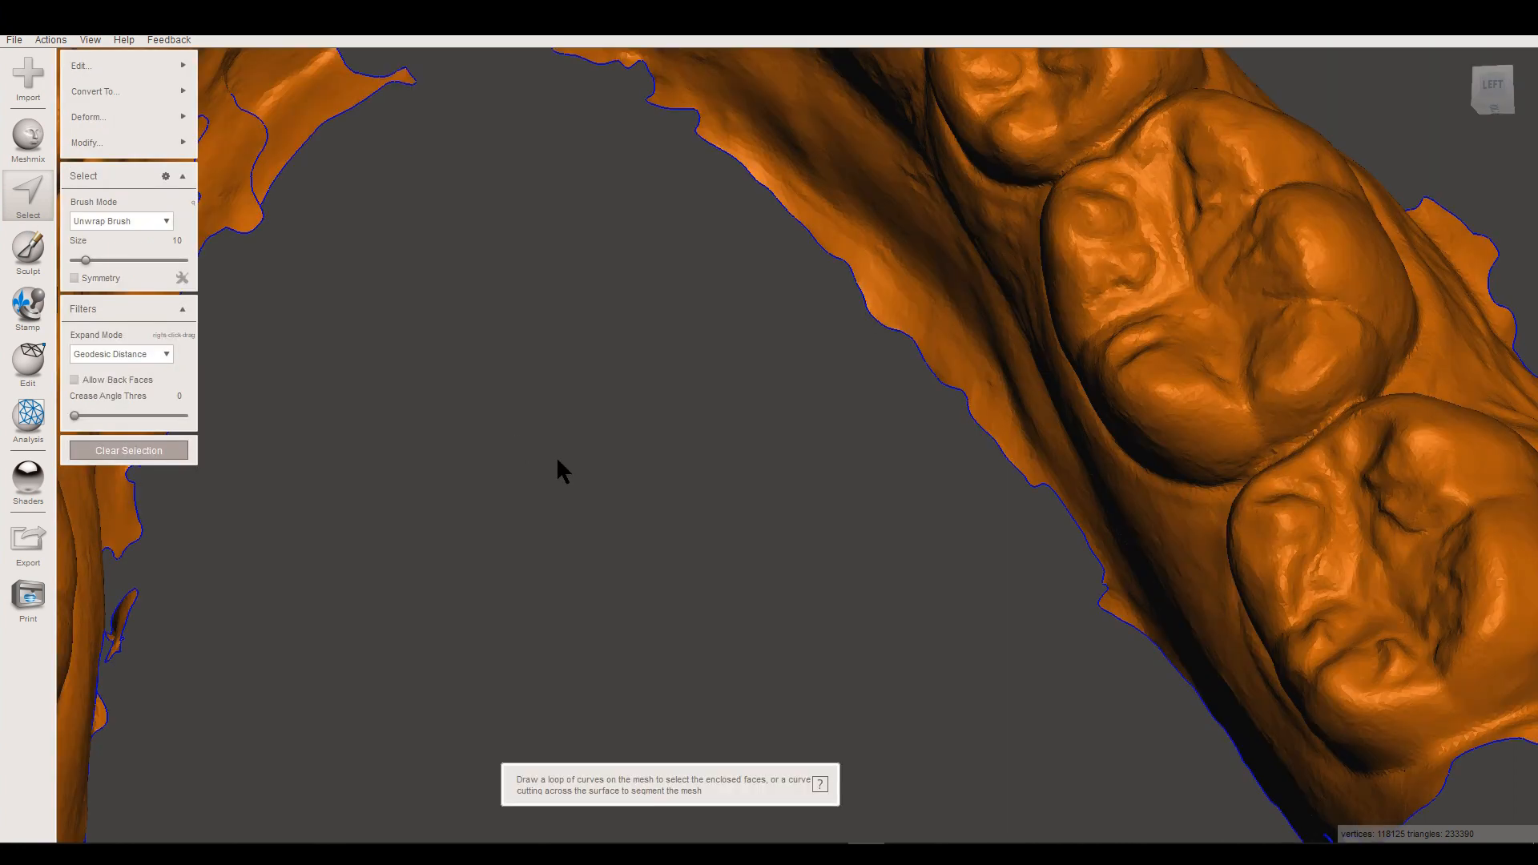
pyautogui.scroll(-6, 556, 399)
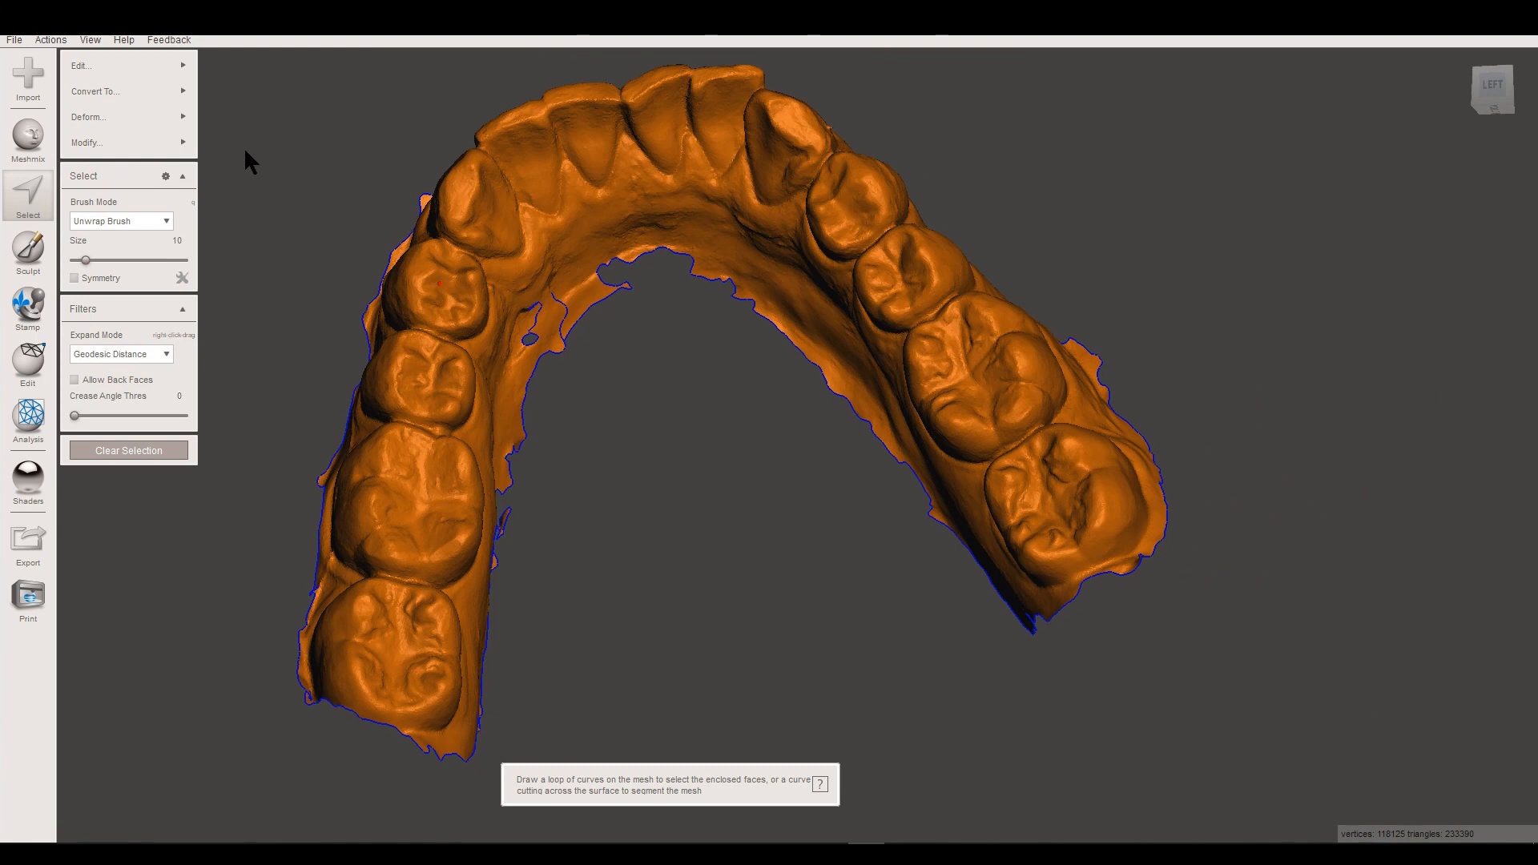
# - Start an Extrude of the whole selected scan and set its EndType to Flat
pyautogui.moveTo(152, 61)
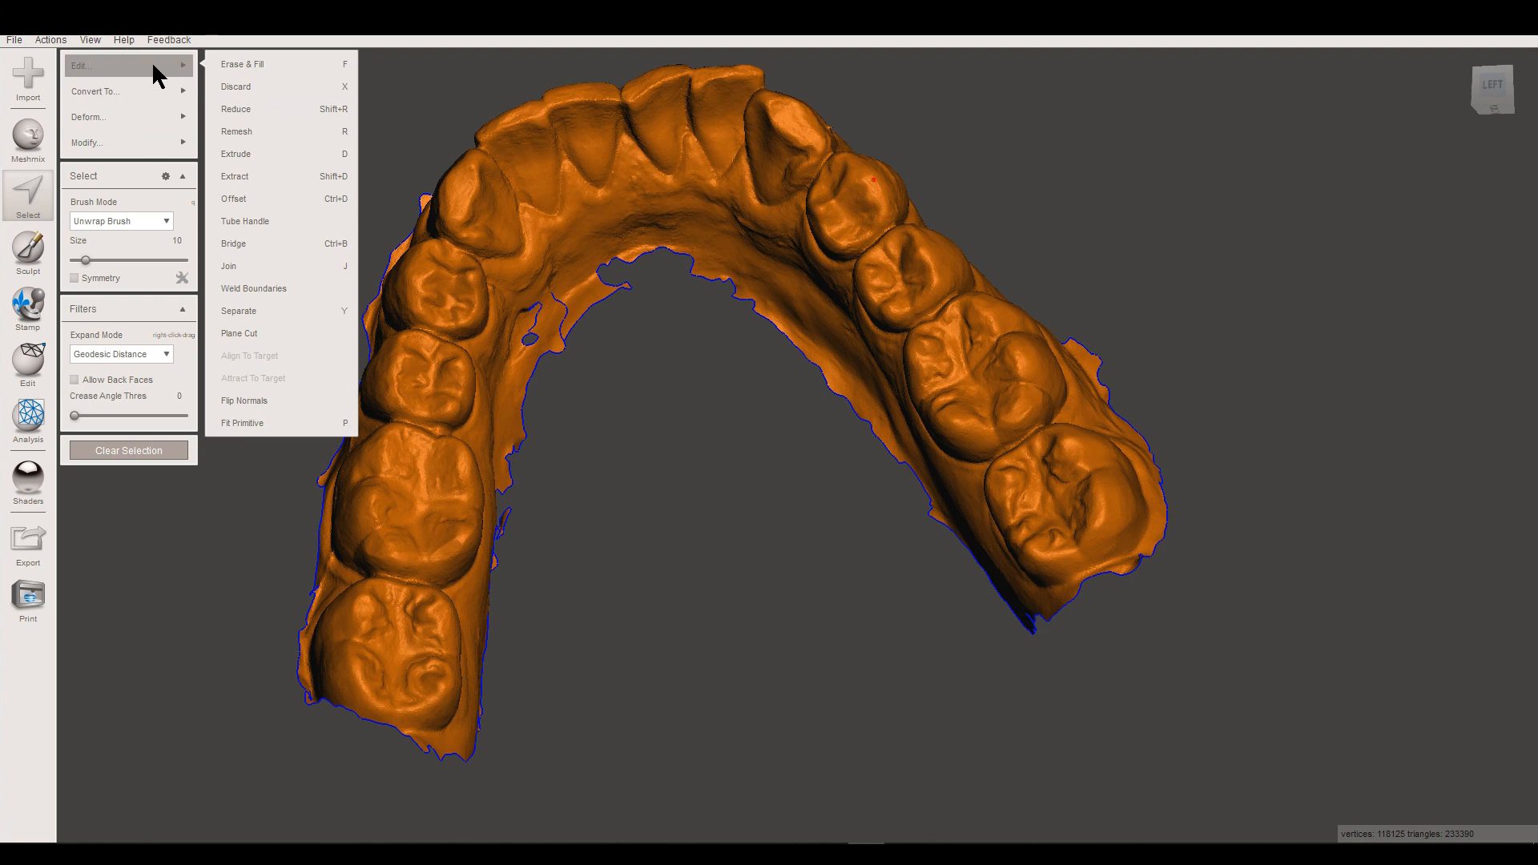
pyautogui.click(273, 154)
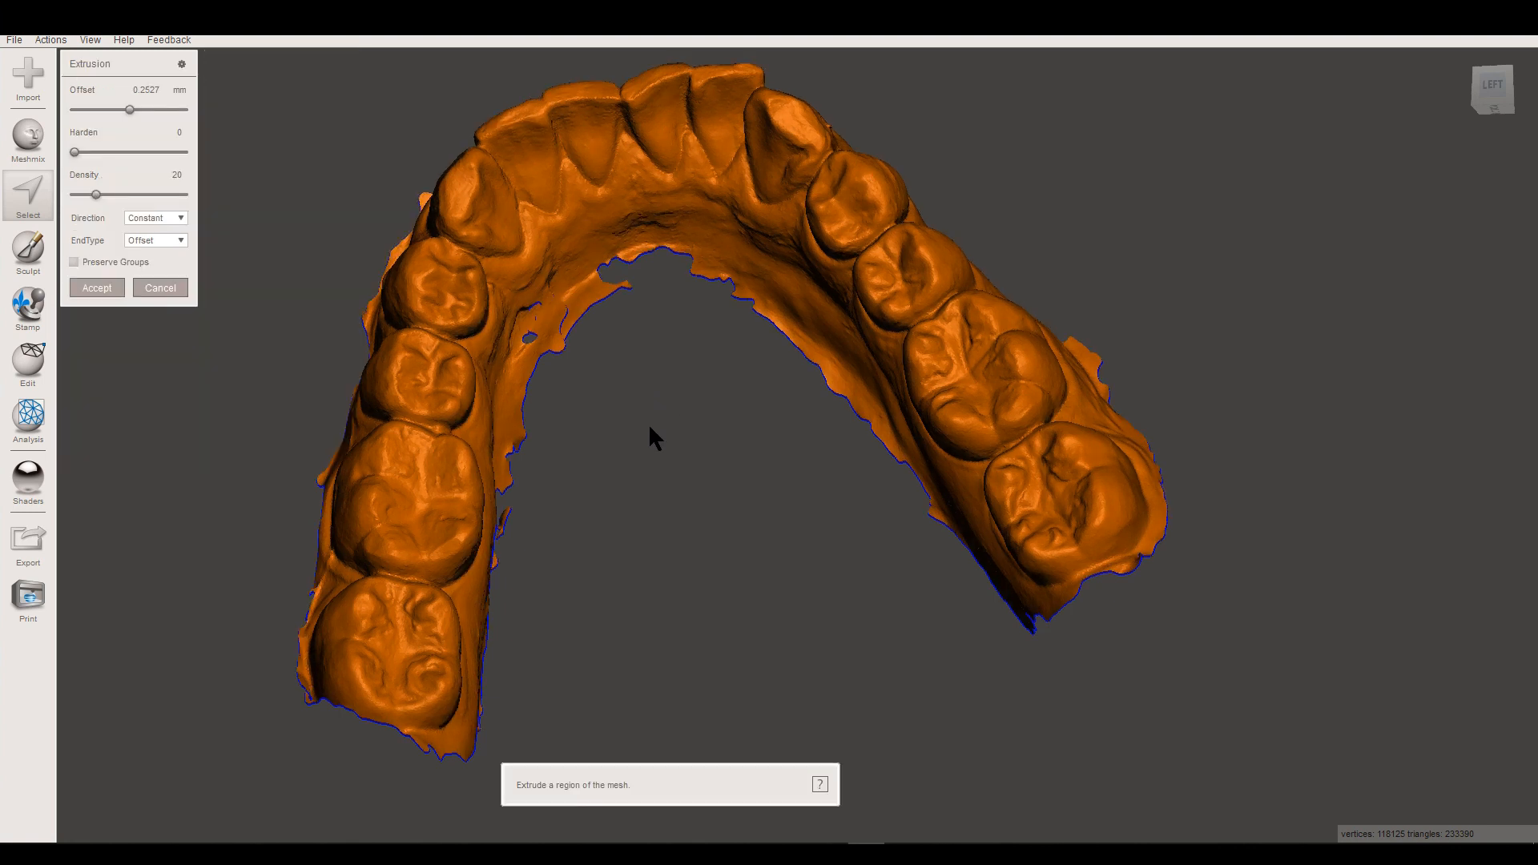
pyautogui.click(170, 242)
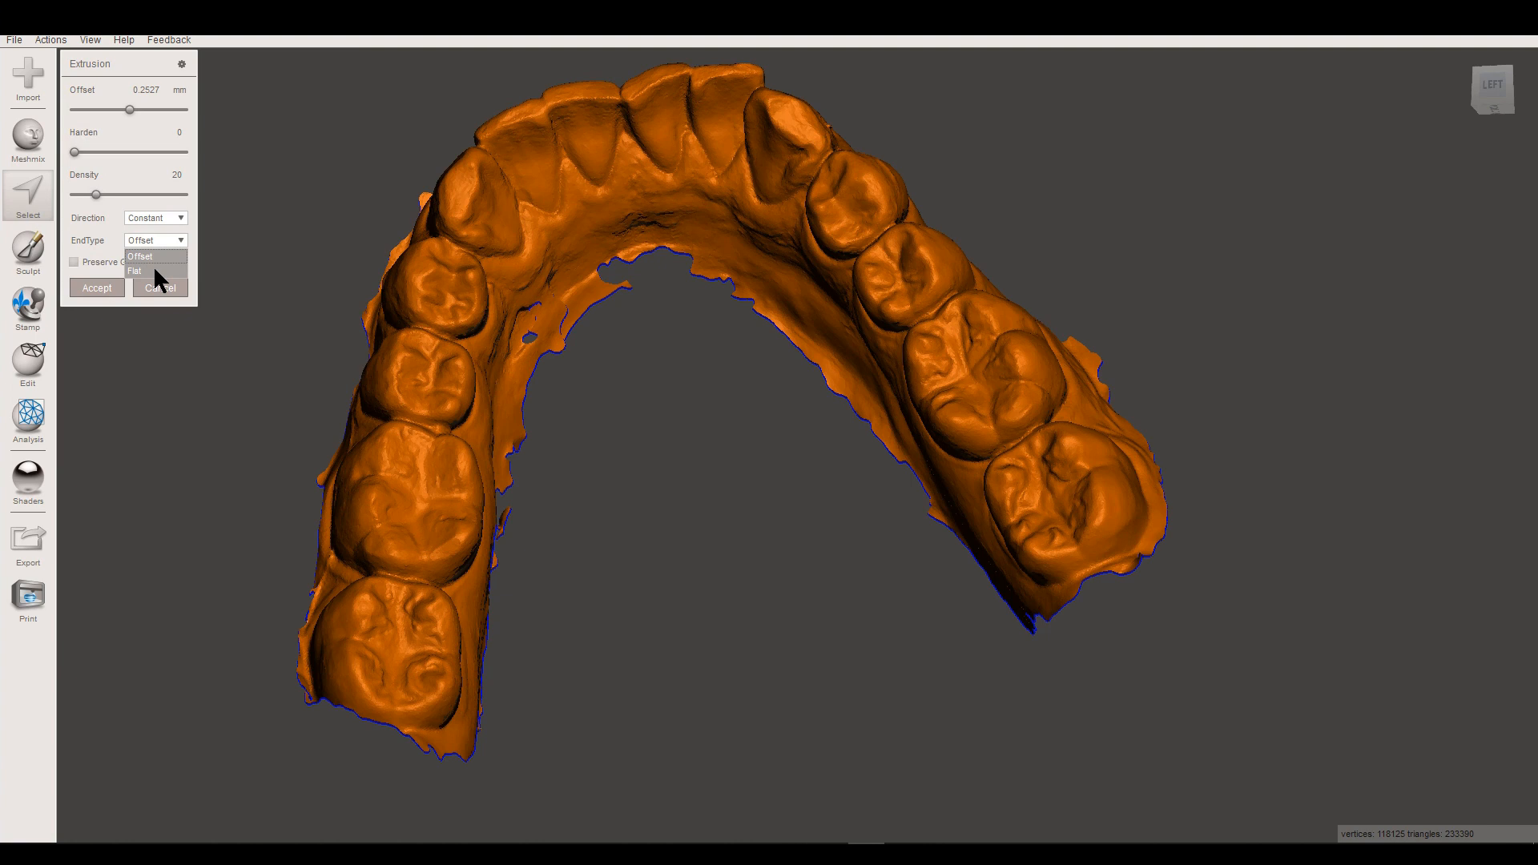
pyautogui.press('Down')
pyautogui.press('Return')
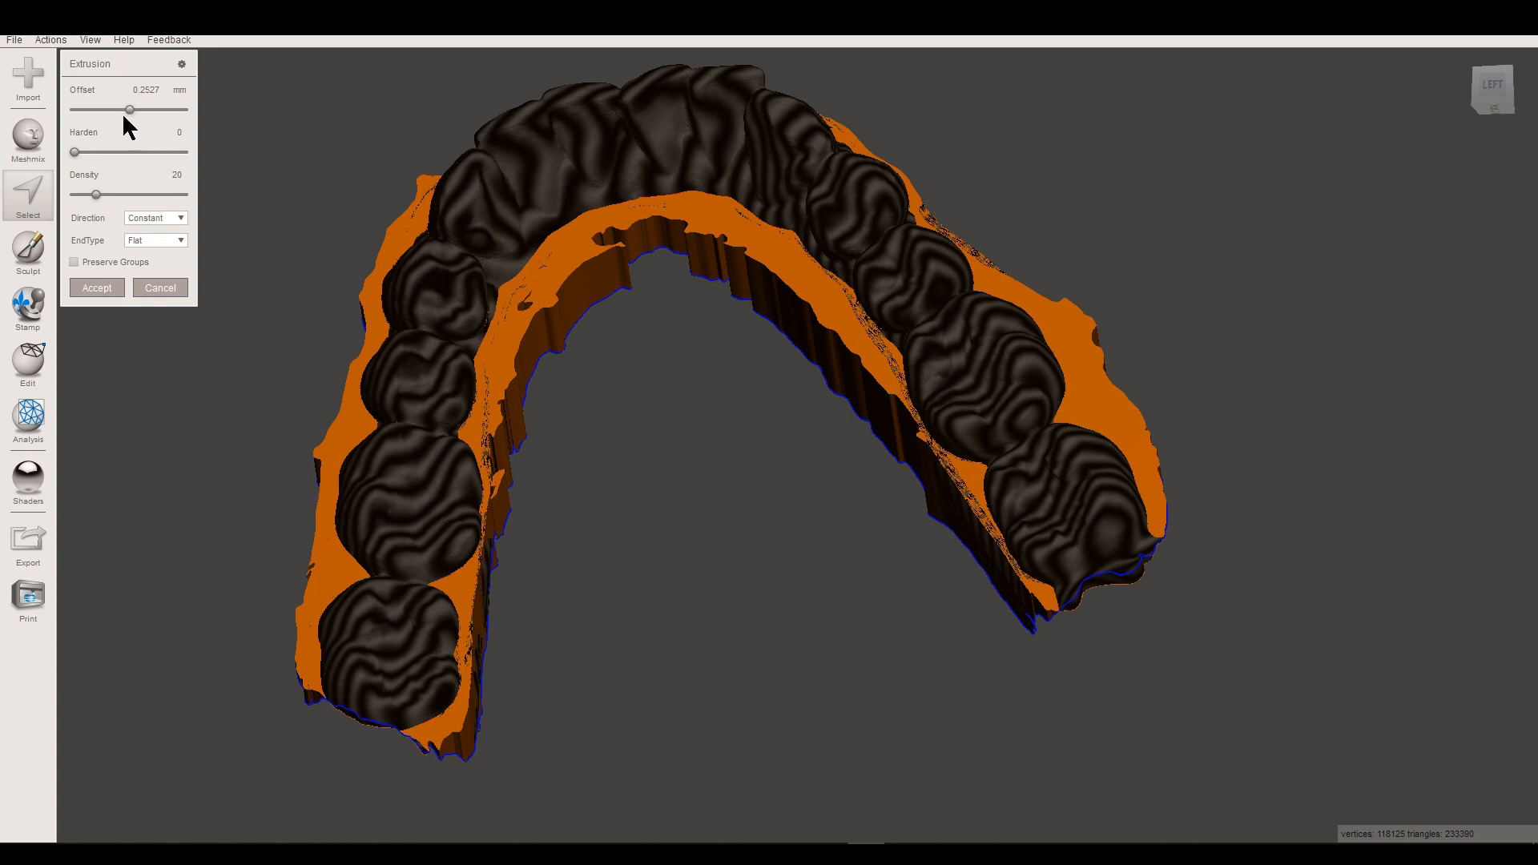
# - Set the extrusion offset to -10 mm so the base extends away from the teeth, accept it and clear the selection
pyautogui.moveTo(699, 485); pyautogui.dragTo(725, 373, button='right')
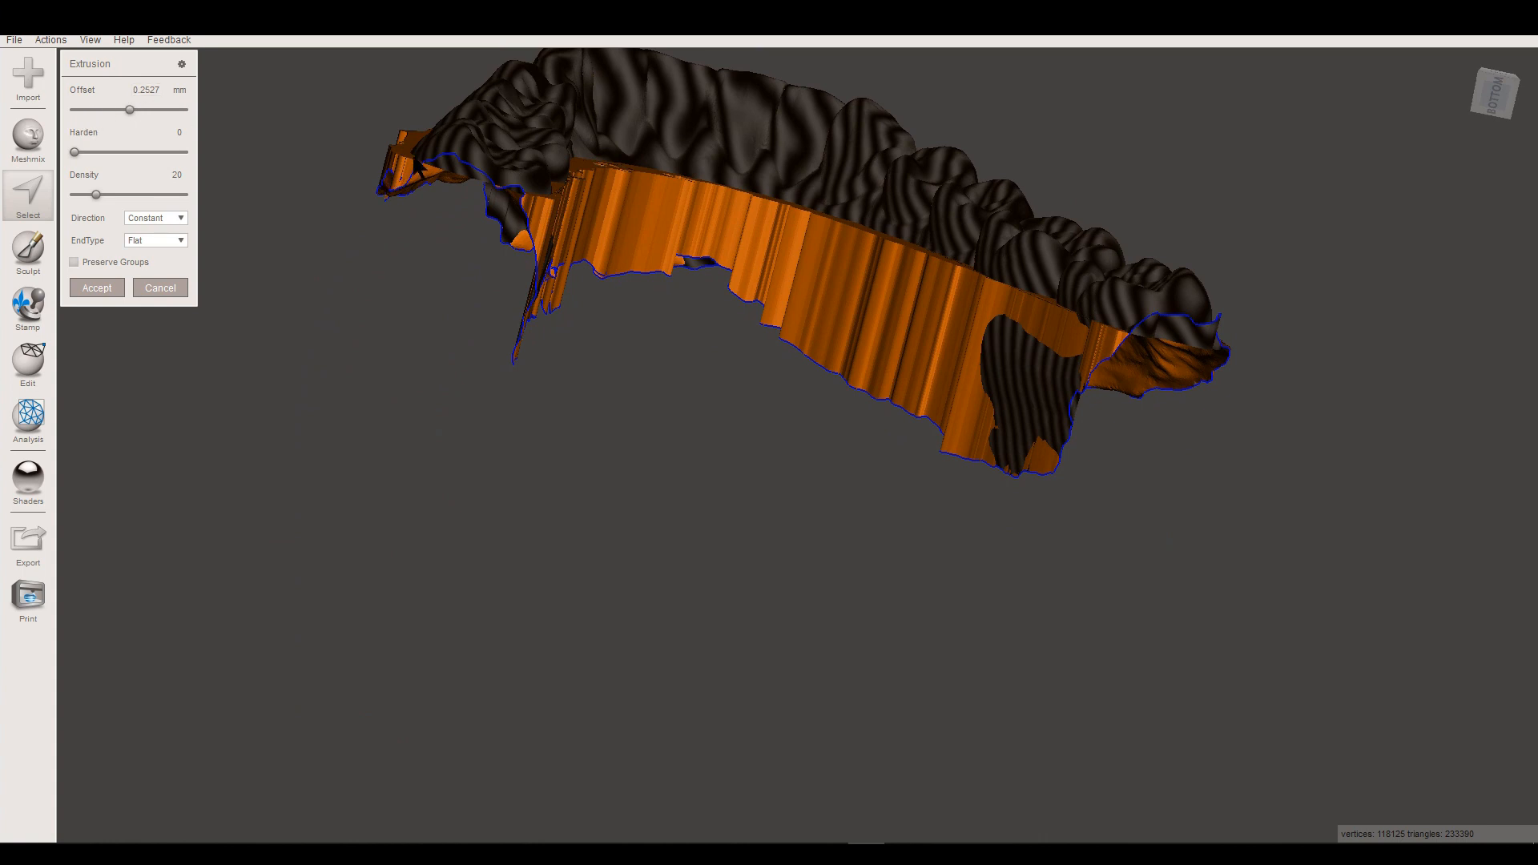
pyautogui.doubleClick(138, 91)
pyautogui.press('BackSpace')
pyautogui.press('Return')
pyautogui.moveTo(879, 372); pyautogui.dragTo(1027, 694, button='right')
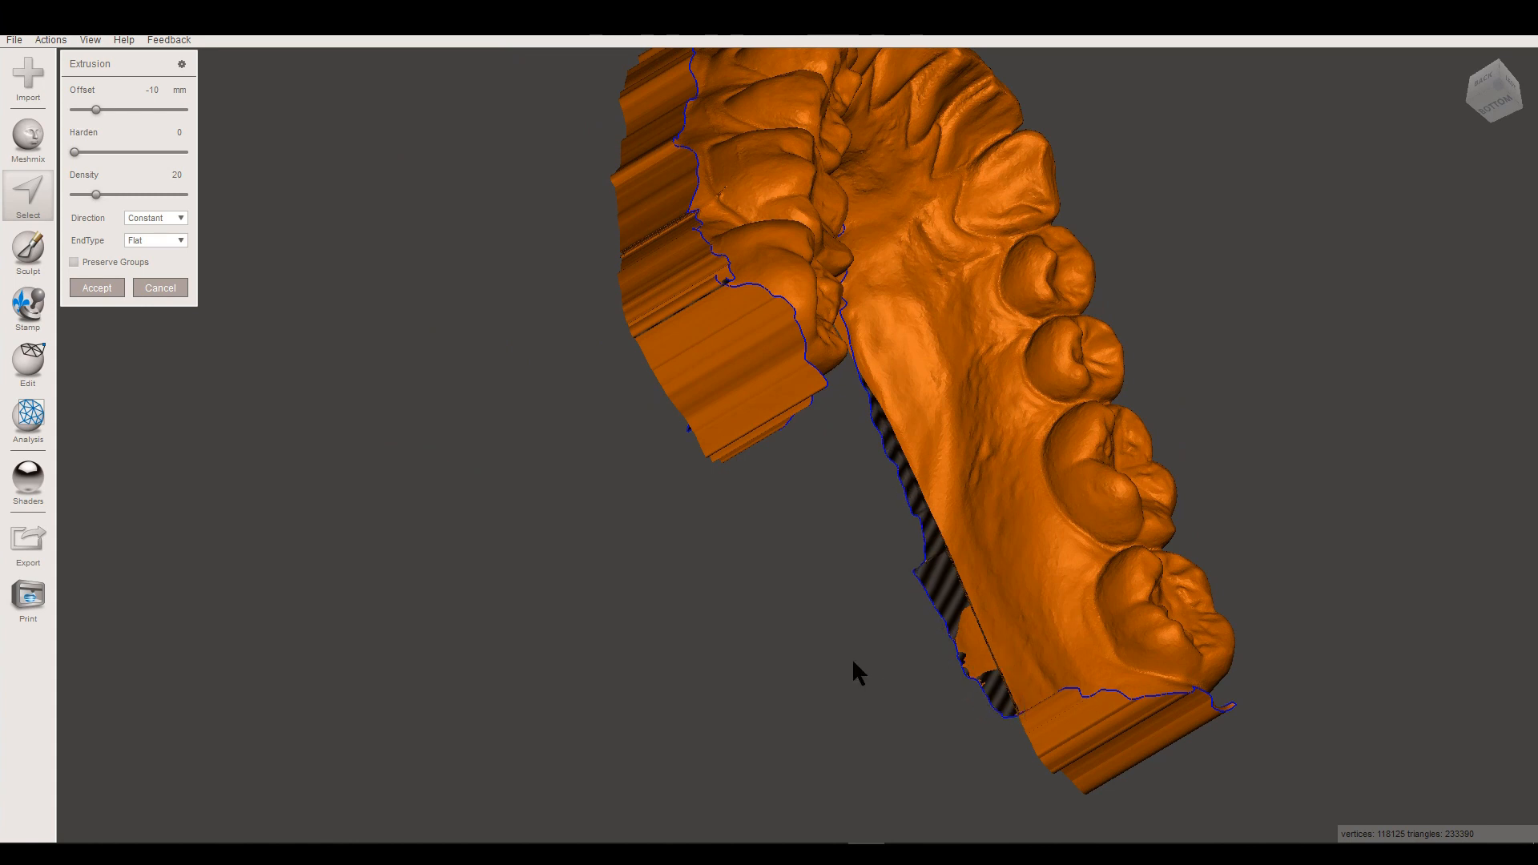
pyautogui.doubleClick(151, 93)
pyautogui.write('-1')
pyautogui.write('0')
pyautogui.press('Return')
pyautogui.moveTo(1078, 482); pyautogui.dragTo(793, 513, button='right')
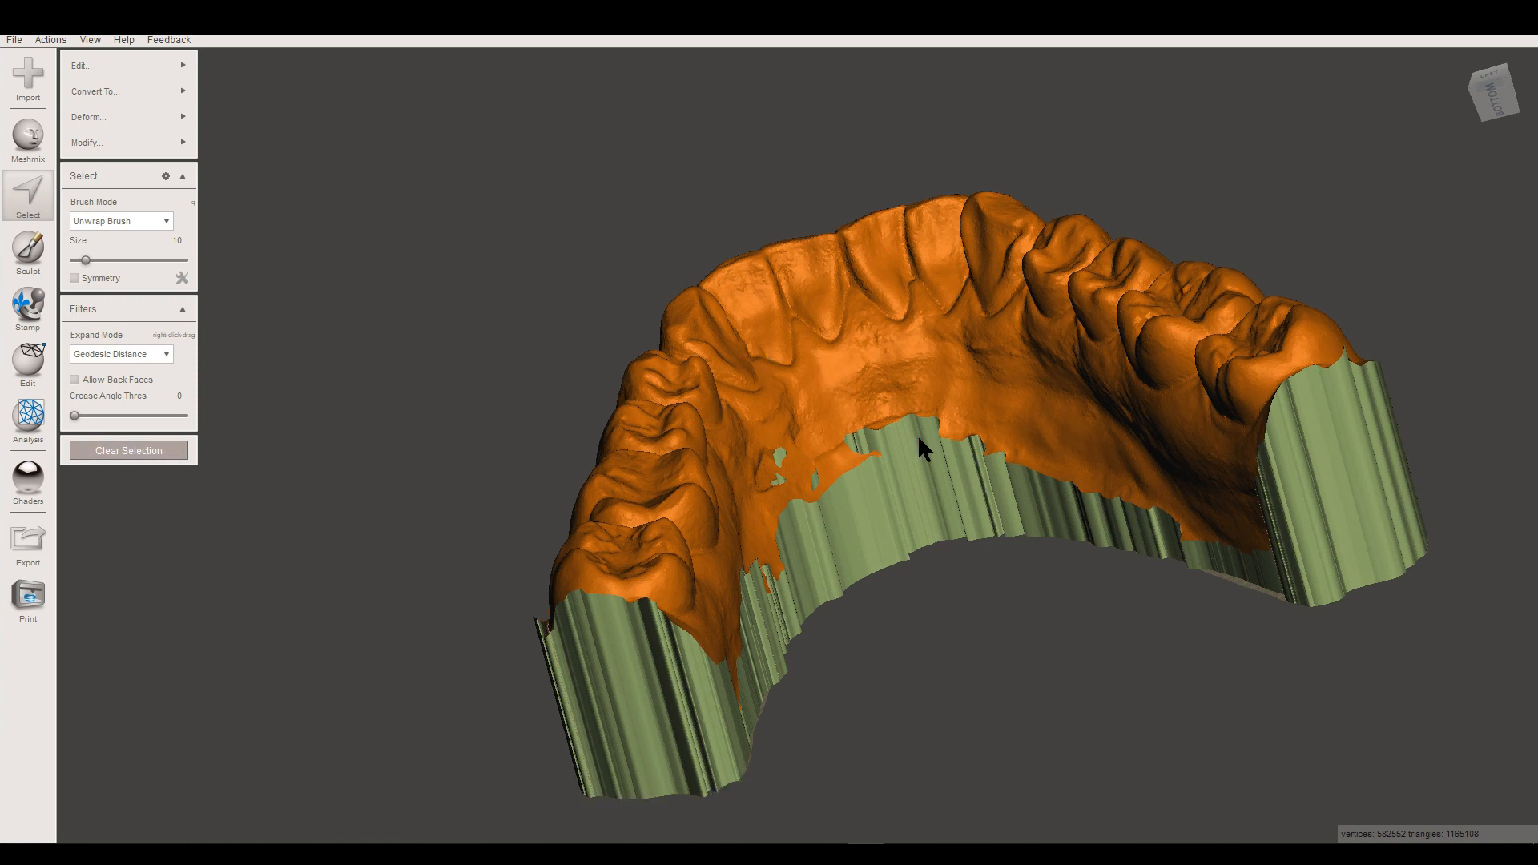
pyautogui.press('Escape')
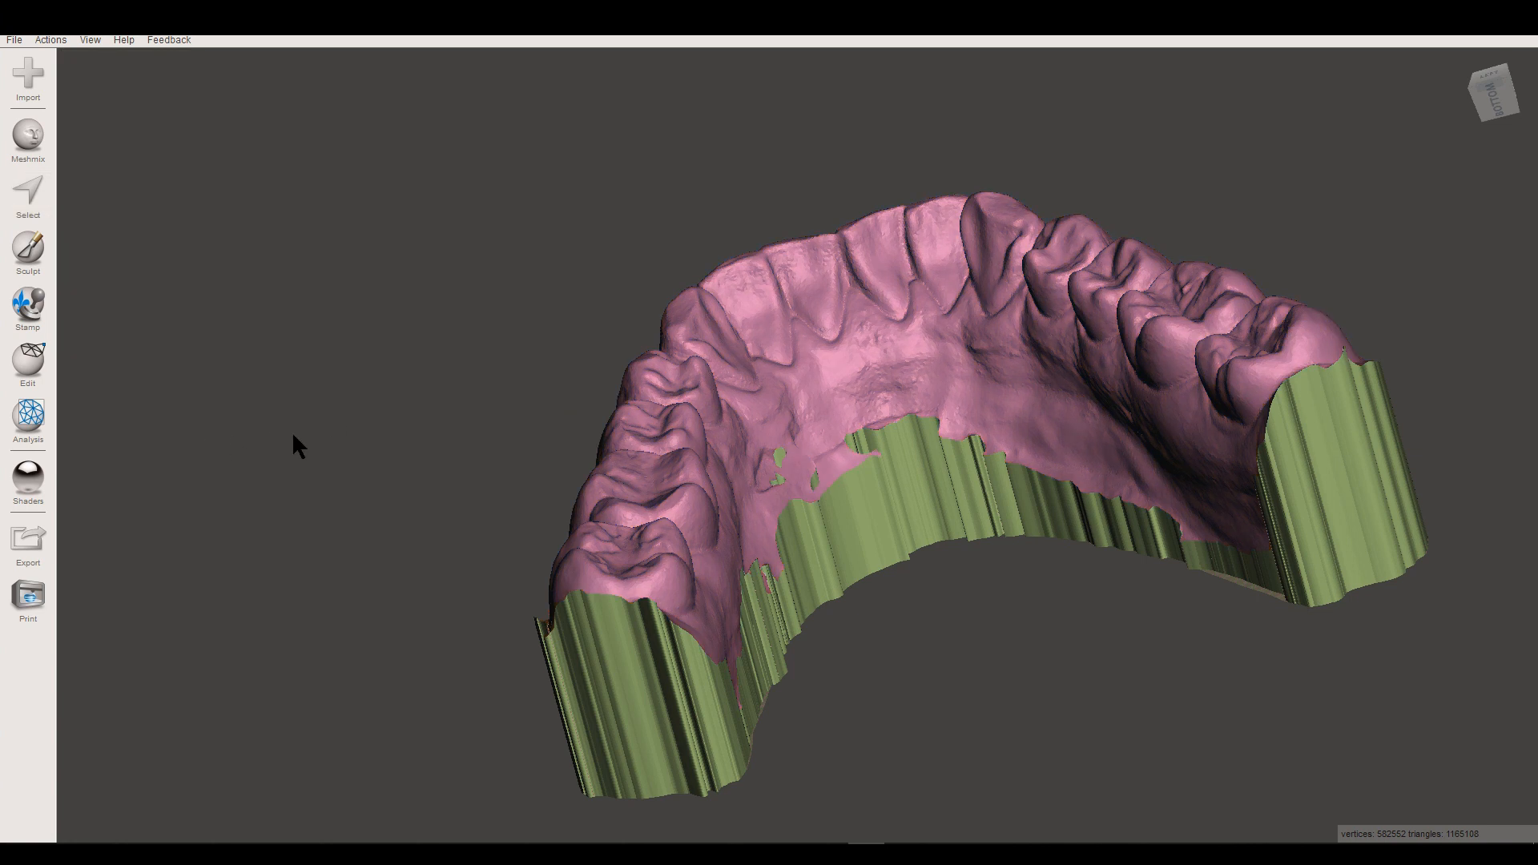
# - Start exporting the finished model and choose the 3D IOS for Demo folder on the Desktop as destination
pyautogui.moveTo(723, 498); pyautogui.dragTo(762, 400, button='right')
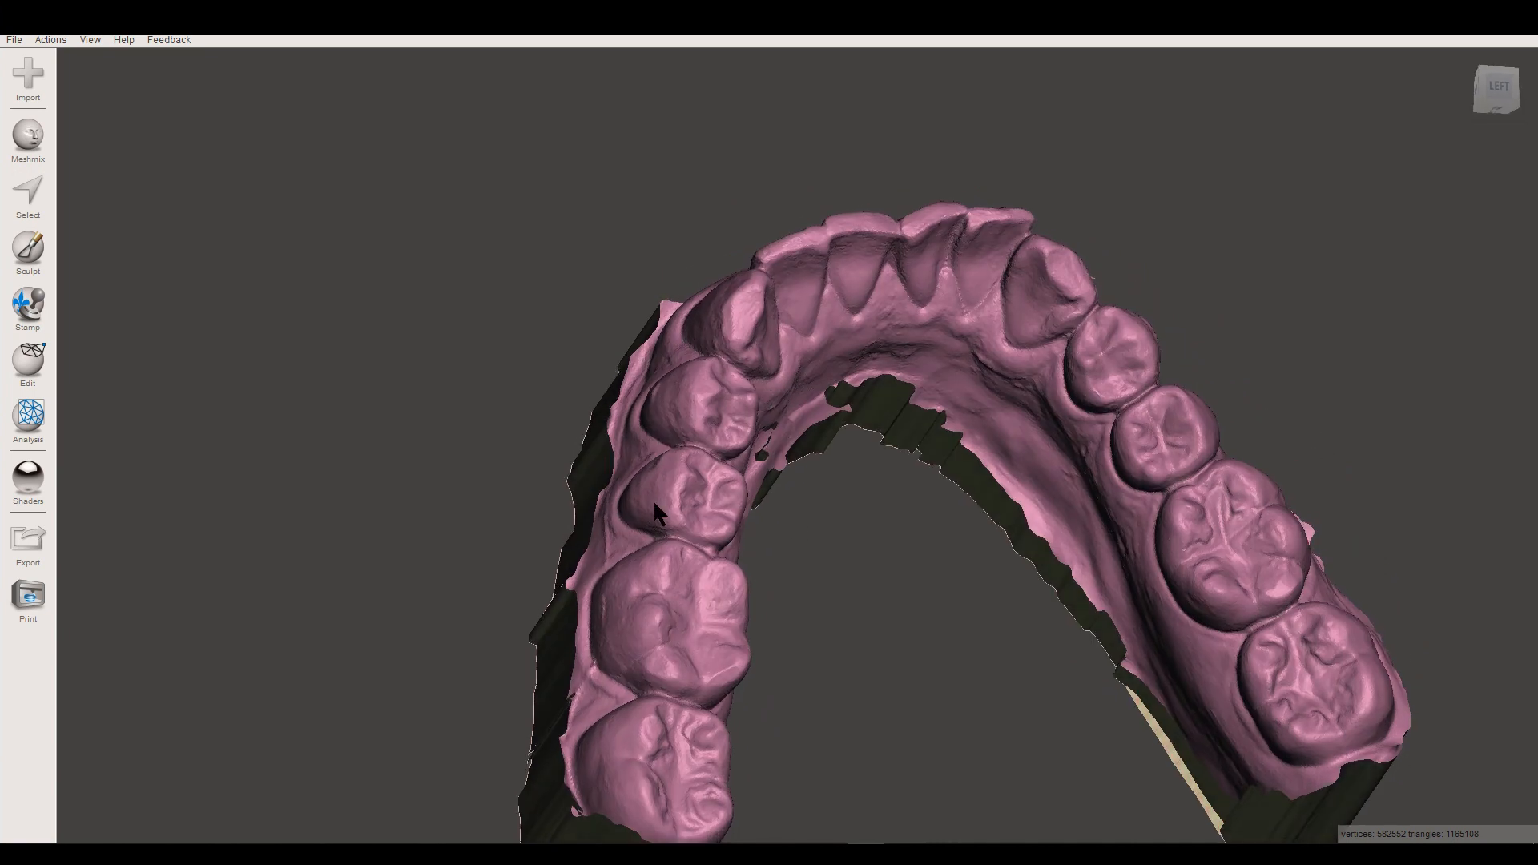
pyautogui.click(26, 558)
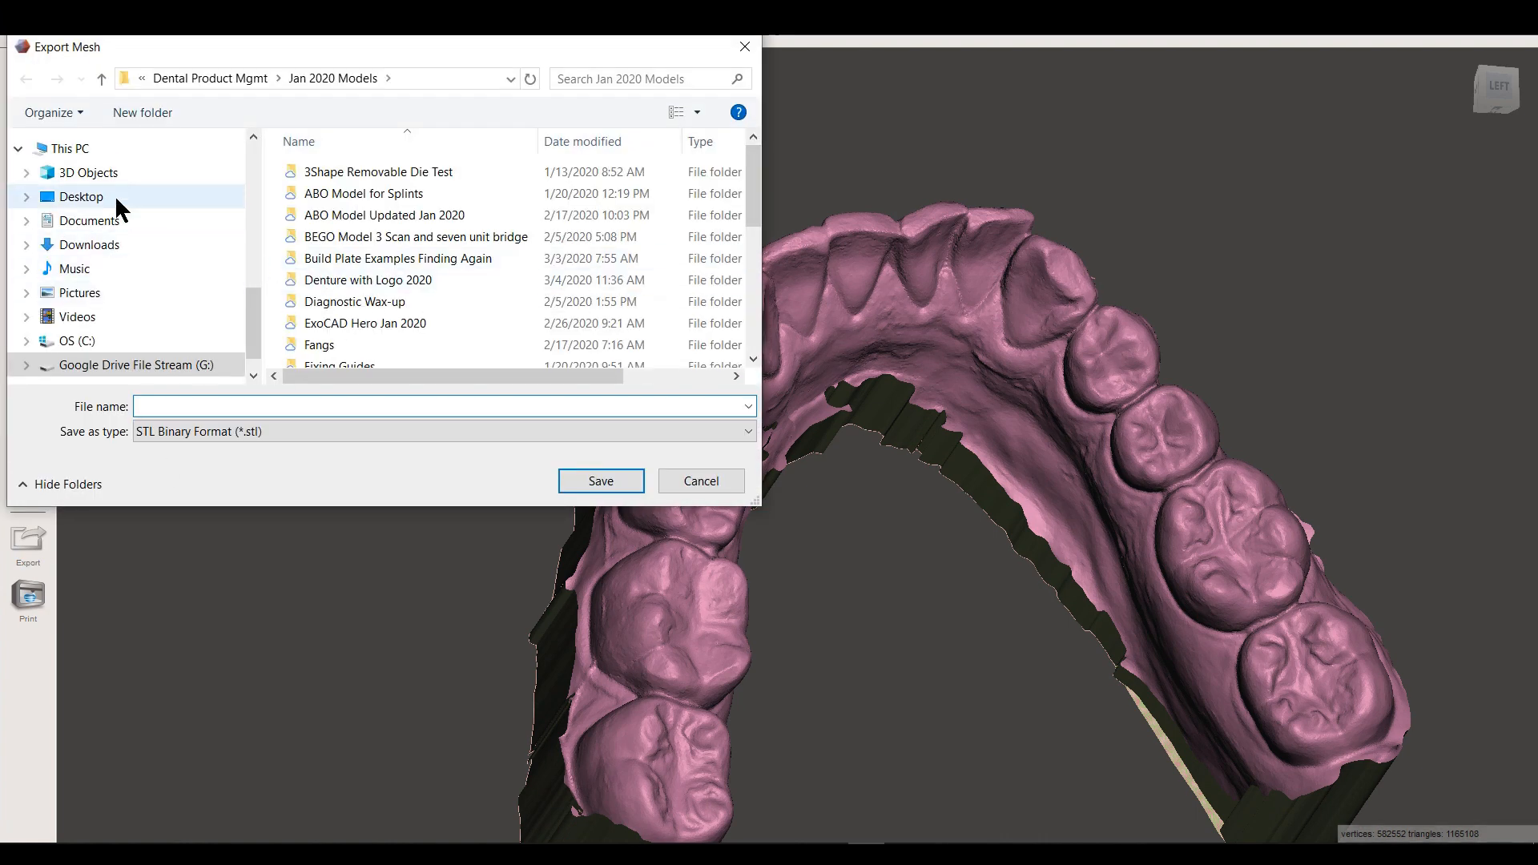
pyautogui.click(113, 196)
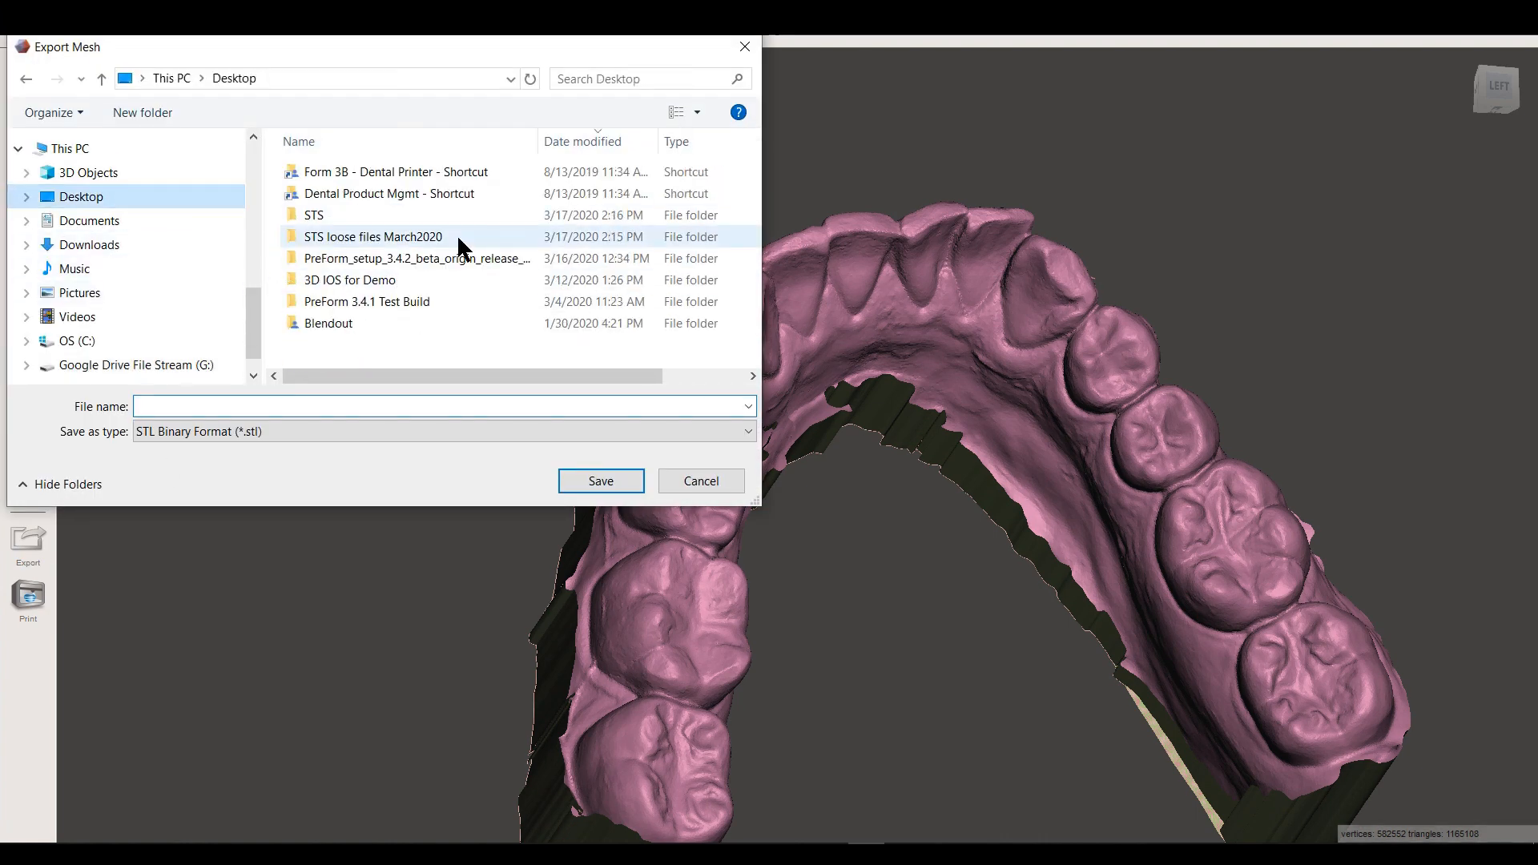
pyautogui.doubleClick(369, 280)
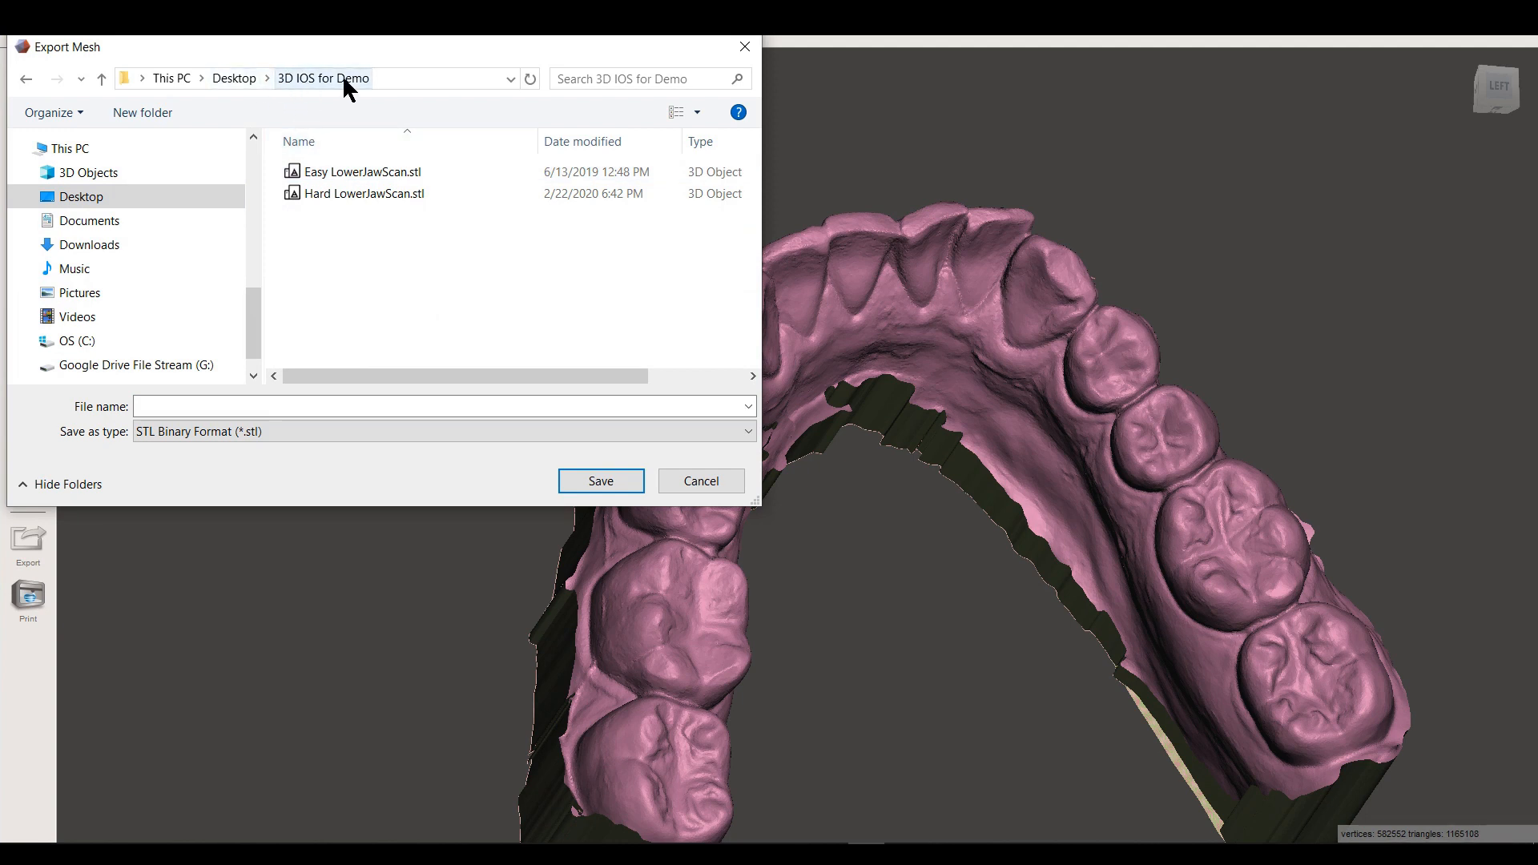
# - Name the export Quick first model, choose STL Binary Format (*.stl) as file type and save it
pyautogui.click(260, 408)
pyautogui.write('Quick first model')
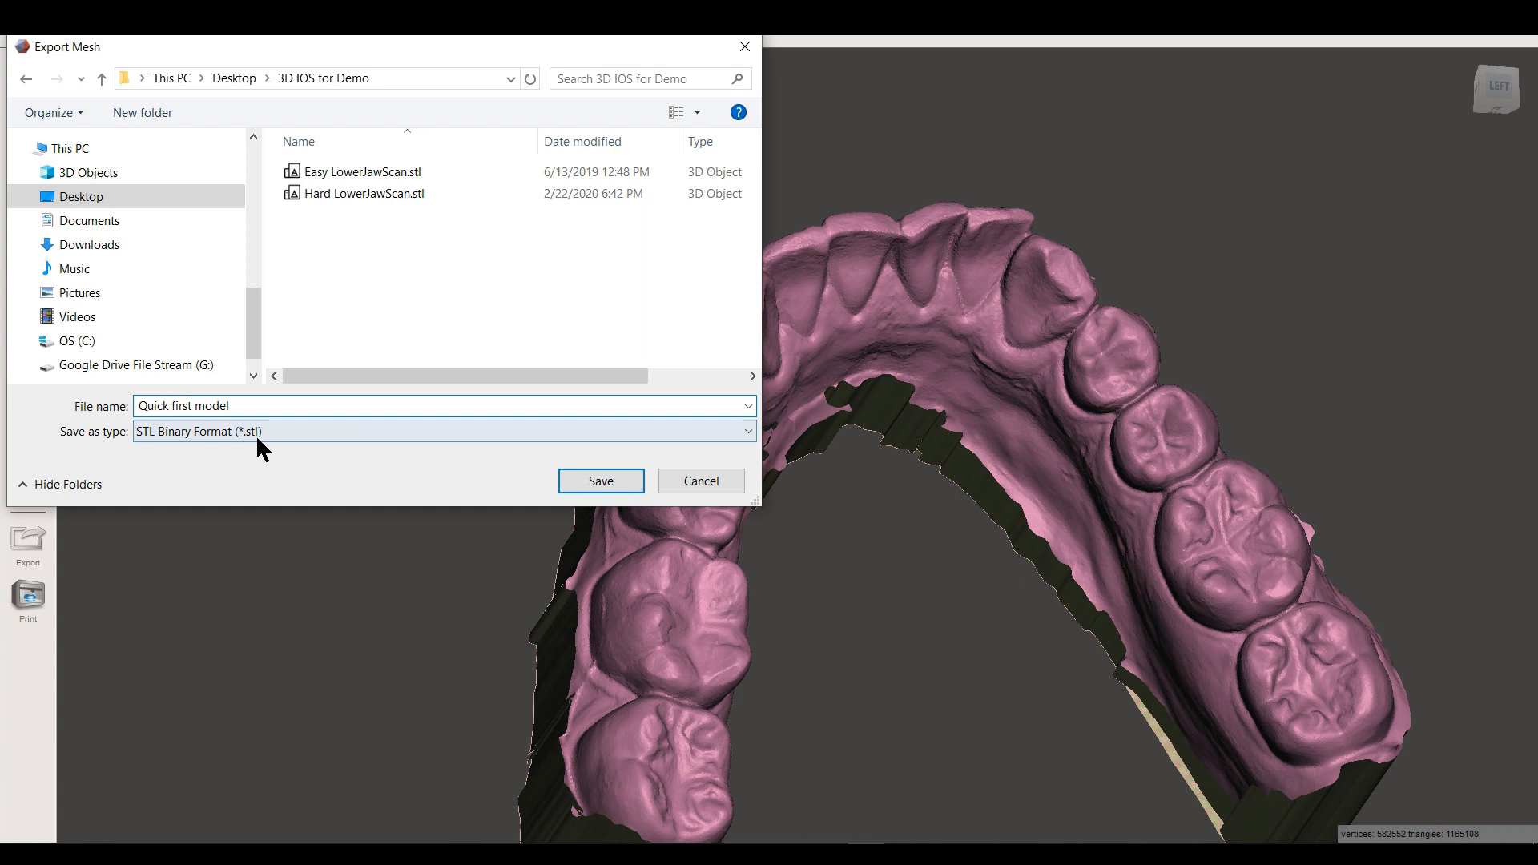
pyautogui.click(258, 433)
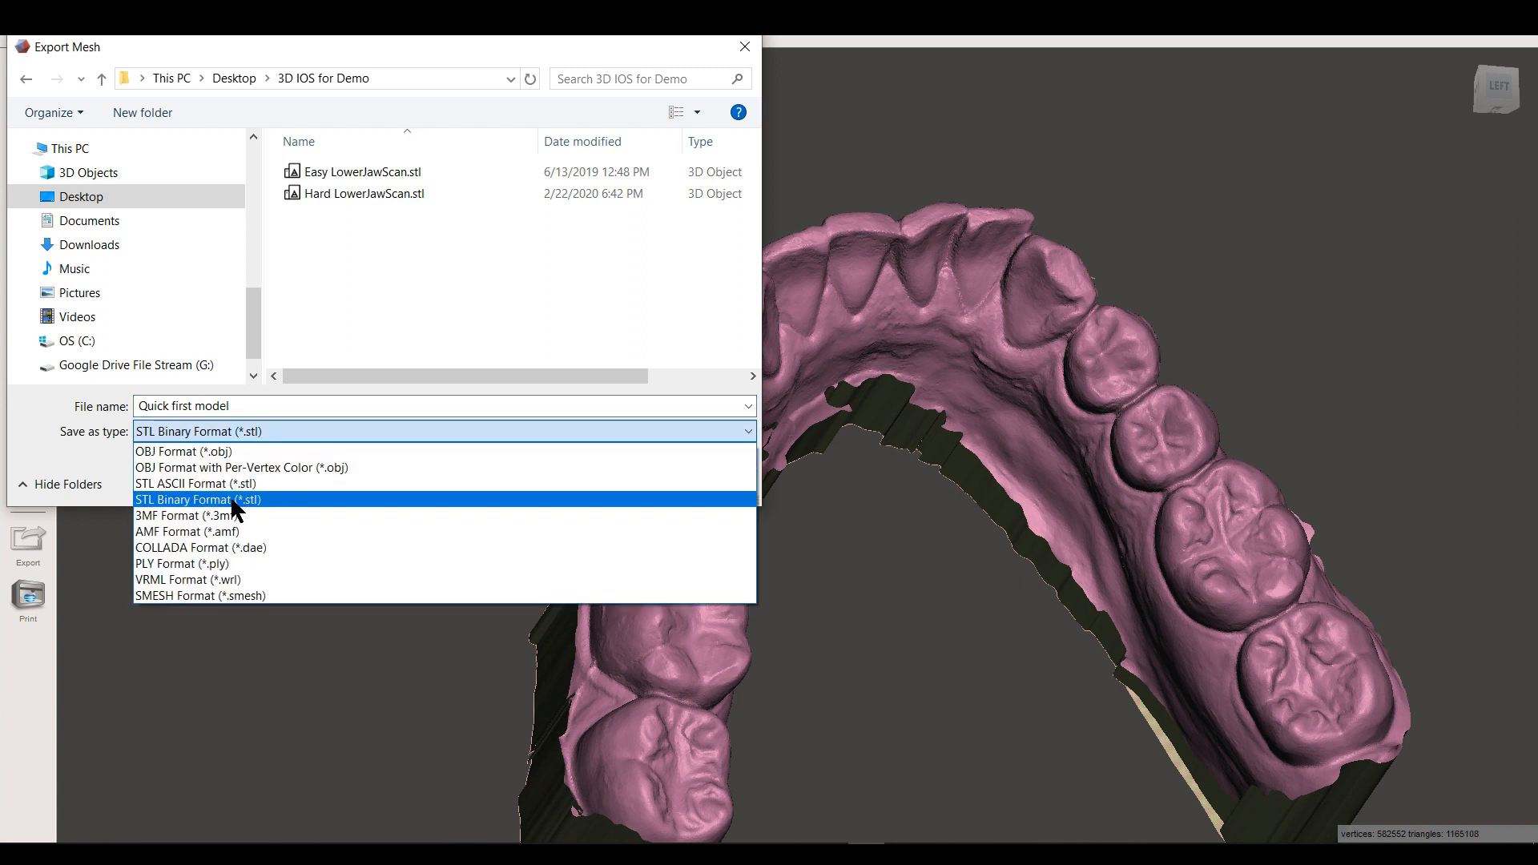
pyautogui.click(179, 501)
pyautogui.click(602, 484)
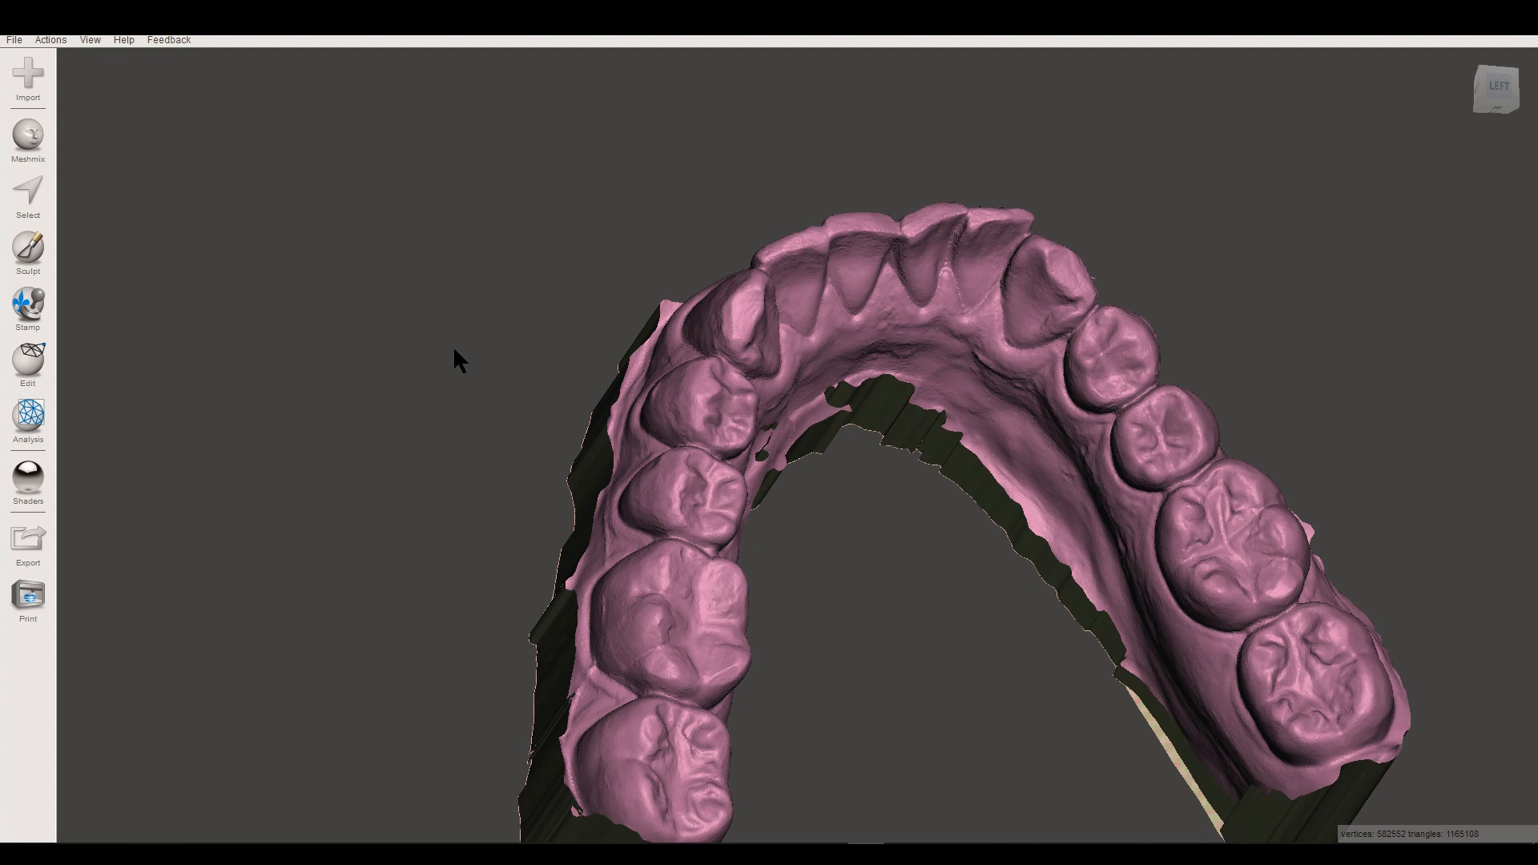
pyautogui.hotkey('alt', 'Tab')
pyautogui.hotkey('alt', 'Tab')
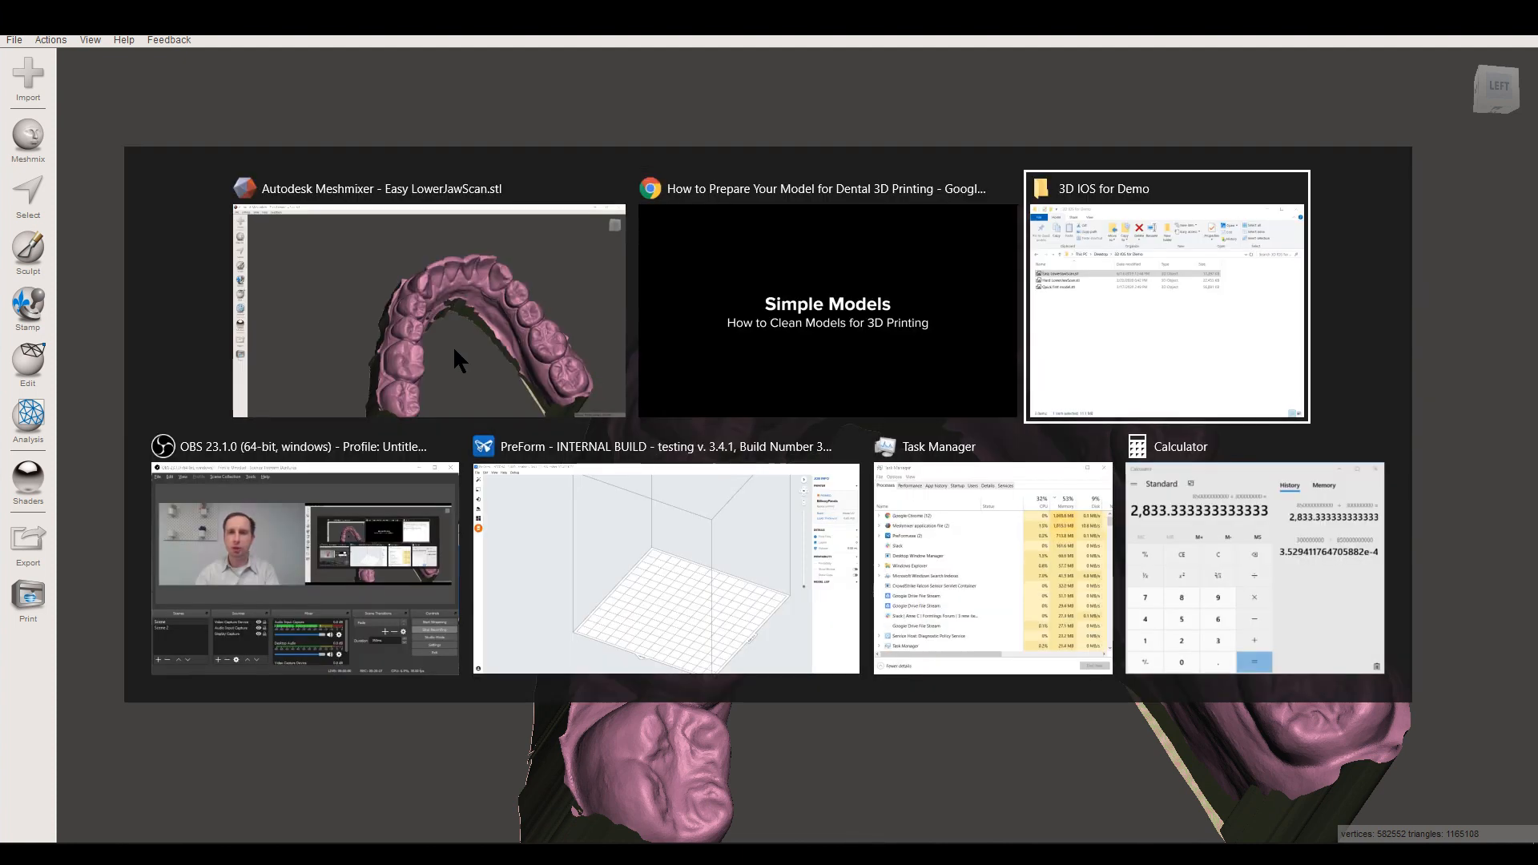
pyautogui.moveTo(704, 340); pyautogui.dragTo(522, 357)
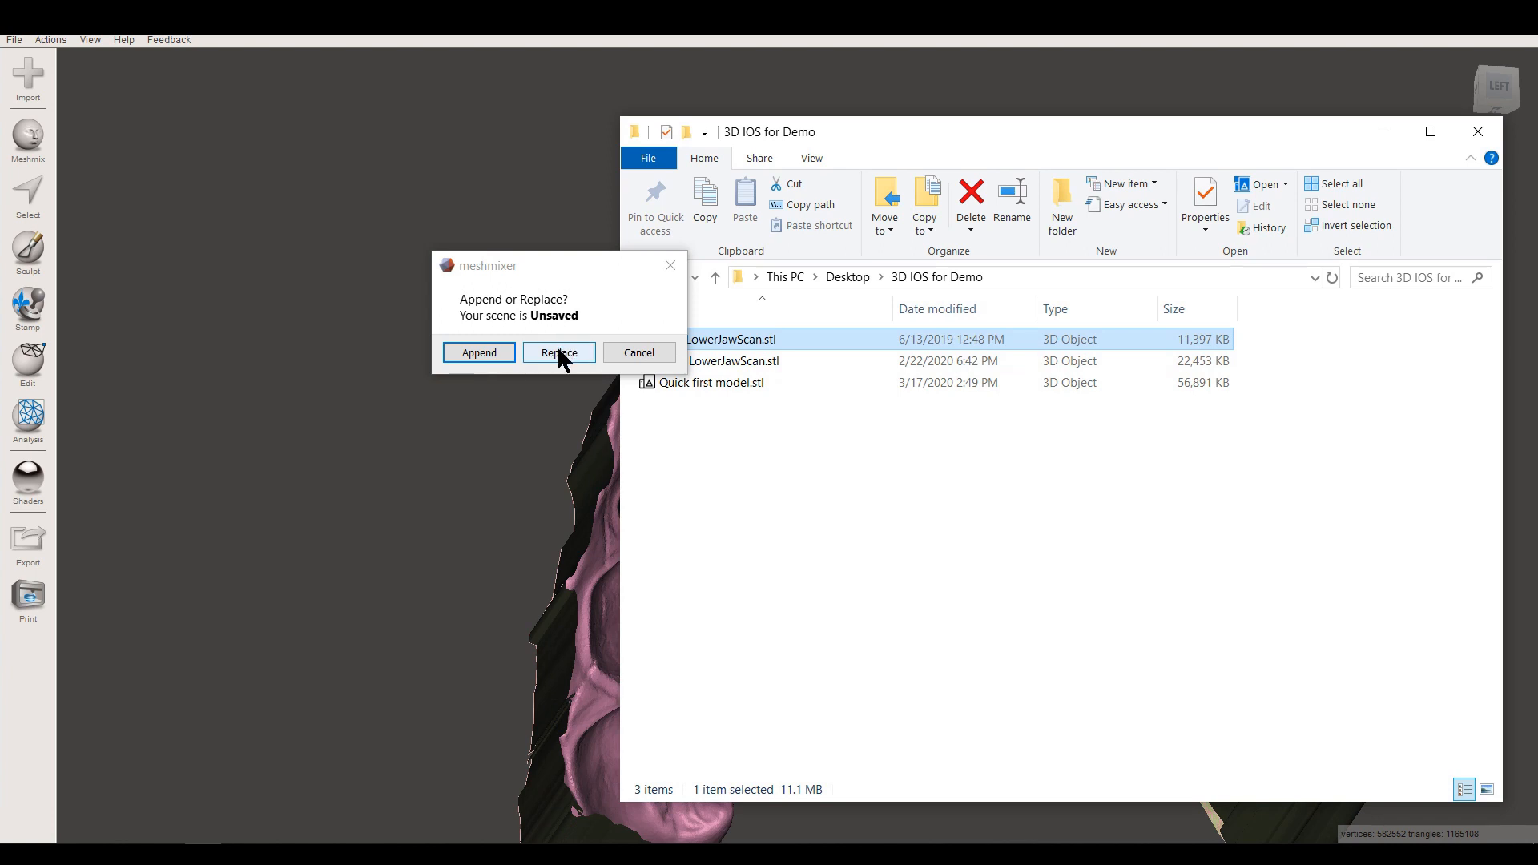
pyautogui.click(650, 353)
# - Load Easy LowerJawScan.stl from the 3D IOS for Demo folder in File Explorer into Meshmixer, replacing the unsaved scene
pyautogui.hotkey('alt', 'Tab')
pyautogui.click(713, 340)
pyautogui.moveTo(713, 339); pyautogui.dragTo(506, 365)
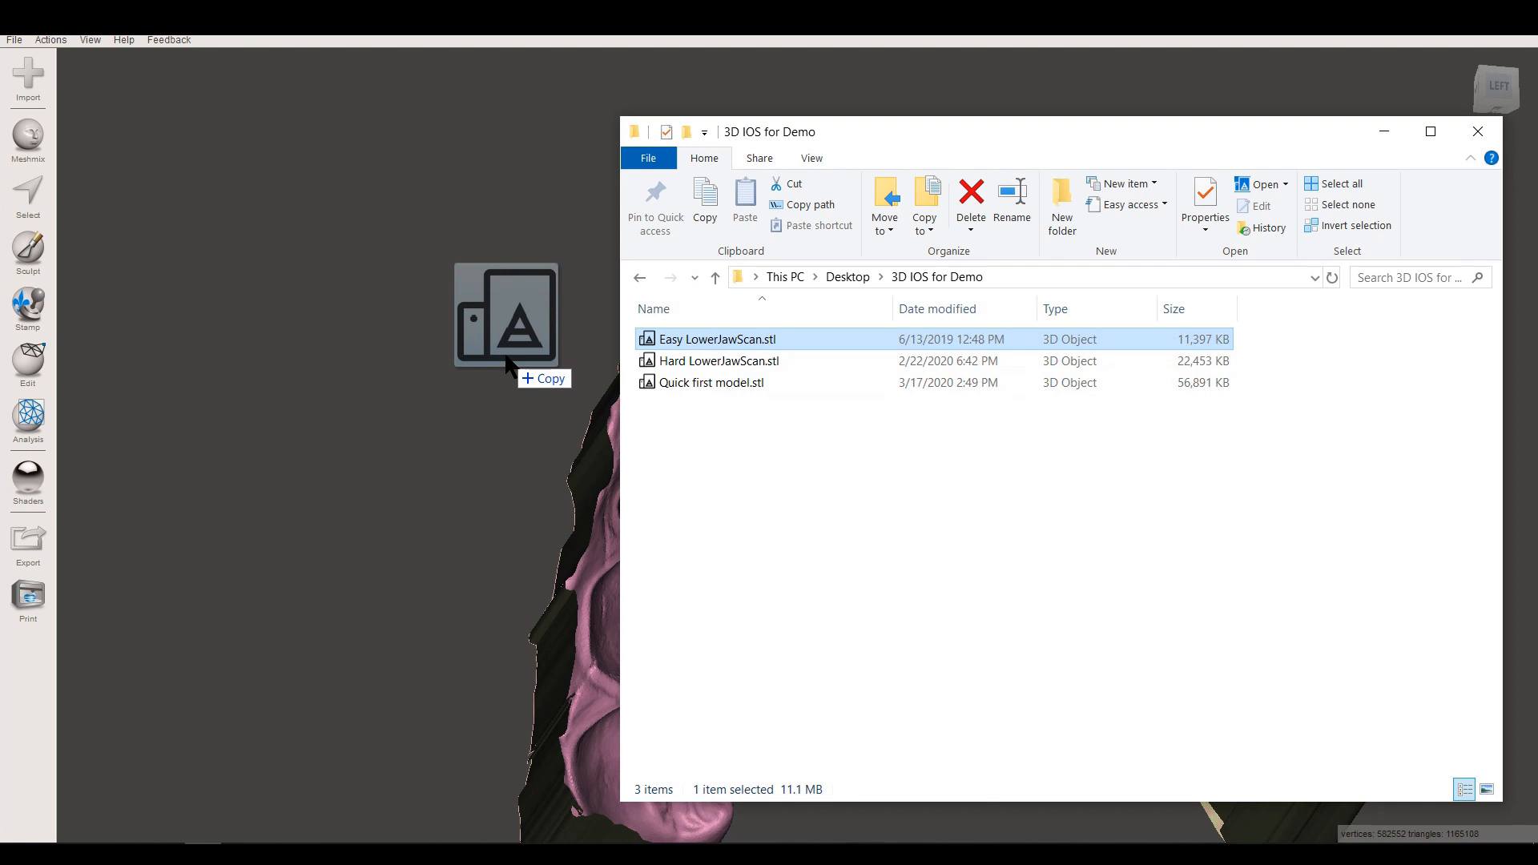
pyautogui.moveTo(506, 361); pyautogui.dragTo(505, 354)
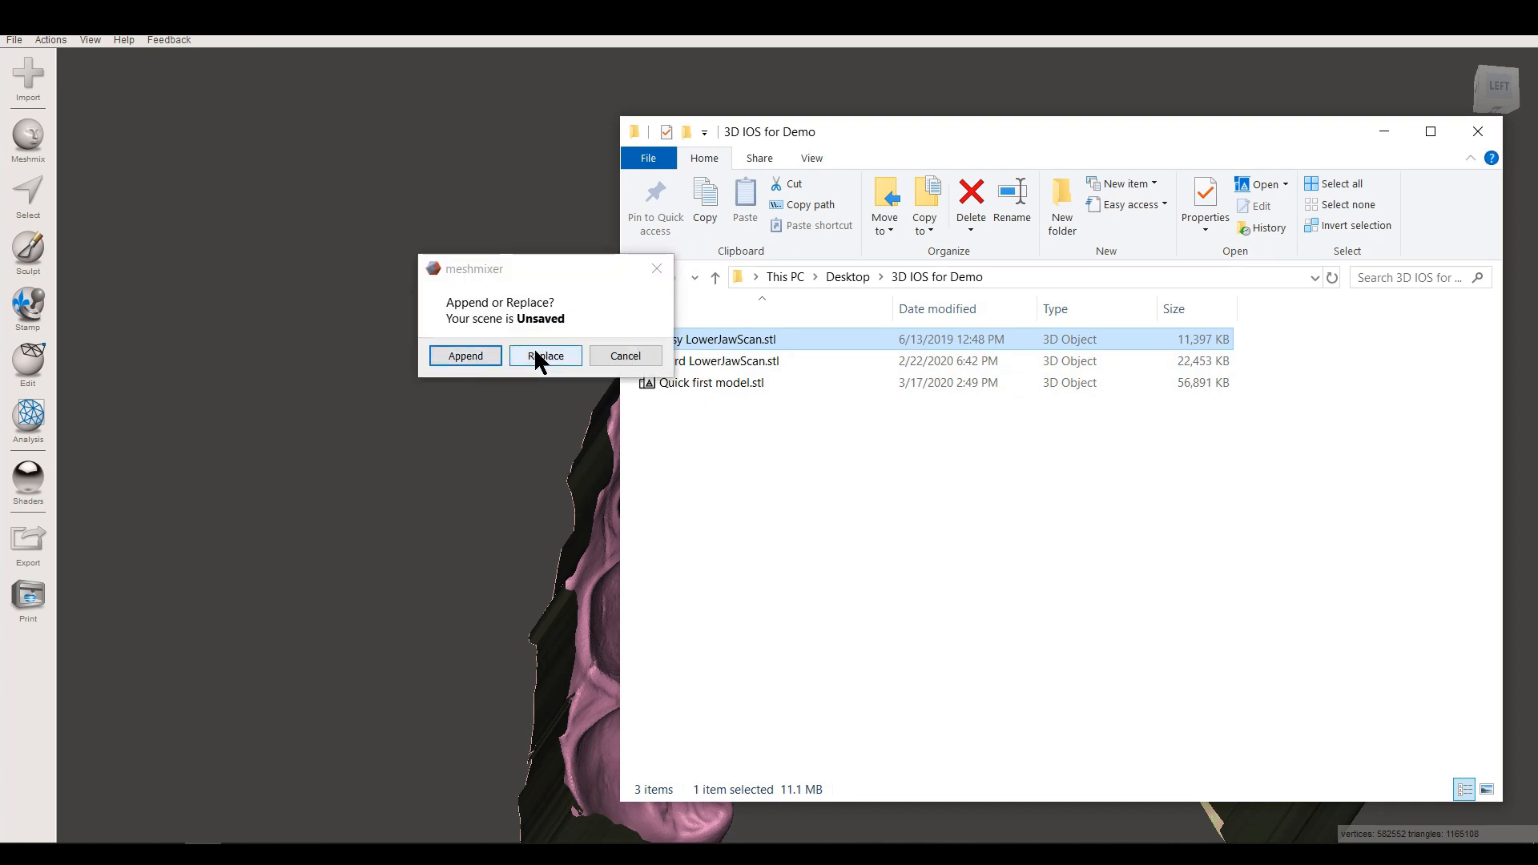
pyautogui.click(468, 356)
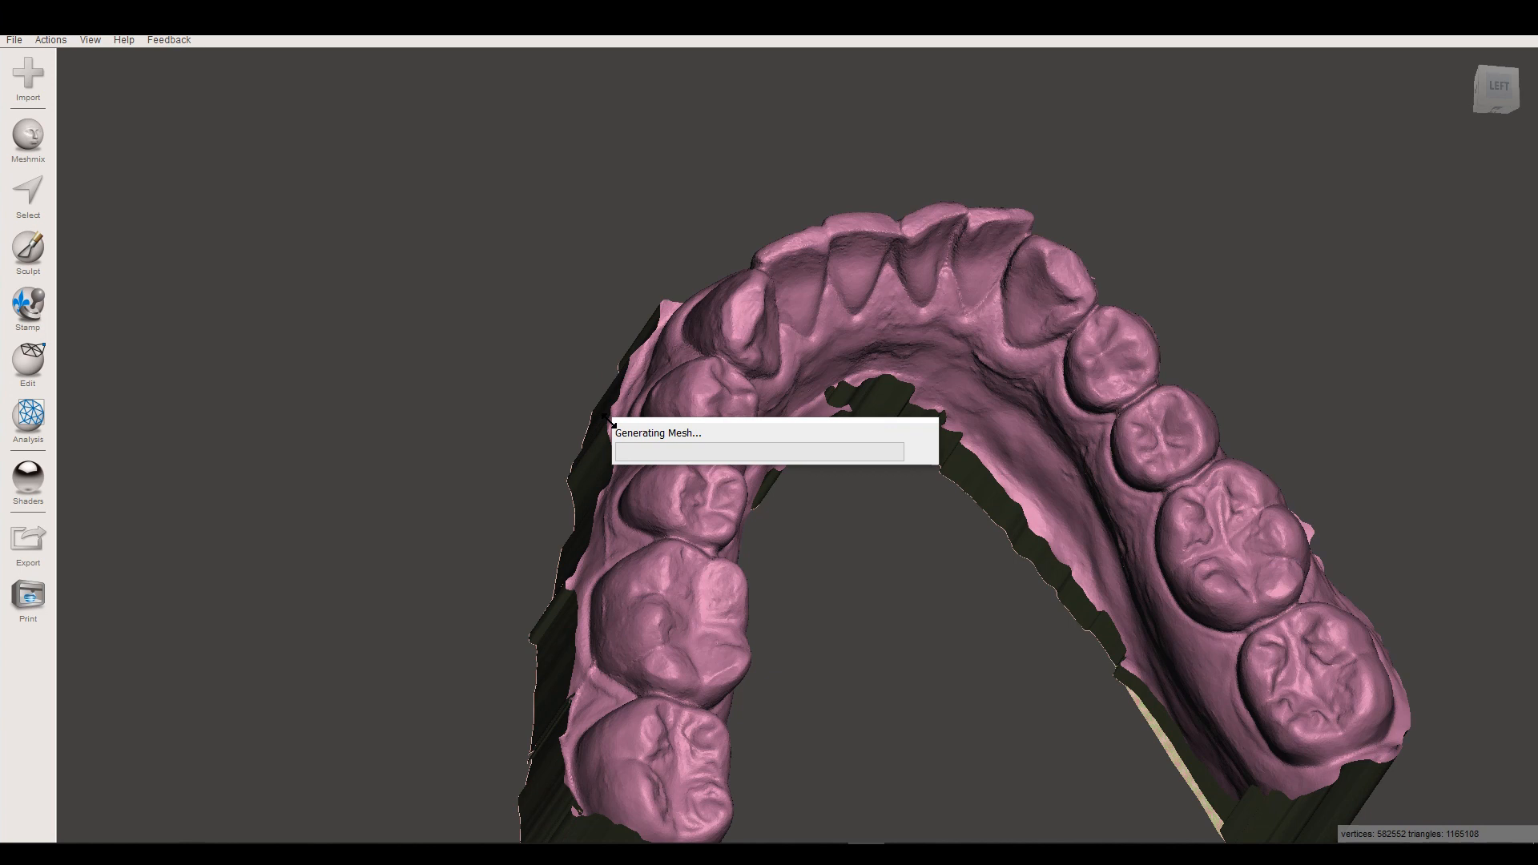
# - Turn the scan to a side profile, start a Plane Cut and draw a straight cutting line lengthwise through the gums below the teeth
pyautogui.moveTo(722, 410); pyautogui.dragTo(852, 529, button='right')
pyautogui.moveTo(912, 595); pyautogui.dragTo(822, 629, button='right')
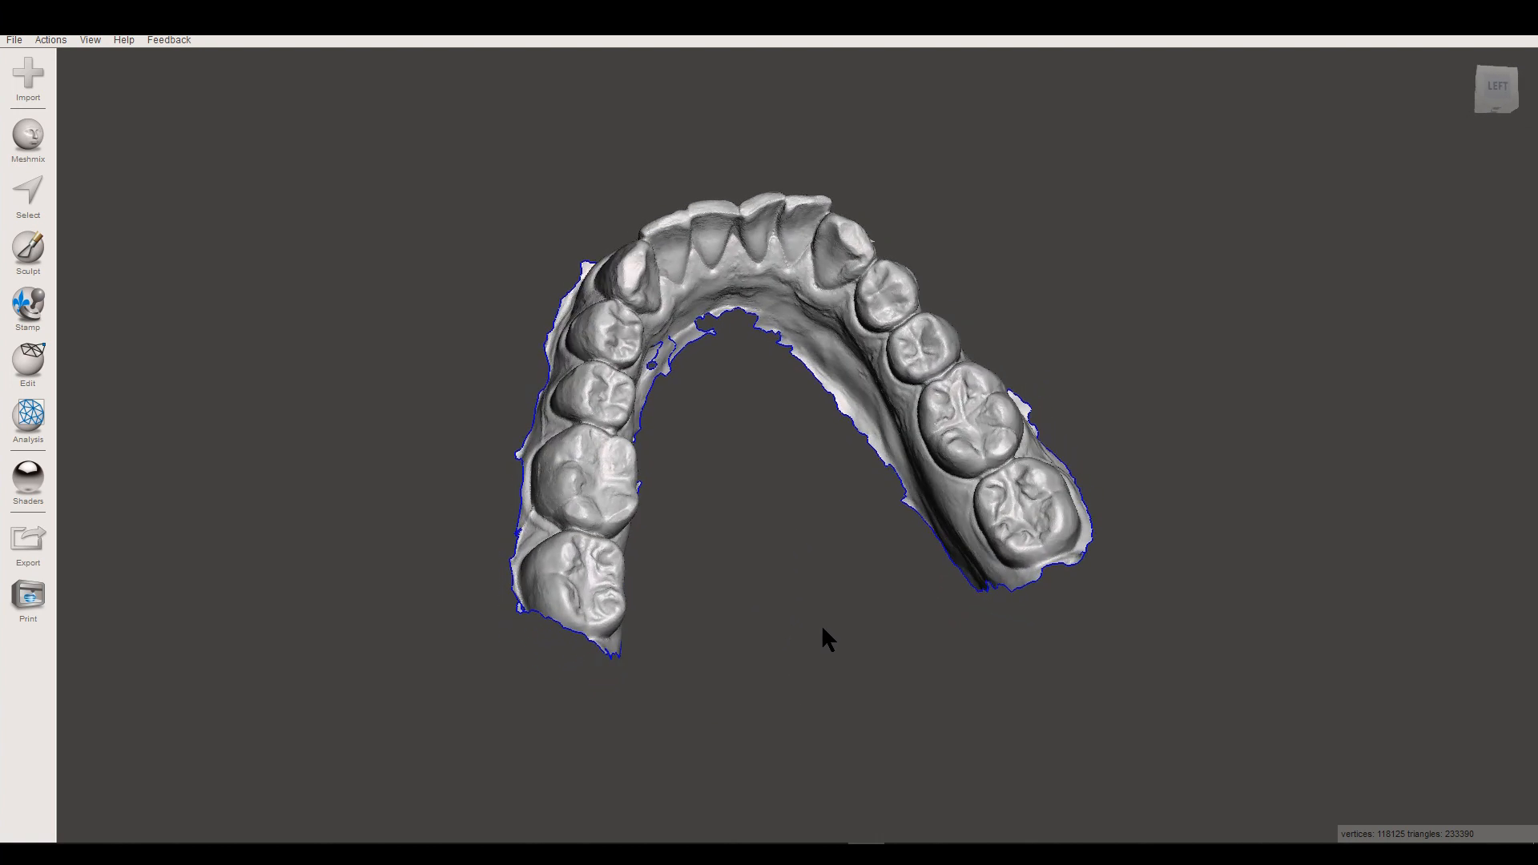
pyautogui.moveTo(767, 505); pyautogui.dragTo(895, 517, button='right')
pyautogui.moveTo(907, 515); pyautogui.dragTo(923, 513, button='right')
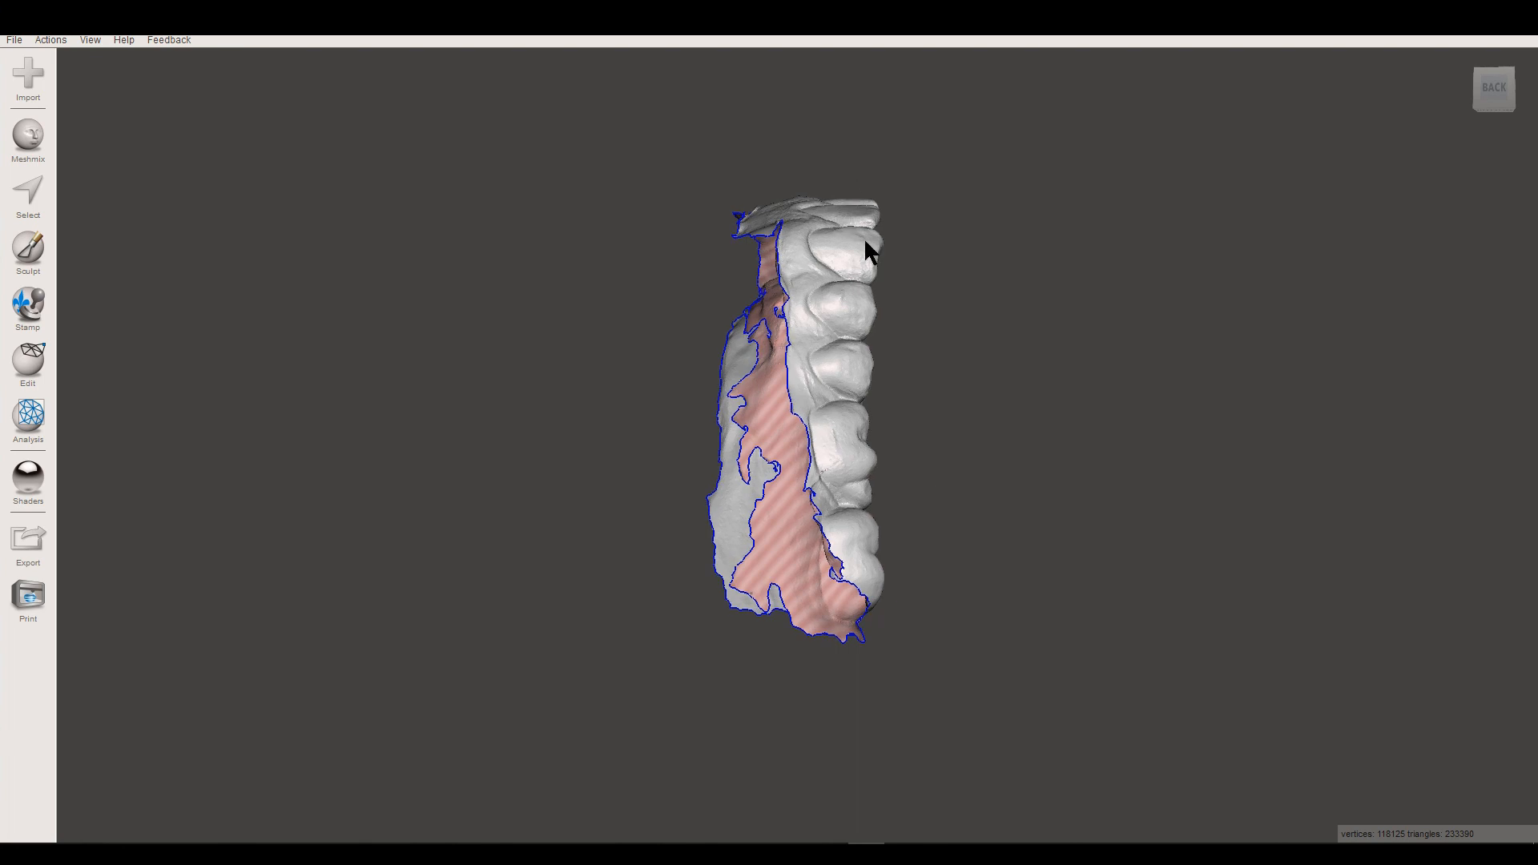
pyautogui.moveTo(870, 571); pyautogui.dragTo(901, 564, button='right')
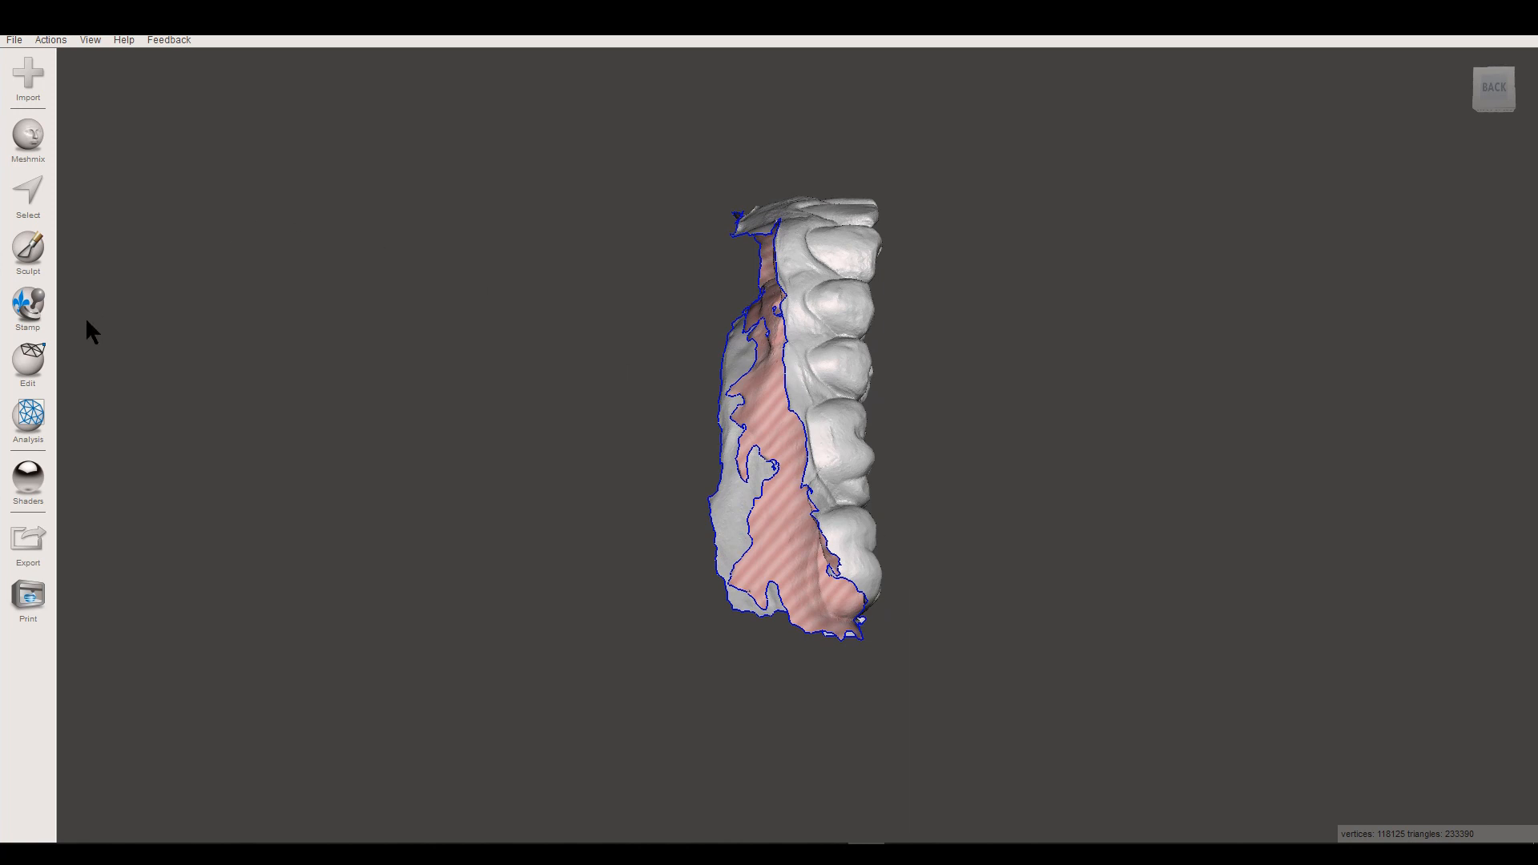
pyautogui.click(35, 360)
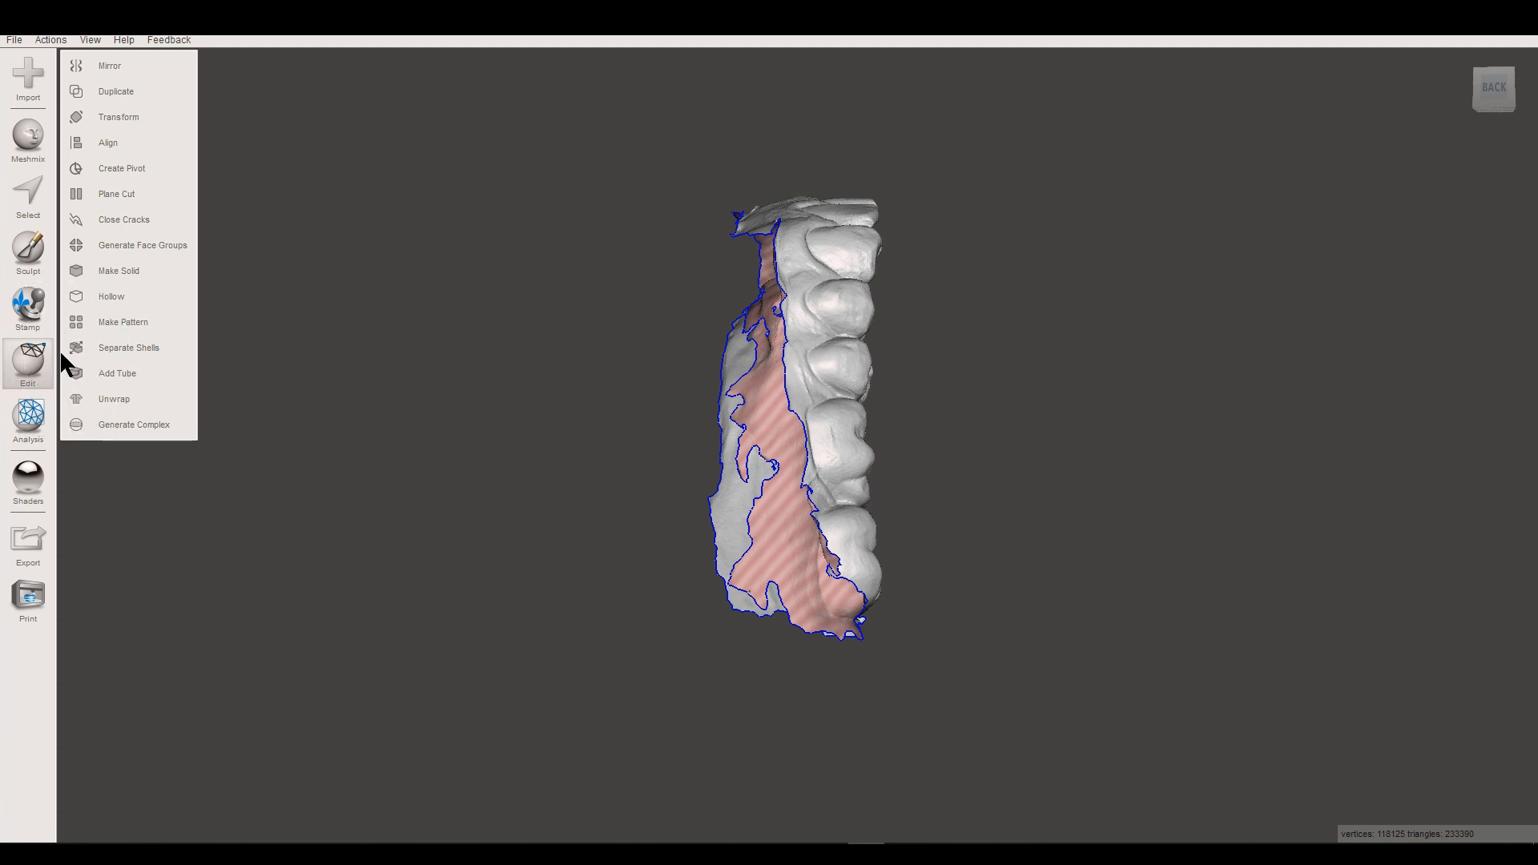
pyautogui.click(141, 195)
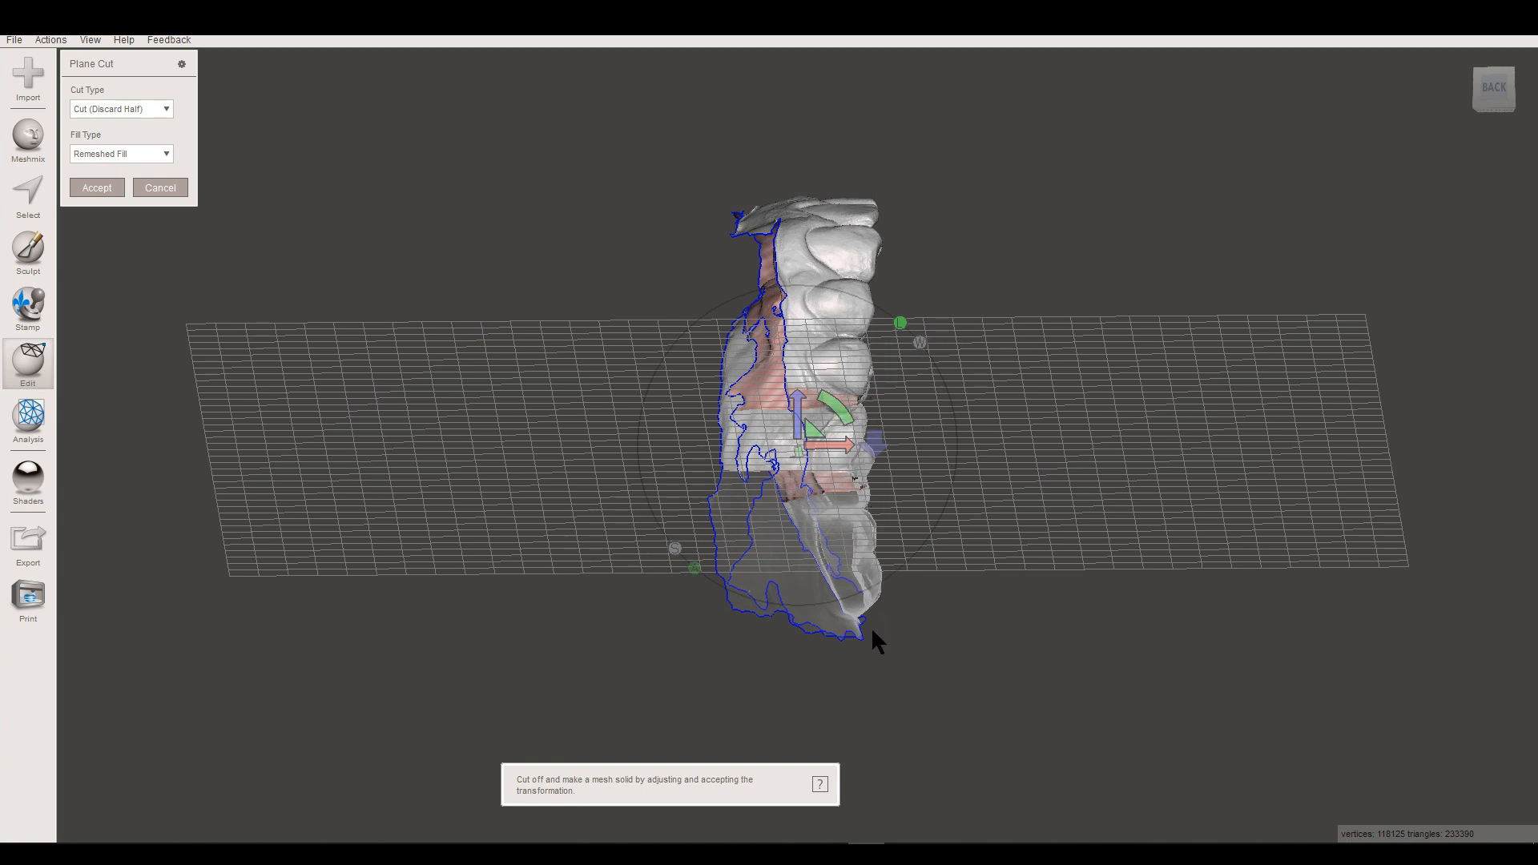
pyautogui.moveTo(772, 114)
pyautogui.mouseDown()
pyautogui.moveTo(773, 646)
pyautogui.moveTo(802, 771)
pyautogui.moveTo(790, 771)
pyautogui.mouseUp()
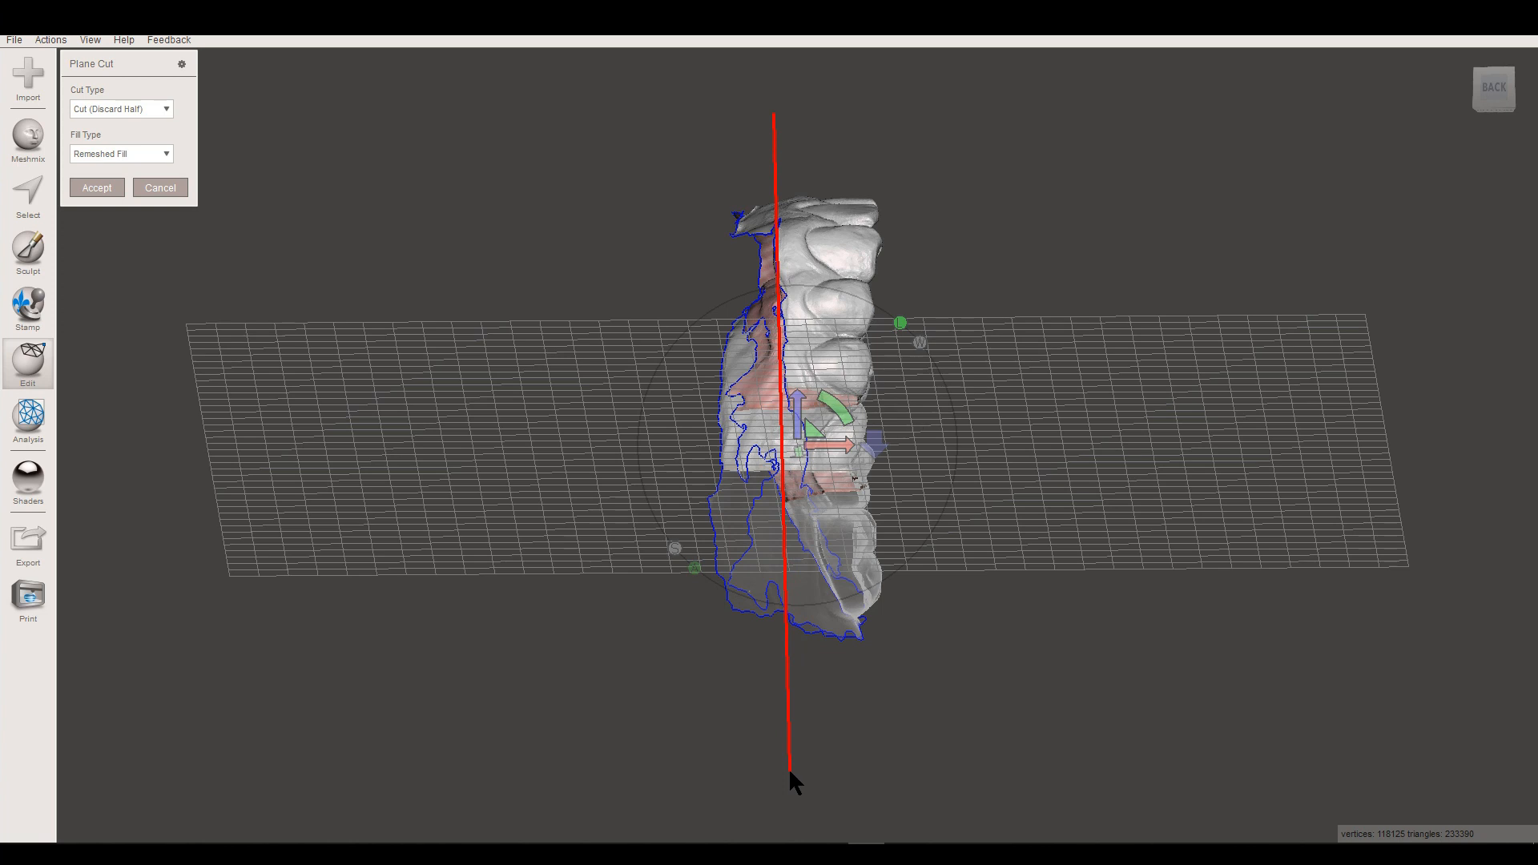
pyautogui.moveTo(790, 772); pyautogui.dragTo(790, 771)
# - Set the Plane Cut's Fill Type to No Fill
pyautogui.moveTo(968, 612); pyautogui.dragTo(517, 375, button='right')
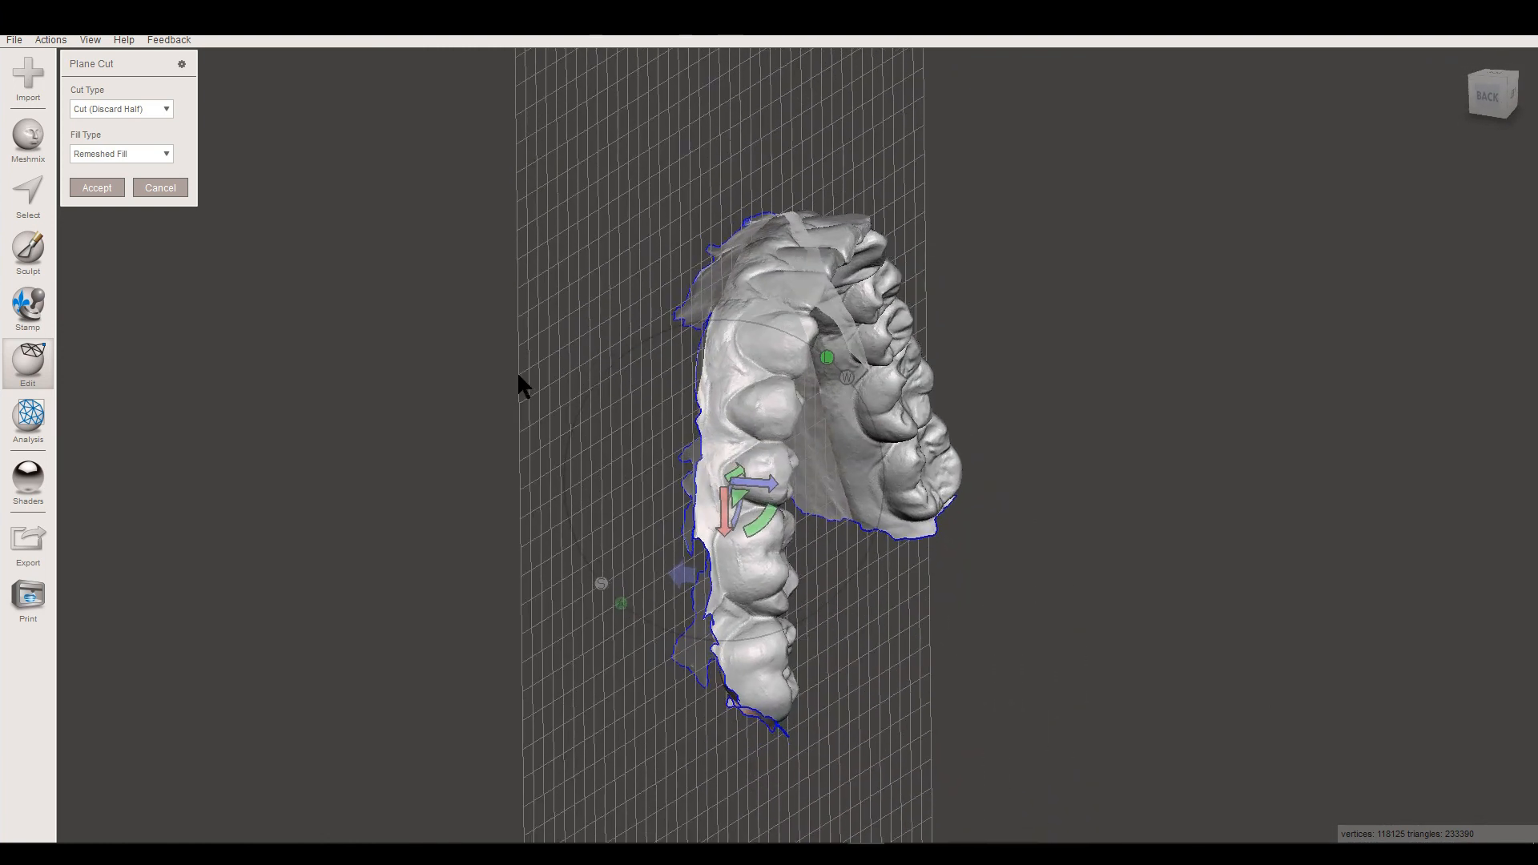
pyautogui.click(138, 160)
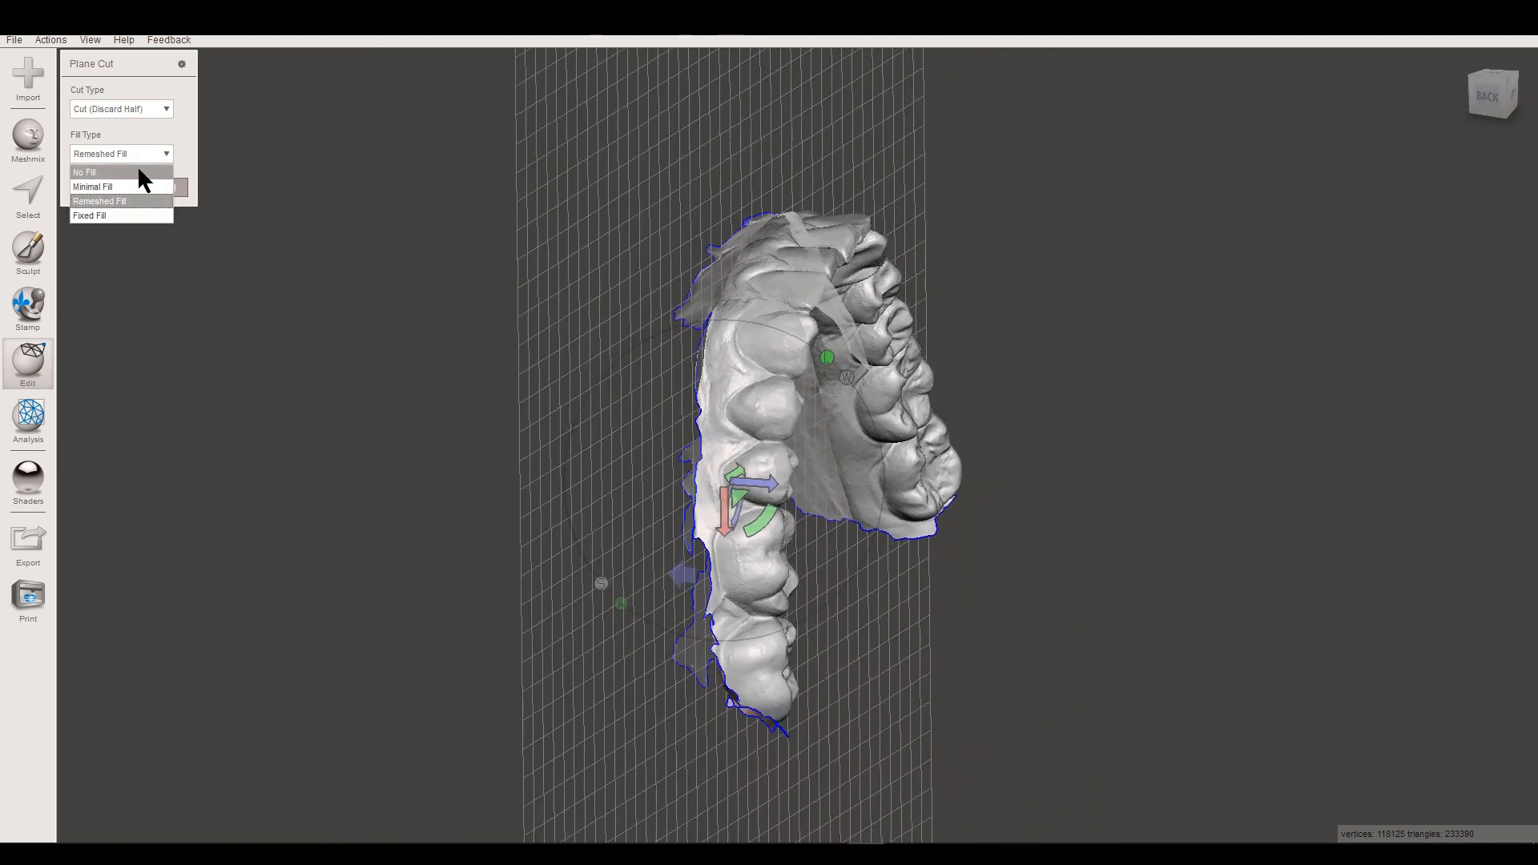
pyautogui.click(138, 172)
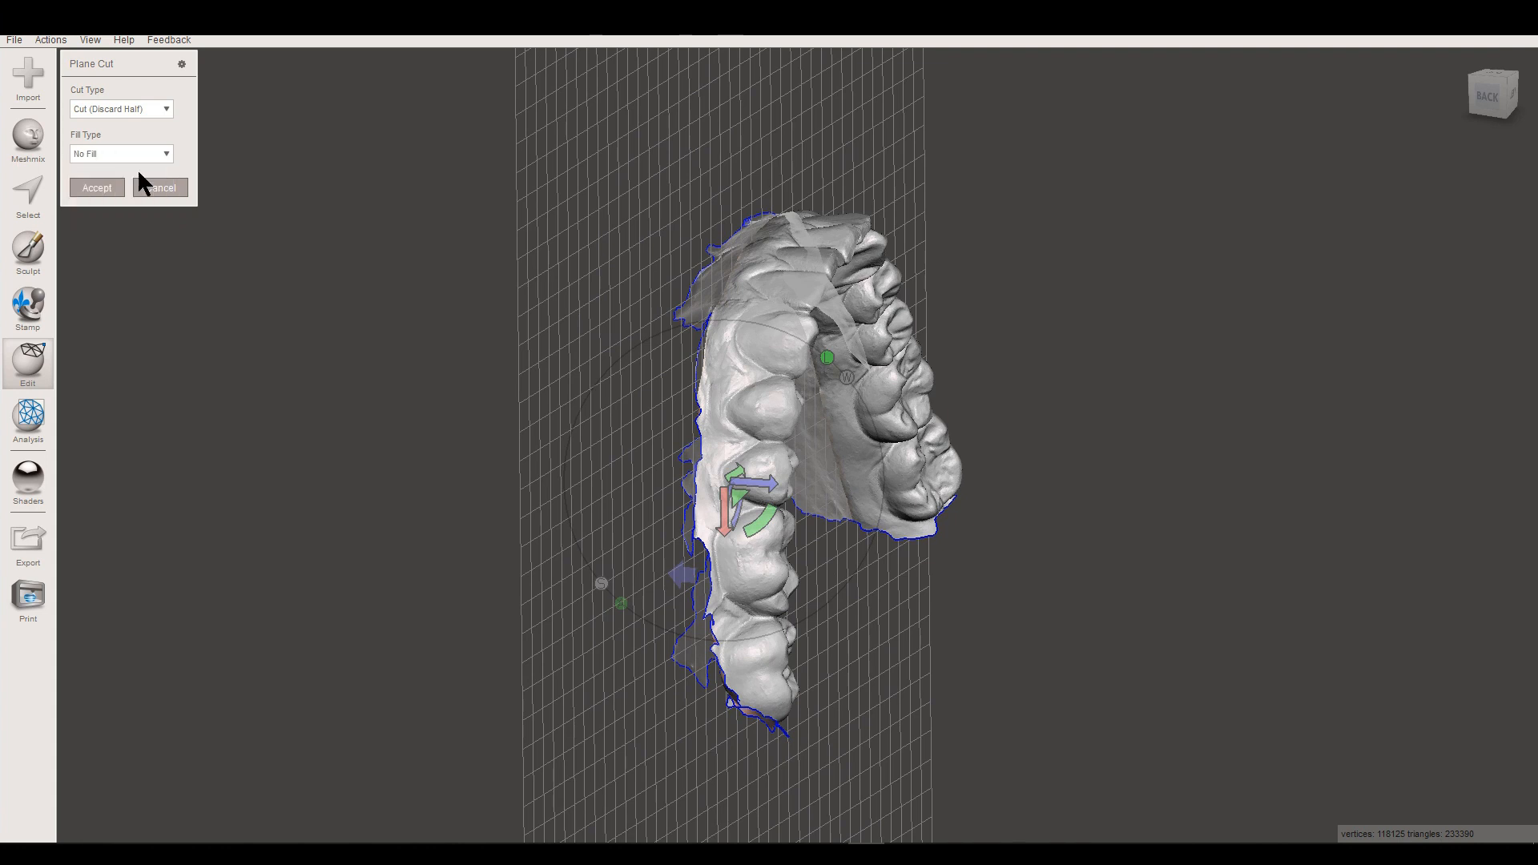
# - Flip the cut direction and flip it back so the teeth are kept, and accept the Plane Cut
pyautogui.moveTo(598, 492); pyautogui.dragTo(890, 523, button='right')
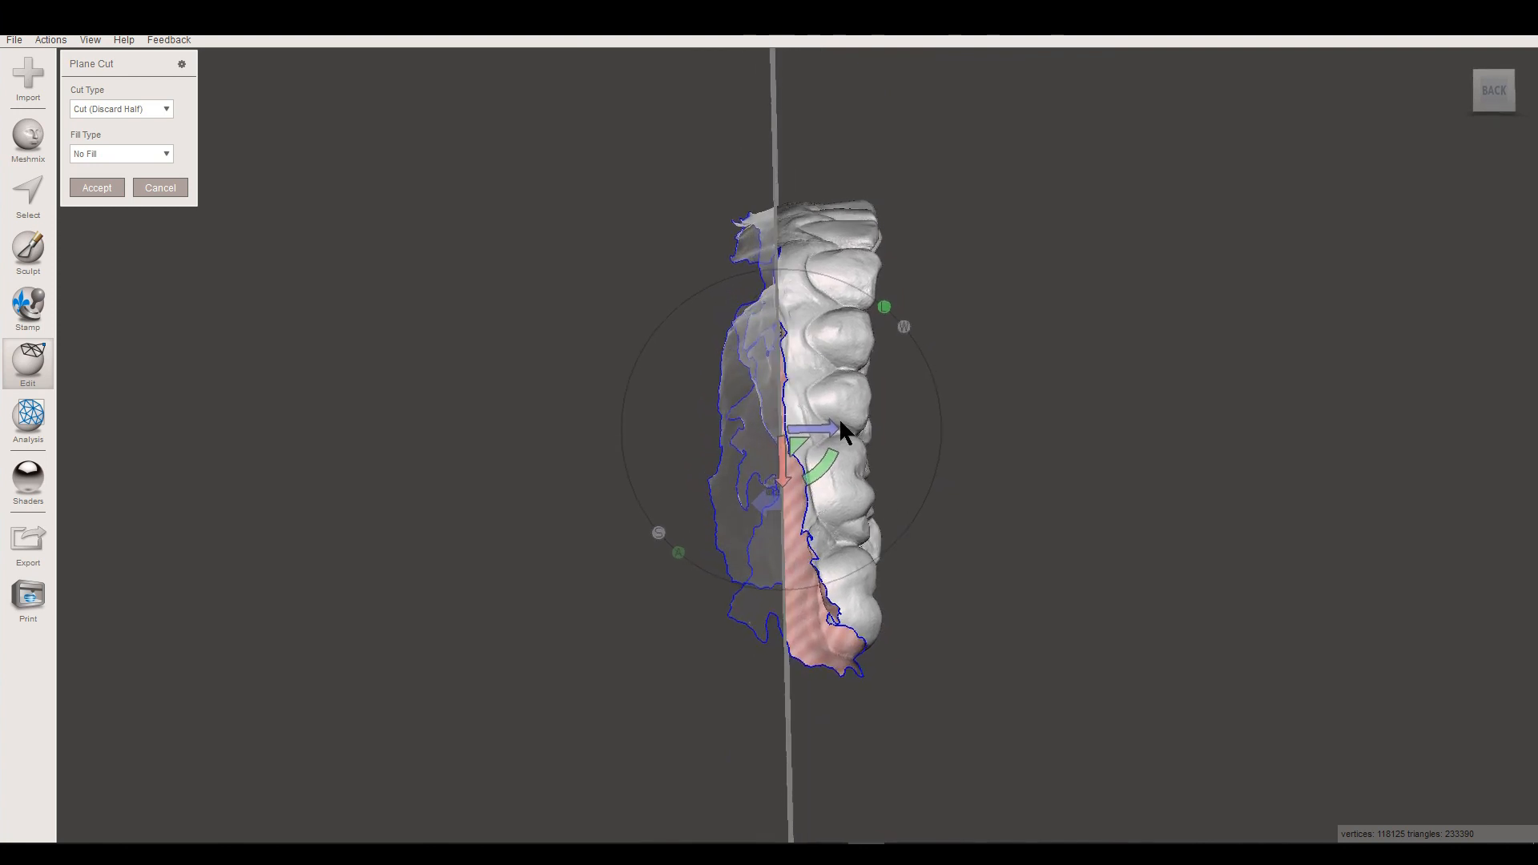
pyautogui.scroll(2, 838, 449)
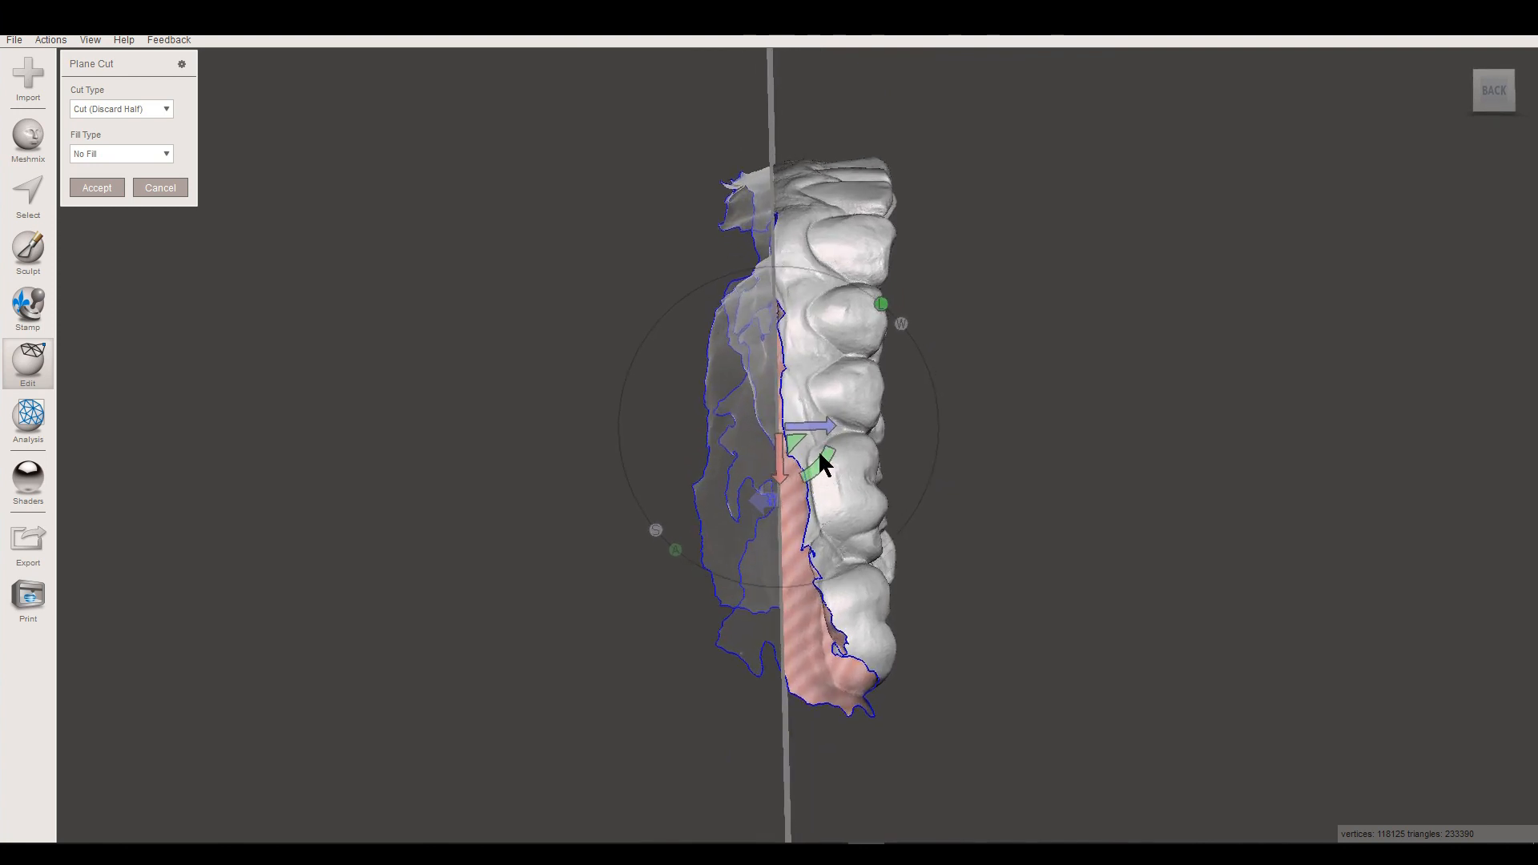
pyautogui.scroll(2, 814, 531)
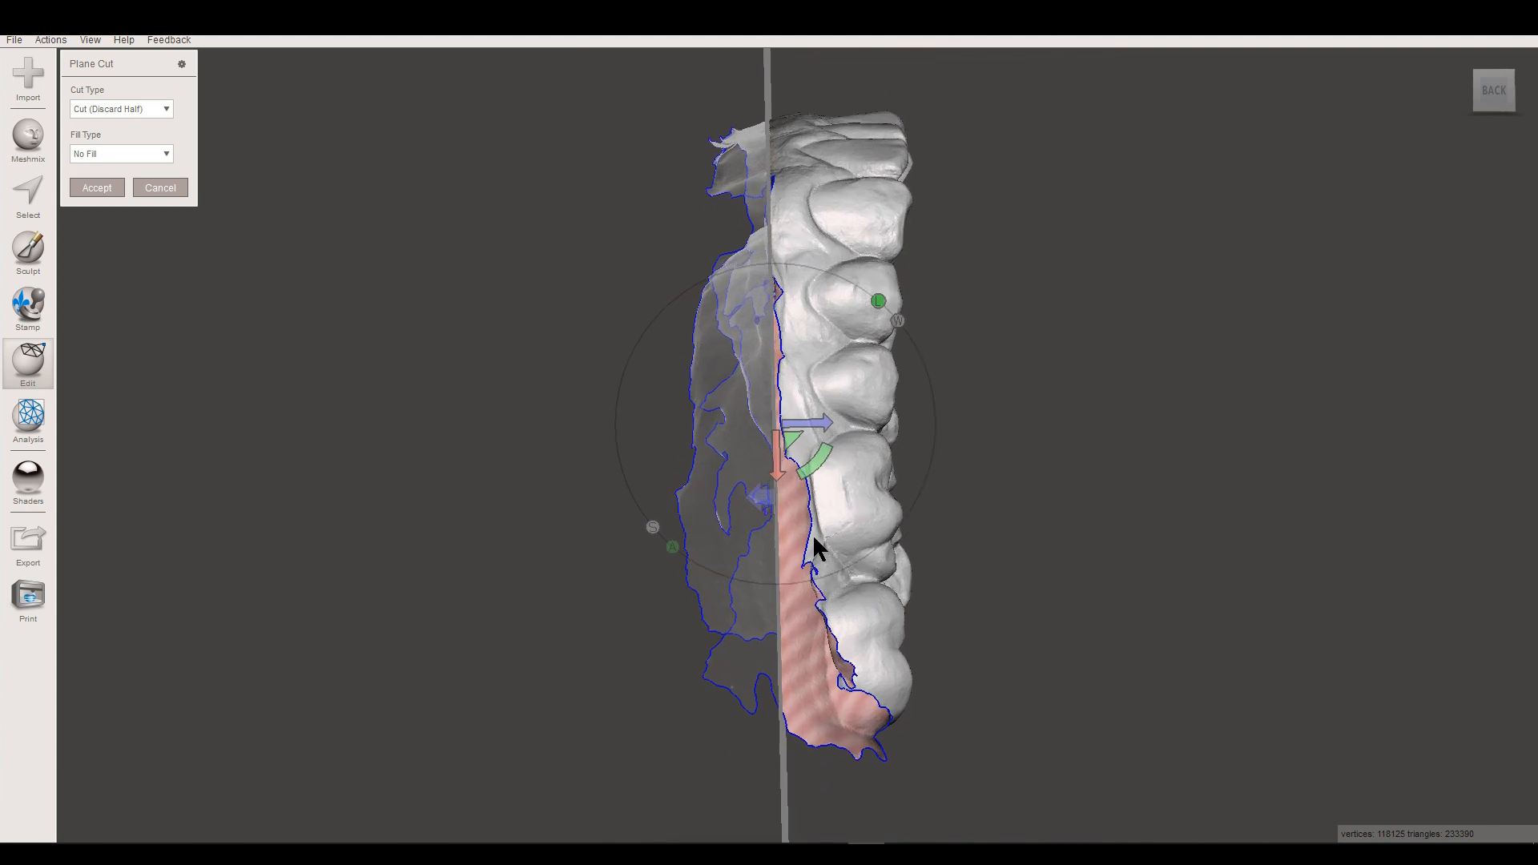
pyautogui.scroll(4, 754, 493)
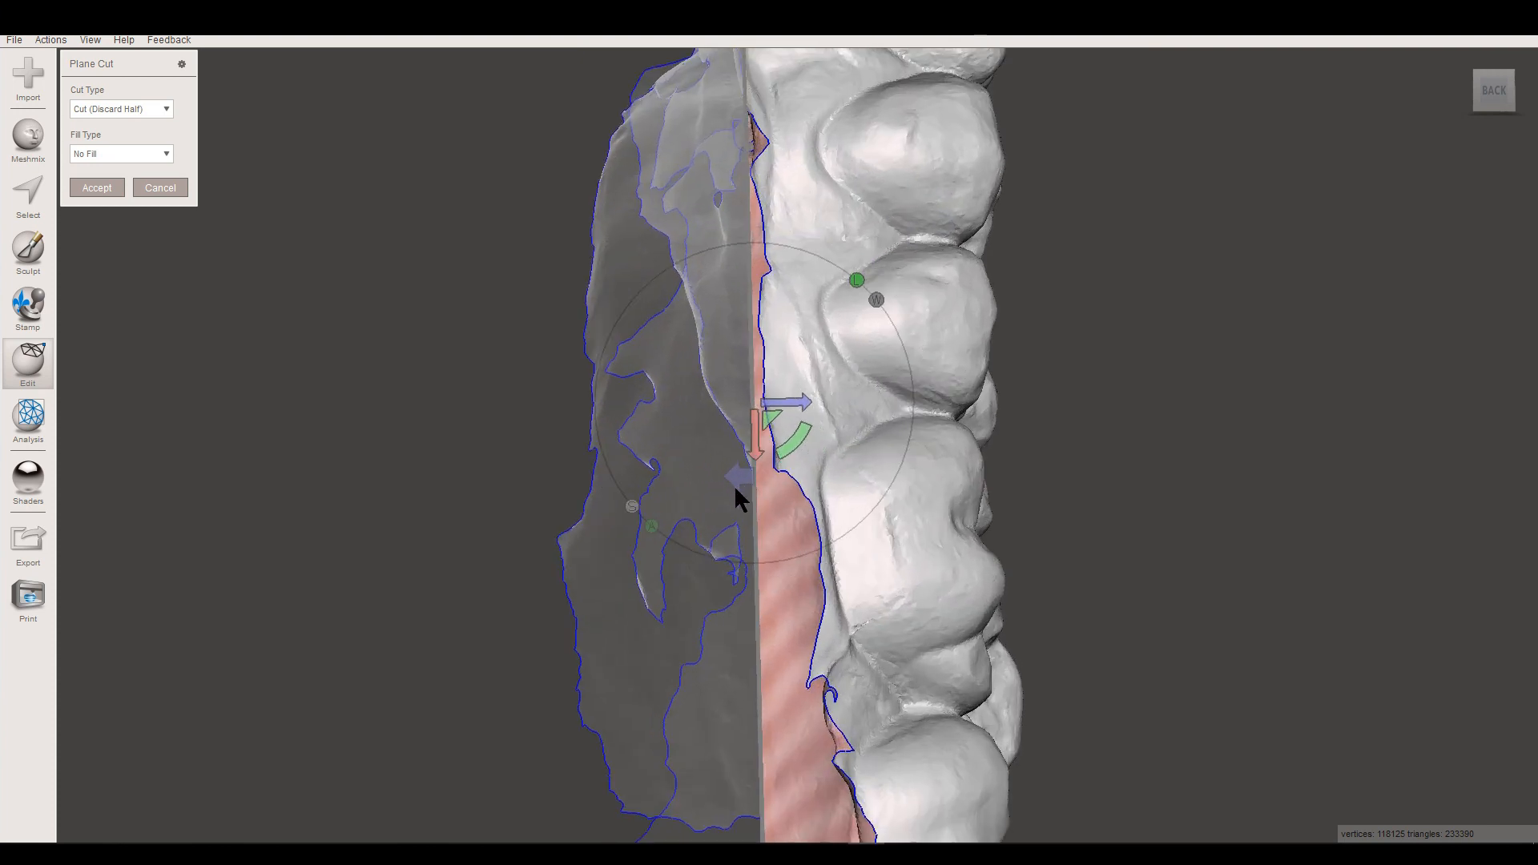
pyautogui.press('ctrl')
pyautogui.press('ctrl')
pyautogui.press('ctrl')
pyautogui.click(740, 470)
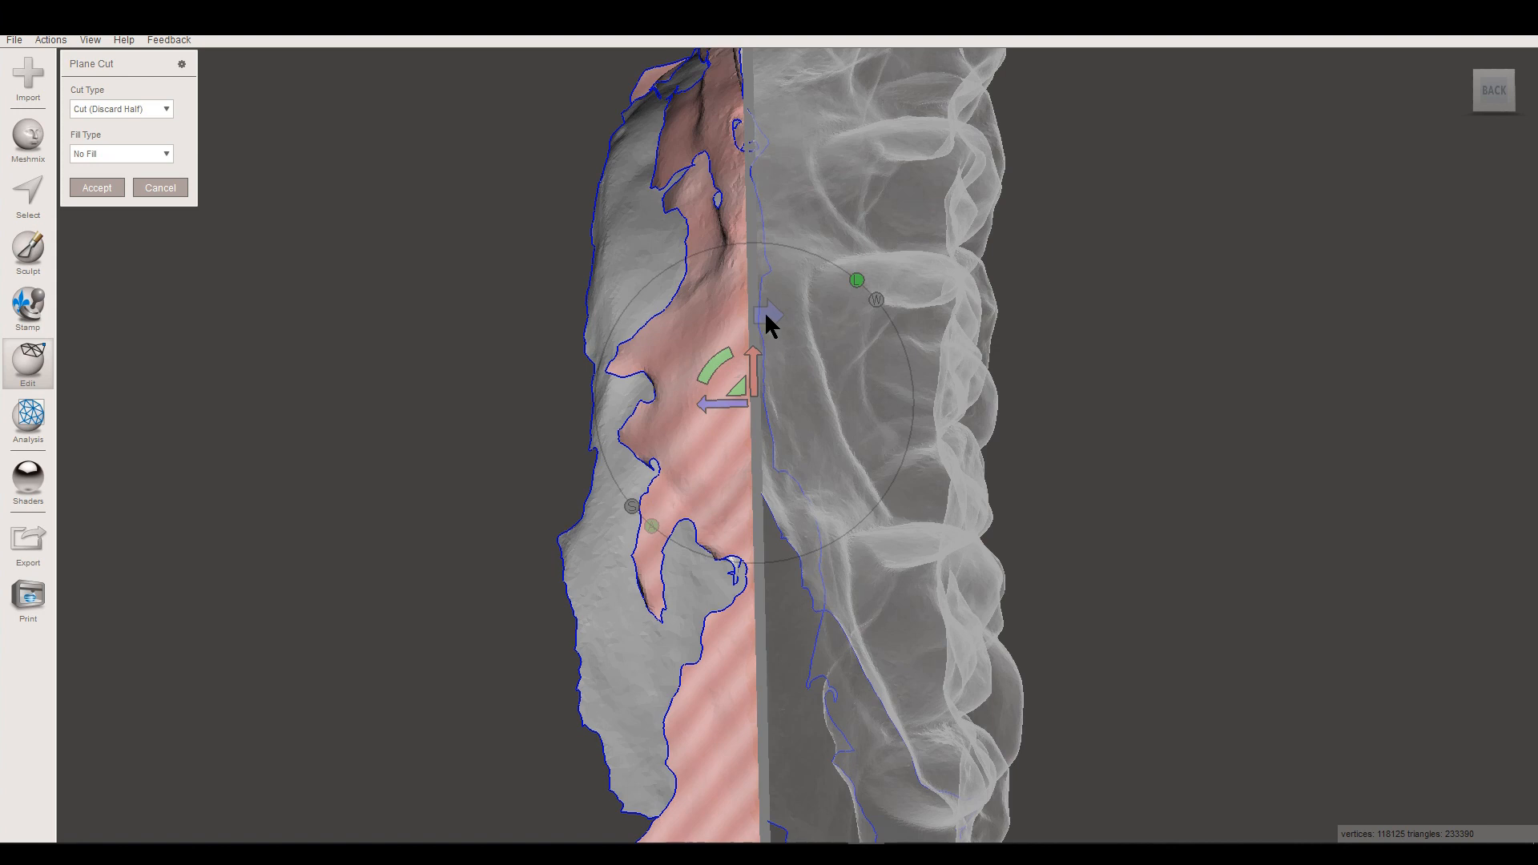
pyautogui.click(766, 314)
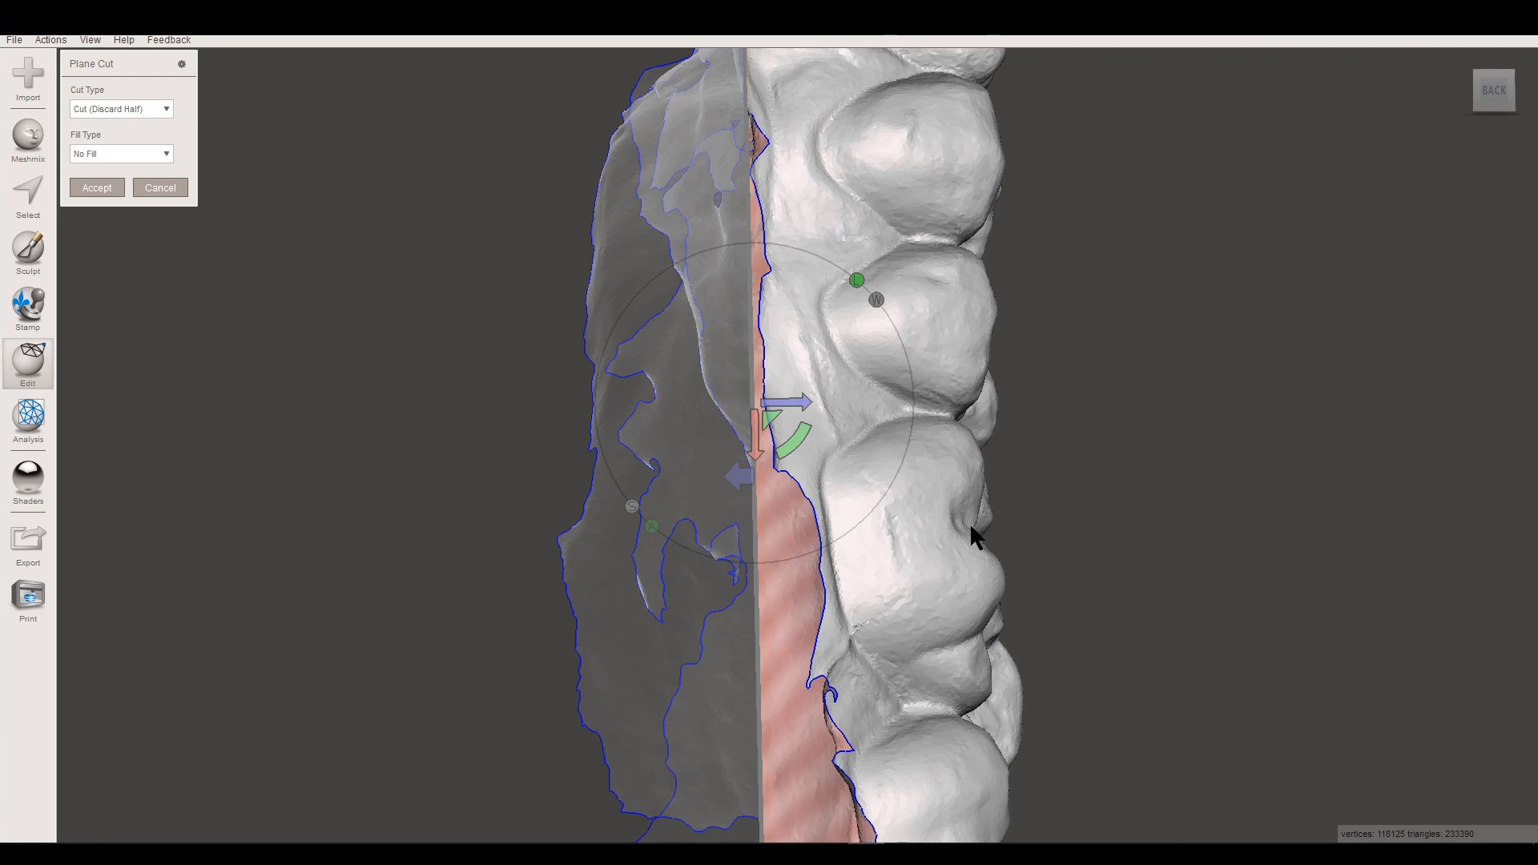
pyautogui.click(89, 189)
# - Activate mesh selection on the trimmed scan and set the selection brush size to 15
pyautogui.moveTo(722, 563); pyautogui.dragTo(889, 625, button='right')
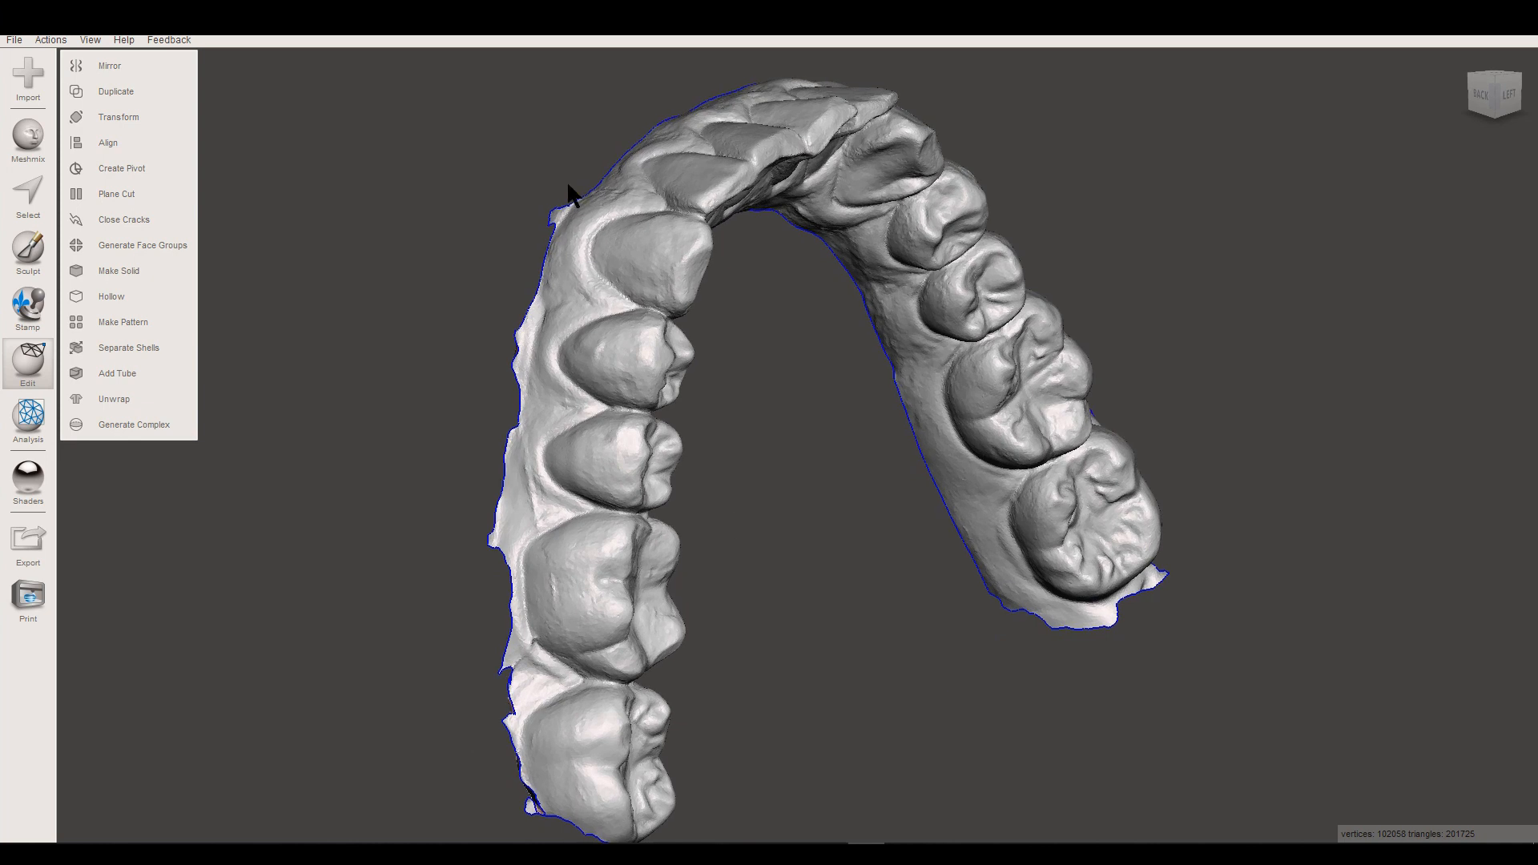
pyautogui.moveTo(531, 527); pyautogui.dragTo(458, 238, button='right')
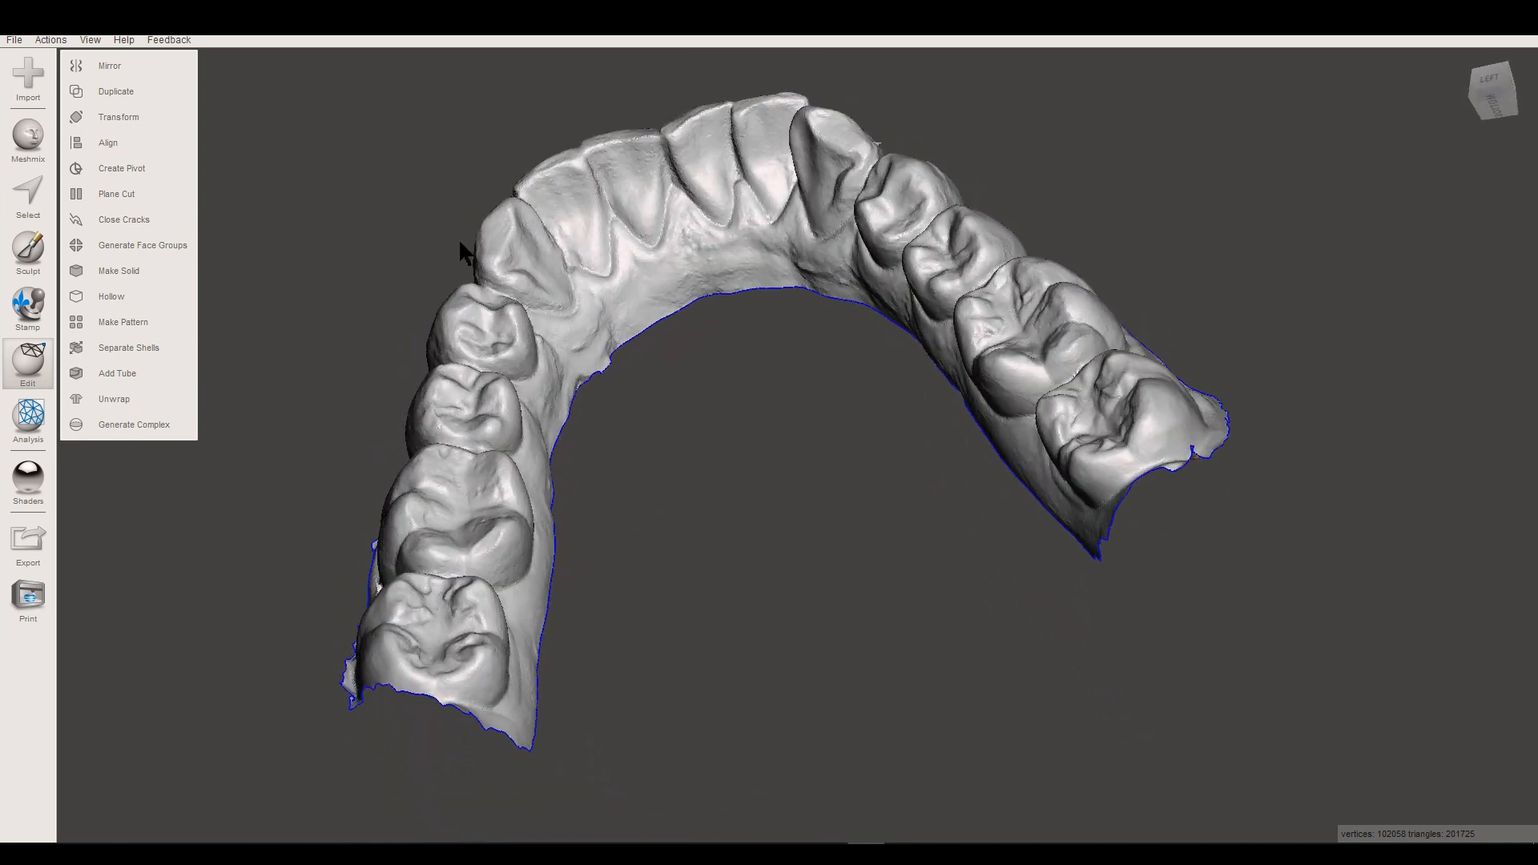
pyautogui.click(24, 207)
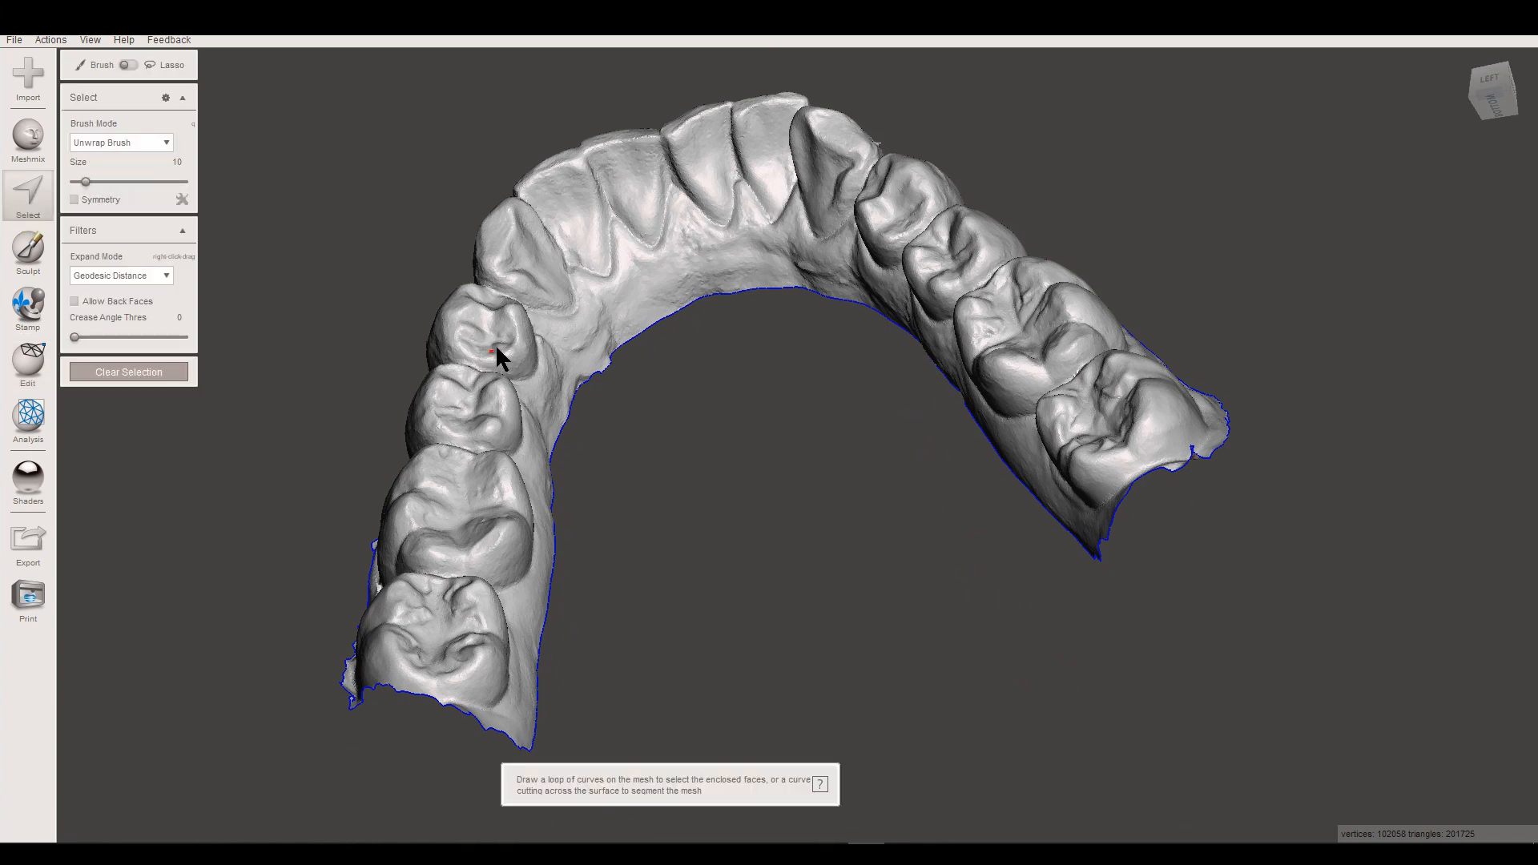
pyautogui.click(127, 181)
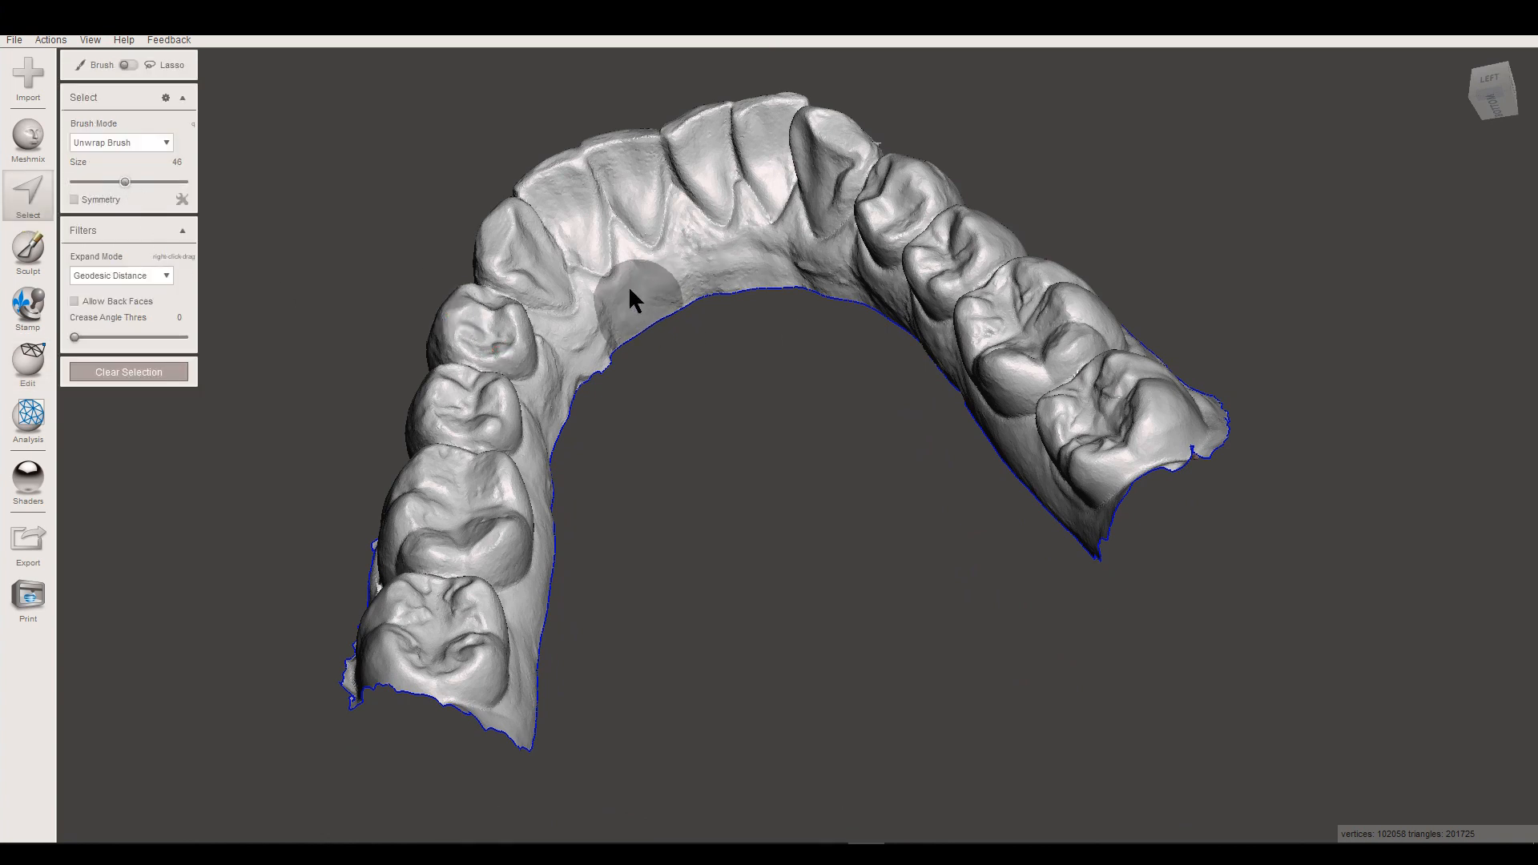
pyautogui.moveTo(95, 183); pyautogui.dragTo(90, 182)
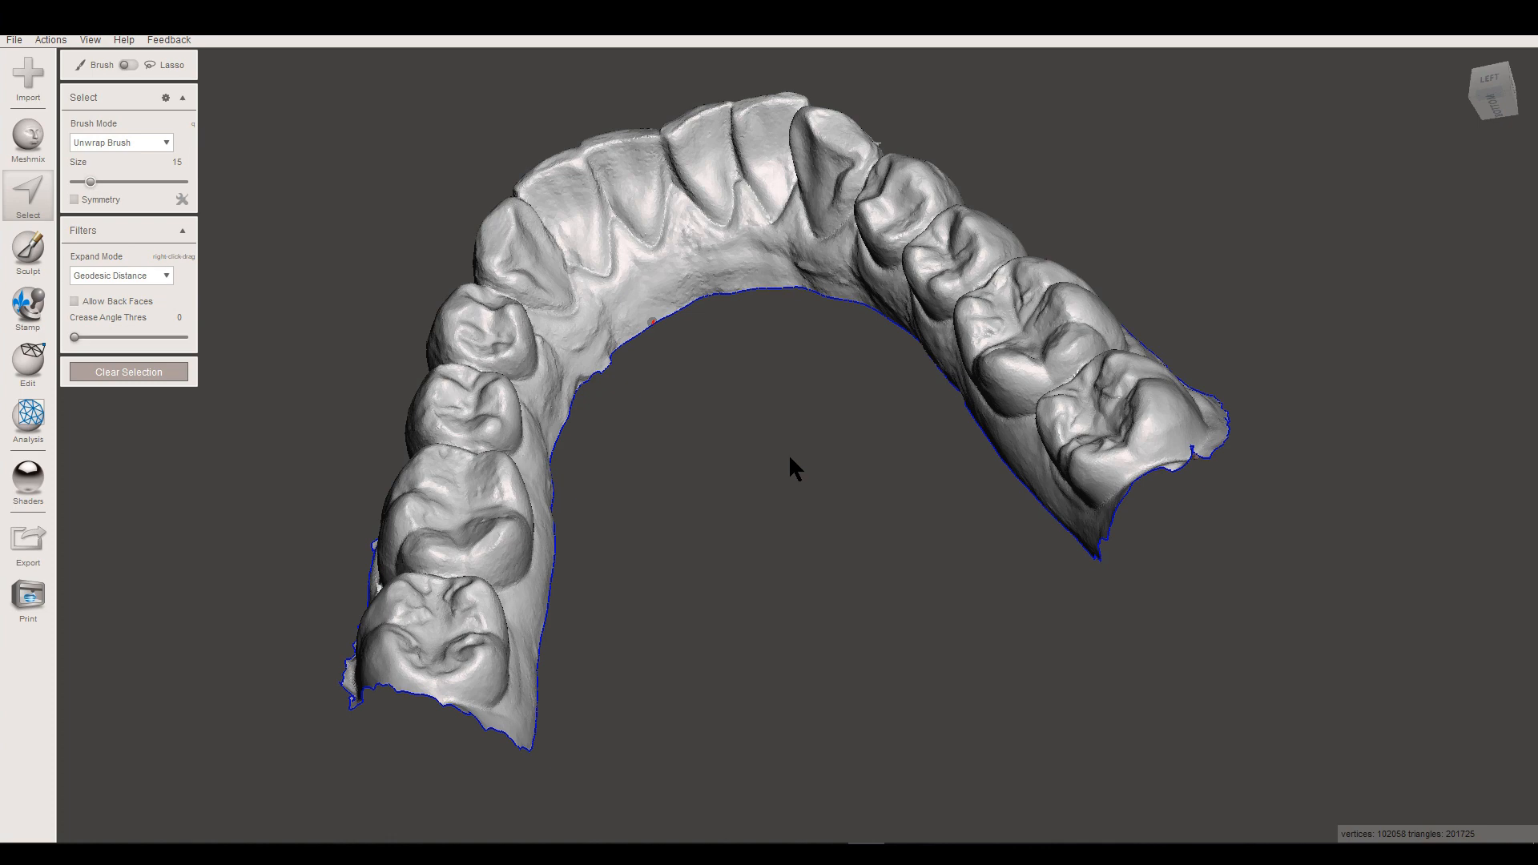
# - Select the ragged outer gum border beside one side's back teeth with a freehand loop and delete it
pyautogui.moveTo(832, 432); pyautogui.dragTo(882, 311, button='right')
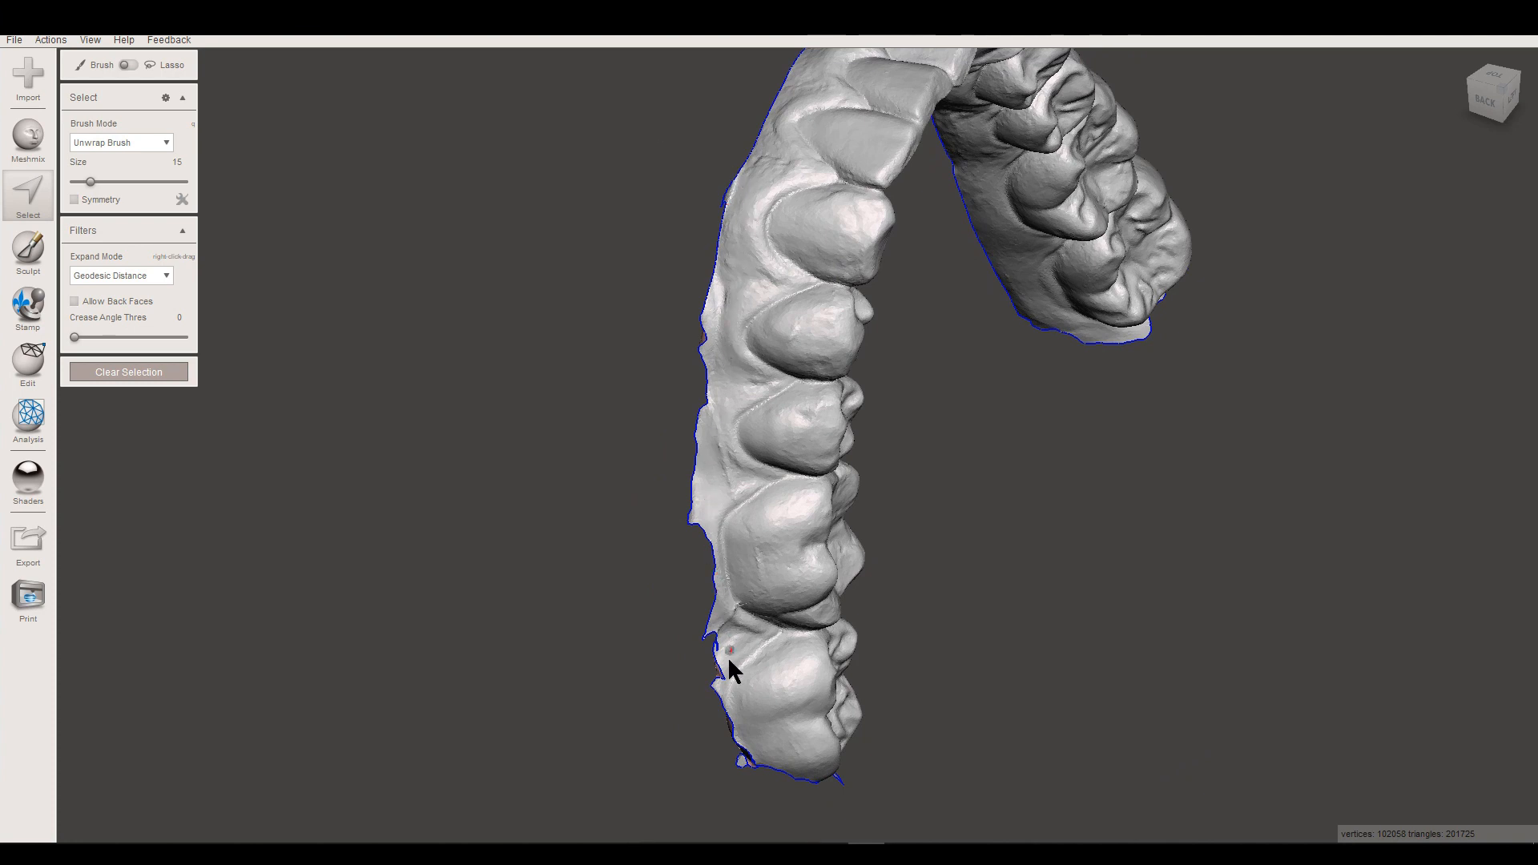
pyautogui.moveTo(768, 708); pyautogui.dragTo(780, 619, button='right')
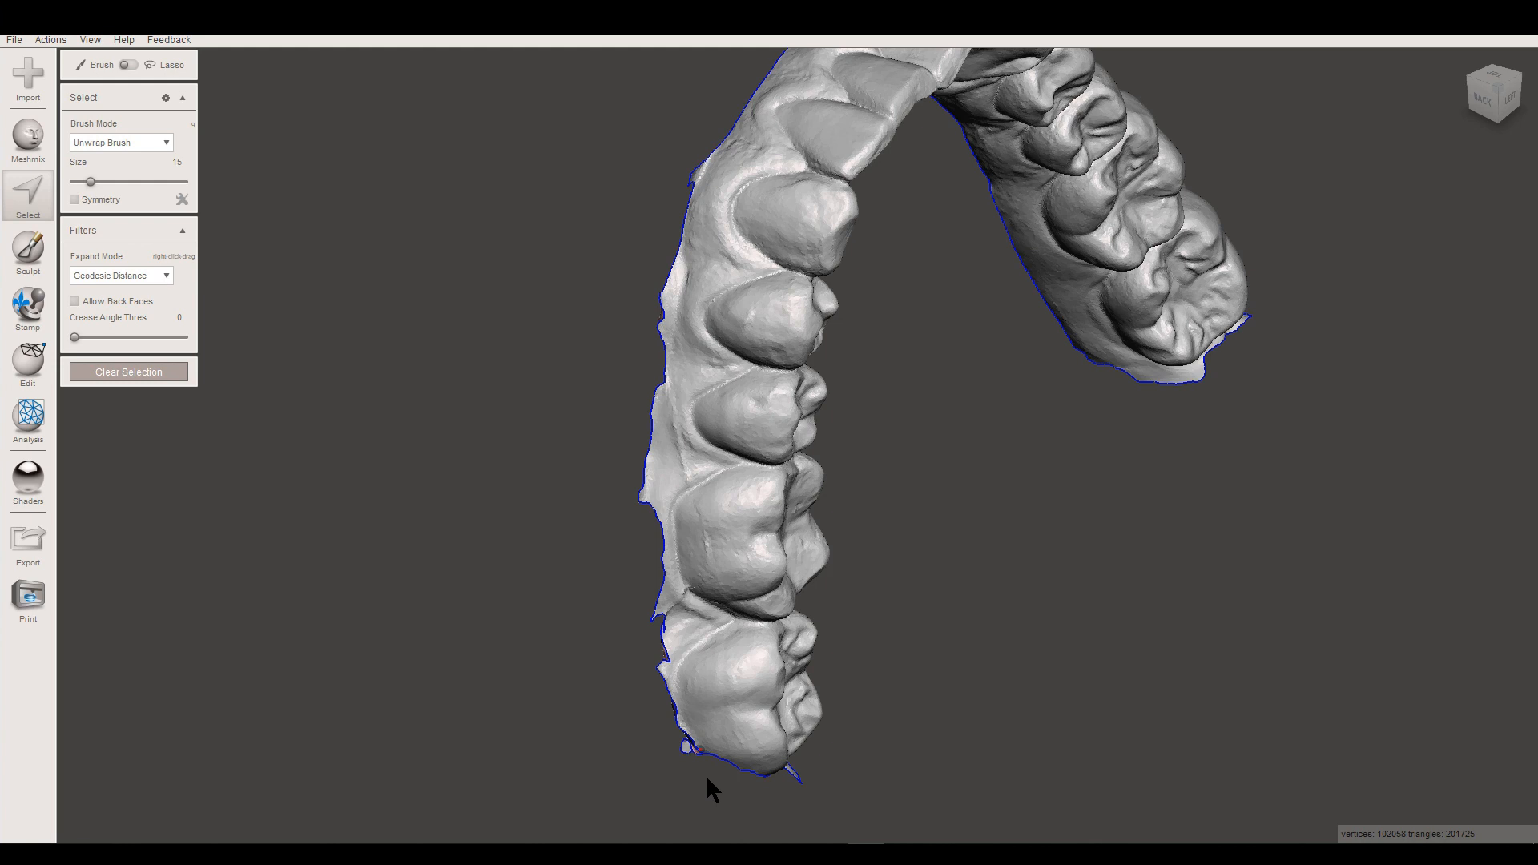
pyautogui.moveTo(705, 776); pyautogui.dragTo(672, 677)
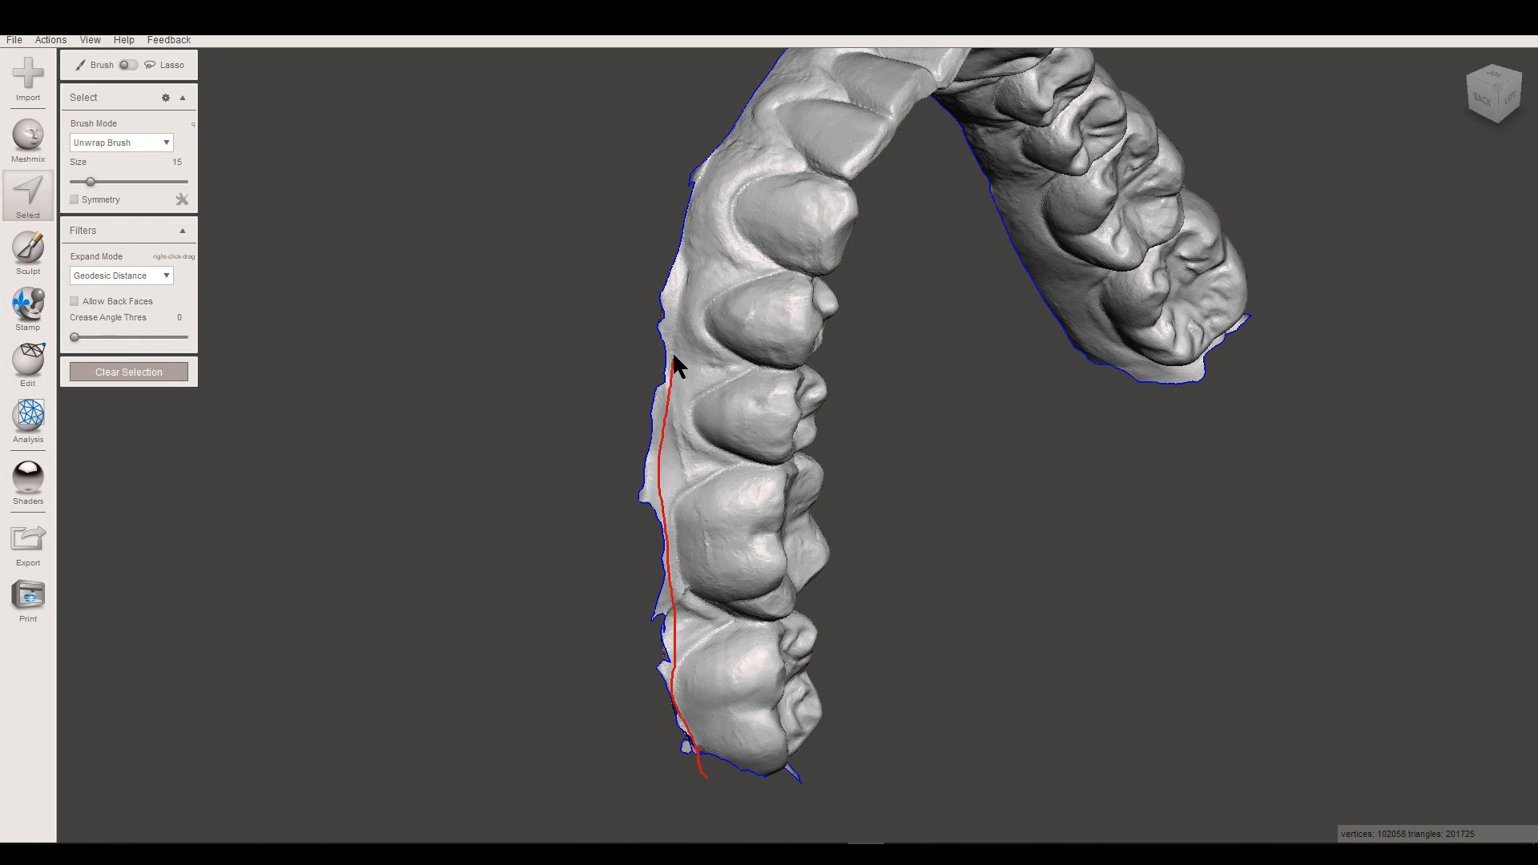
pyautogui.moveTo(712, 170); pyautogui.dragTo(703, 138)
pyautogui.moveTo(691, 801); pyautogui.dragTo(703, 785)
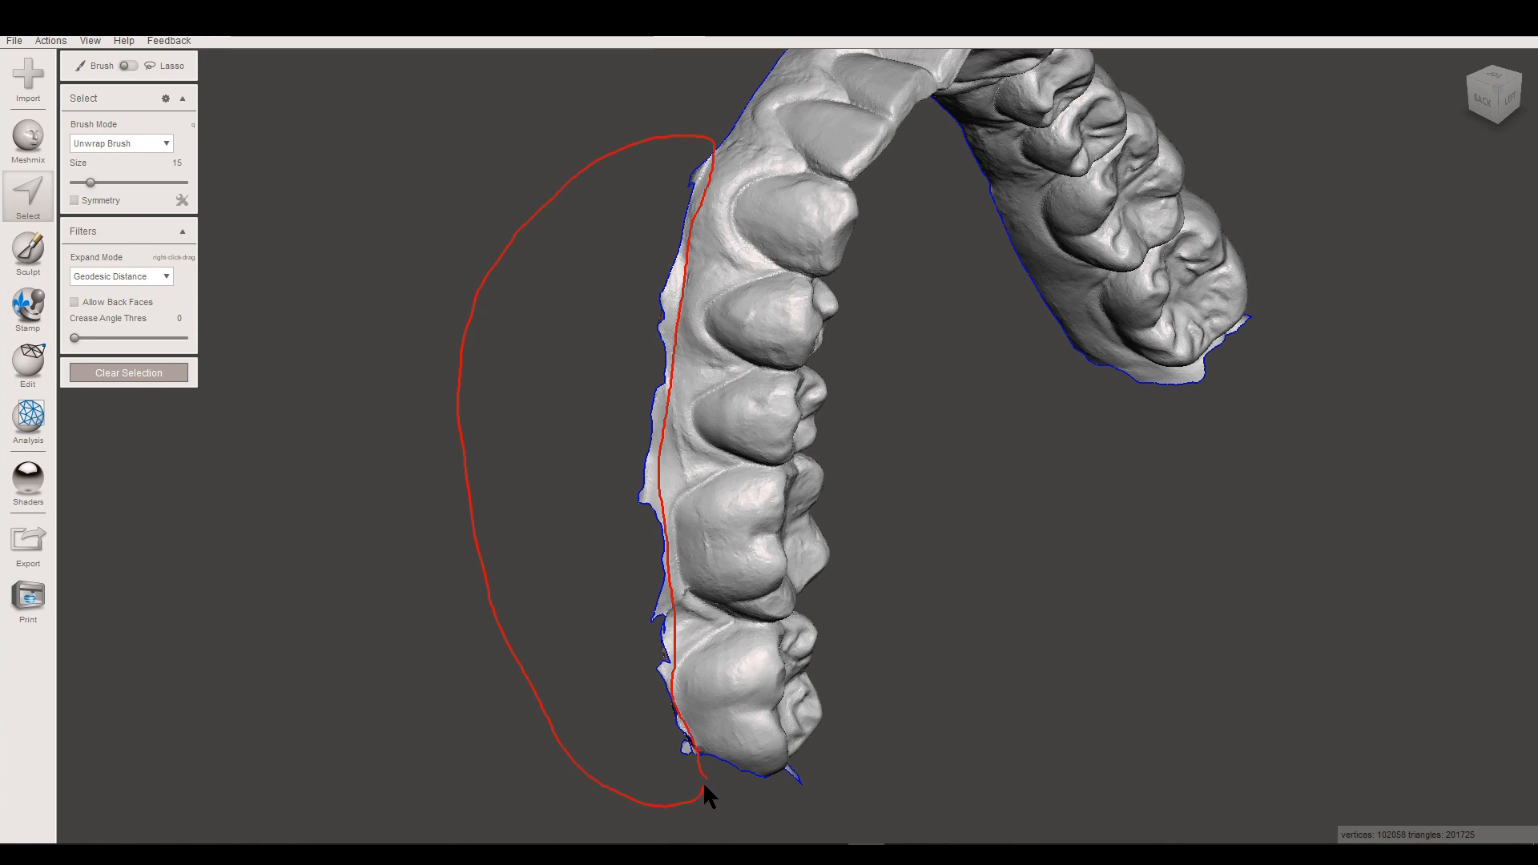
pyautogui.moveTo(703, 784); pyautogui.dragTo(704, 781)
pyautogui.moveTo(822, 767)
pyautogui.mouseDown(button='right')
pyautogui.moveTo(717, 608)
pyautogui.moveTo(681, 592)
pyautogui.moveTo(739, 677)
pyautogui.moveTo(789, 692)
pyautogui.mouseUp(button='right')
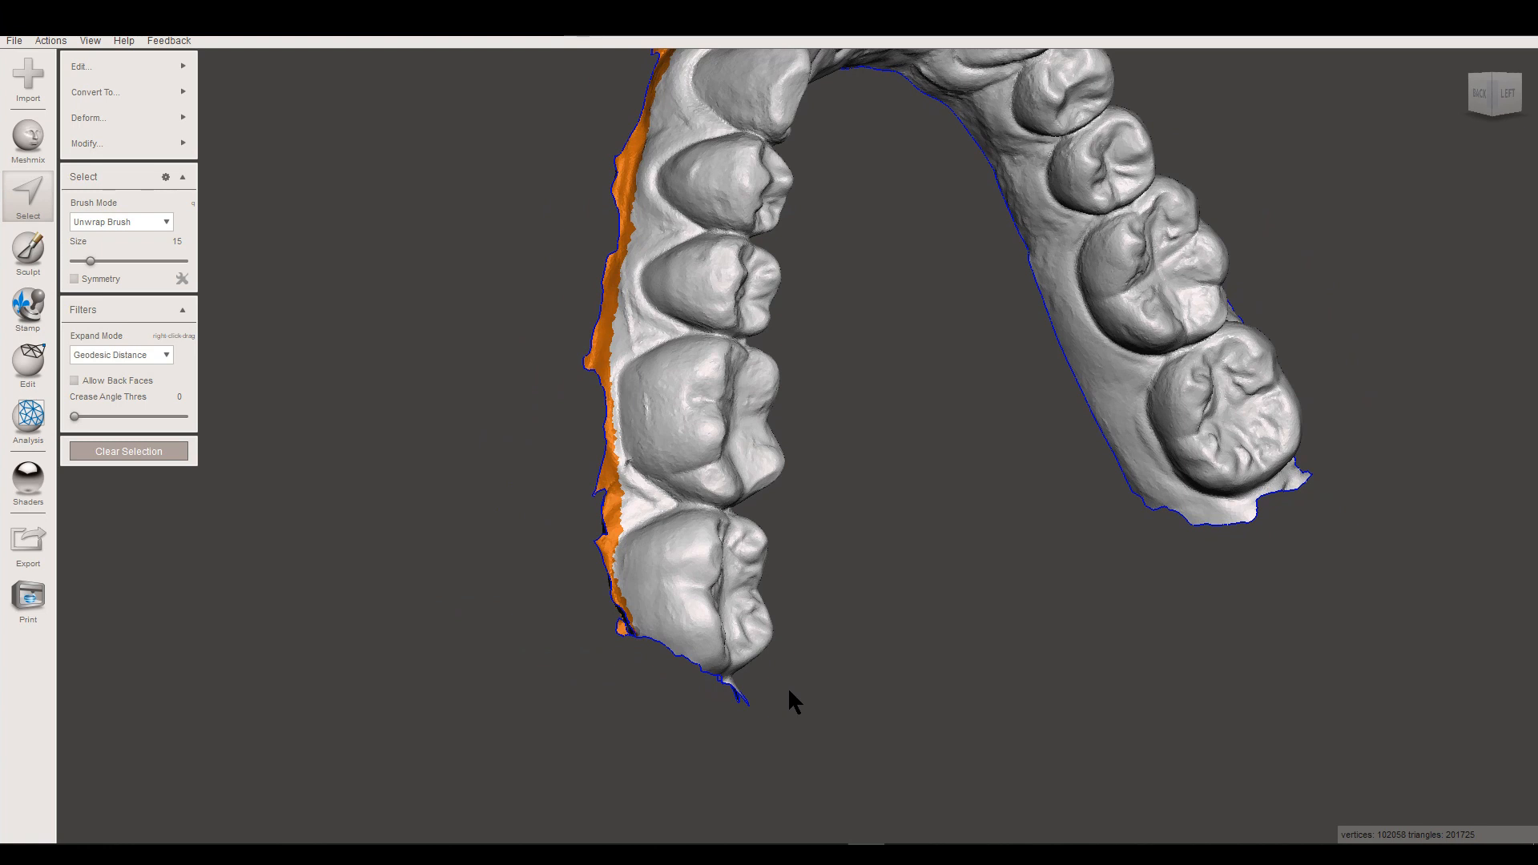
pyautogui.press('Delete')
# - Loop around the jagged gum edge and spikes behind the last molar on this side and delete them
pyautogui.moveTo(787, 686); pyautogui.dragTo(604, 714, button='right')
pyautogui.scroll(8, 606, 717)
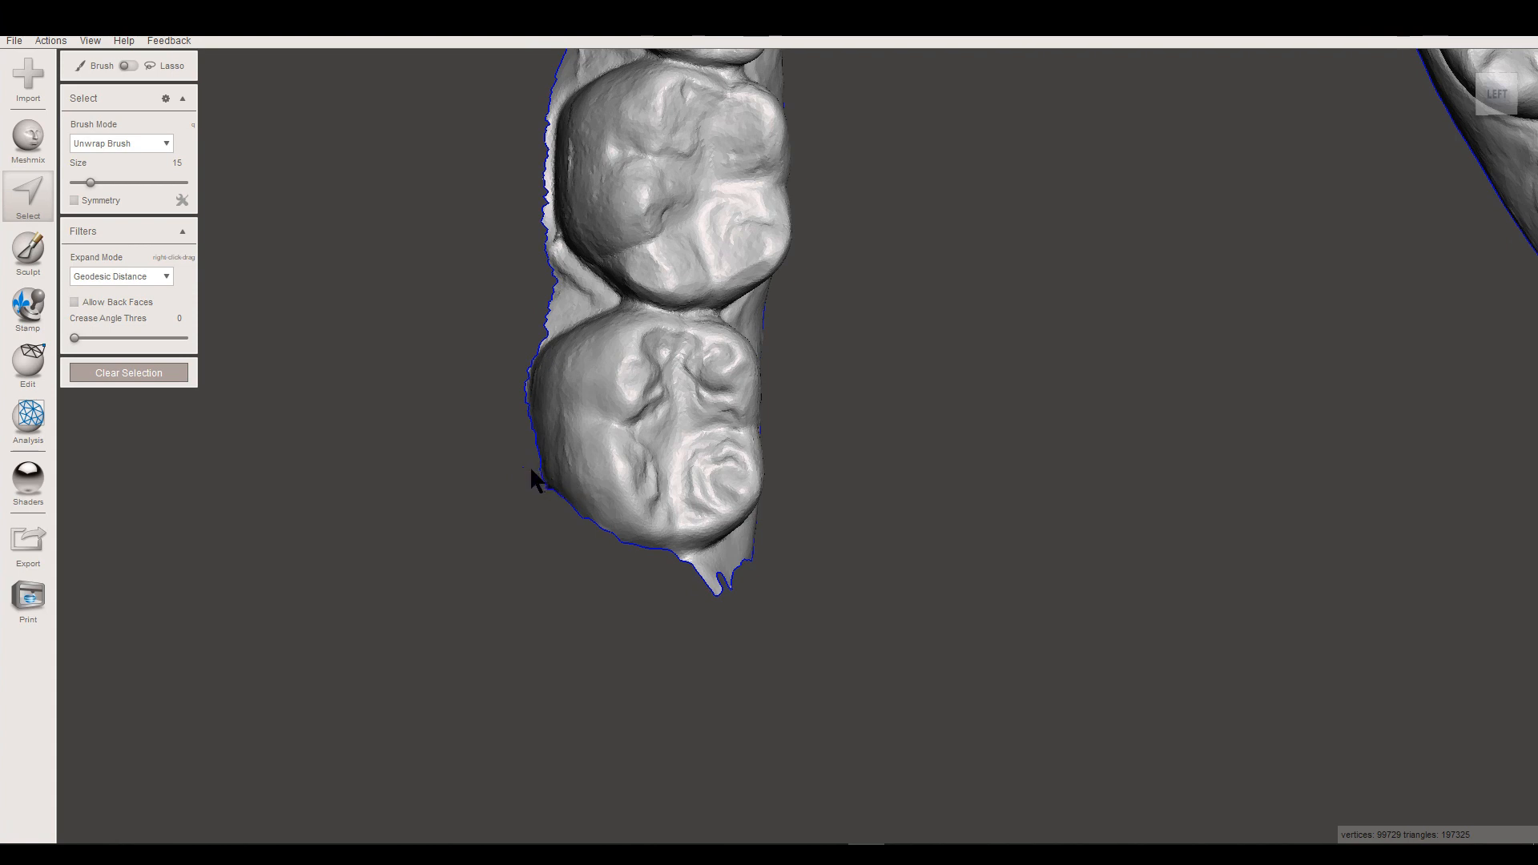
pyautogui.moveTo(583, 508); pyautogui.dragTo(633, 536)
pyautogui.moveTo(794, 565); pyautogui.dragTo(699, 711)
pyautogui.moveTo(511, 475); pyautogui.dragTo(518, 470)
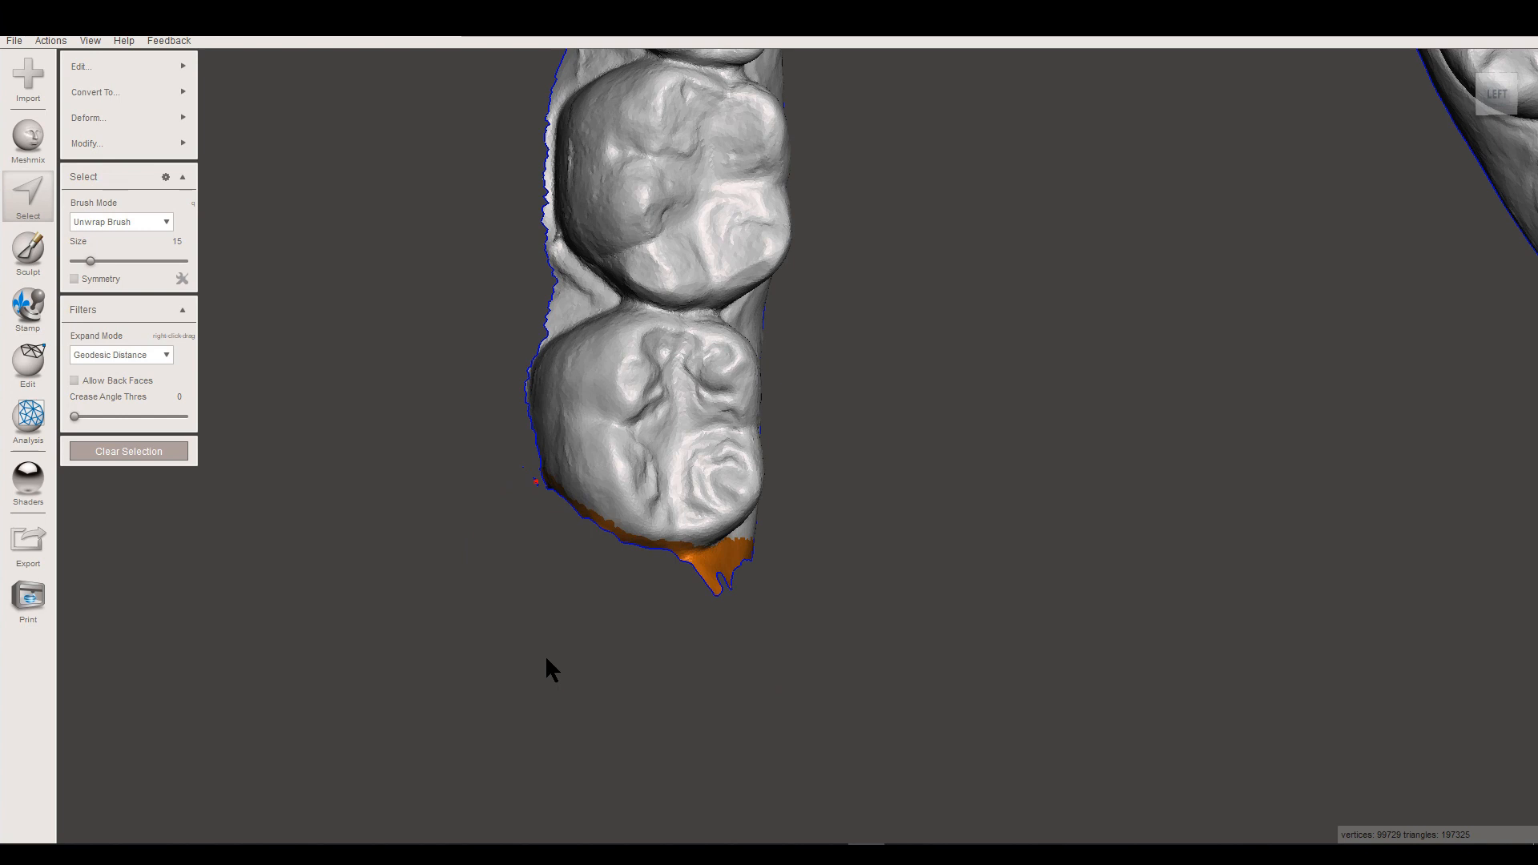
pyautogui.press('Delete')
# - Select the remaining uneven sliver at the inner back corner behind the same molar and delete it
pyautogui.moveTo(904, 574); pyautogui.dragTo(735, 573, button='right')
pyautogui.scroll(-1, 694, 565)
pyautogui.scroll(1, 698, 541)
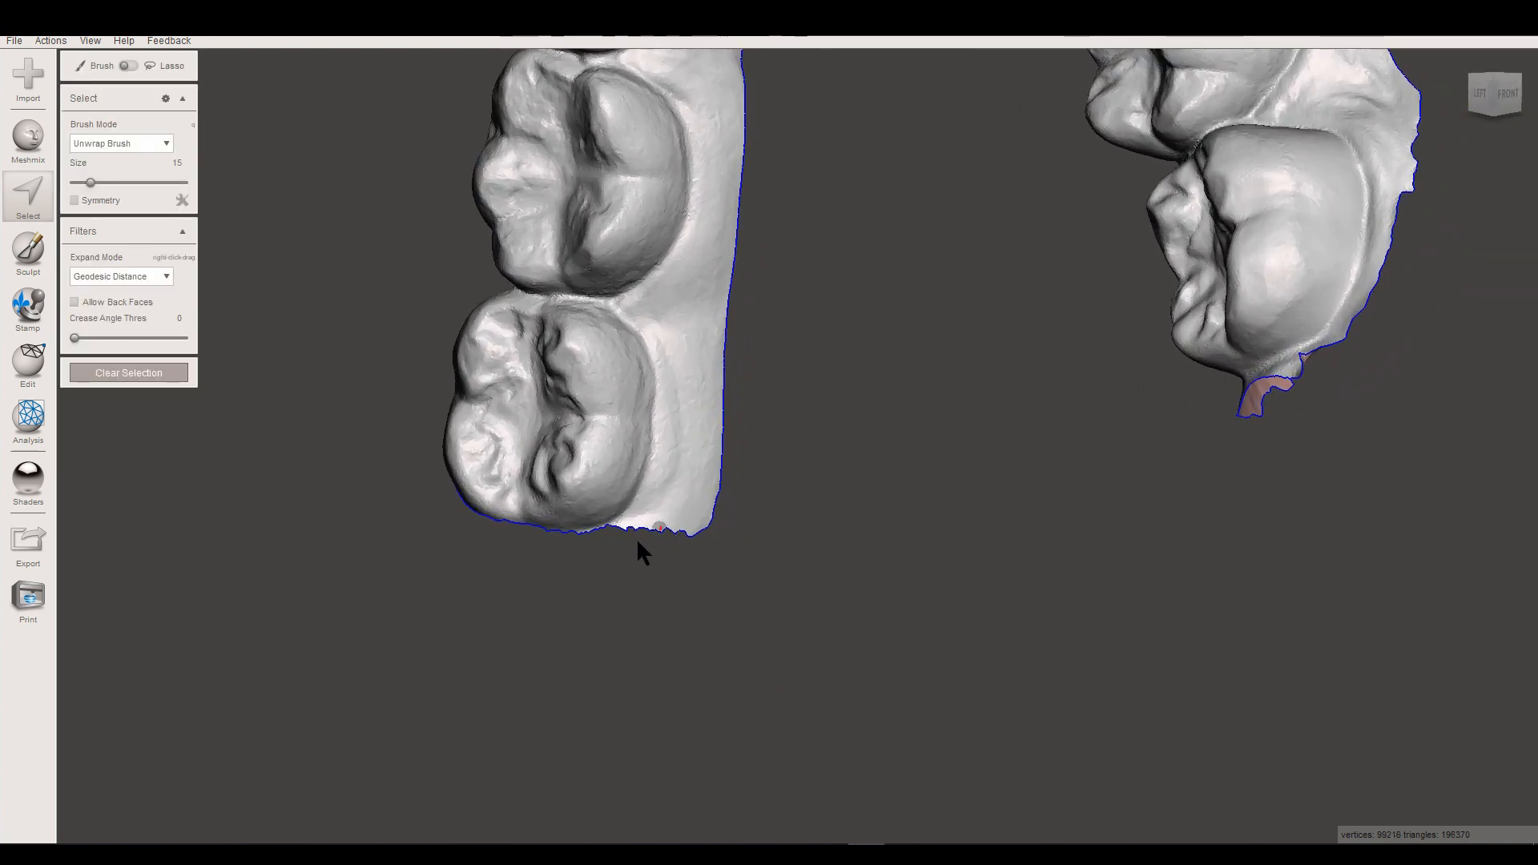
pyautogui.moveTo(610, 538)
pyautogui.mouseDown()
pyautogui.moveTo(669, 515)
pyautogui.moveTo(773, 521)
pyautogui.moveTo(609, 592)
pyautogui.mouseUp()
pyautogui.press('Delete')
pyautogui.moveTo(696, 603)
pyautogui.mouseDown(button='right')
pyautogui.moveTo(769, 580)
pyautogui.moveTo(837, 521)
pyautogui.mouseUp(button='right')
pyautogui.moveTo(836, 521); pyautogui.dragTo(608, 705, button='middle')
pyautogui.moveTo(635, 599); pyautogui.dragTo(639, 561, button='right')
pyautogui.moveTo(639, 561); pyautogui.dragTo(1046, 639, button='middle')
pyautogui.scroll(5, 569, 562)
pyautogui.moveTo(569, 564); pyautogui.dragTo(681, 527, button='right')
pyautogui.moveTo(681, 528); pyautogui.dragTo(565, 522, button='middle')
pyautogui.moveTo(772, 548)
pyautogui.mouseDown(button='right')
pyautogui.moveTo(642, 490)
pyautogui.moveTo(755, 549)
pyautogui.mouseUp(button='right')
pyautogui.moveTo(748, 569)
pyautogui.mouseDown()
pyautogui.moveTo(819, 437)
pyautogui.moveTo(898, 437)
pyautogui.mouseUp()
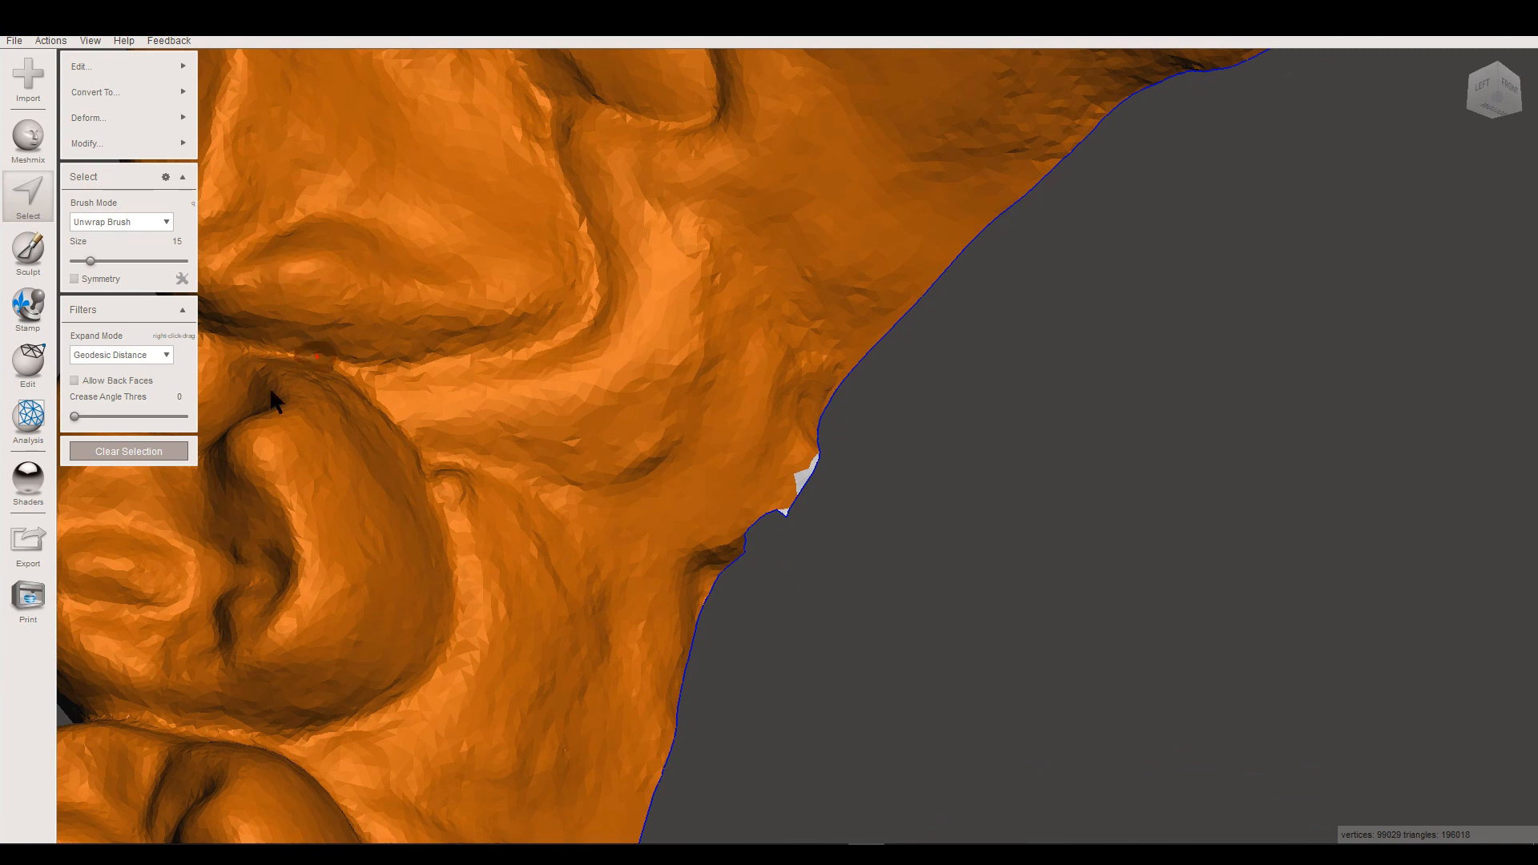
pyautogui.click(173, 461)
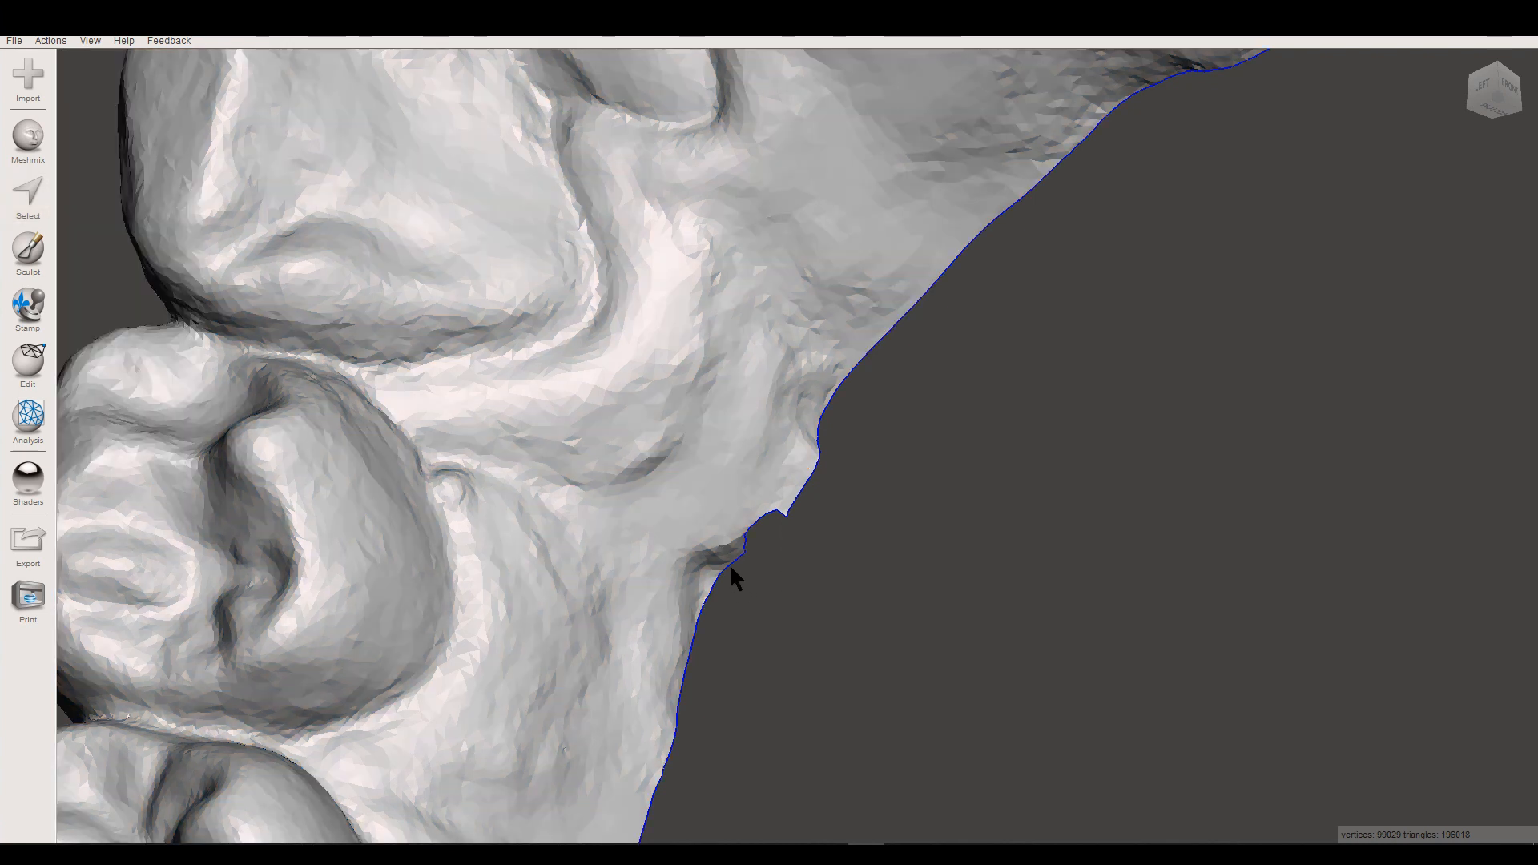
pyautogui.click(42, 203)
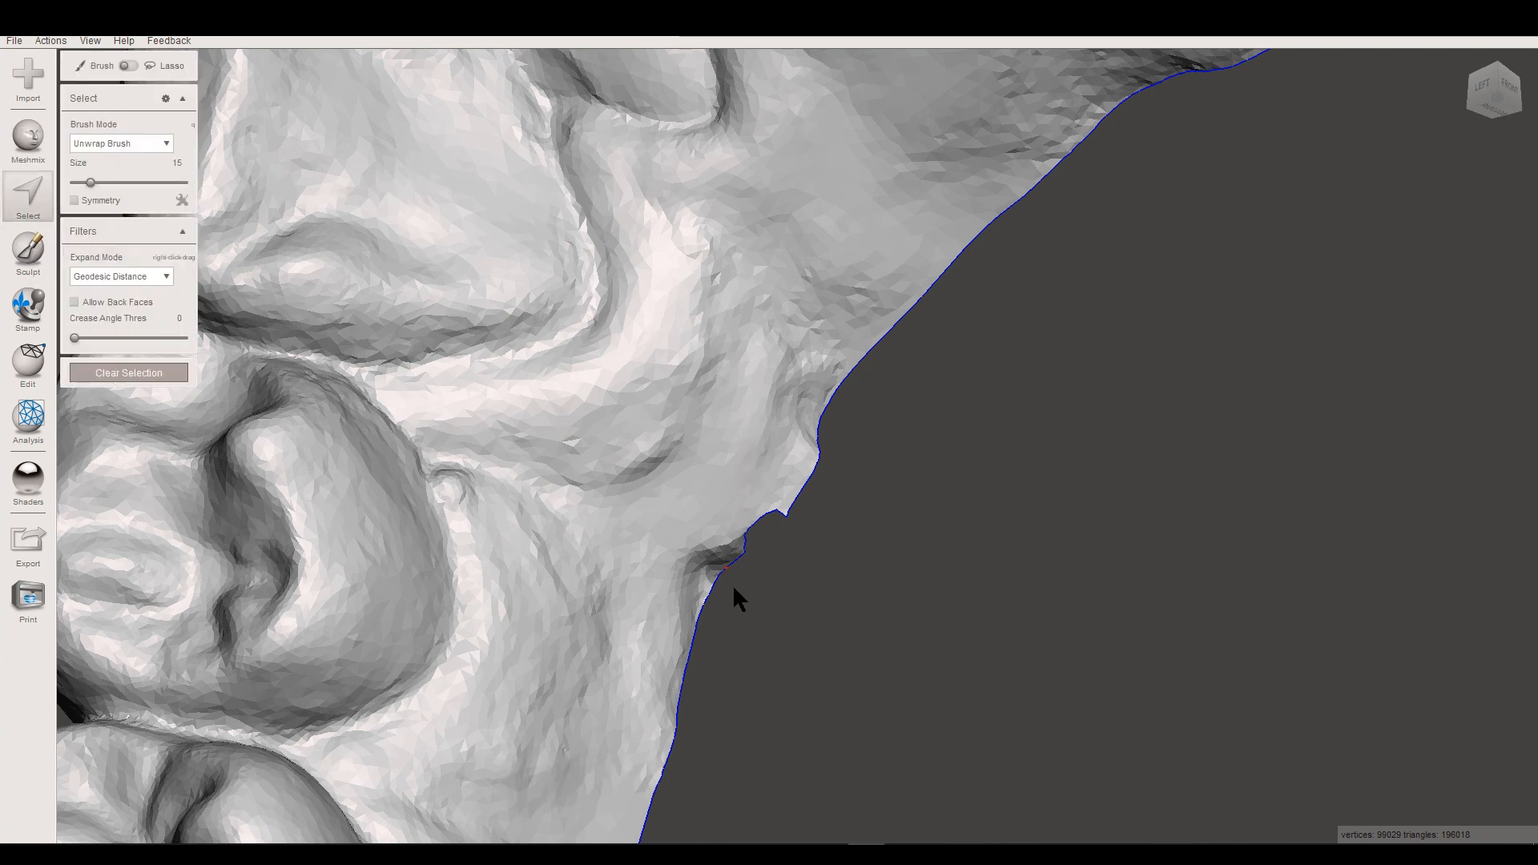
pyautogui.moveTo(874, 503); pyautogui.dragTo(747, 621)
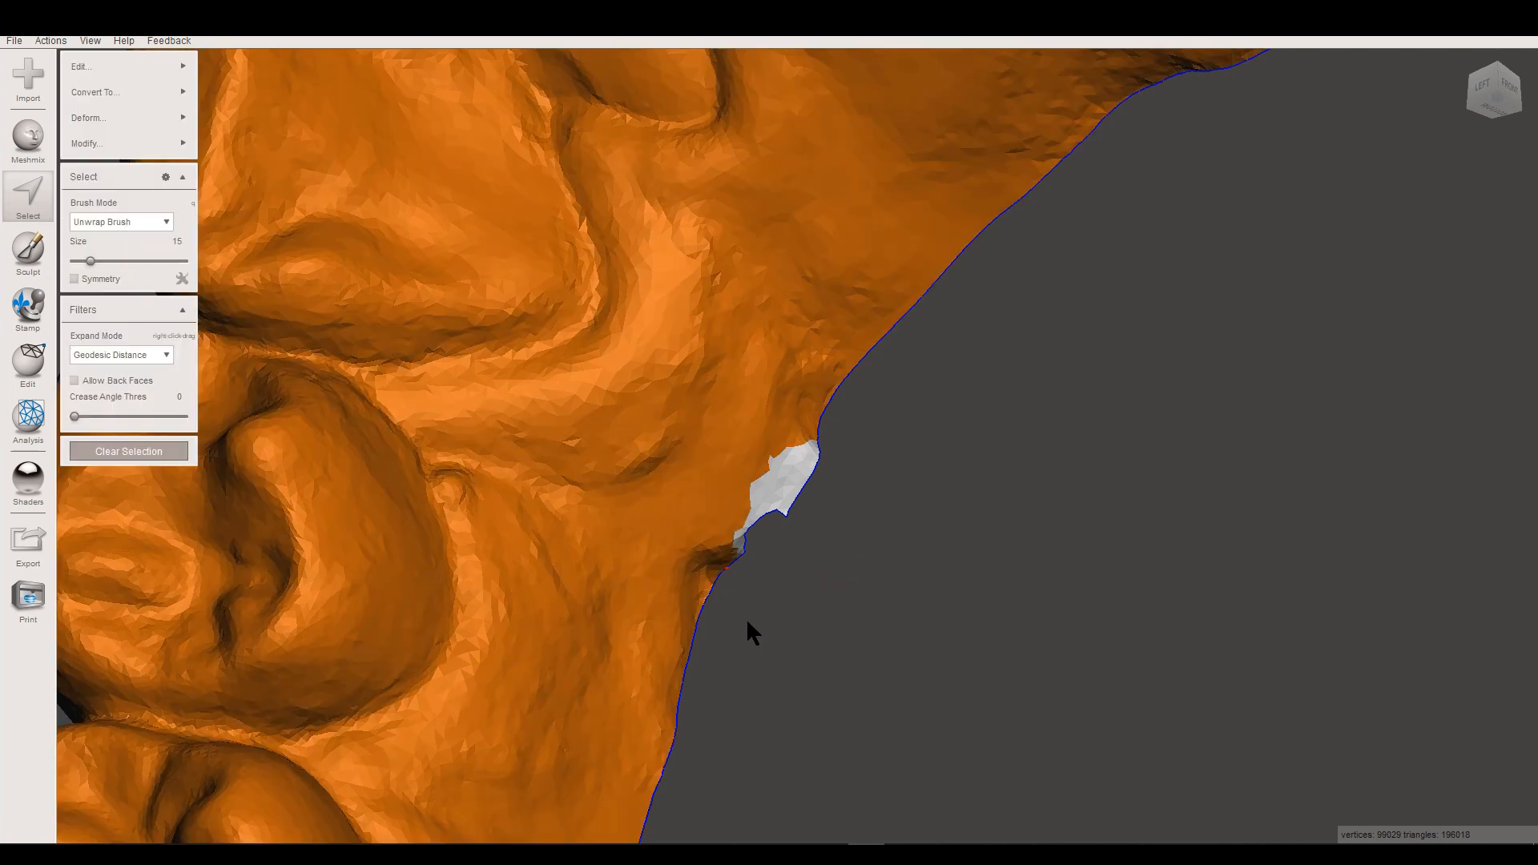
pyautogui.click(120, 451)
pyautogui.click(24, 215)
# - Loop around the notched gum patch on the inner edge beside the premolar and delete the selected faces
pyautogui.moveTo(1062, 520)
pyautogui.mouseDown(button='right')
pyautogui.moveTo(1002, 538)
pyautogui.moveTo(925, 408)
pyautogui.mouseUp(button='right')
pyautogui.moveTo(933, 432)
pyautogui.mouseDown()
pyautogui.moveTo(854, 434)
pyautogui.moveTo(784, 531)
pyautogui.moveTo(825, 639)
pyautogui.mouseUp()
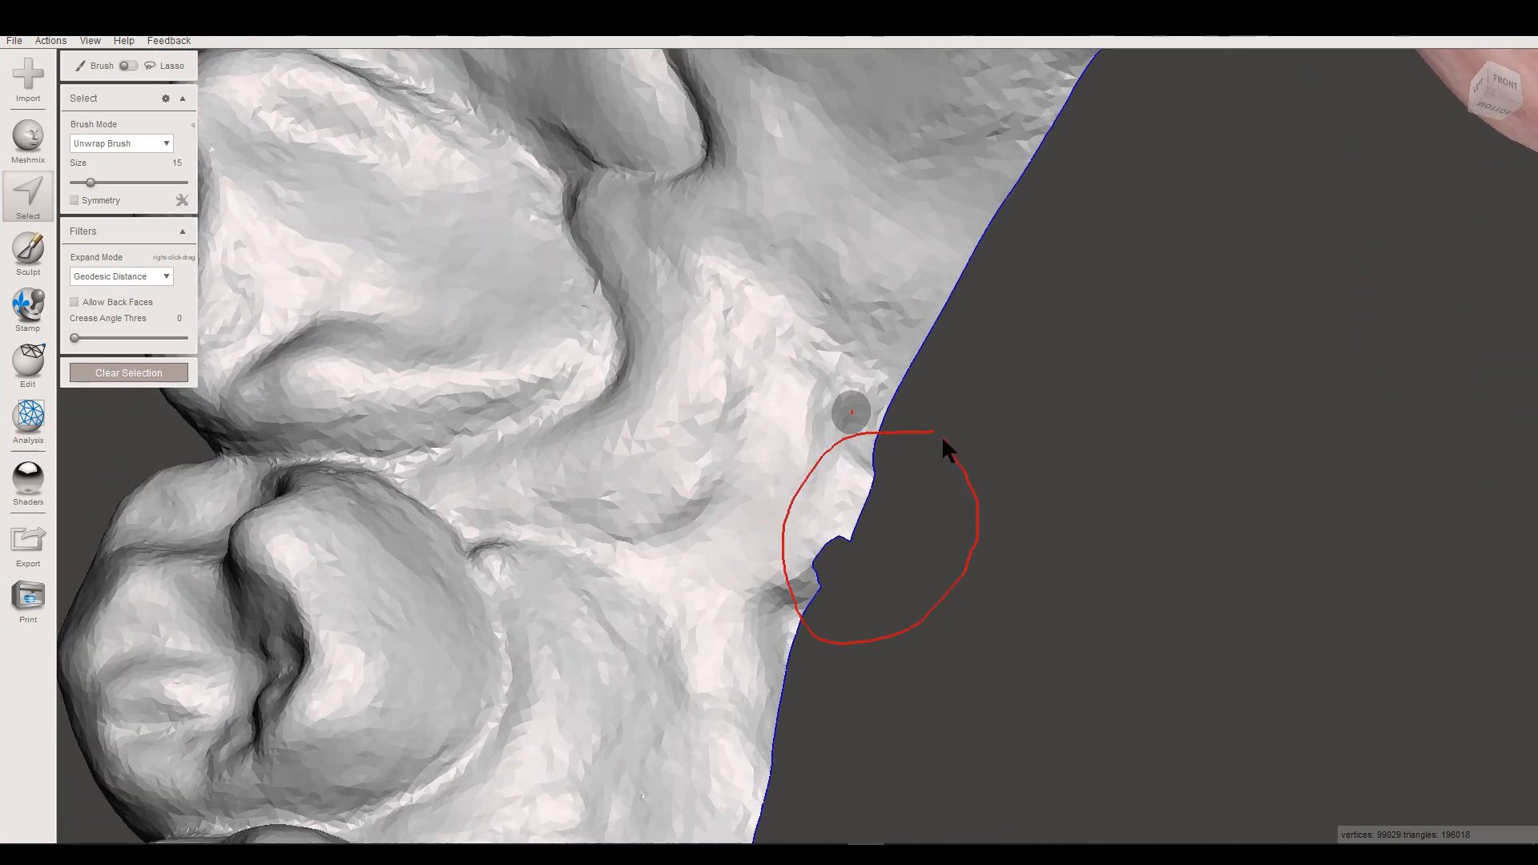
pyautogui.moveTo(942, 435); pyautogui.dragTo(941, 432)
pyautogui.moveTo(1020, 591); pyautogui.dragTo(1114, 649, button='right')
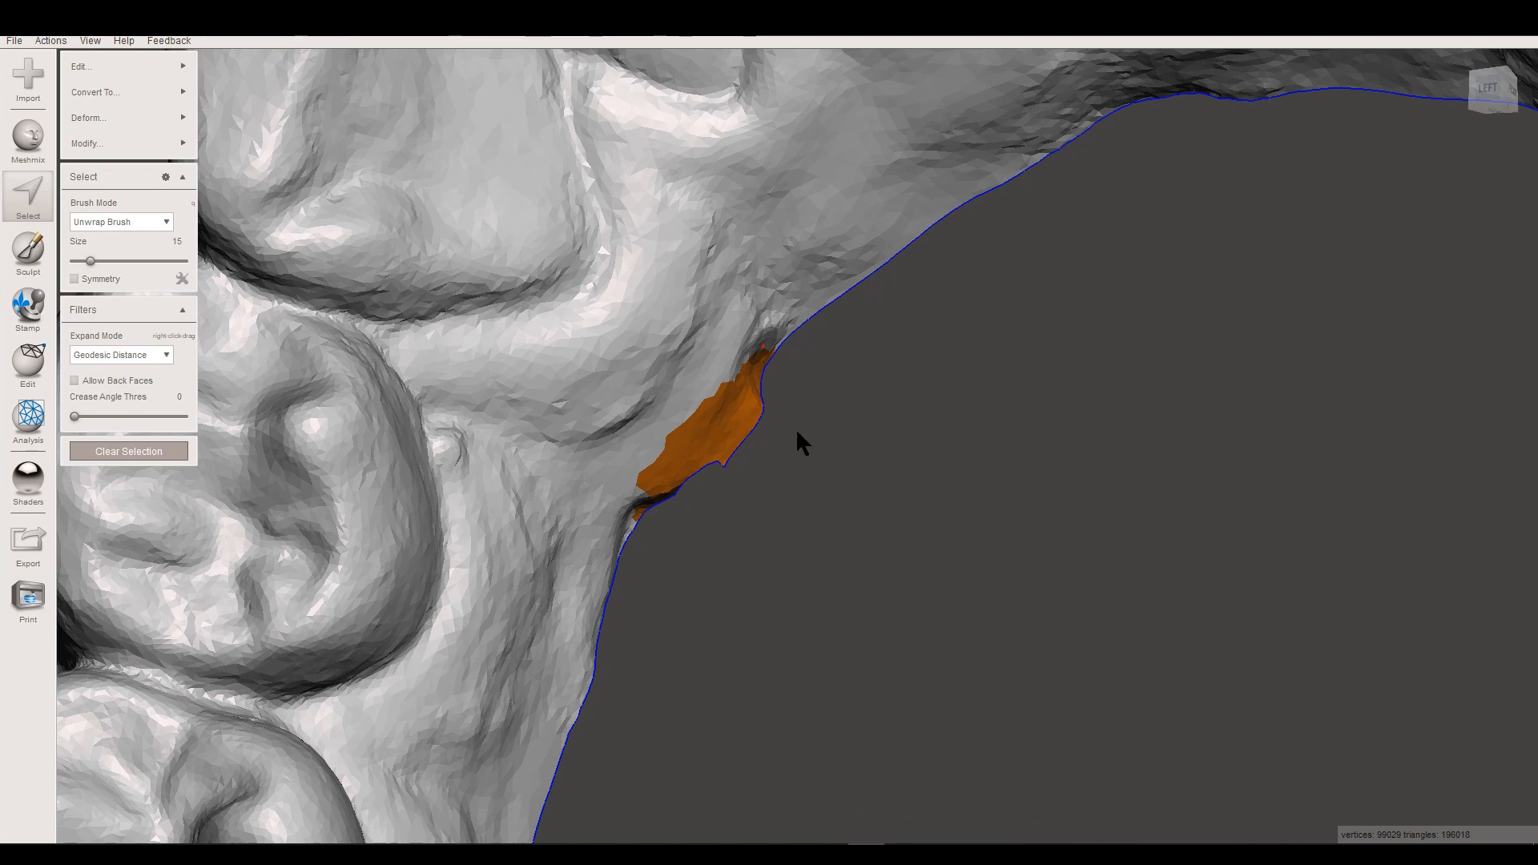
pyautogui.press('Delete')
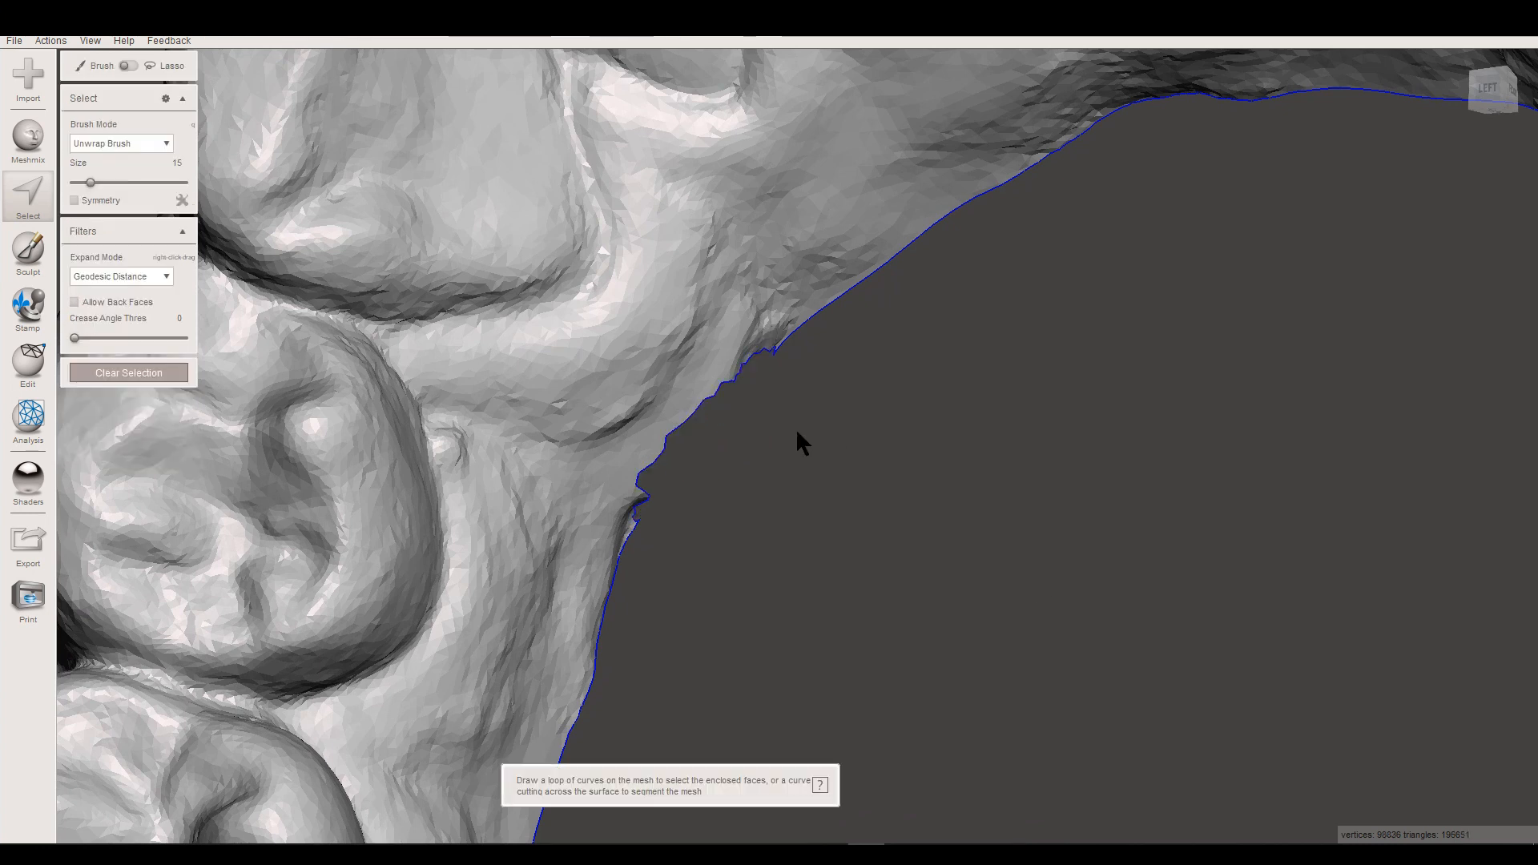
# - Try to select the ragged gum edge behind the opposite side's last molar with one freehand loop
pyautogui.moveTo(766, 515); pyautogui.dragTo(795, 431, button='right')
pyautogui.scroll(-2, 769, 424)
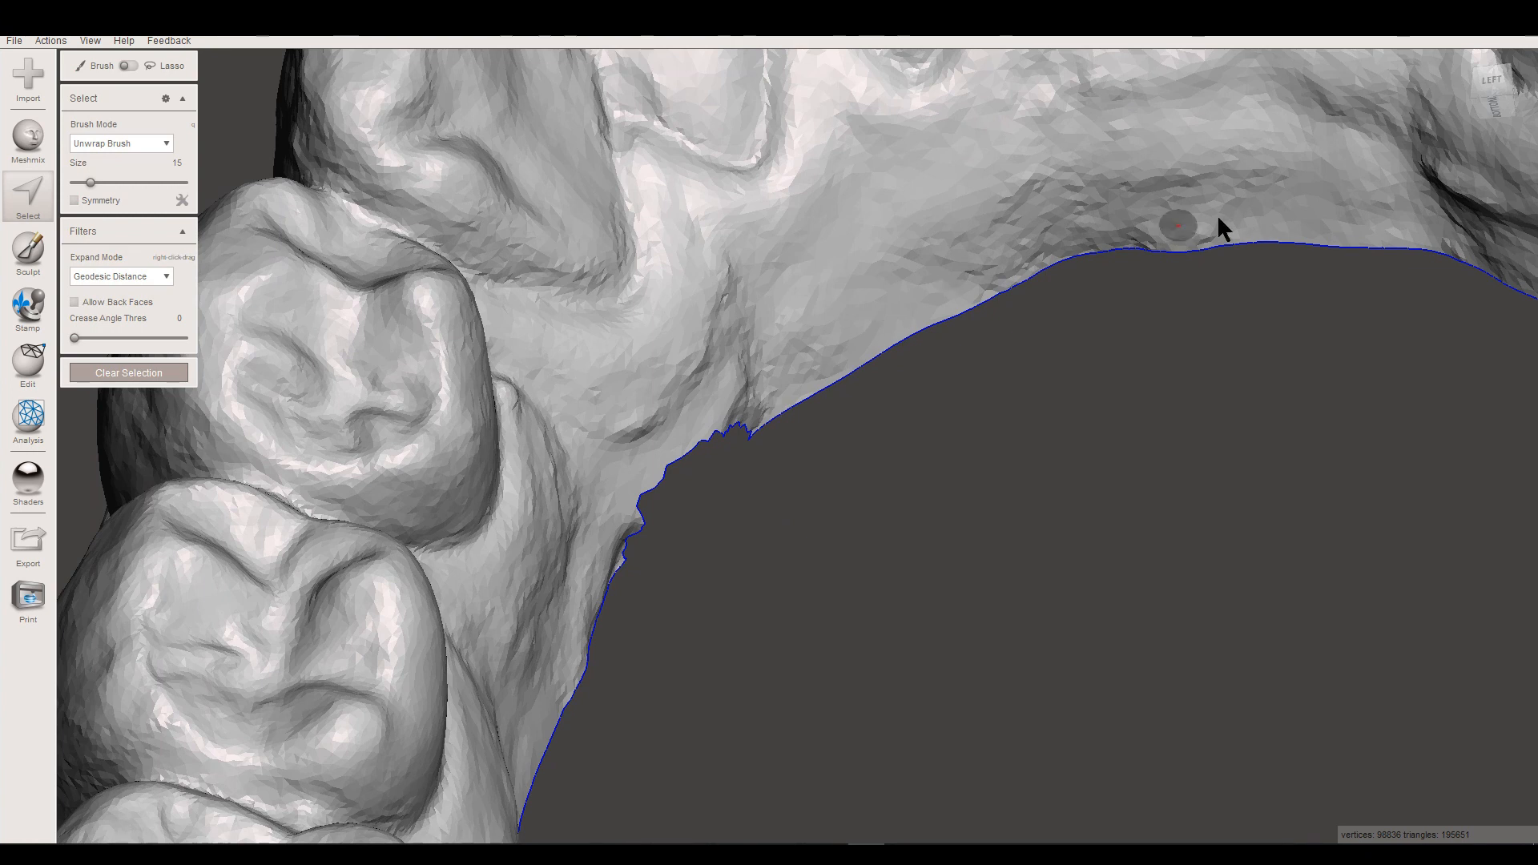
pyautogui.scroll(-4, 491, 329)
pyautogui.moveTo(789, 427); pyautogui.dragTo(725, 382, button='right')
pyautogui.moveTo(1059, 479); pyautogui.dragTo(1128, 555, button='right')
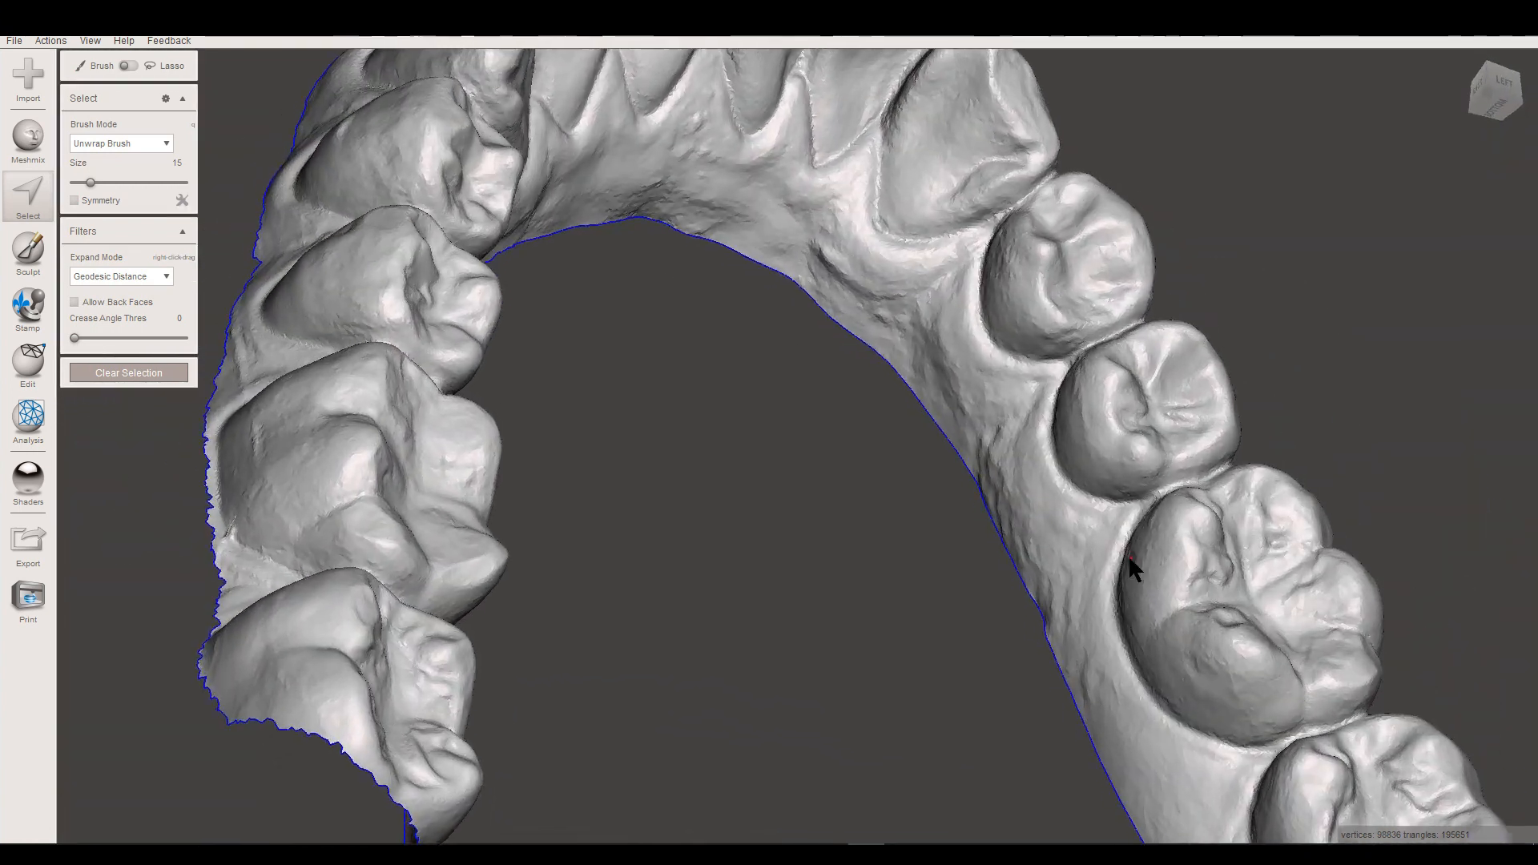
pyautogui.moveTo(1128, 554); pyautogui.dragTo(759, 318, button='middle')
pyautogui.moveTo(760, 319); pyautogui.dragTo(794, 520, button='right')
pyautogui.moveTo(795, 520); pyautogui.dragTo(683, 338, button='middle')
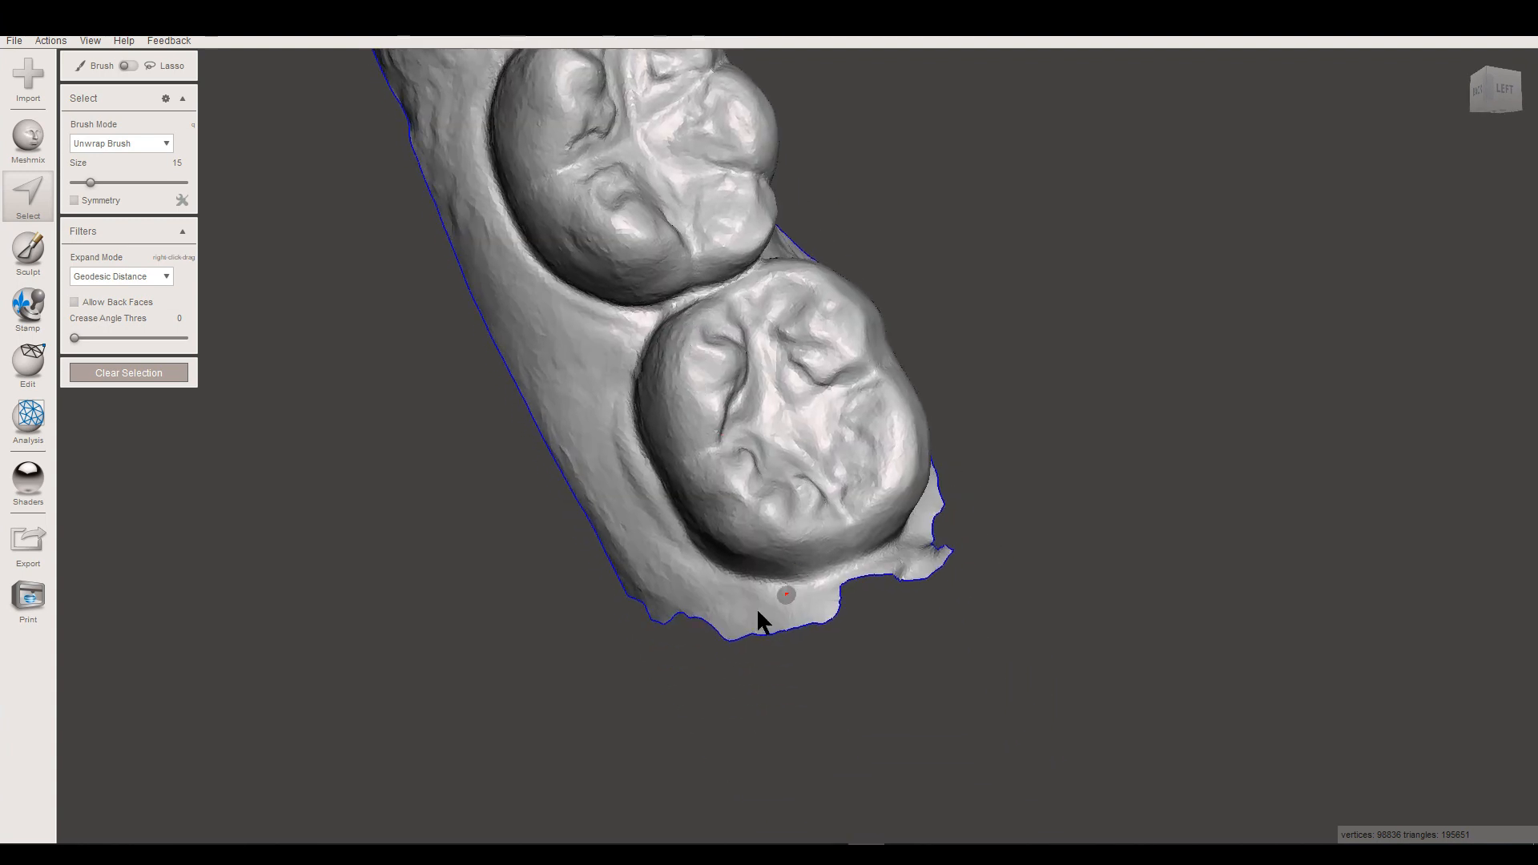
pyautogui.scroll(2, 657, 589)
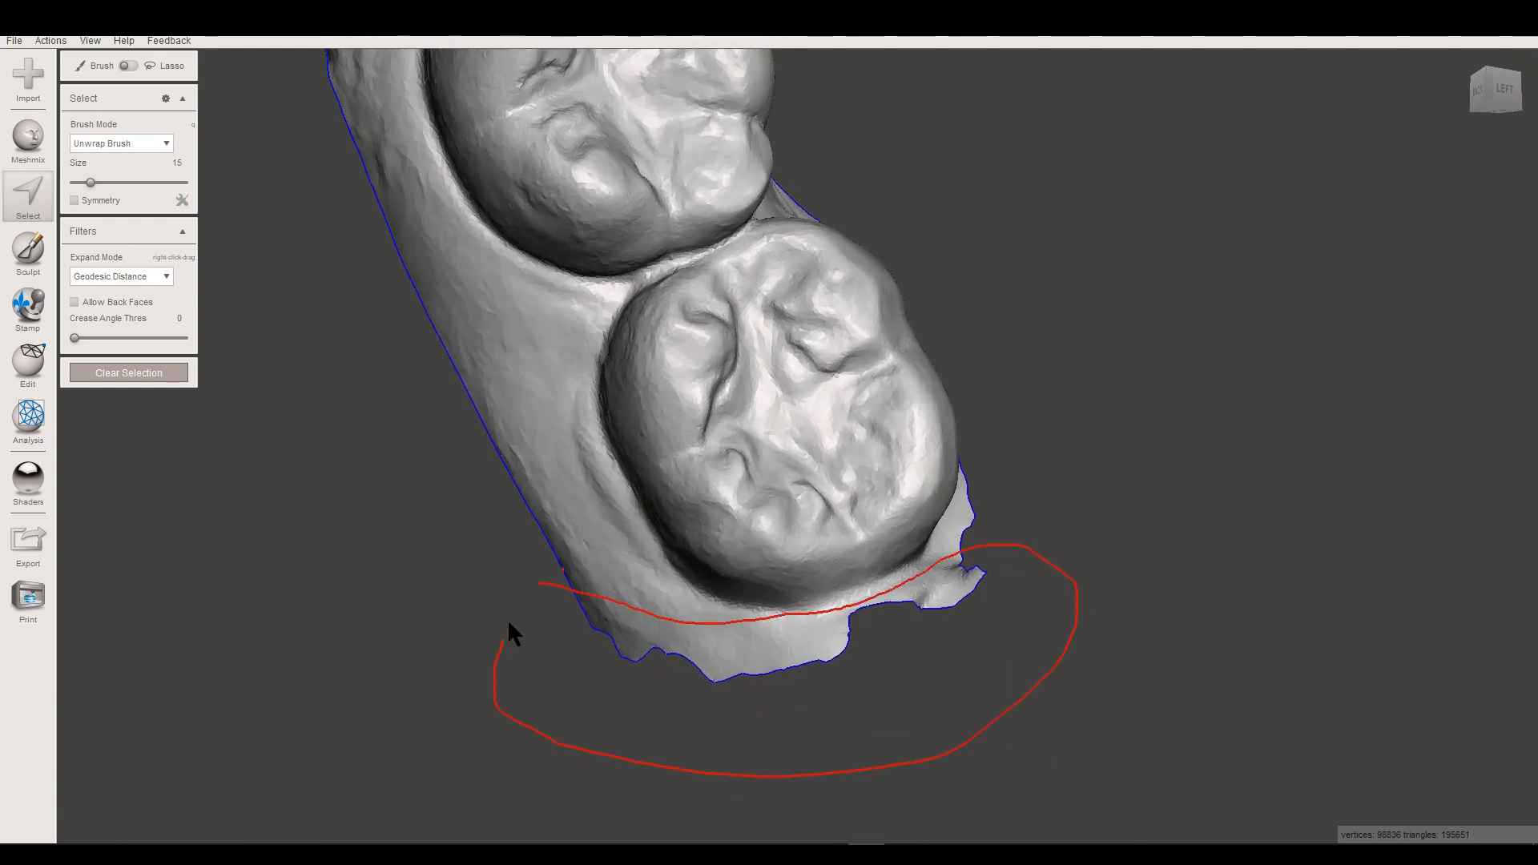
pyautogui.moveTo(525, 594); pyautogui.dragTo(535, 587)
# - Select the ragged gum edge around the back of the opposite last molar piece by piece, from the inner border to the outer border
pyautogui.moveTo(652, 618)
pyautogui.mouseDown(button='right')
pyautogui.moveTo(721, 591)
pyautogui.moveTo(582, 490)
pyautogui.mouseUp(button='right')
pyautogui.moveTo(551, 425); pyautogui.dragTo(623, 485)
pyautogui.moveTo(529, 452); pyautogui.dragTo(547, 438)
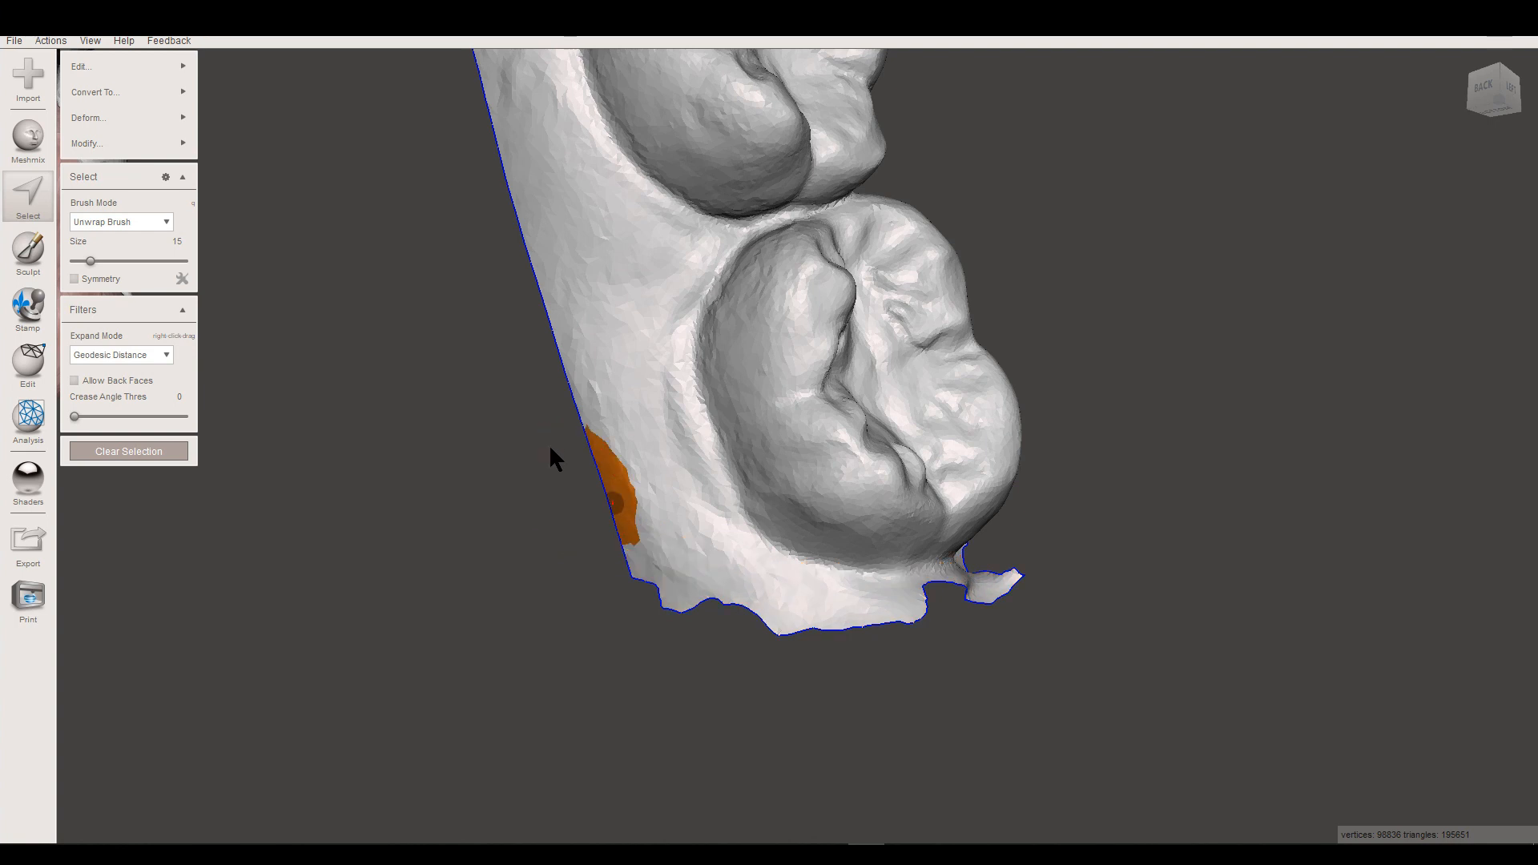
pyautogui.moveTo(893, 608); pyautogui.dragTo(793, 604, button='right')
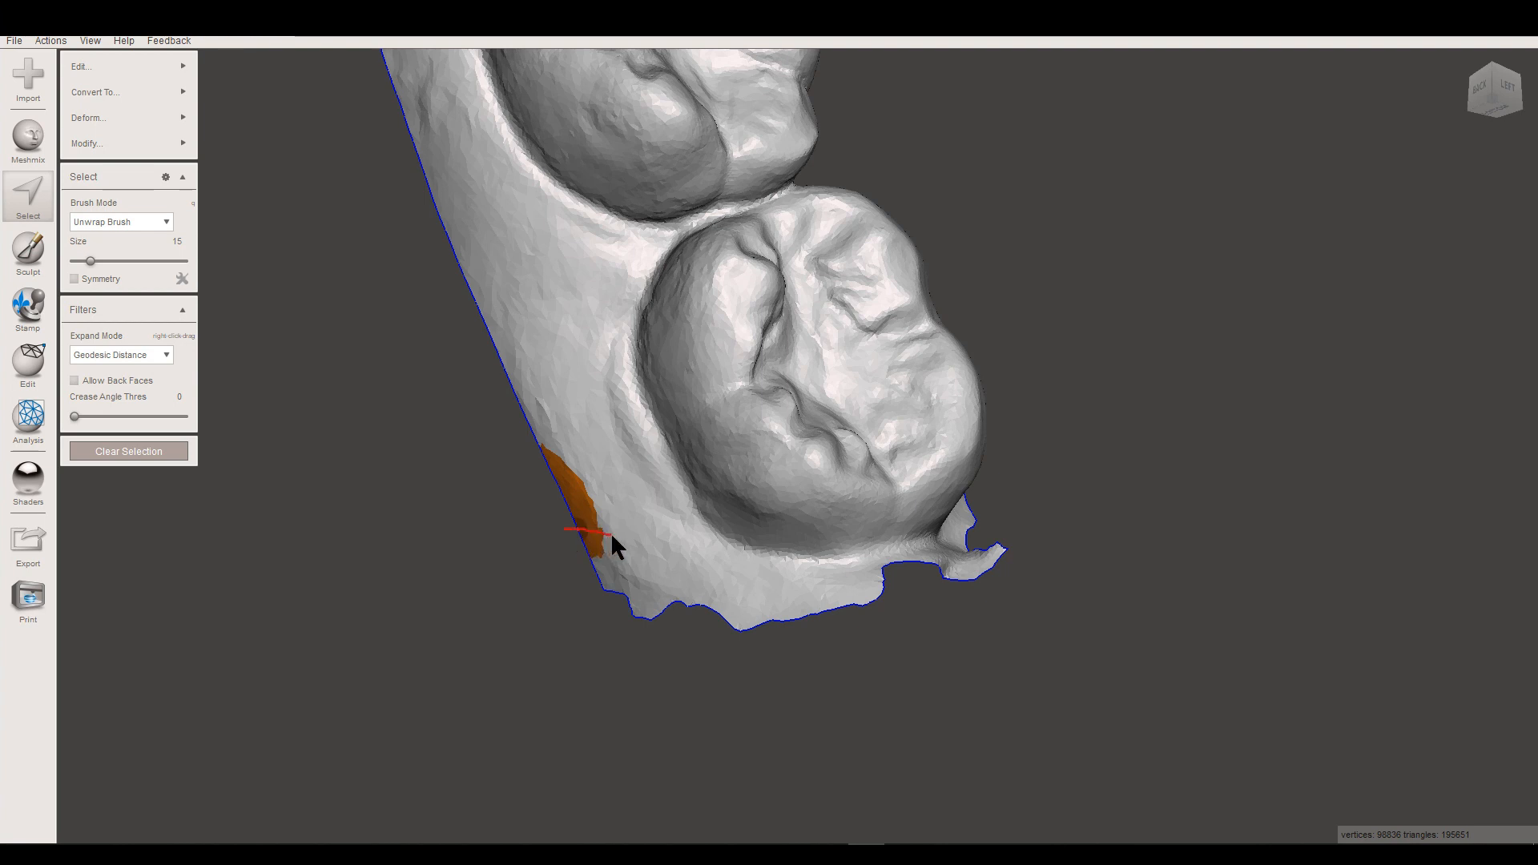
pyautogui.moveTo(691, 551); pyautogui.dragTo(775, 561)
pyautogui.moveTo(900, 561); pyautogui.dragTo(950, 539)
pyautogui.moveTo(1106, 588)
pyautogui.mouseDown()
pyautogui.moveTo(587, 729)
pyautogui.moveTo(545, 541)
pyautogui.mouseUp()
pyautogui.moveTo(929, 634); pyautogui.dragTo(745, 728, button='right')
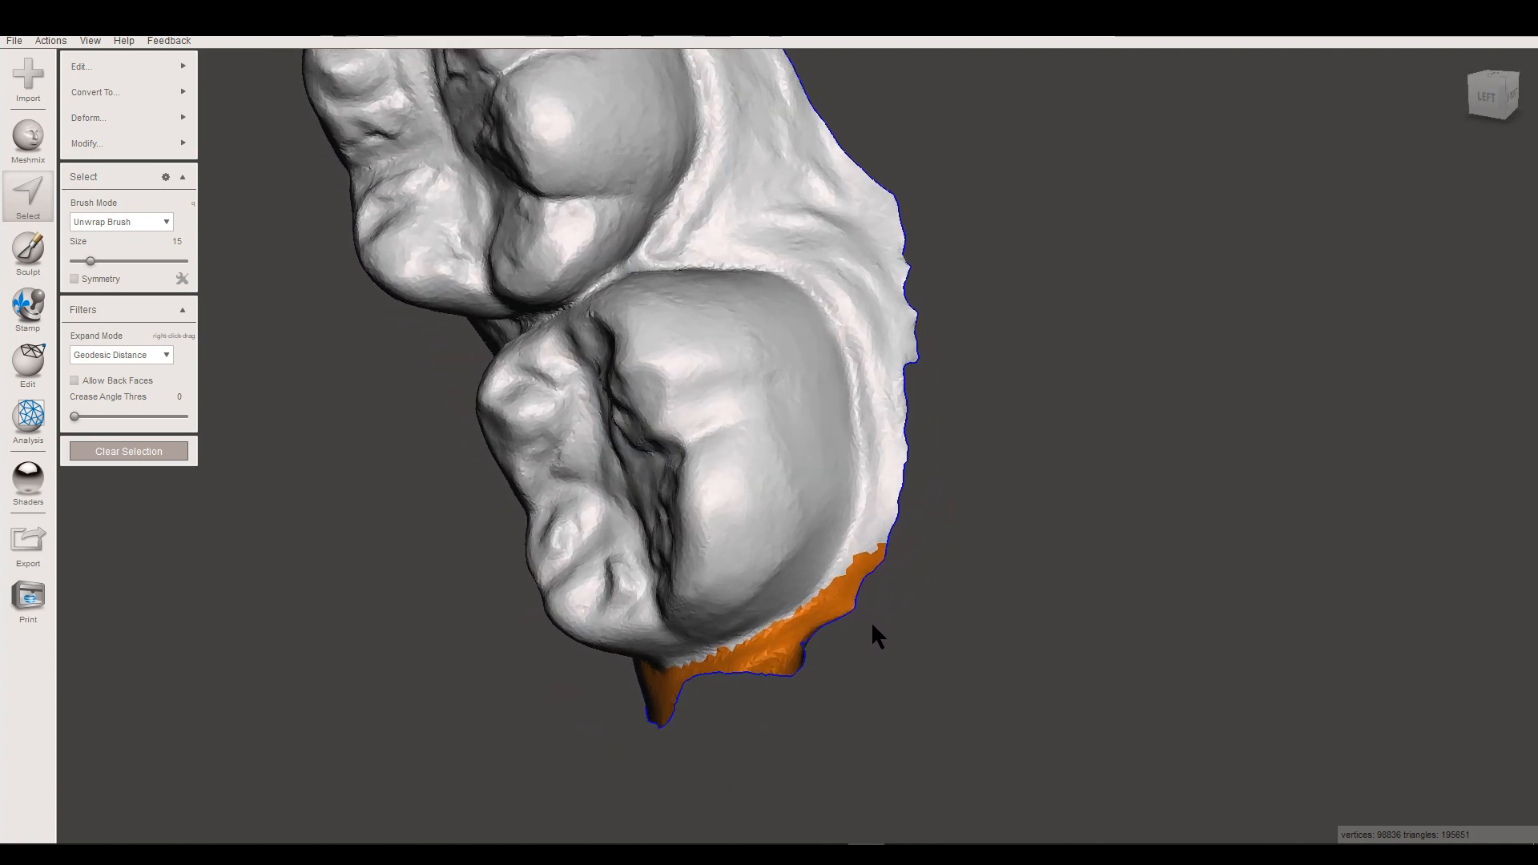
pyautogui.moveTo(873, 614)
pyautogui.mouseDown()
pyautogui.moveTo(890, 221)
pyautogui.moveTo(1063, 231)
pyautogui.moveTo(946, 599)
pyautogui.moveTo(874, 617)
pyautogui.mouseUp()
pyautogui.moveTo(762, 628); pyautogui.dragTo(879, 531, button='right')
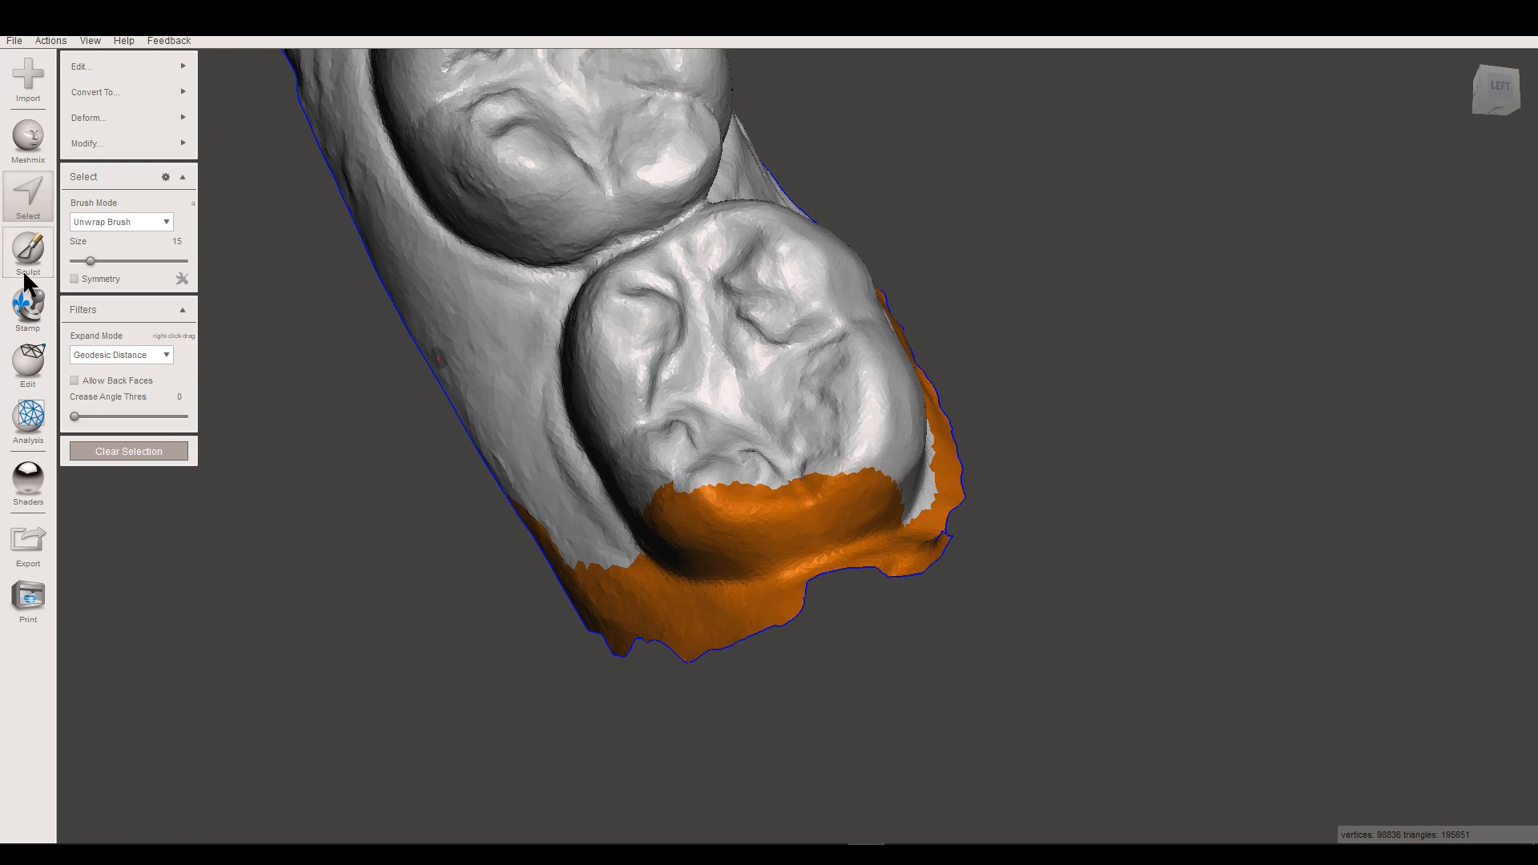
# - Deselect the molar surface caught in the selection with a size 24 brush, and delete the remaining selected gum edge
pyautogui.moveTo(92, 262); pyautogui.dragTo(99, 262)
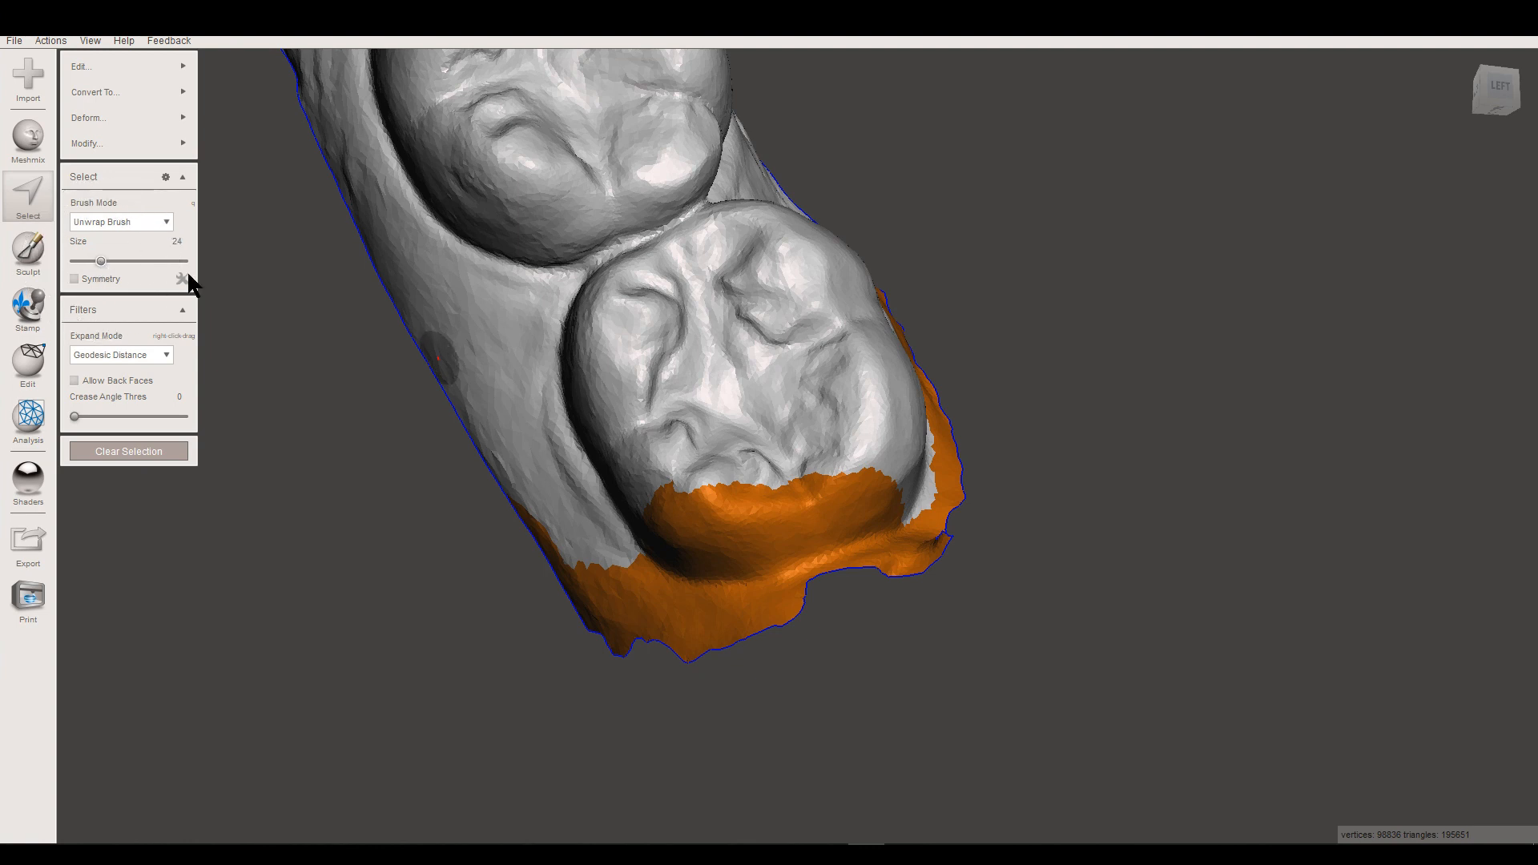
pyautogui.moveTo(672, 496)
pyautogui.keyDown('ctrl'); pyautogui.mouseDown()
pyautogui.moveTo(646, 519)
pyautogui.moveTo(675, 563)
pyautogui.mouseUp(); pyautogui.keyUp('ctrl')
pyautogui.scroll(1, 724, 548)
pyautogui.moveTo(723, 544); pyautogui.dragTo(692, 488, button='right')
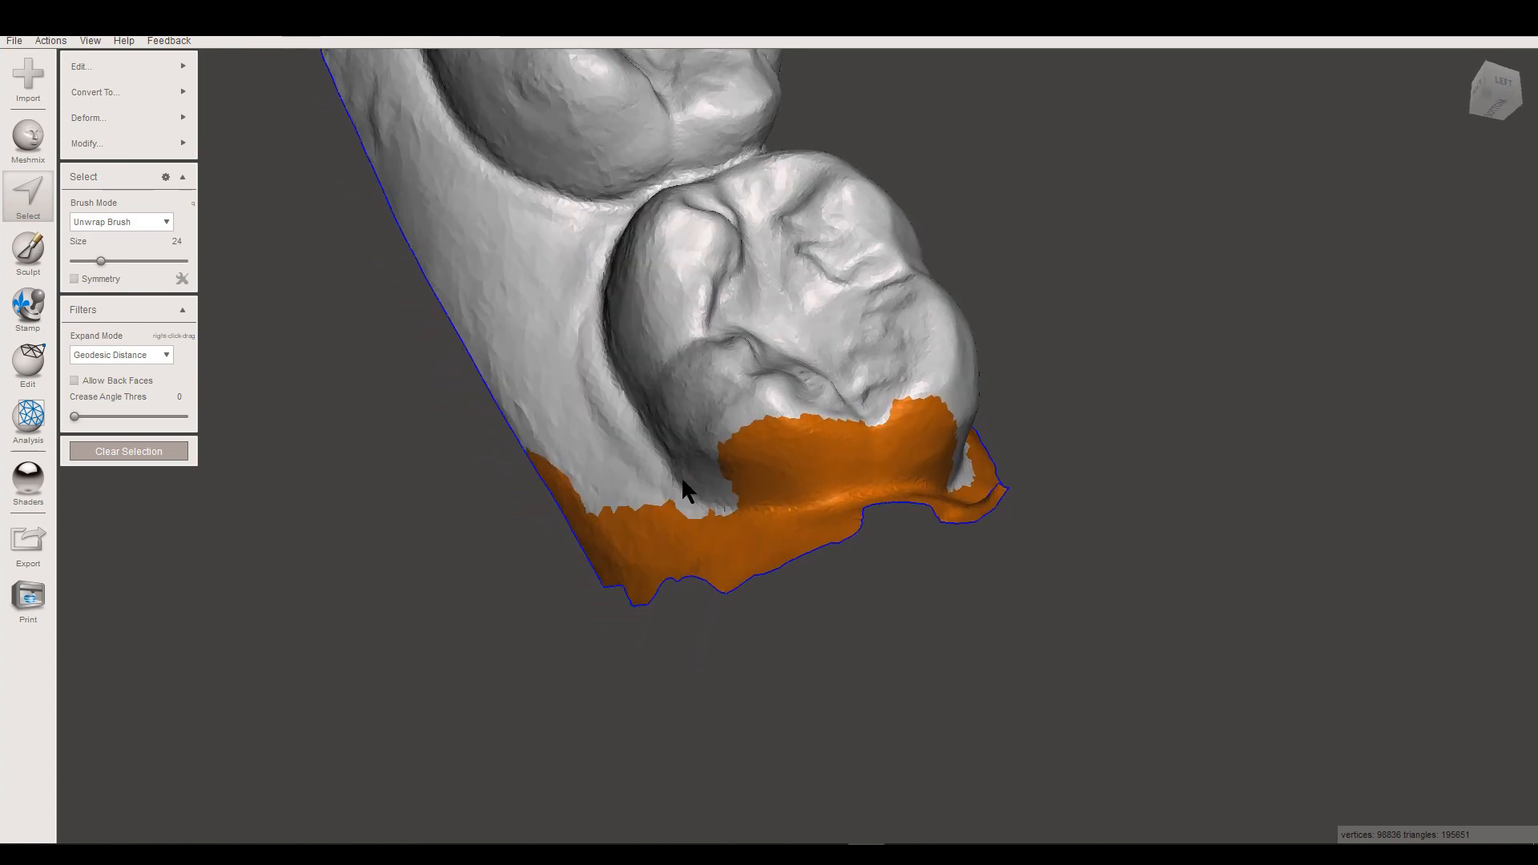
pyautogui.keyDown('ctrl'); pyautogui.moveTo(845, 471); pyautogui.dragTo(907, 466); pyautogui.keyUp('ctrl')
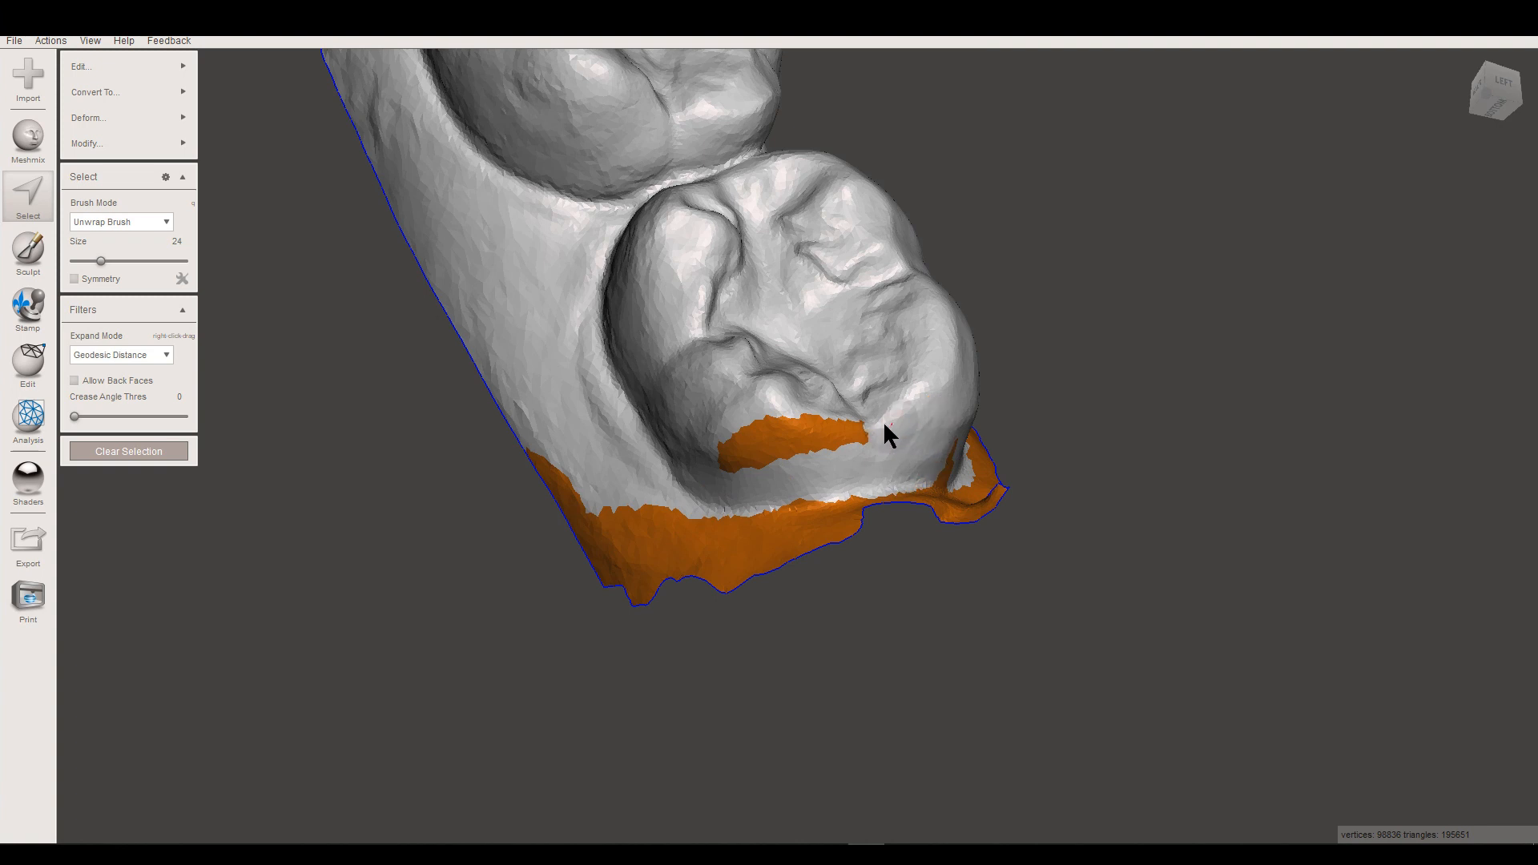
pyautogui.moveTo(1226, 398)
pyautogui.mouseDown(button='right')
pyautogui.moveTo(1184, 432)
pyautogui.moveTo(778, 522)
pyautogui.moveTo(762, 550)
pyautogui.moveTo(897, 617)
pyautogui.moveTo(844, 683)
pyautogui.moveTo(1095, 577)
pyautogui.moveTo(925, 673)
pyautogui.moveTo(961, 700)
pyautogui.moveTo(830, 433)
pyautogui.moveTo(889, 502)
pyautogui.moveTo(1051, 415)
pyautogui.moveTo(1057, 391)
pyautogui.moveTo(1006, 419)
pyautogui.moveTo(866, 576)
pyautogui.moveTo(646, 587)
pyautogui.moveTo(718, 584)
pyautogui.moveTo(686, 587)
pyautogui.moveTo(717, 598)
pyautogui.moveTo(521, 589)
pyautogui.moveTo(877, 556)
pyautogui.moveTo(737, 593)
pyautogui.moveTo(560, 597)
pyautogui.moveTo(810, 582)
pyautogui.moveTo(777, 511)
pyautogui.moveTo(810, 457)
pyautogui.moveTo(820, 549)
pyautogui.mouseUp(button='right')
pyautogui.press('Delete')
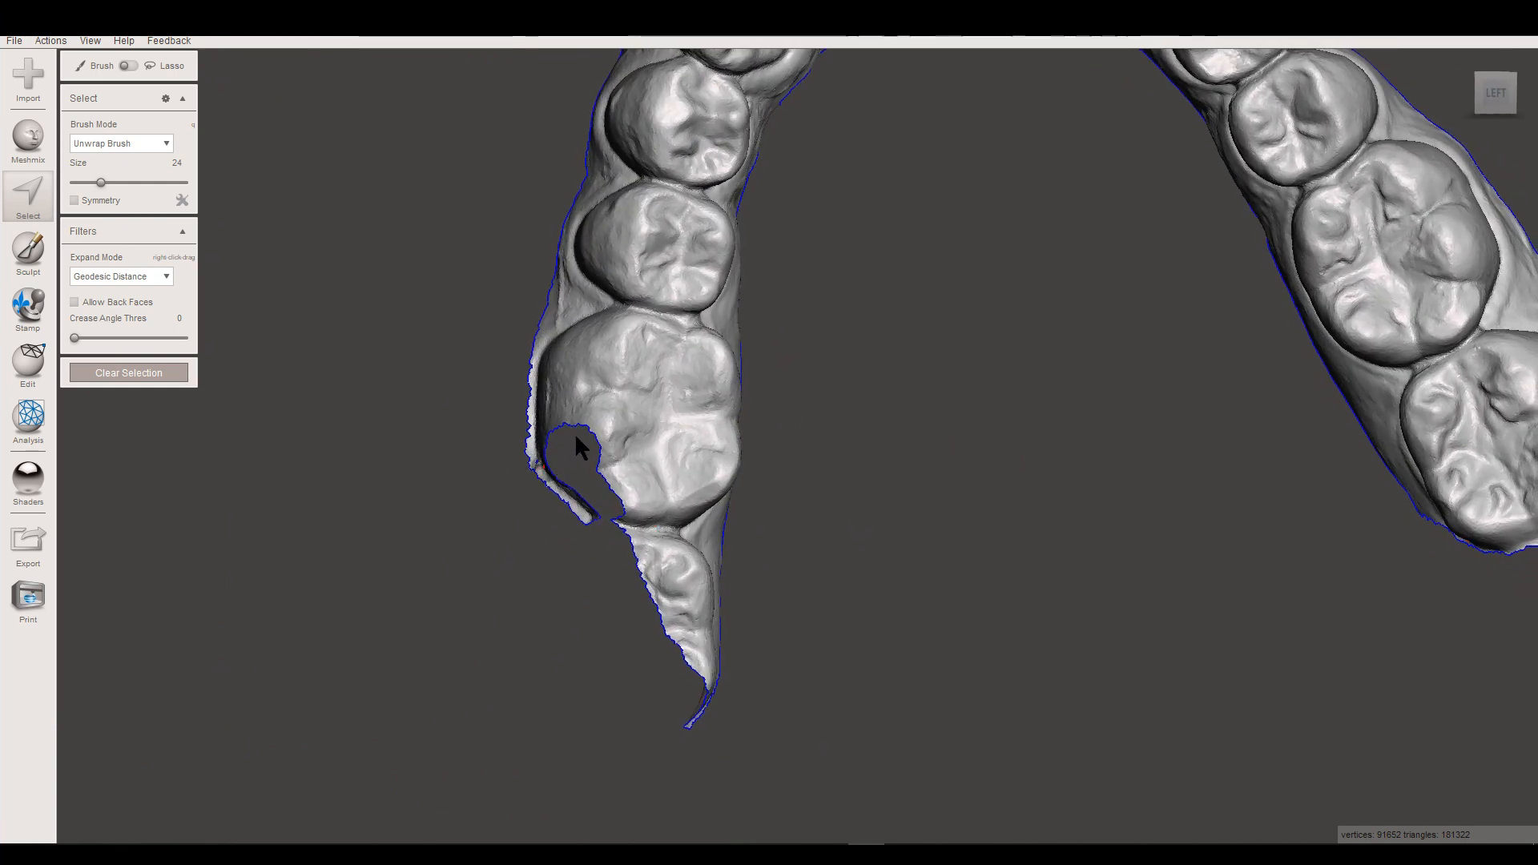
# - Select the thin leftover gum strip along the outer side of the cut molar and delete it
pyautogui.moveTo(577, 434)
pyautogui.mouseDown()
pyautogui.moveTo(553, 383)
pyautogui.moveTo(478, 389)
pyautogui.moveTo(565, 546)
pyautogui.moveTo(598, 530)
pyautogui.moveTo(571, 440)
pyautogui.mouseUp()
pyautogui.moveTo(767, 672)
pyautogui.mouseDown(button='right')
pyautogui.moveTo(700, 662)
pyautogui.moveTo(762, 678)
pyautogui.mouseUp(button='right')
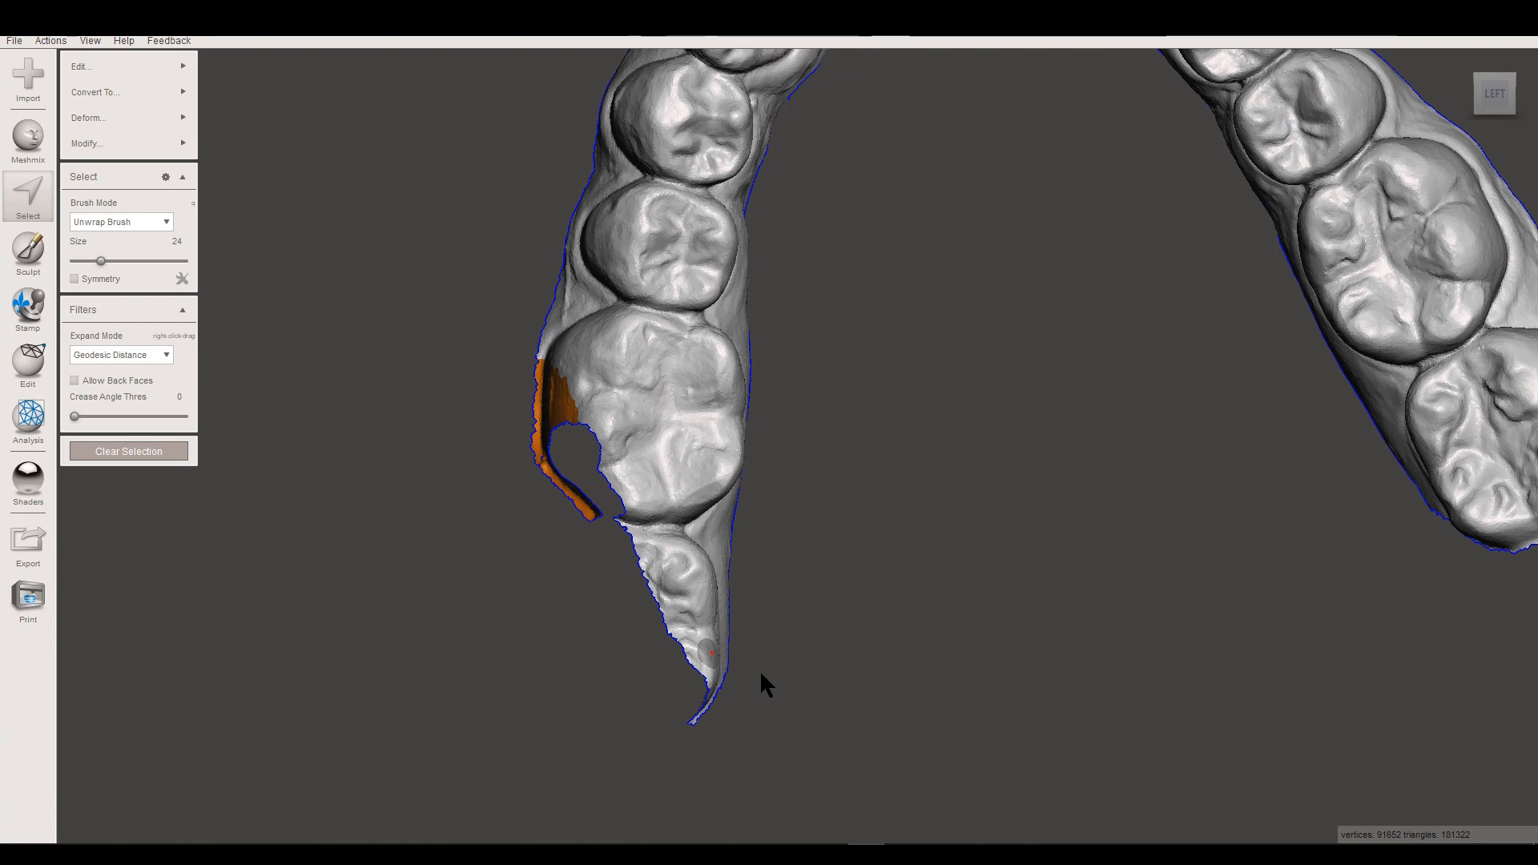
pyautogui.press('Delete')
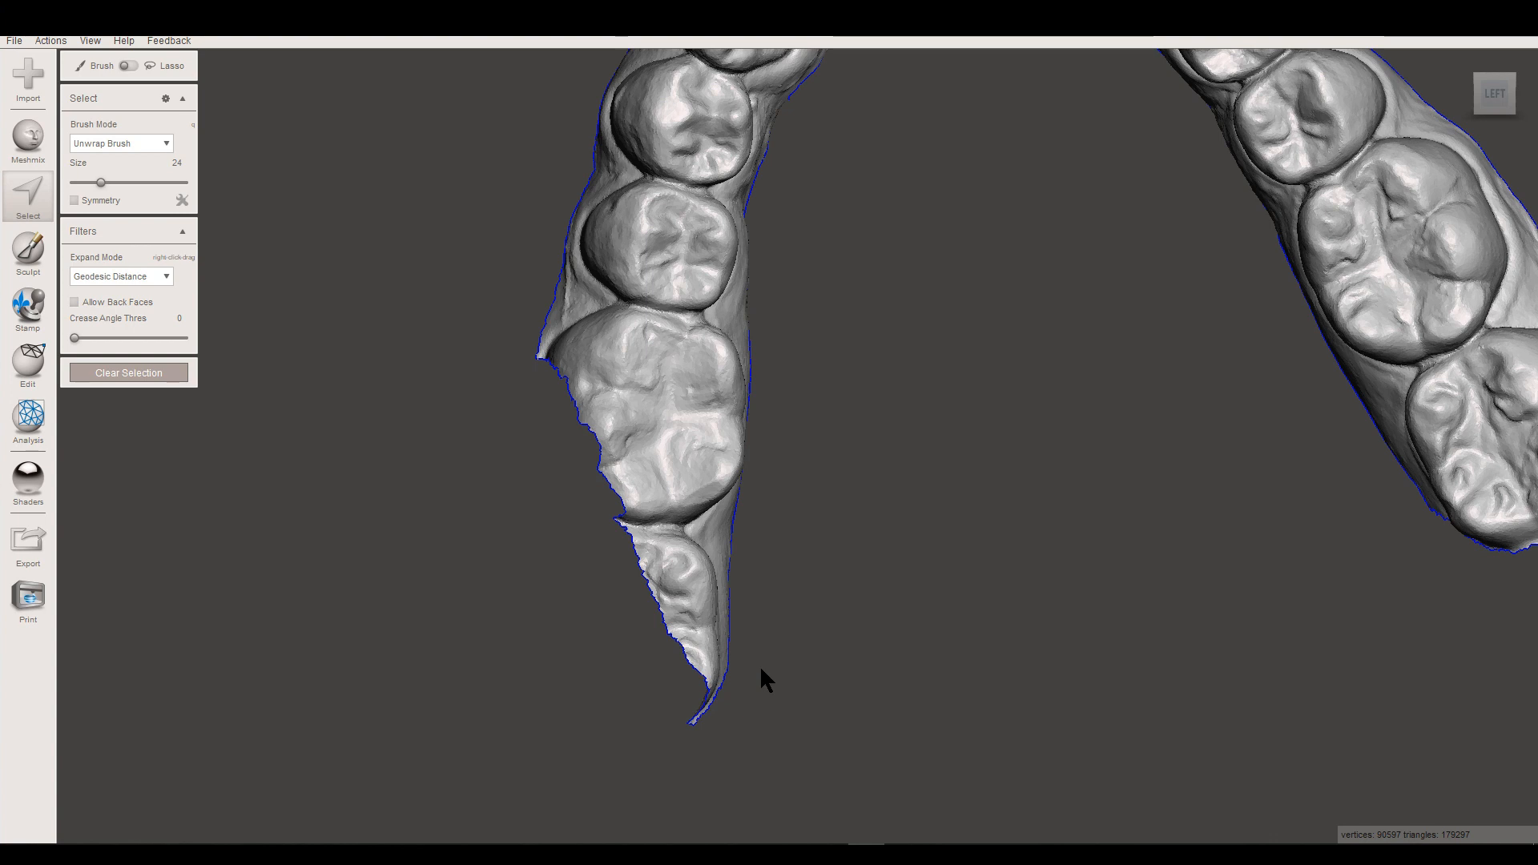
# - Select the entire mesh and apply Smooth Boundary to its open edges with the default settings
pyautogui.moveTo(760, 665); pyautogui.dragTo(704, 625, button='right')
pyautogui.moveTo(769, 576); pyautogui.dragTo(817, 529, button='right')
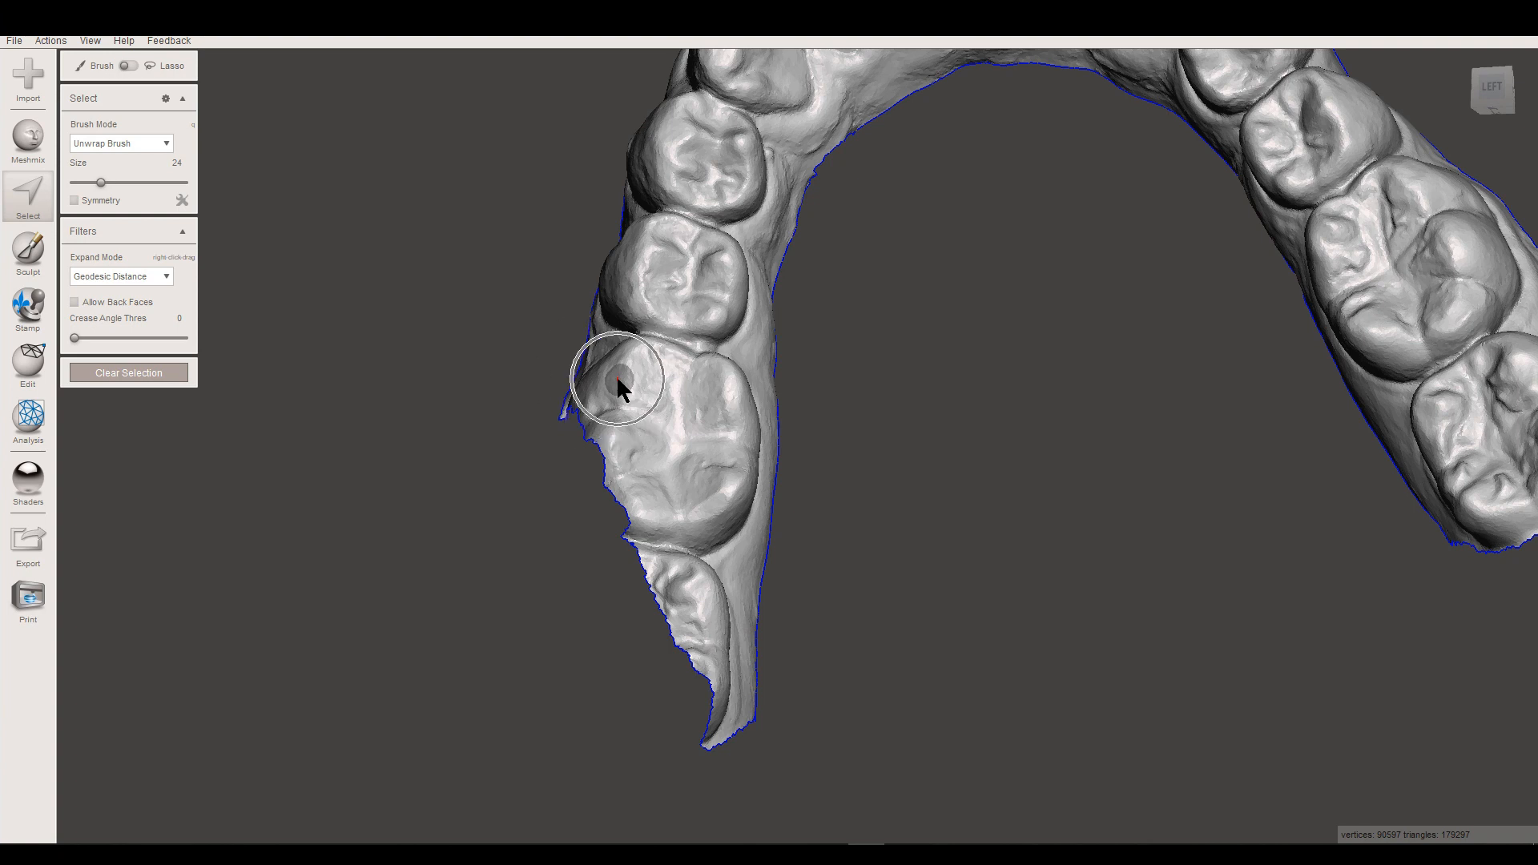
pyautogui.hotkey('ctrl', 'a')
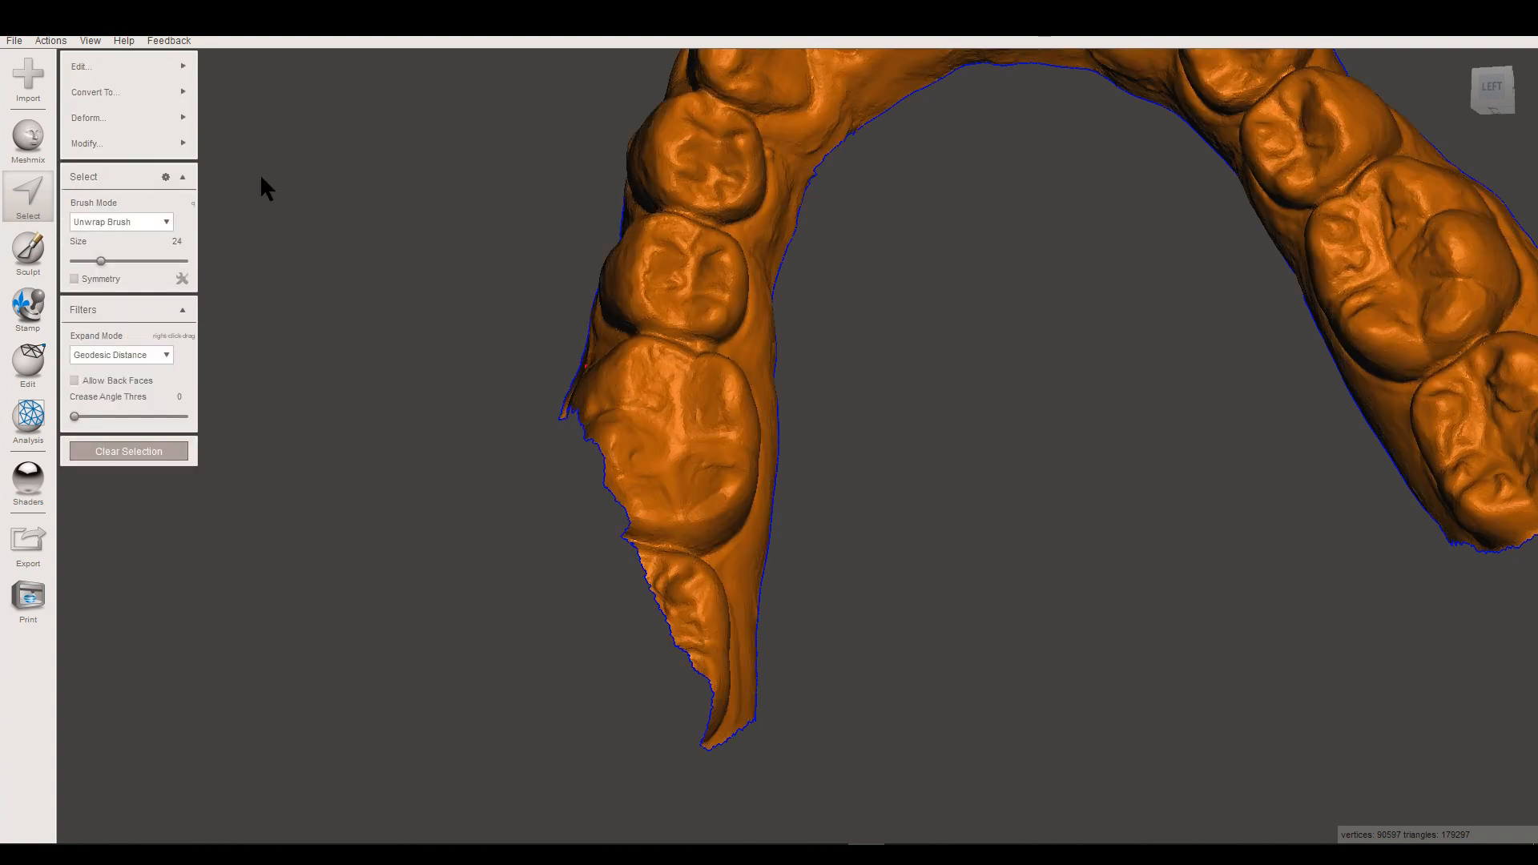
pyautogui.click(147, 143)
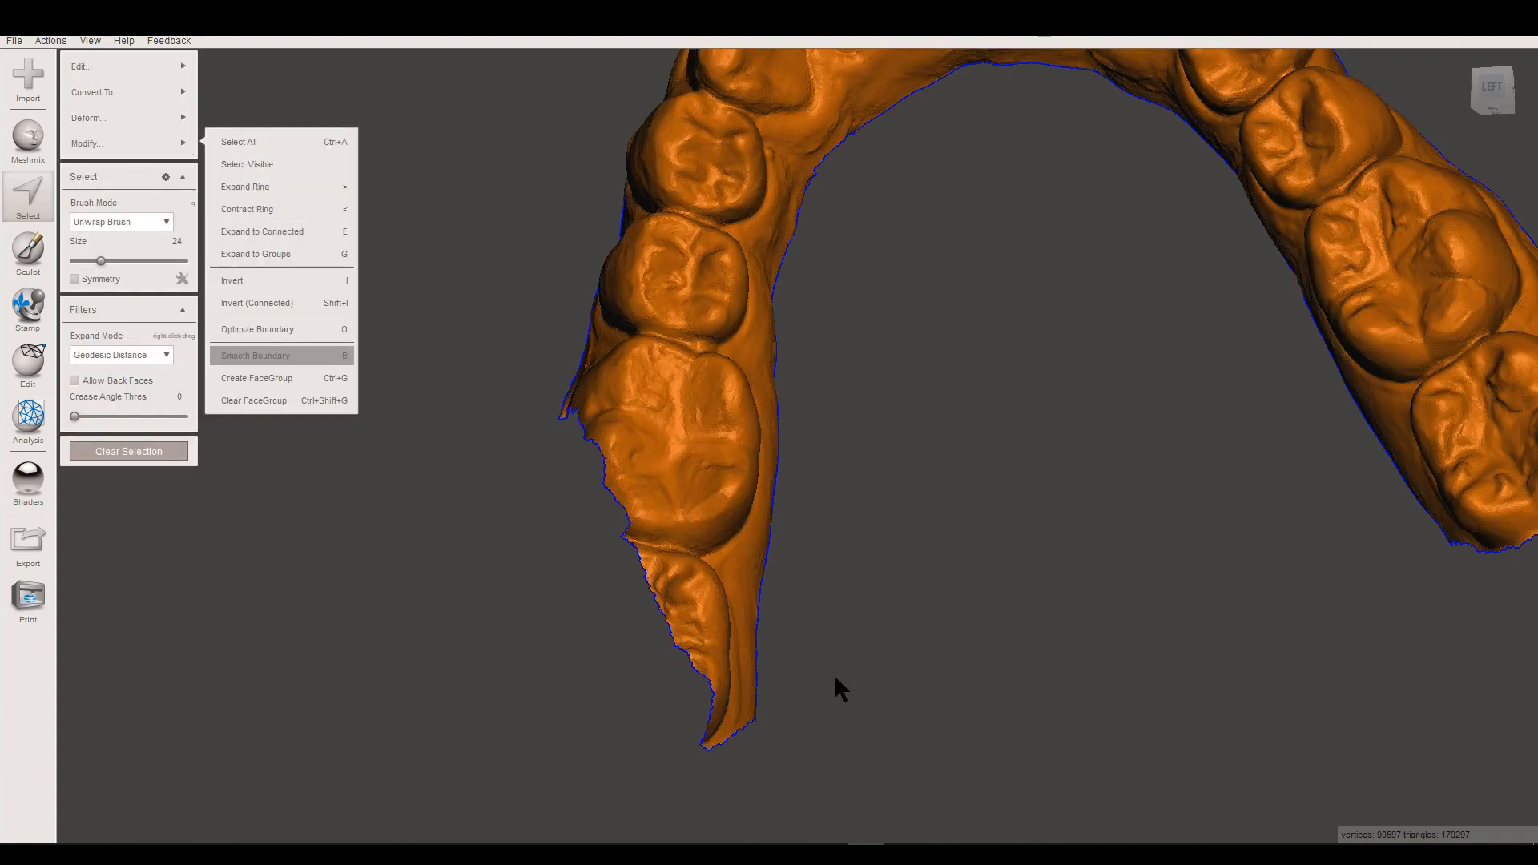
pyautogui.click(286, 355)
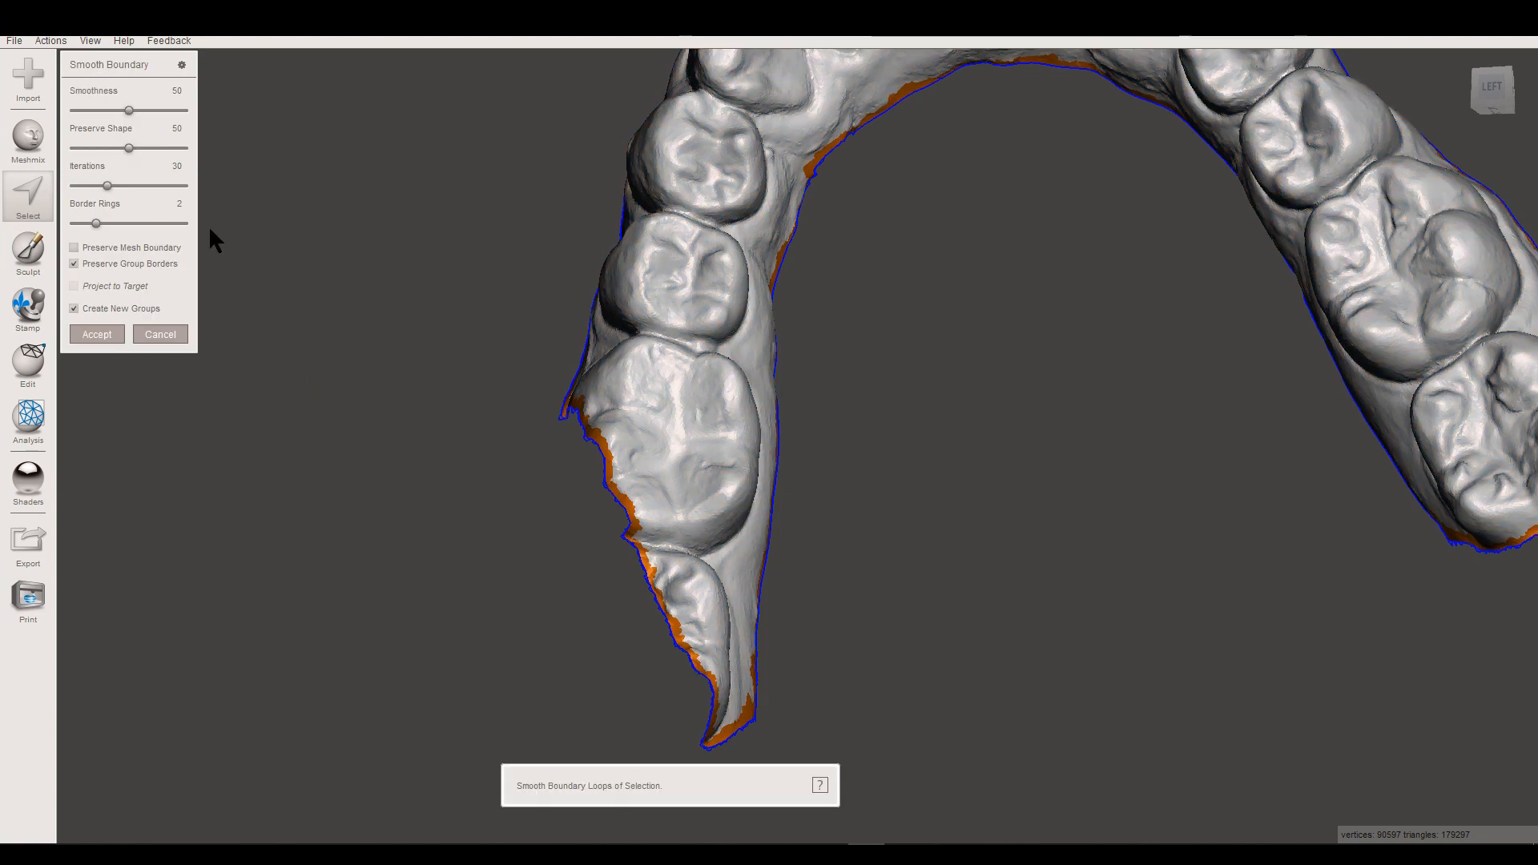
pyautogui.scroll(1, 805, 621)
pyautogui.scroll(-1, 806, 621)
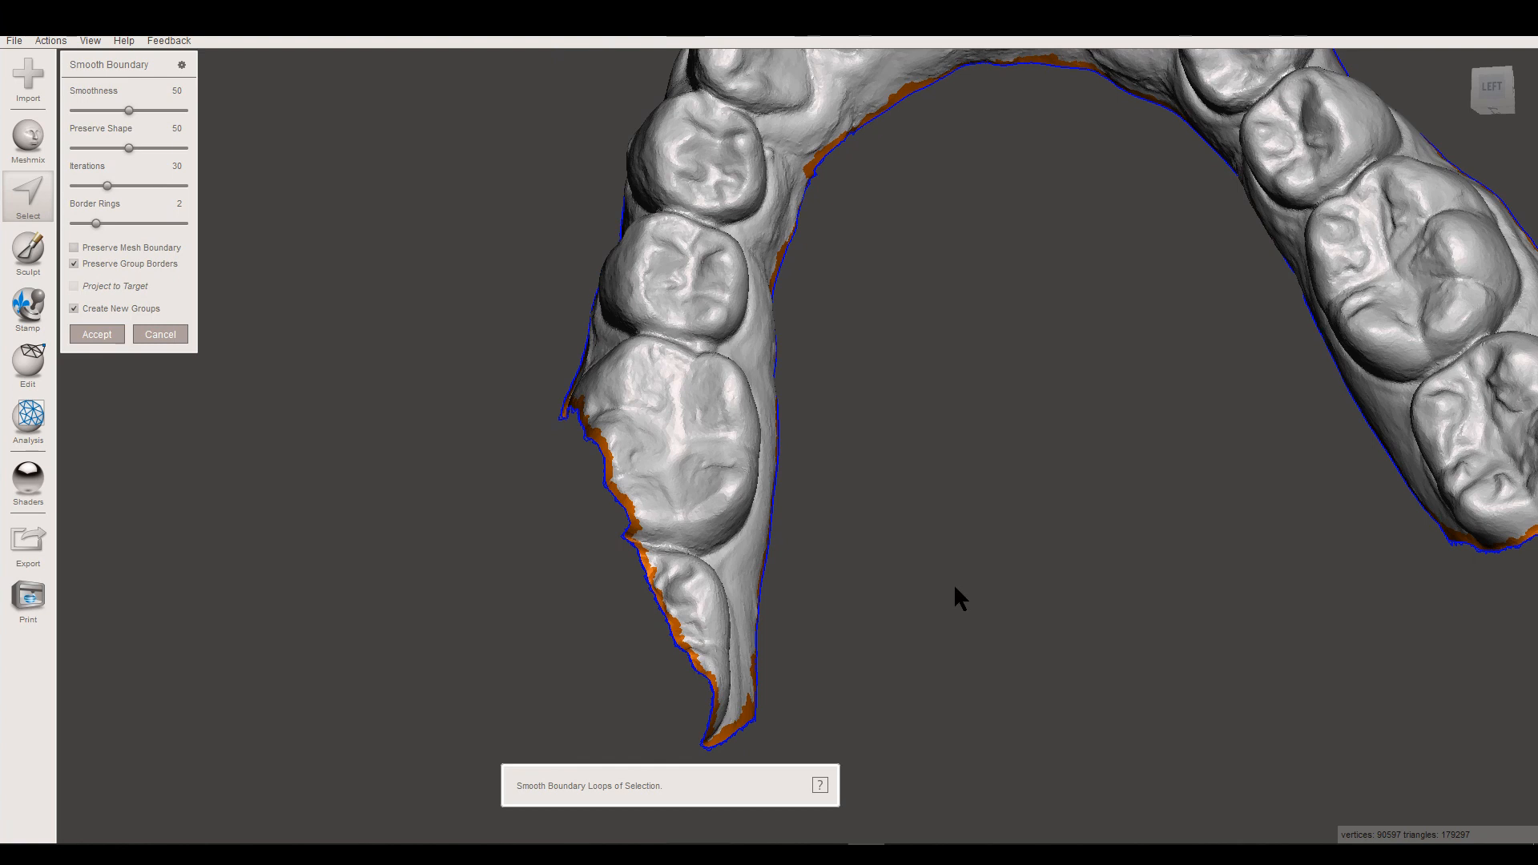
pyautogui.click(96, 334)
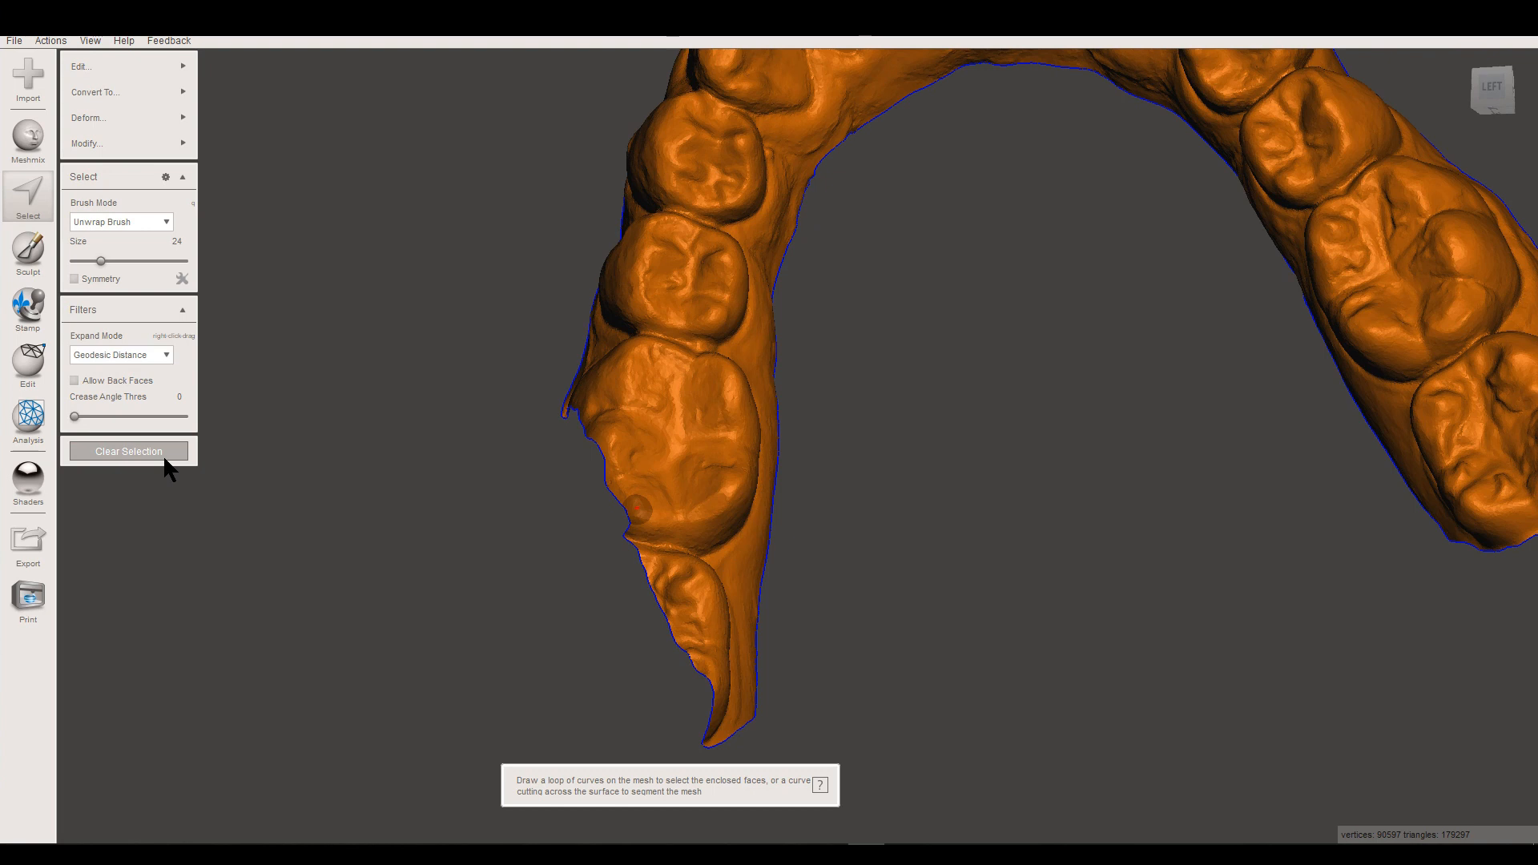
# - Start an Extrude of the entire selected mesh and set its end type to Flat
pyautogui.moveTo(93, 61)
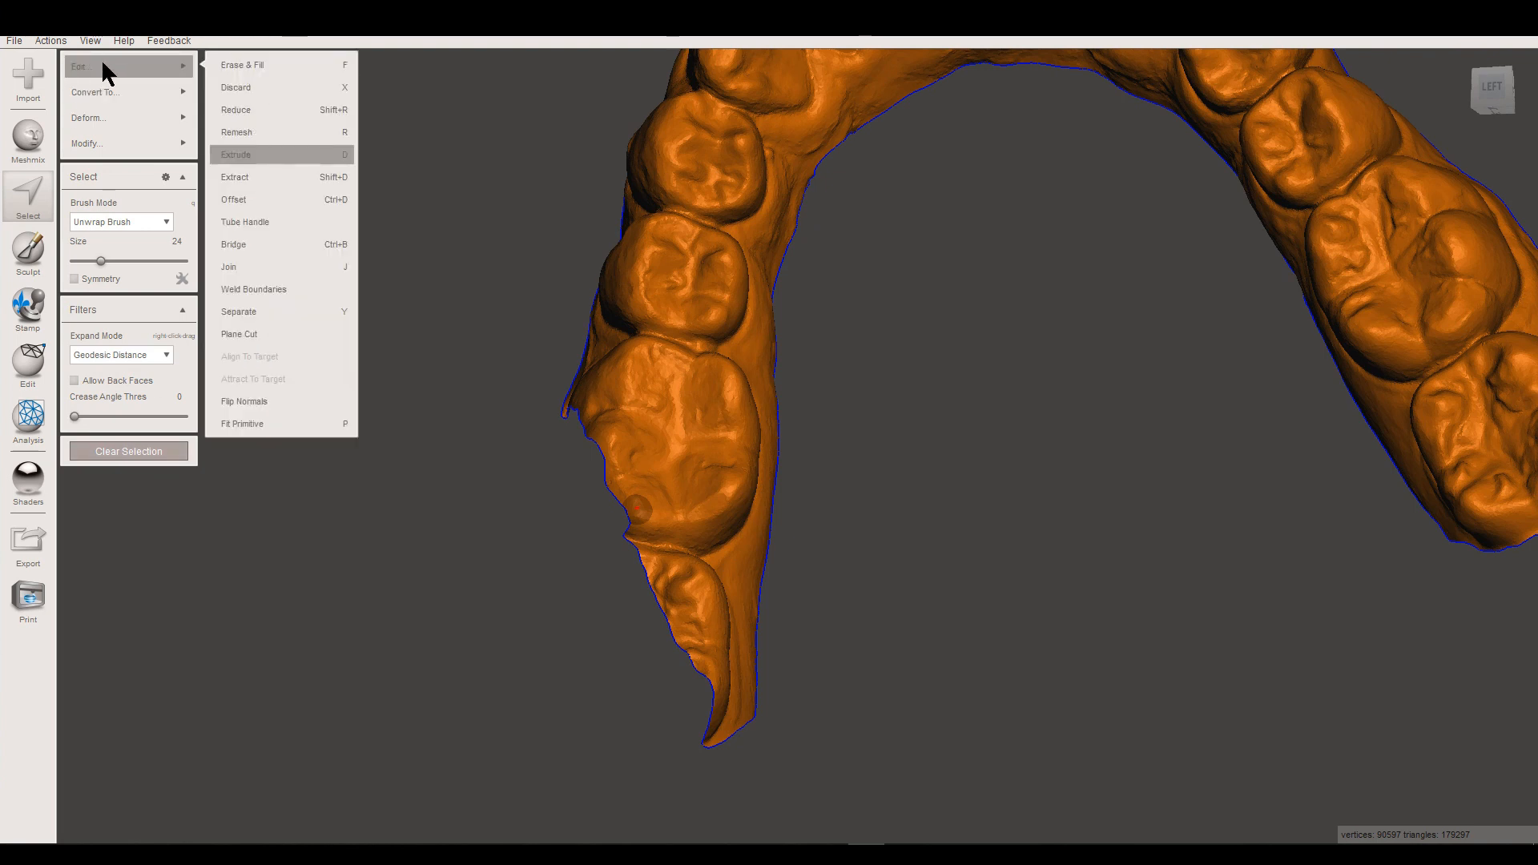
pyautogui.click(288, 157)
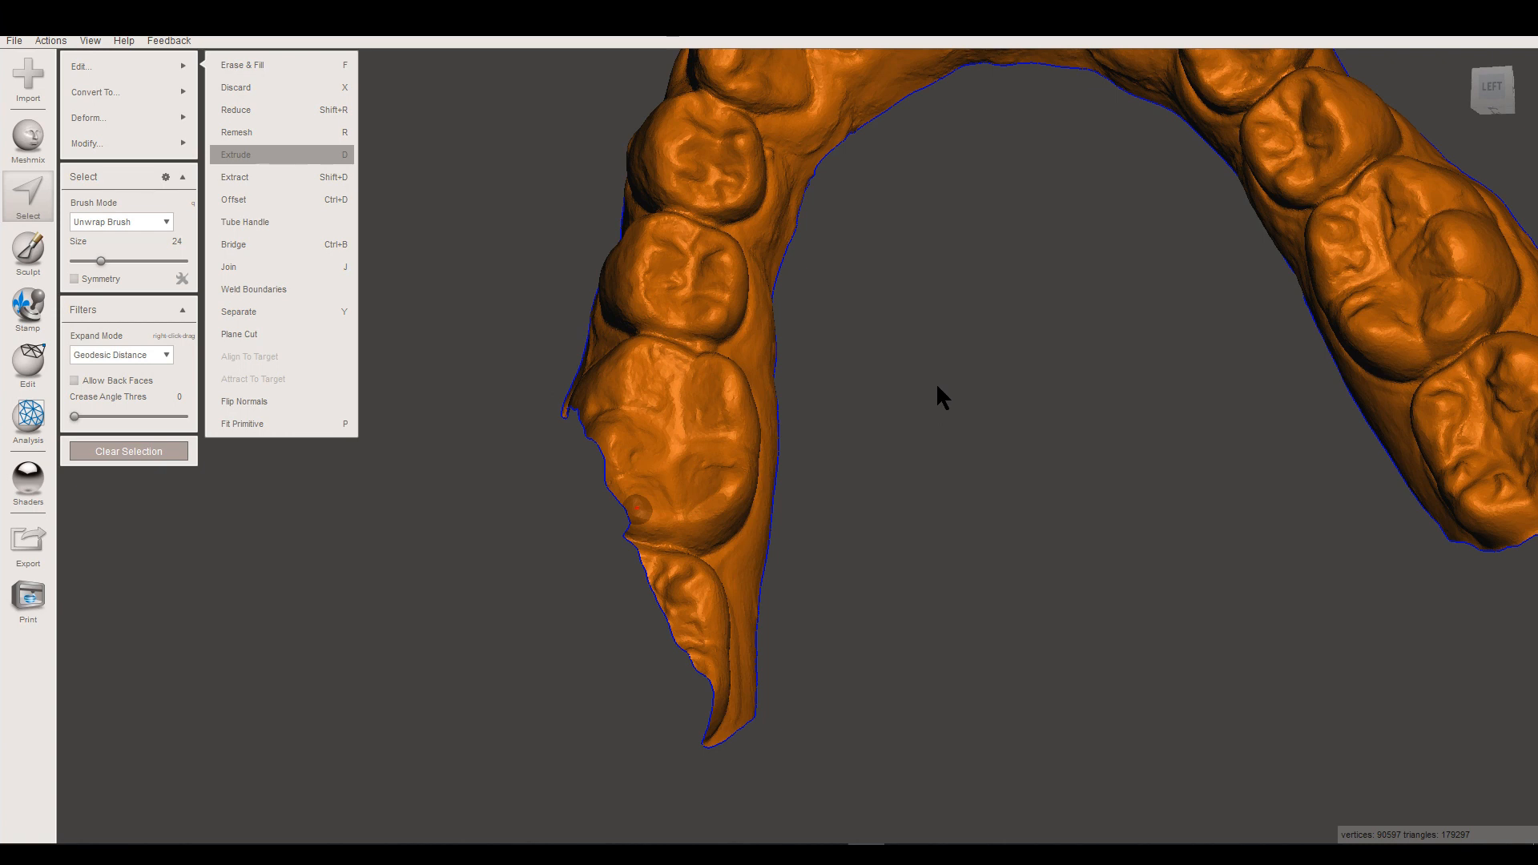
pyautogui.moveTo(923, 348); pyautogui.dragTo(1192, 375, button='right')
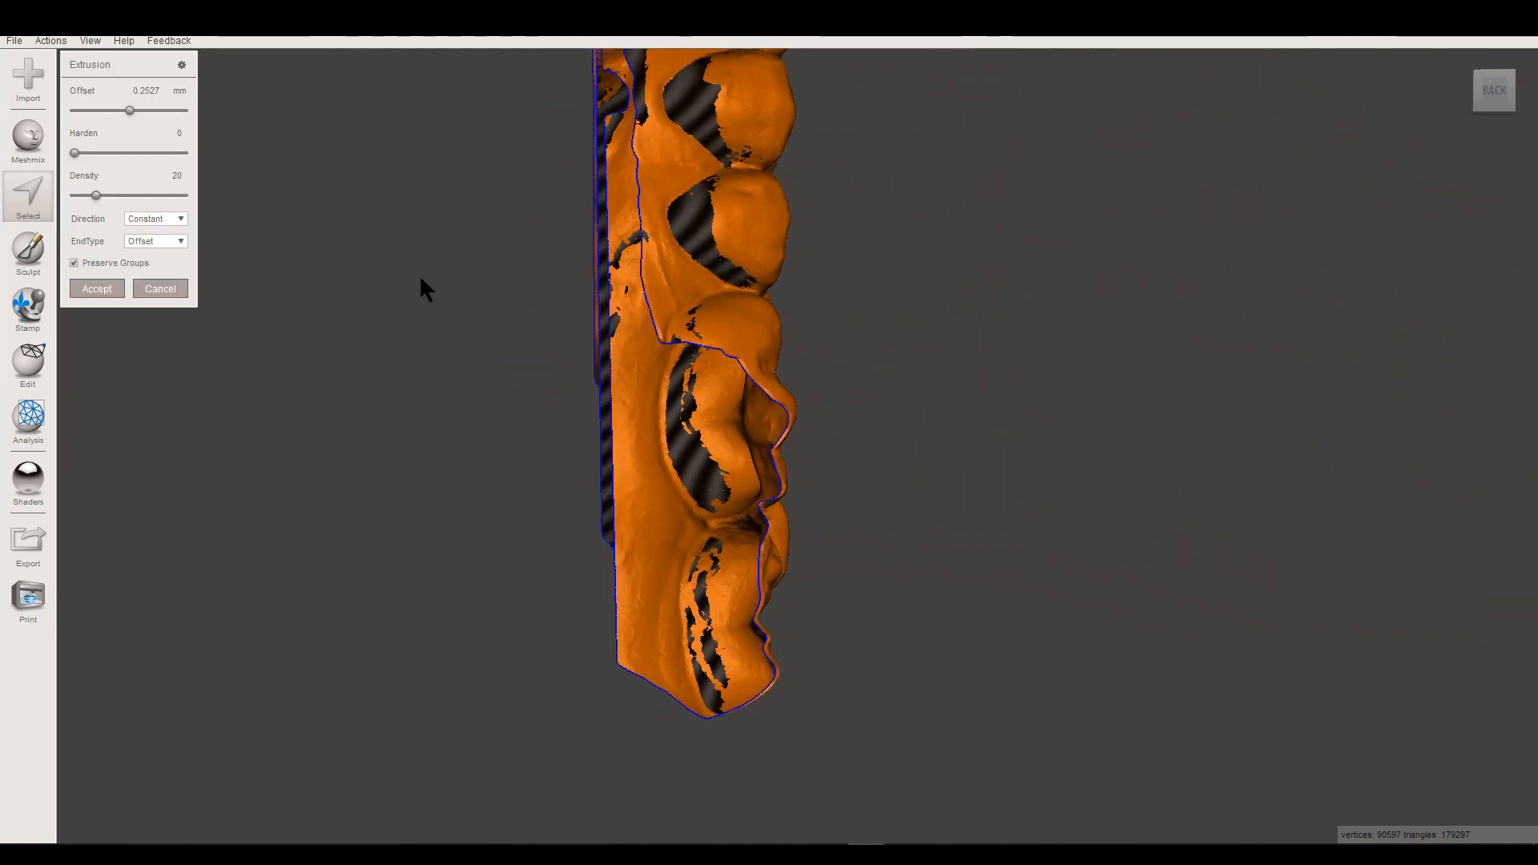
pyautogui.click(170, 237)
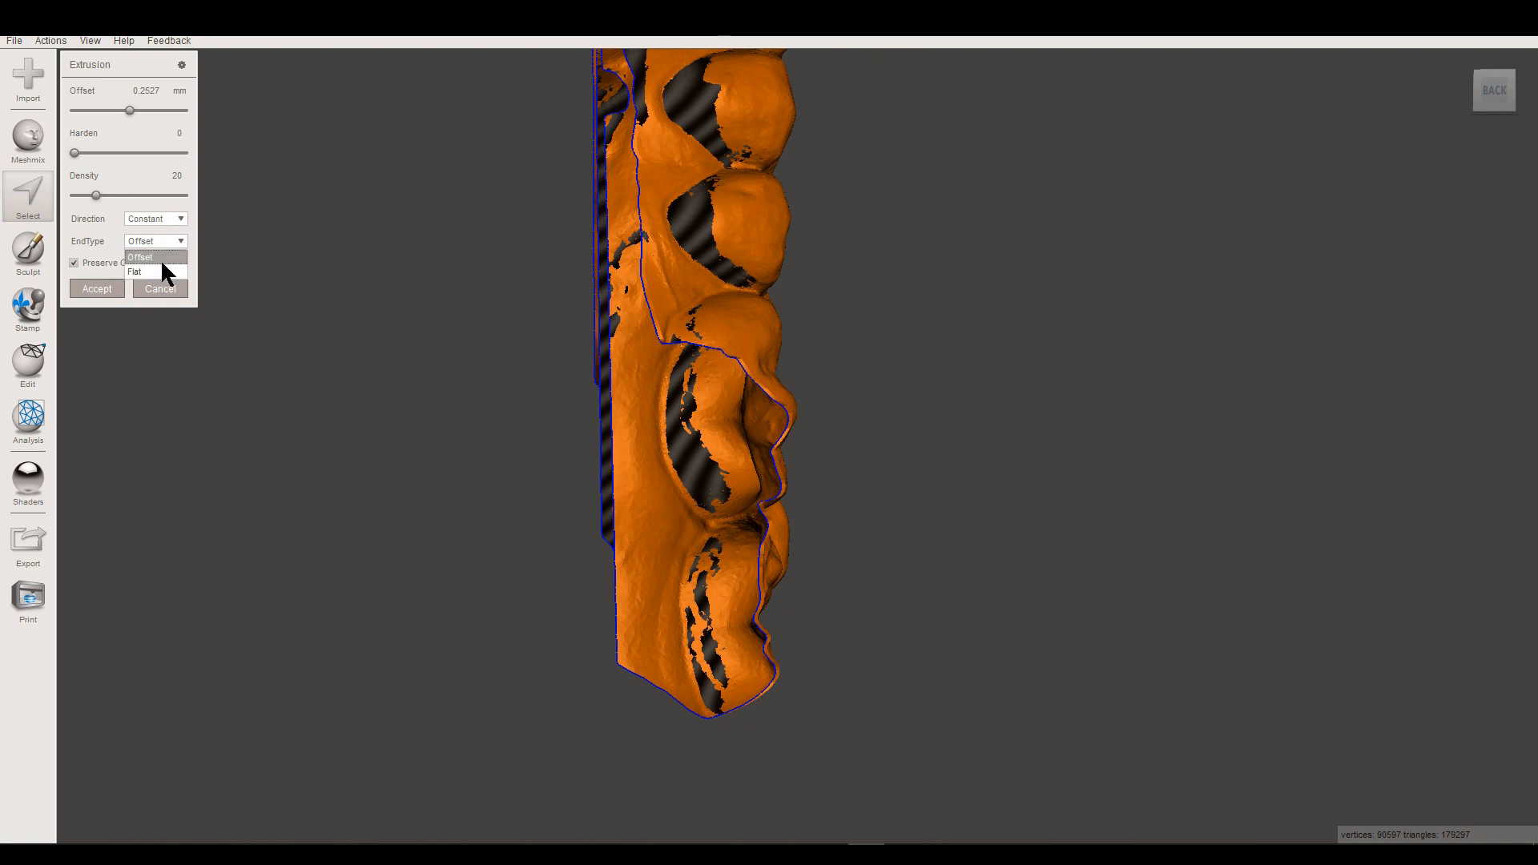
pyautogui.click(160, 271)
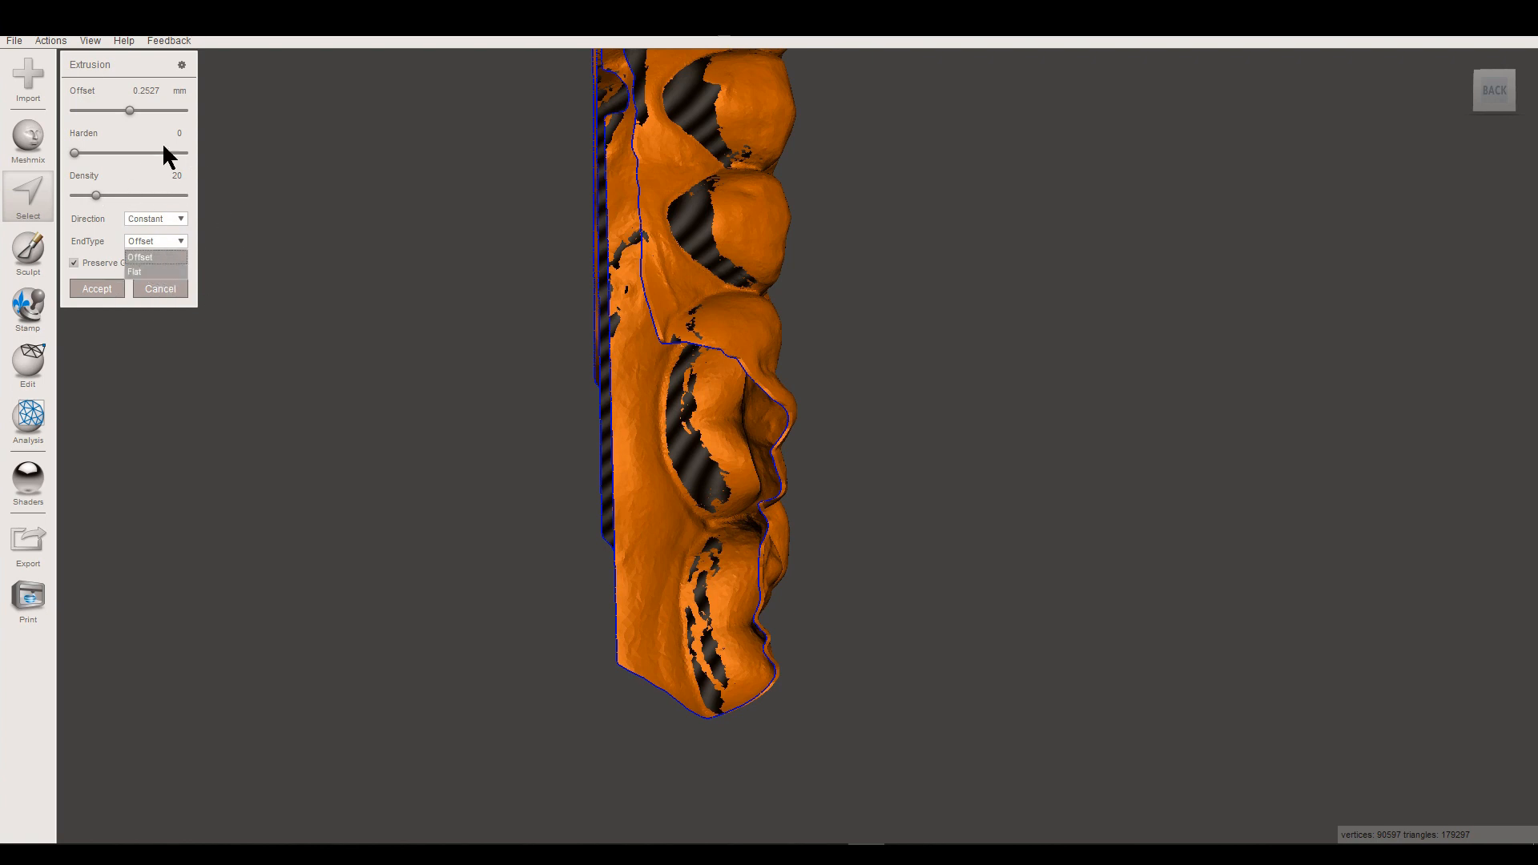
# - Set the extrusion offset to -25 mm, accept the extruded base and clear the selection
pyautogui.doubleClick(143, 90)
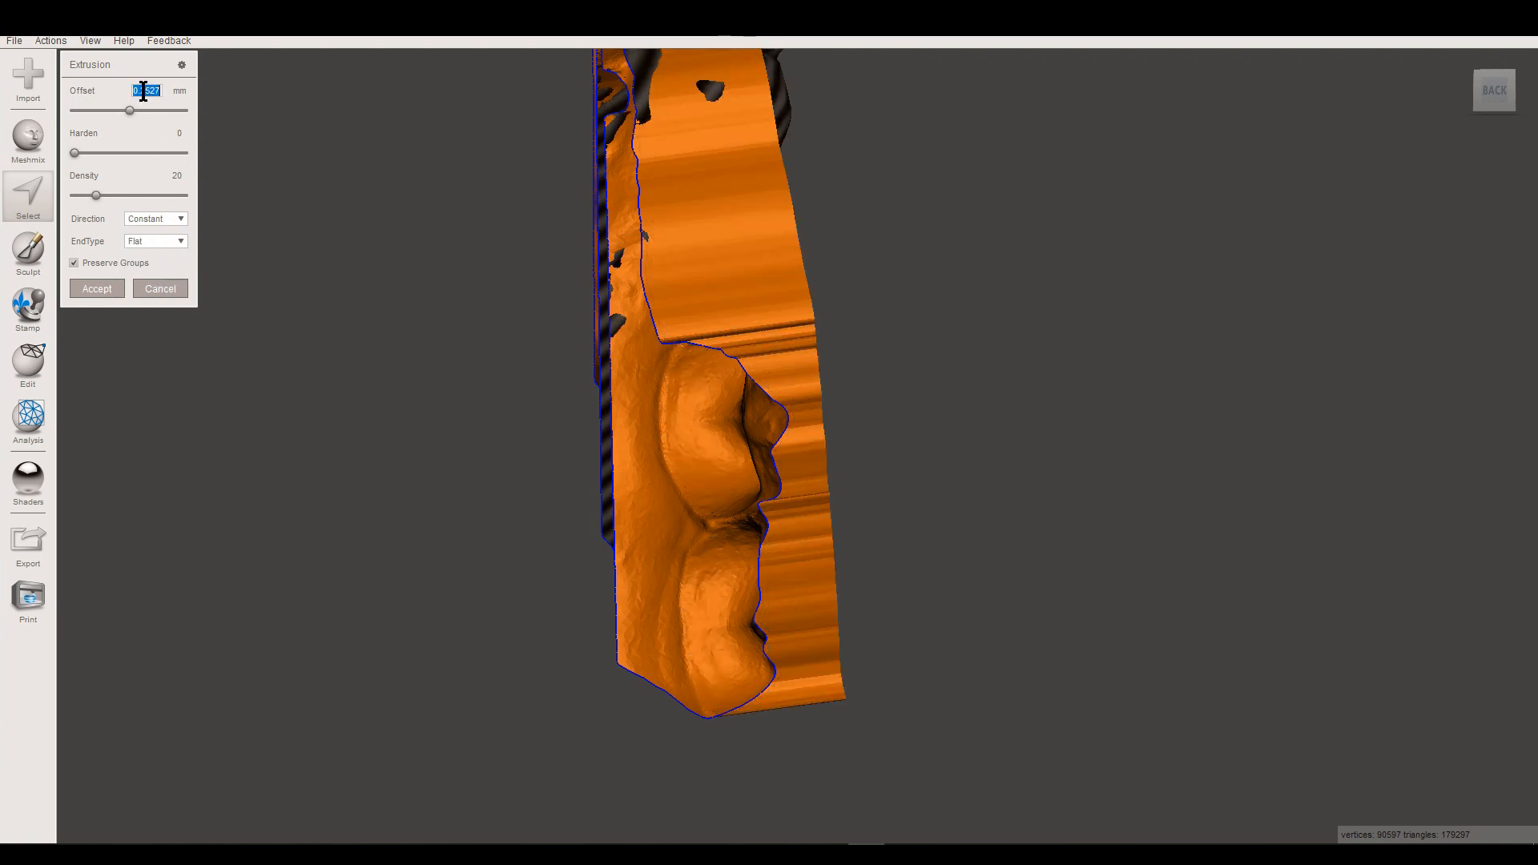
pyautogui.write('-25')
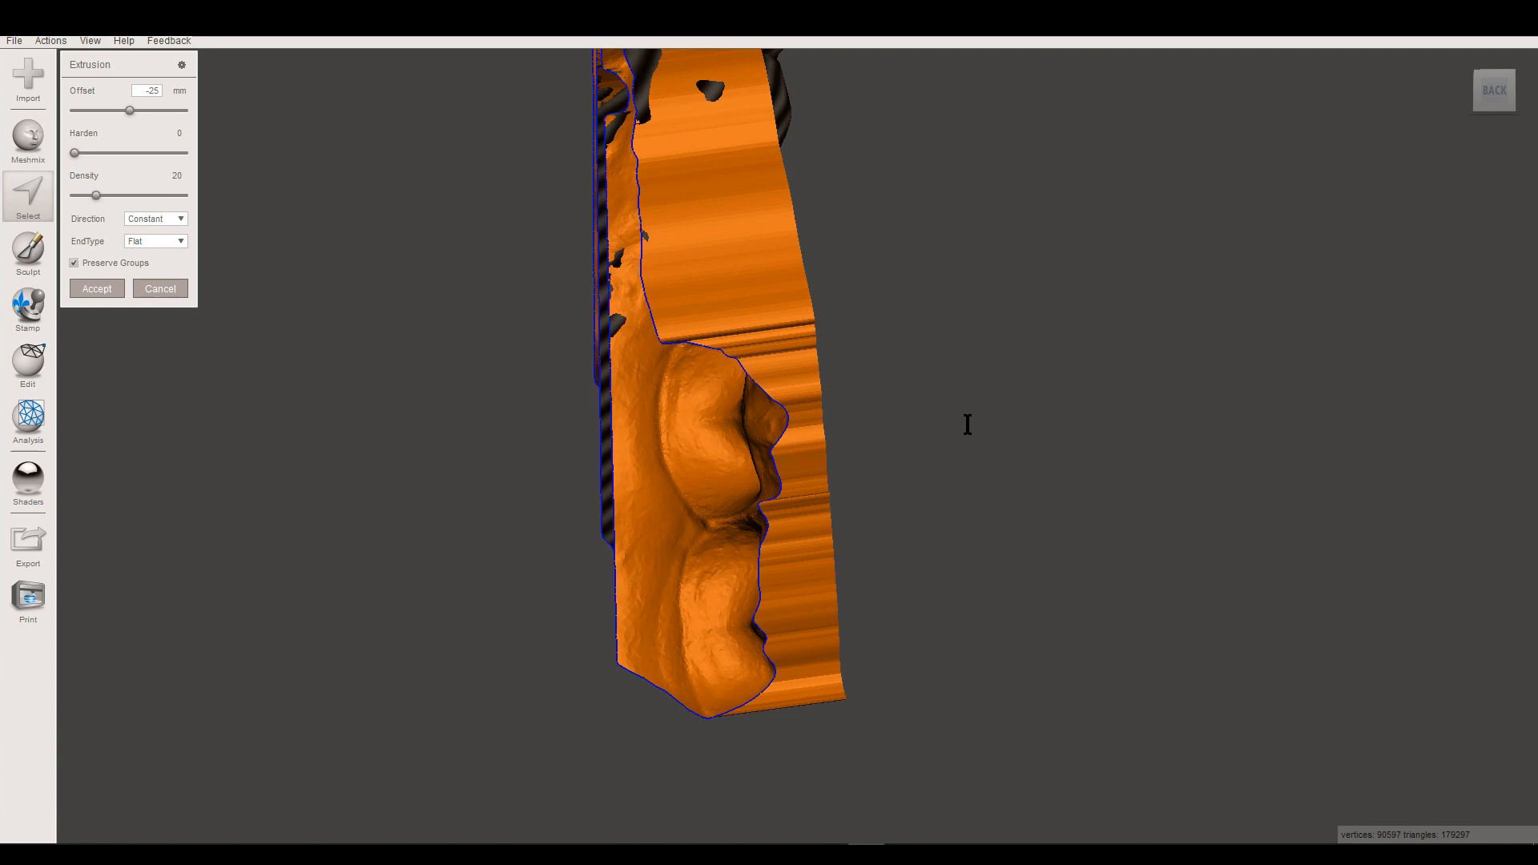
pyautogui.press('Return')
pyautogui.scroll(-1, 968, 427)
pyautogui.scroll(-2, 966, 423)
pyautogui.moveTo(927, 398); pyautogui.dragTo(771, 507, button='right')
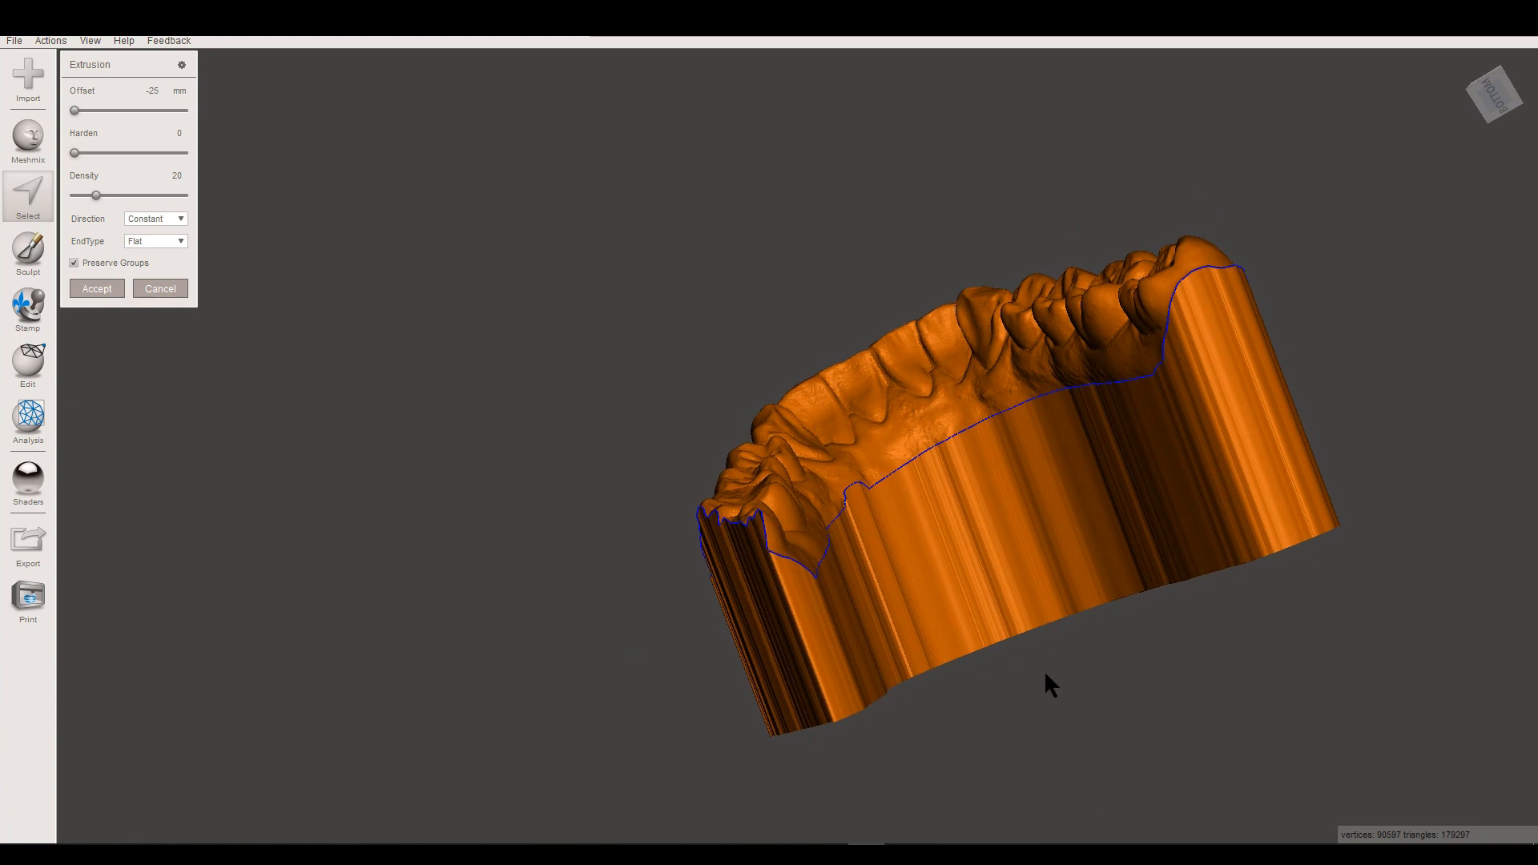
pyautogui.moveTo(946, 713); pyautogui.dragTo(999, 383, button='right')
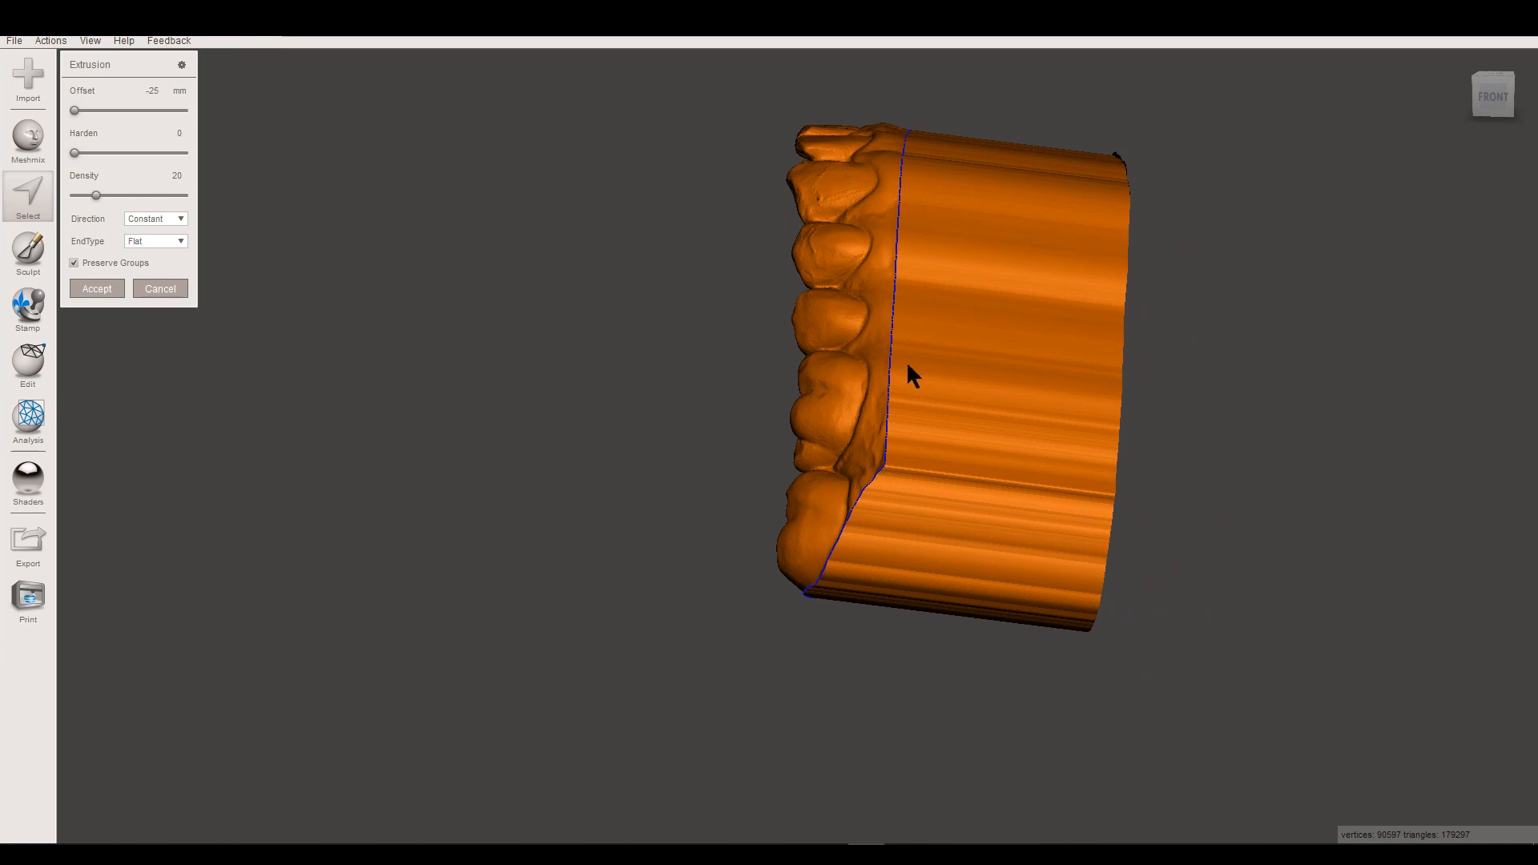
pyautogui.moveTo(940, 449); pyautogui.dragTo(773, 537, button='middle')
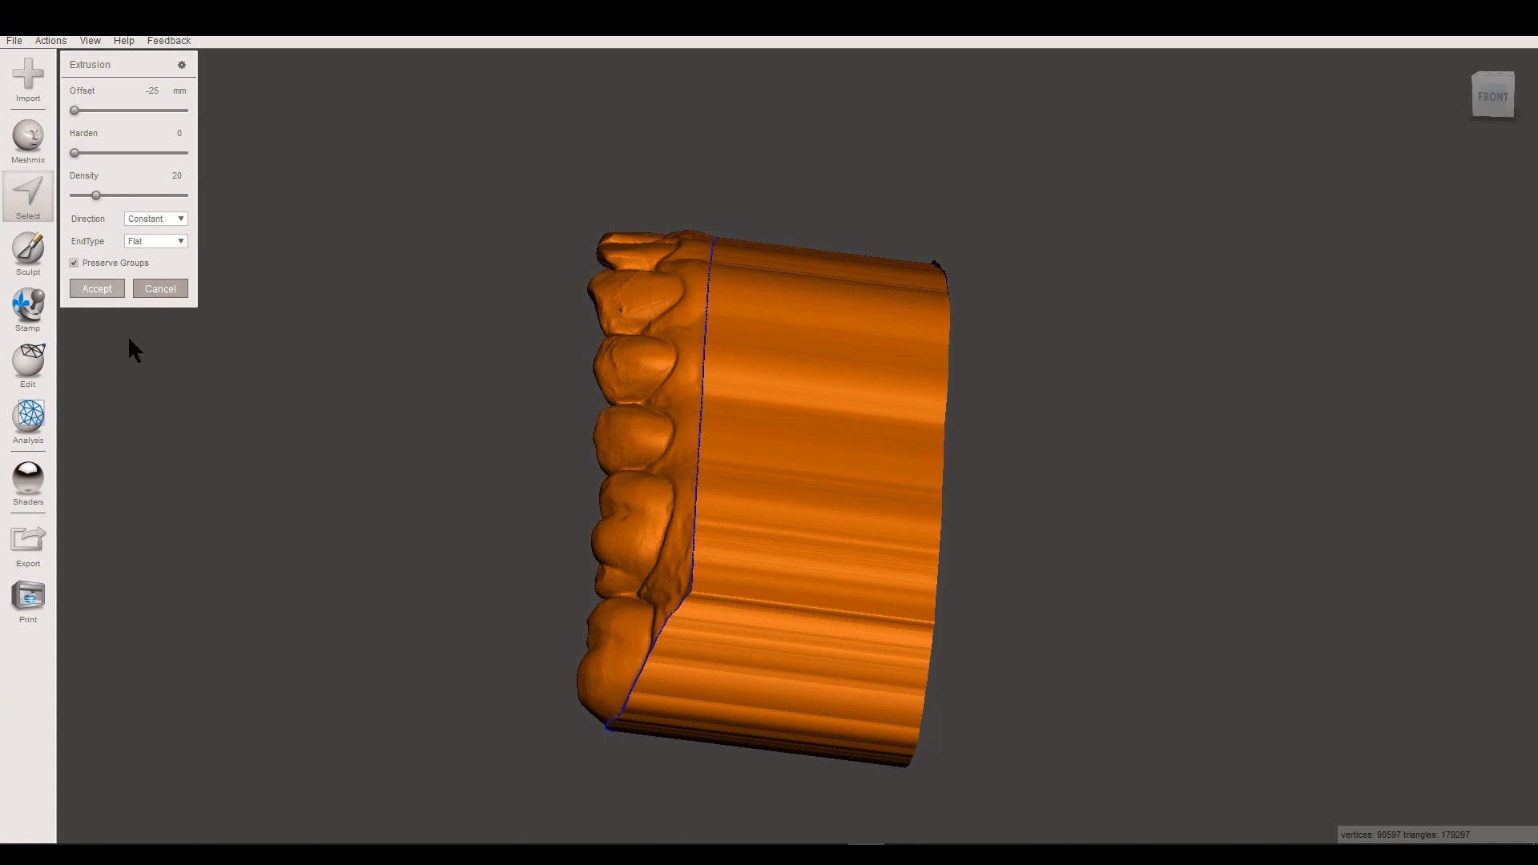
pyautogui.click(99, 291)
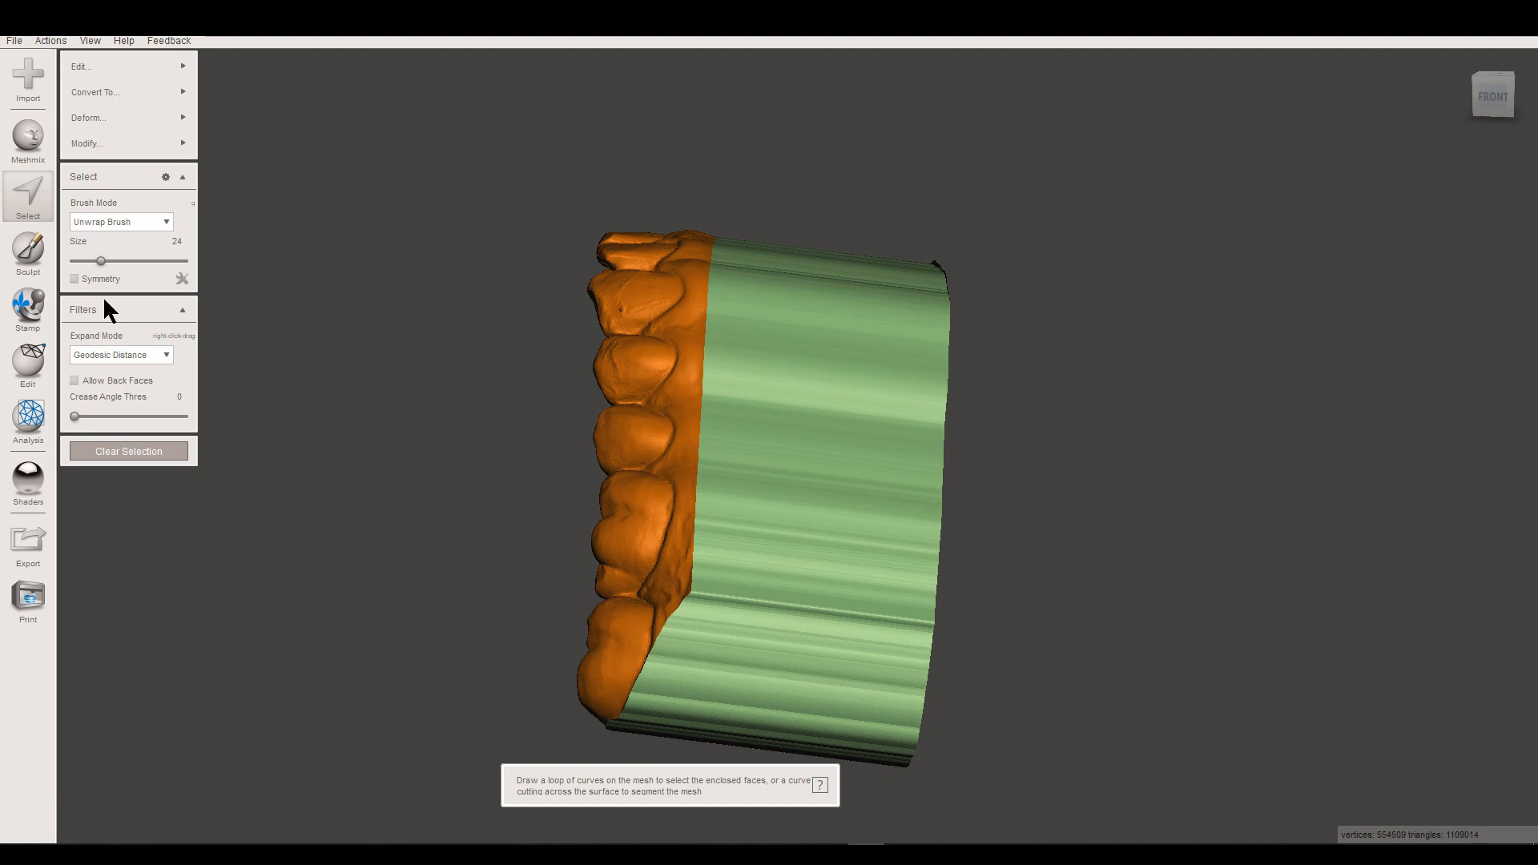
pyautogui.click(124, 448)
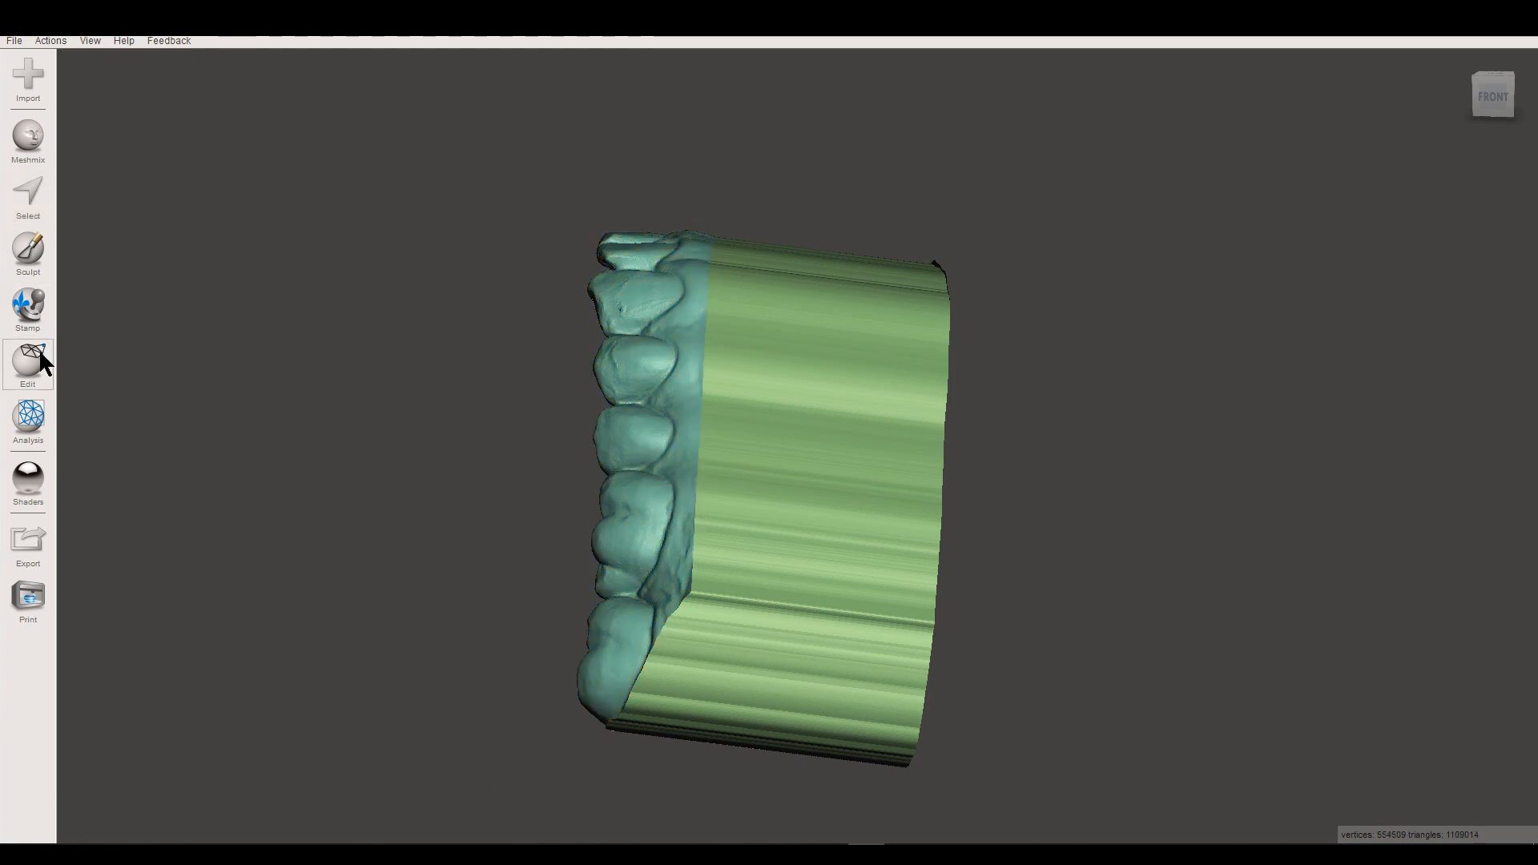
# - Plane-cut the extruded base straight just below the gum edge, keeping the tooth side, with Cut (Discard Half) and Remeshed Fill
pyautogui.moveTo(618, 439)
pyautogui.mouseDown(button='right')
pyautogui.moveTo(646, 430)
pyautogui.moveTo(627, 444)
pyautogui.mouseUp(button='right')
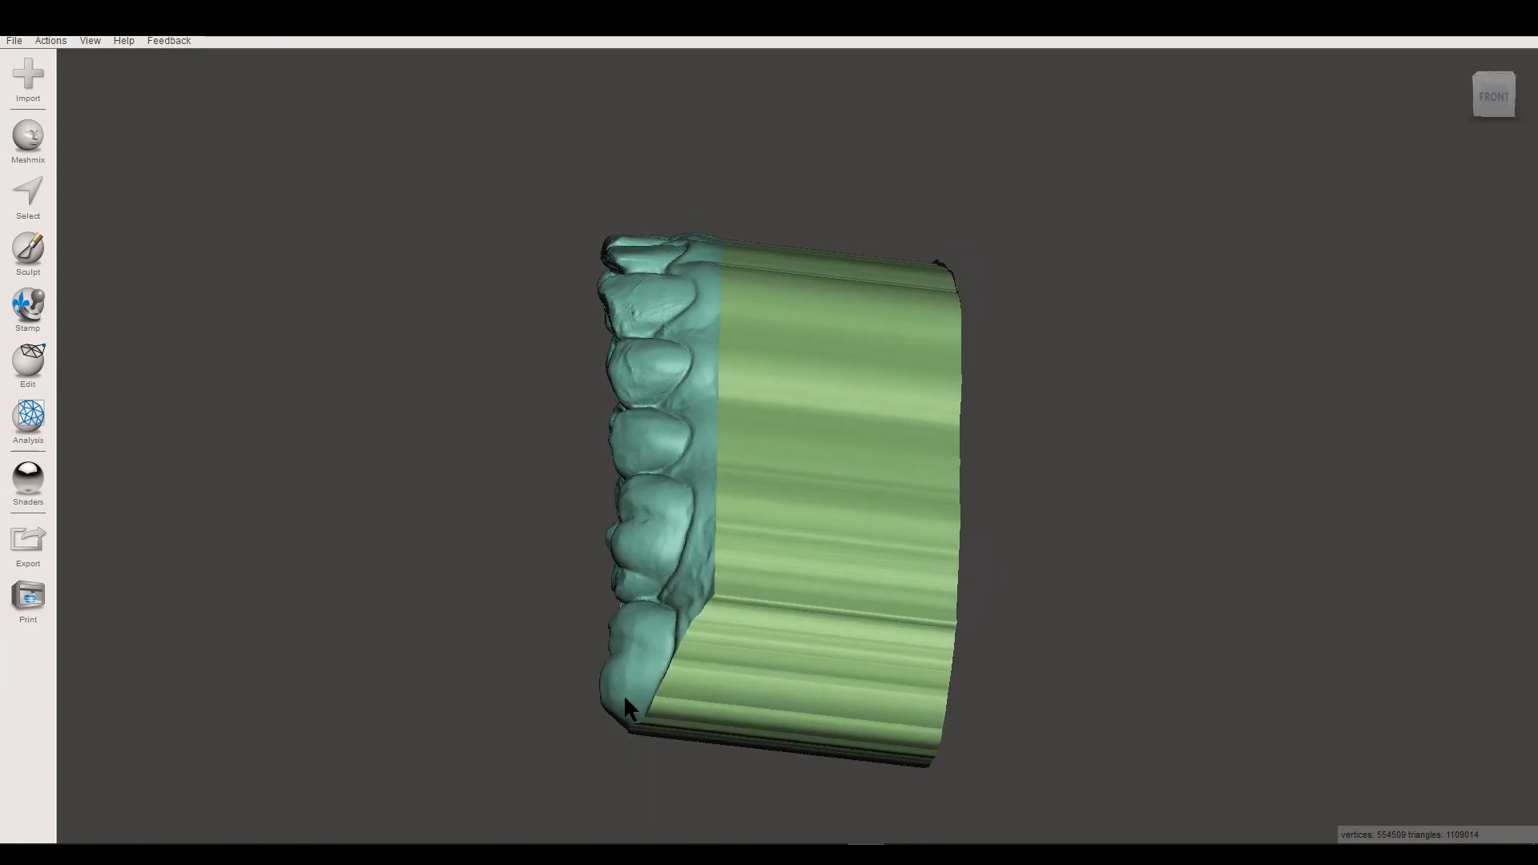
pyautogui.moveTo(627, 682); pyautogui.dragTo(633, 671, button='right')
pyautogui.click(28, 362)
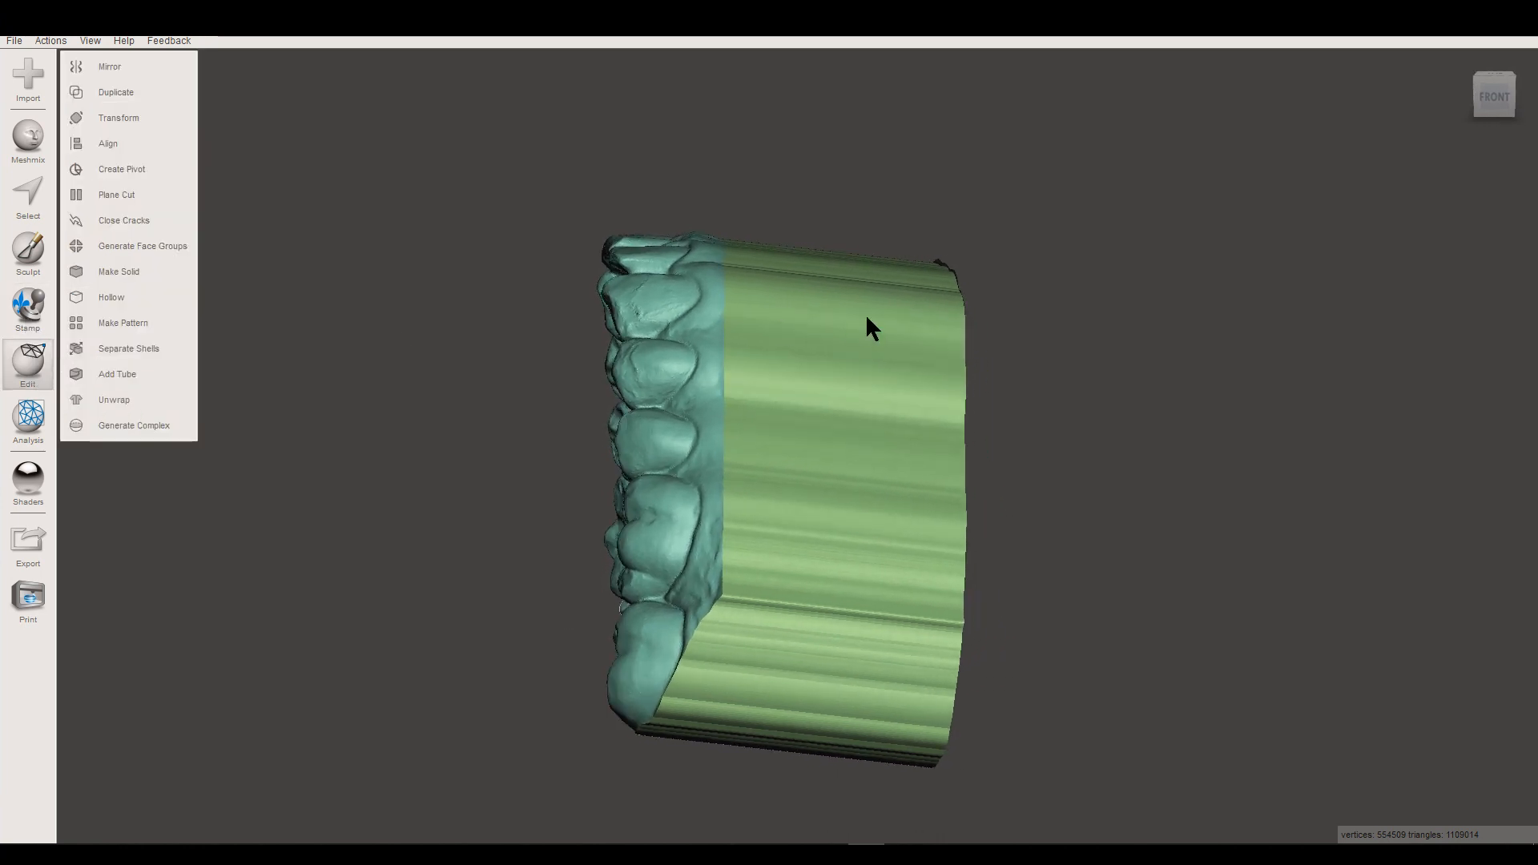
pyautogui.click(137, 194)
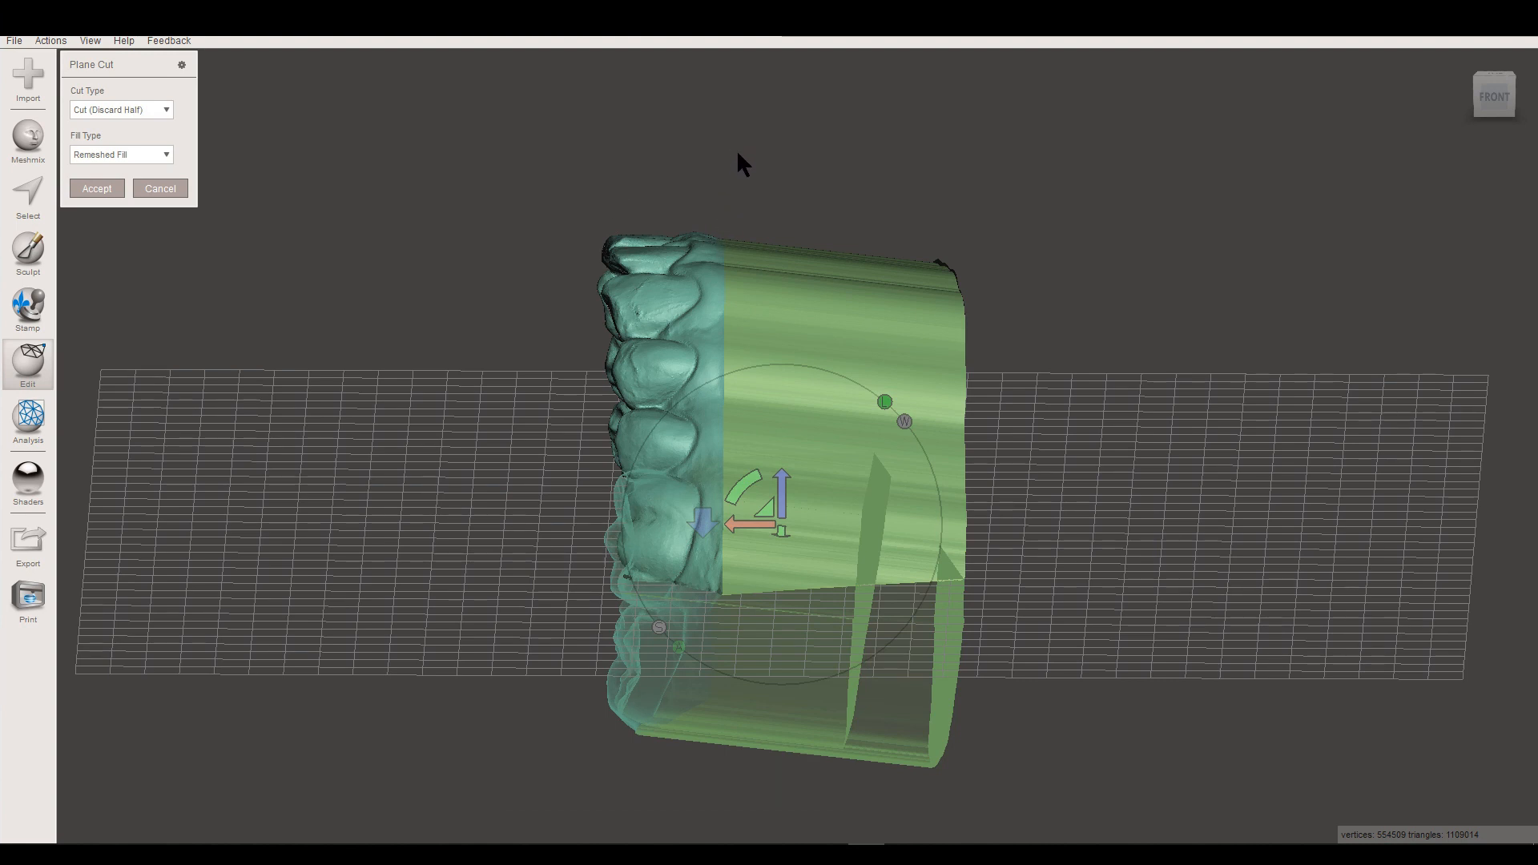
pyautogui.moveTo(737, 152); pyautogui.dragTo(749, 777)
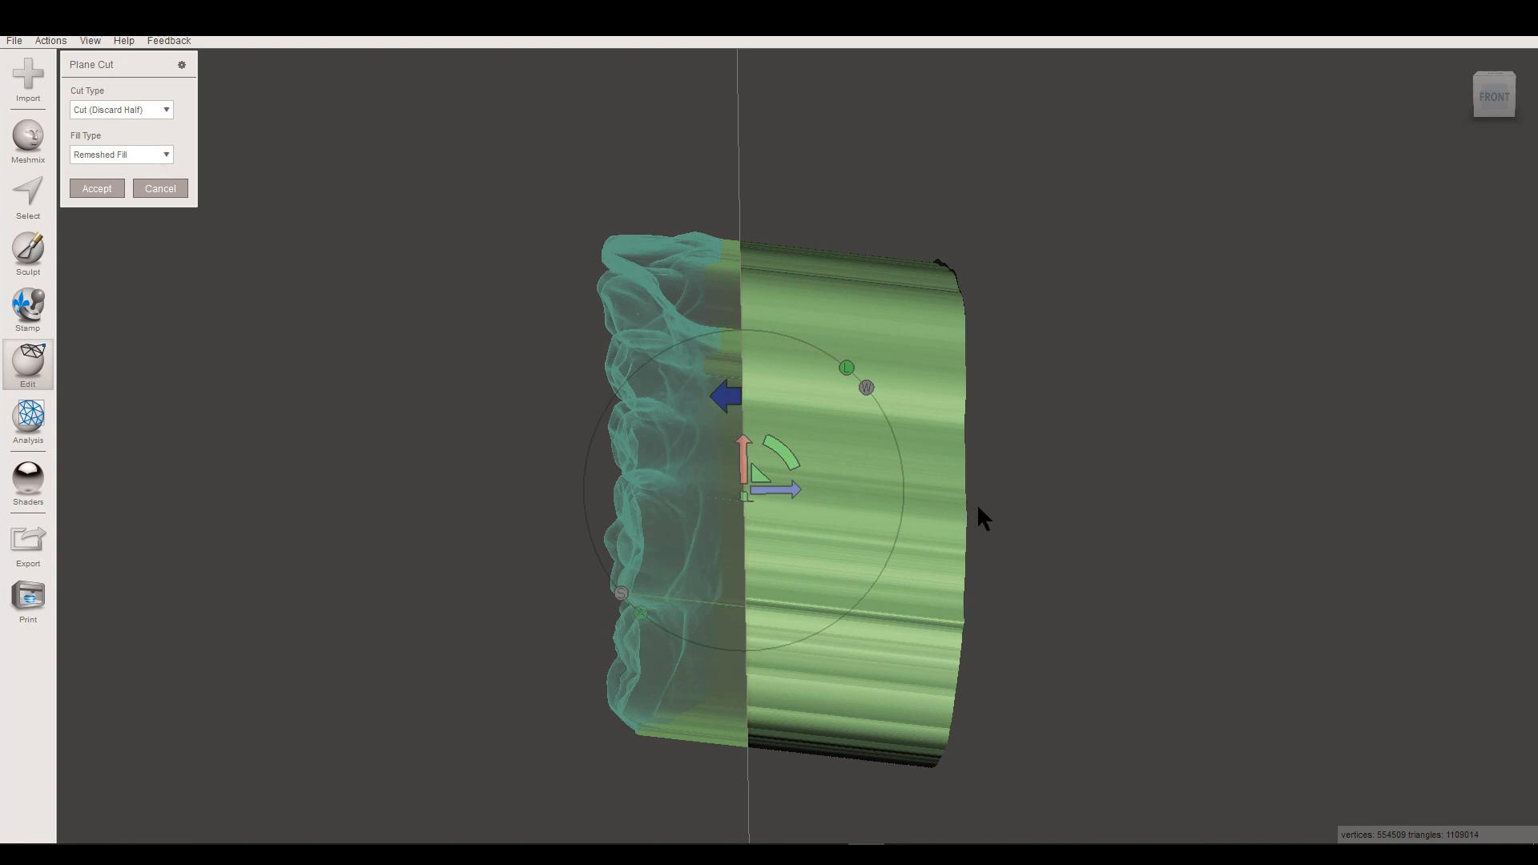
pyautogui.moveTo(977, 503); pyautogui.dragTo(721, 337, button='right')
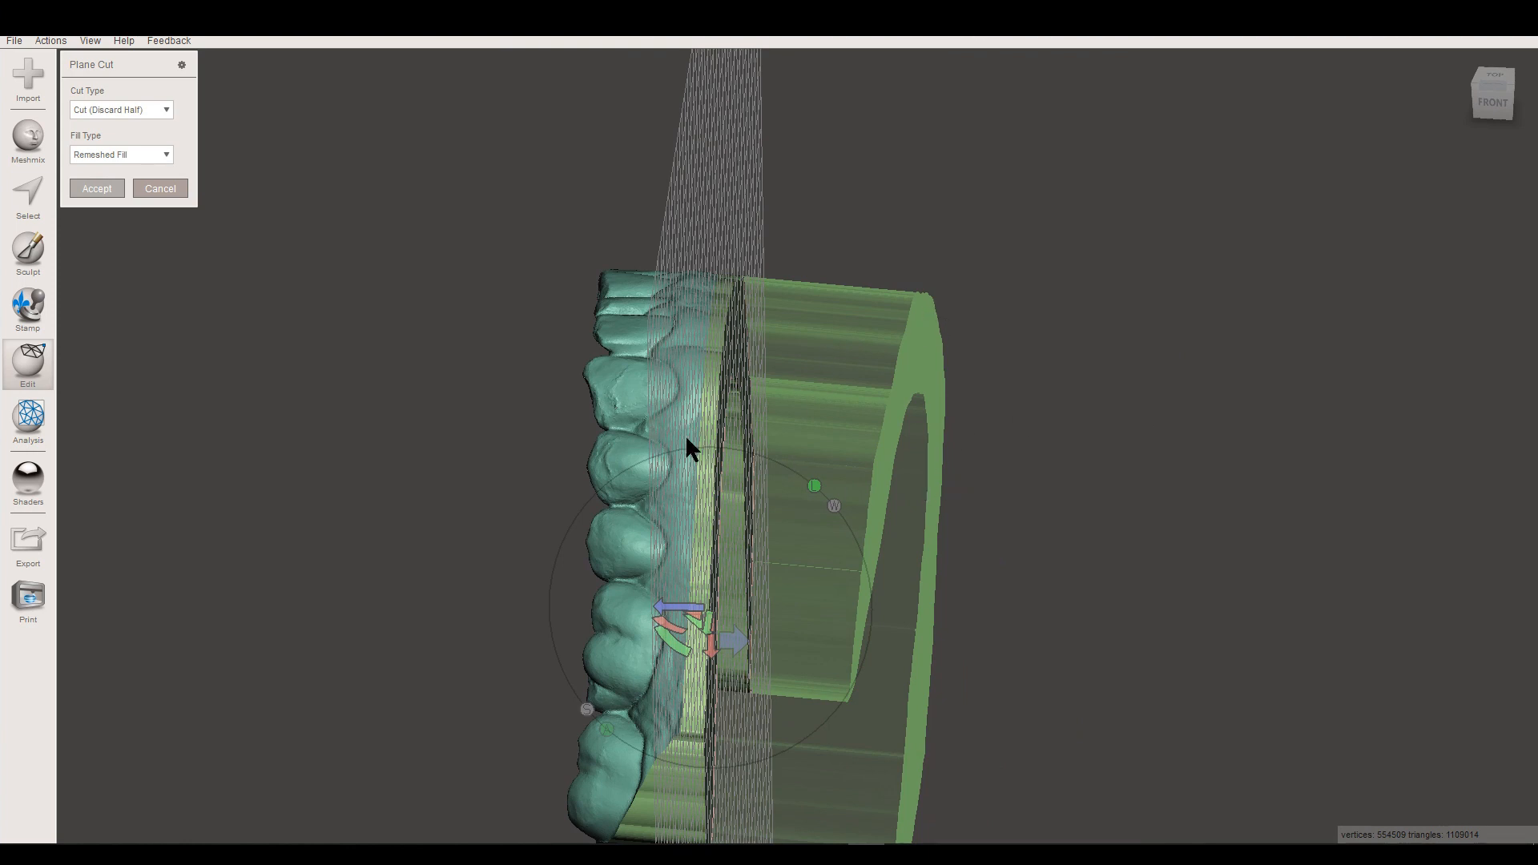
pyautogui.moveTo(685, 434); pyautogui.dragTo(858, 120, button='right')
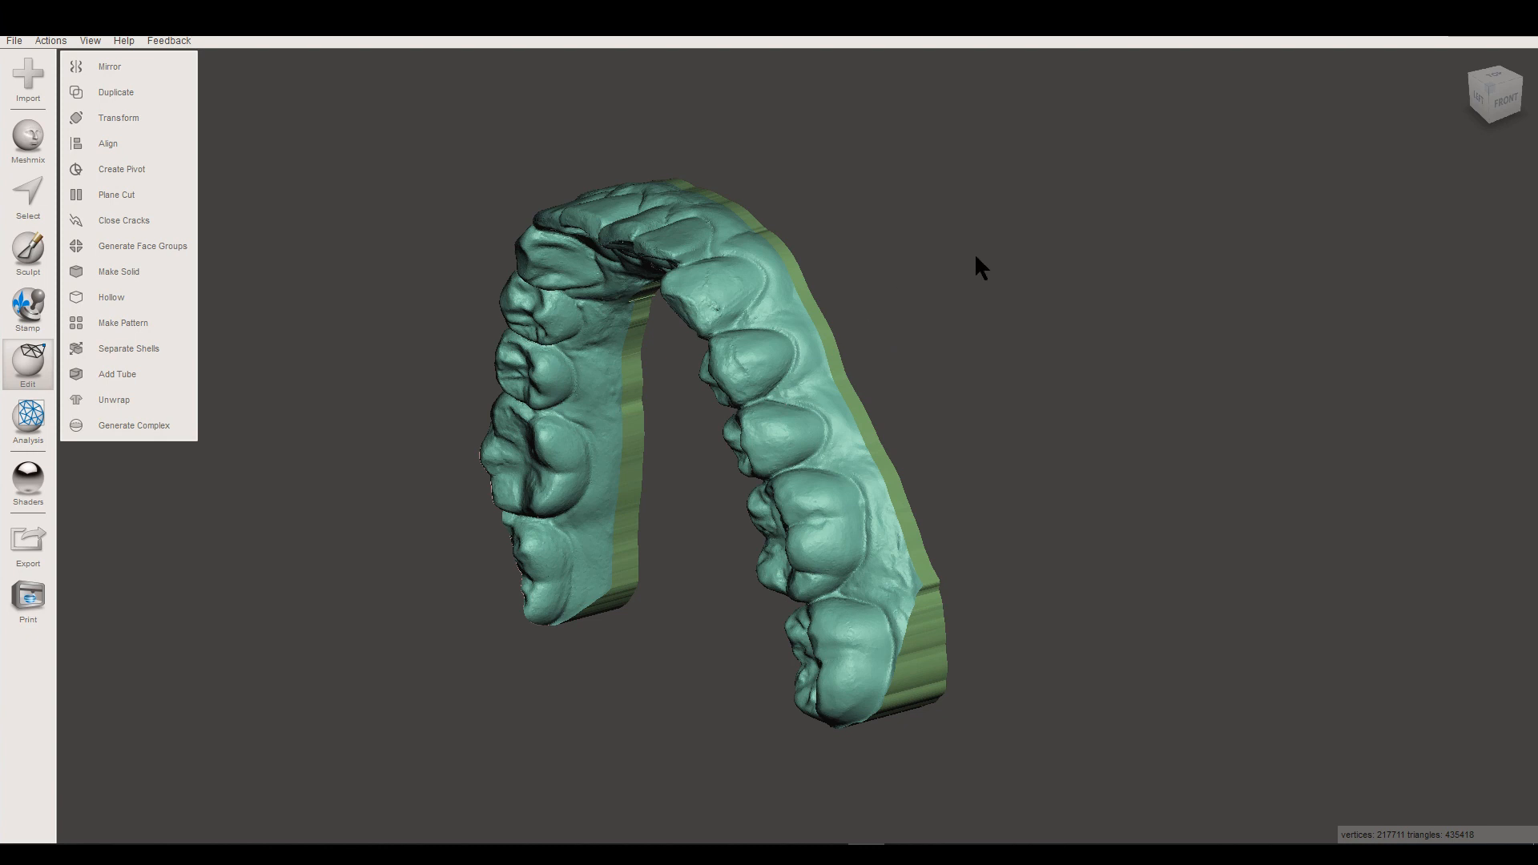
# - Export the trimmed model as a binary STL named "Refined first model.stl" in the 3D IOS for Demo folder
pyautogui.click(34, 537)
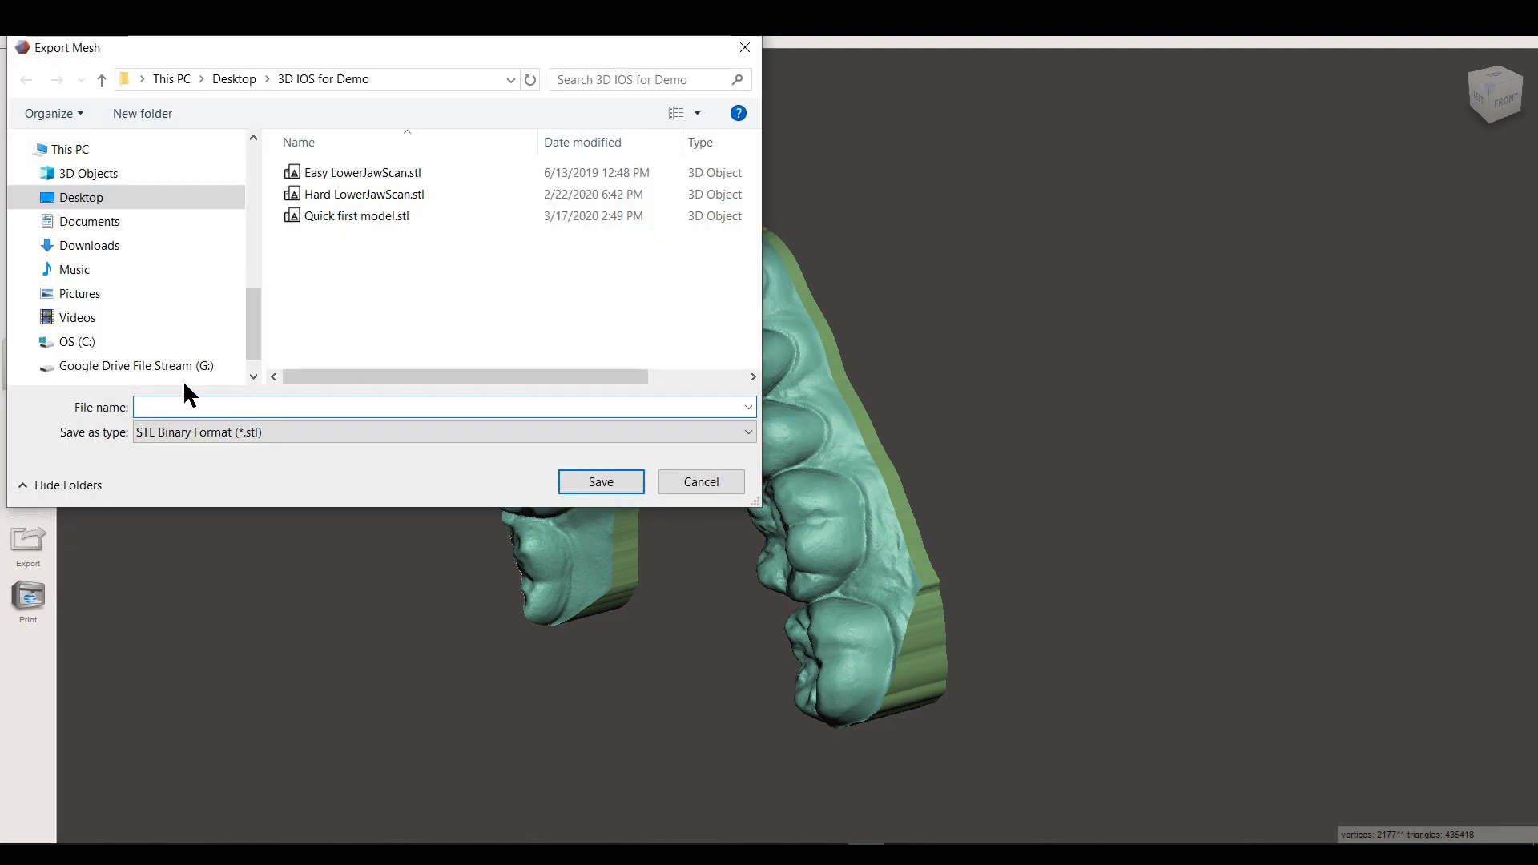
pyautogui.click(335, 214)
pyautogui.doubleClick(191, 411)
pyautogui.moveTo(170, 412); pyautogui.dragTo(121, 412)
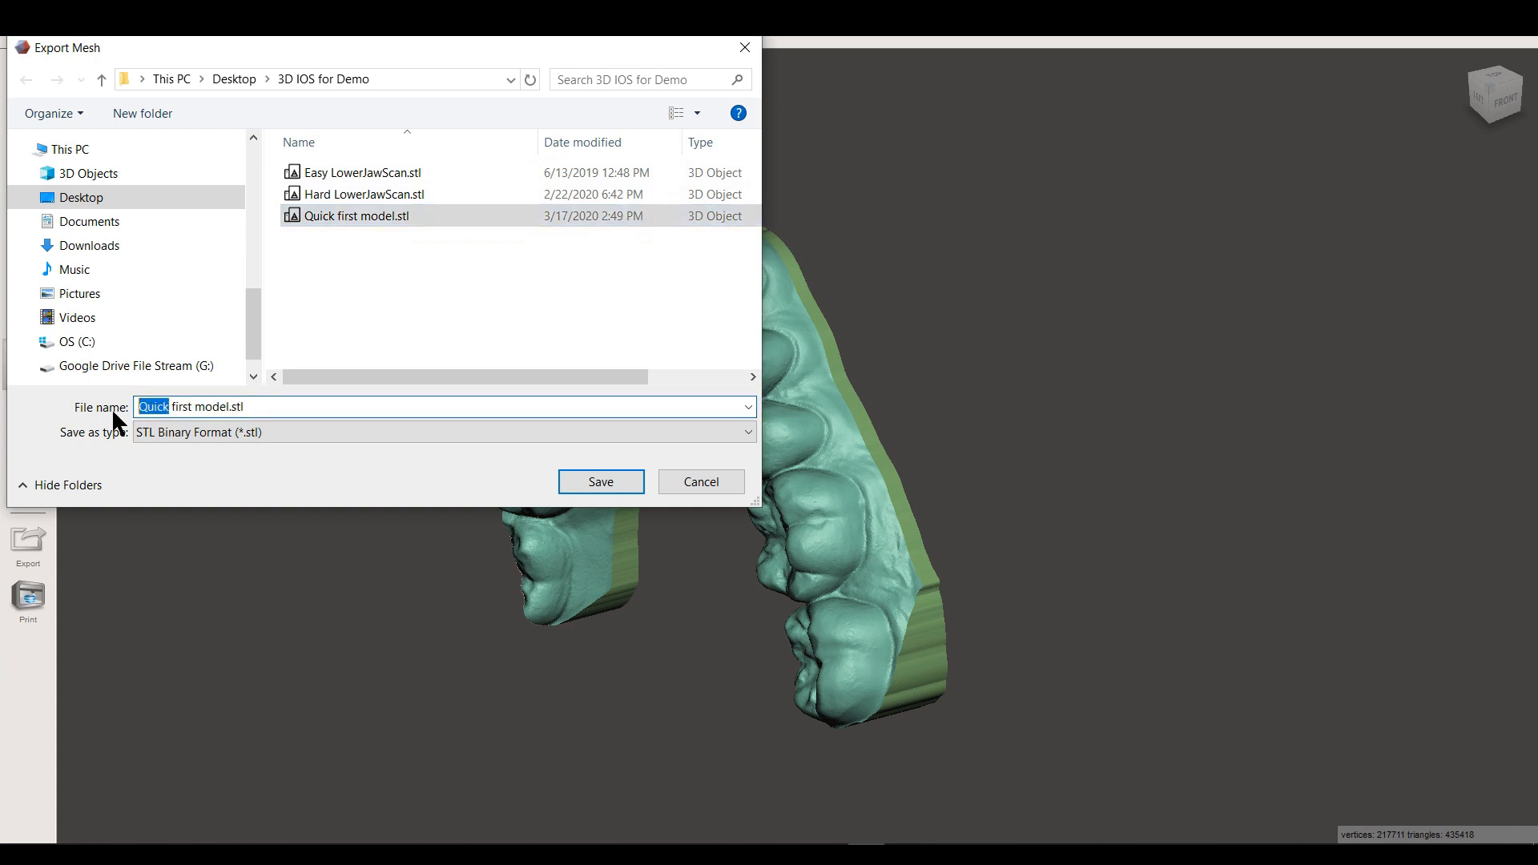
pyautogui.write('Refined')
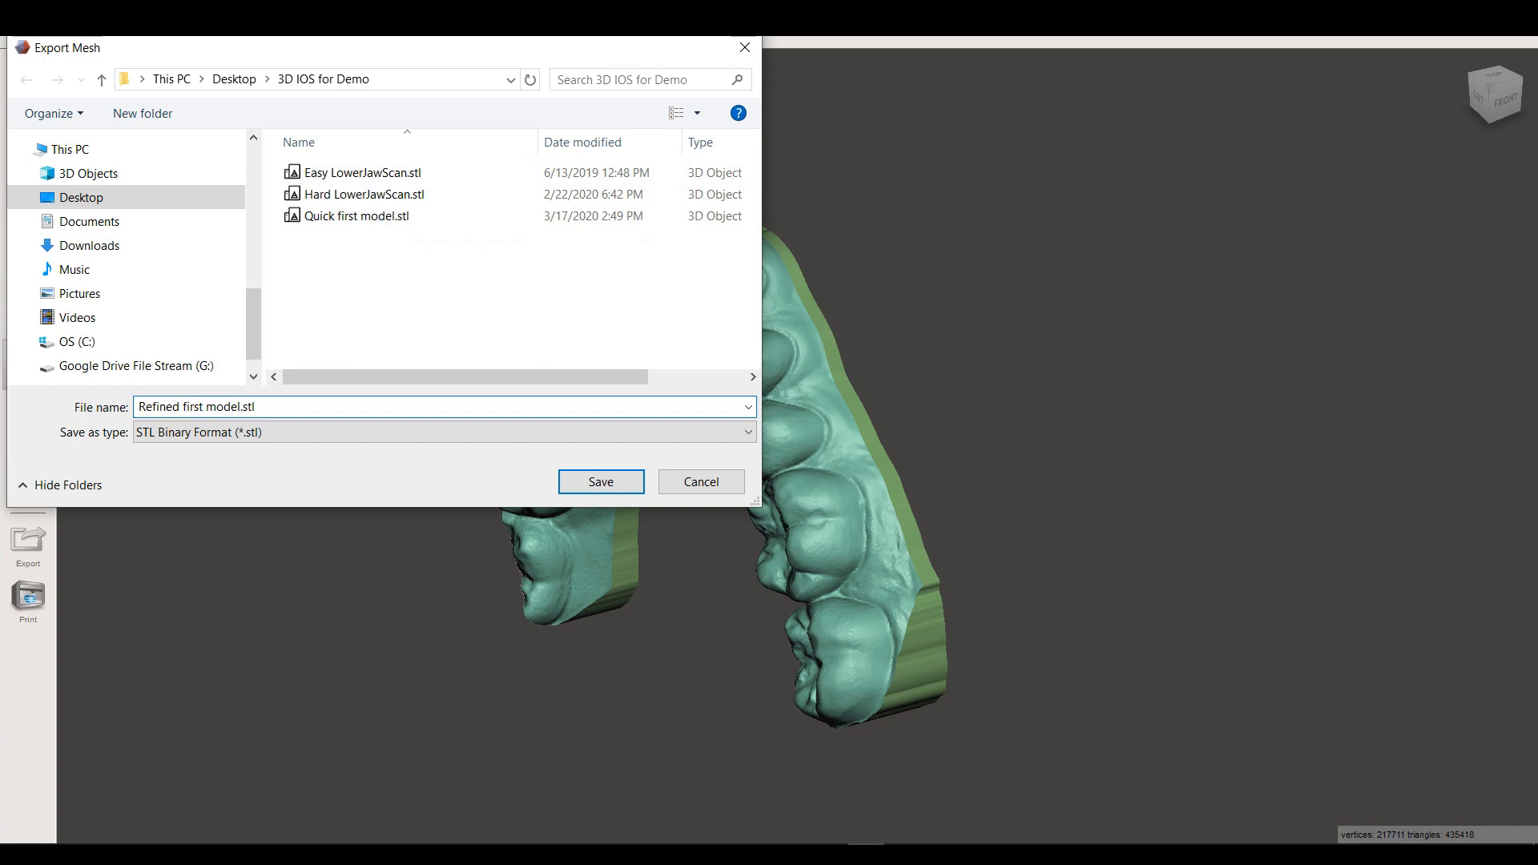
pyautogui.click(601, 482)
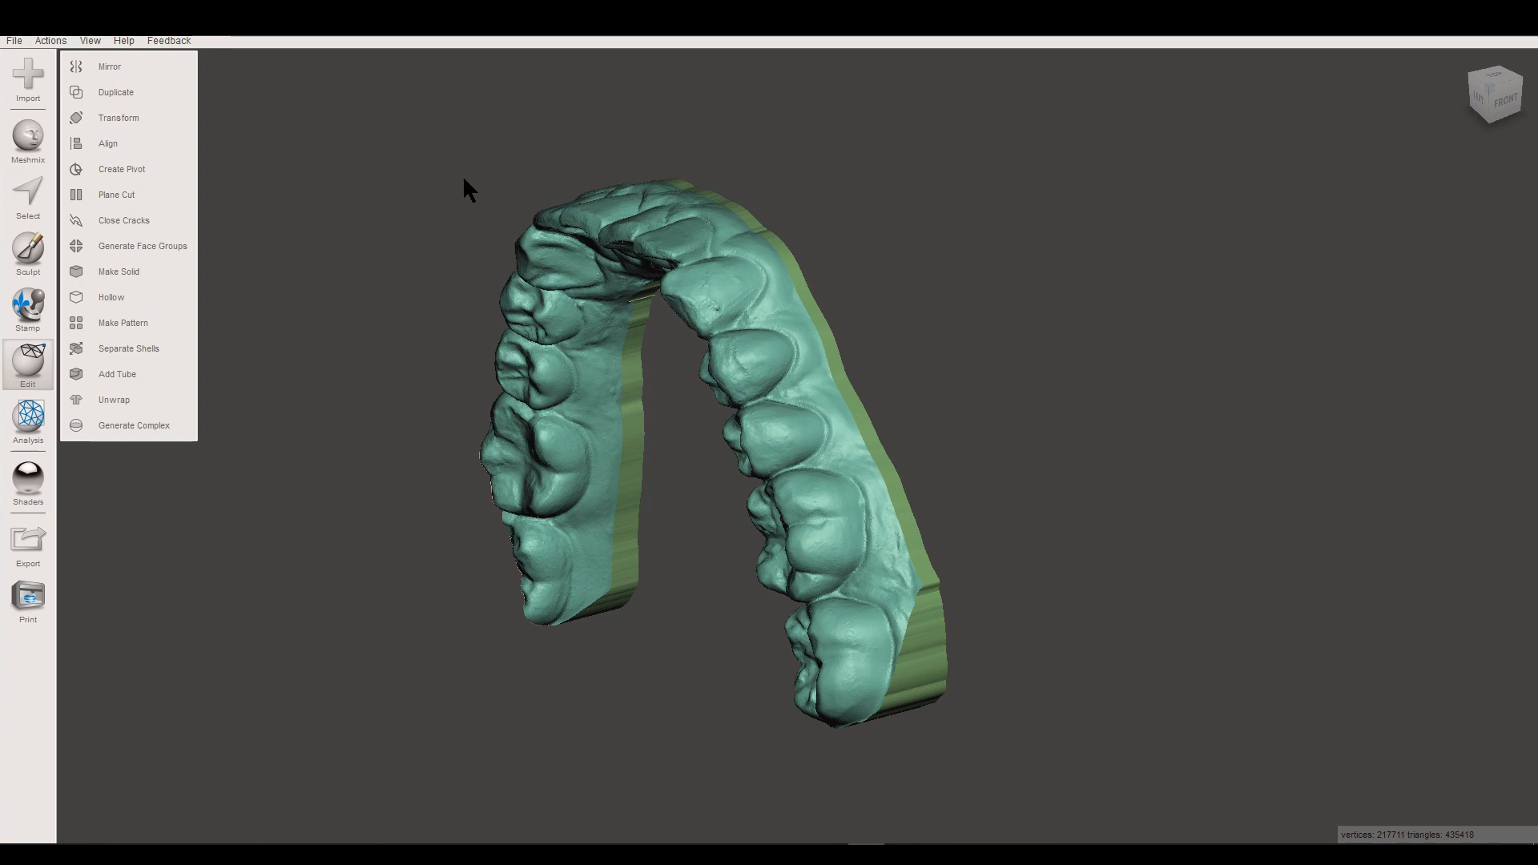
# - Load Hard LowerJawScan.stl from the 3D IOS for Demo folder, replacing the current scene
pyautogui.hotkey('alt', 'Tab')
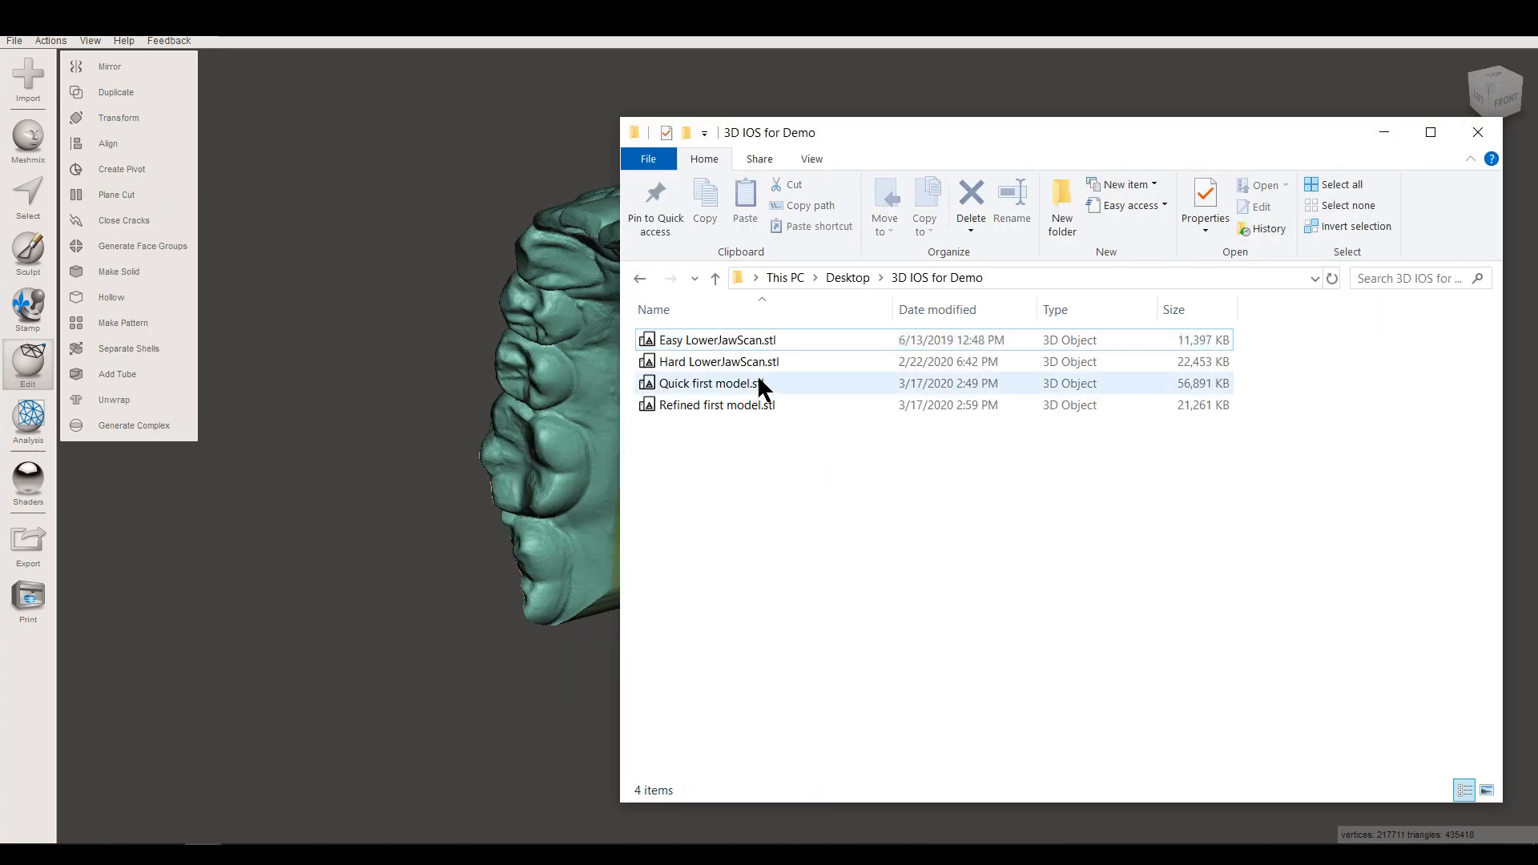
pyautogui.click(753, 362)
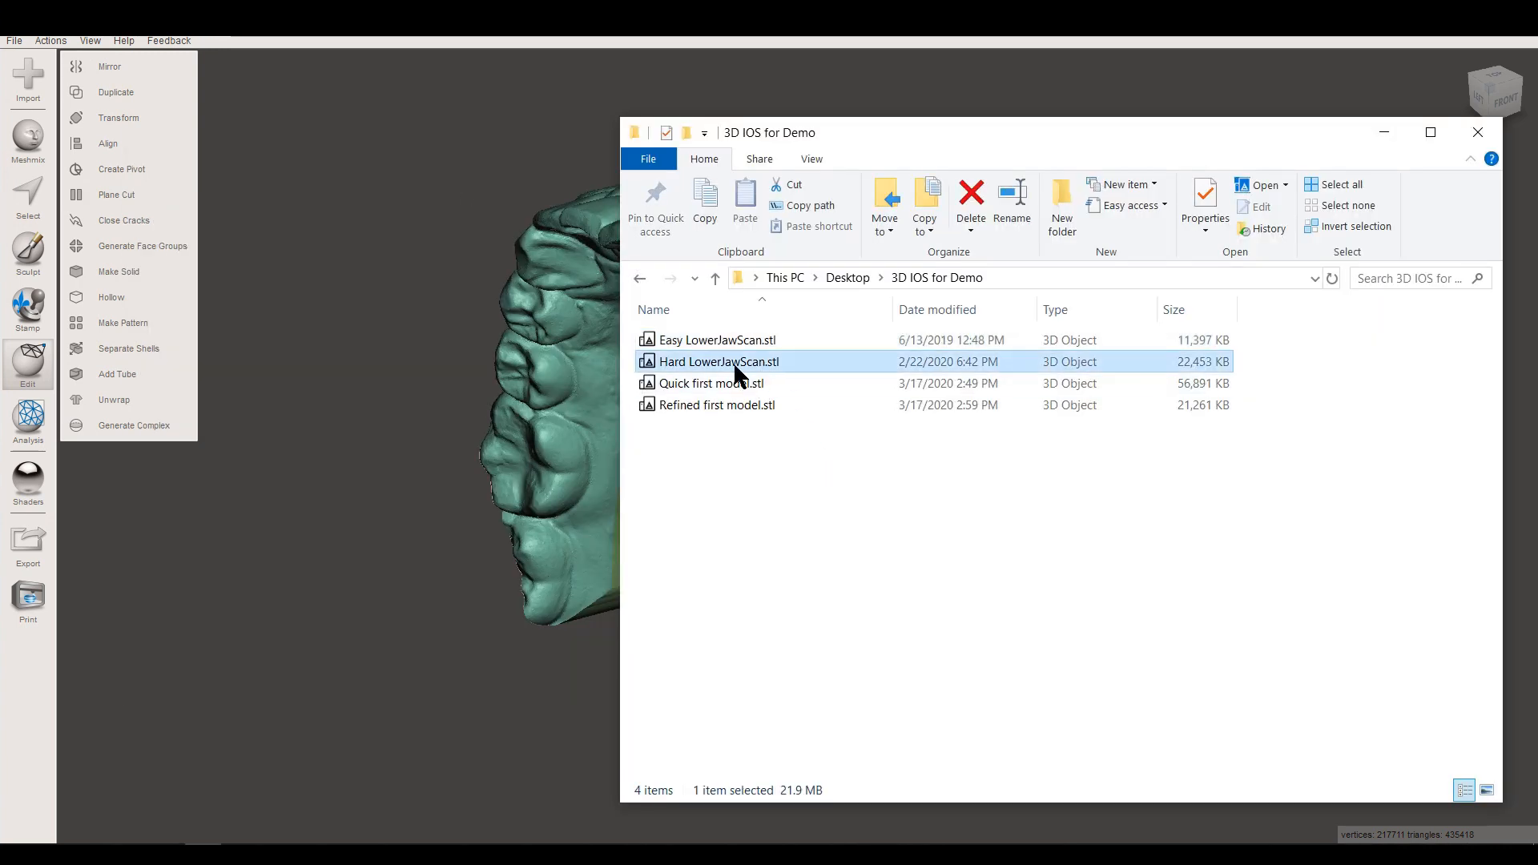
pyautogui.moveTo(703, 364); pyautogui.dragTo(496, 373)
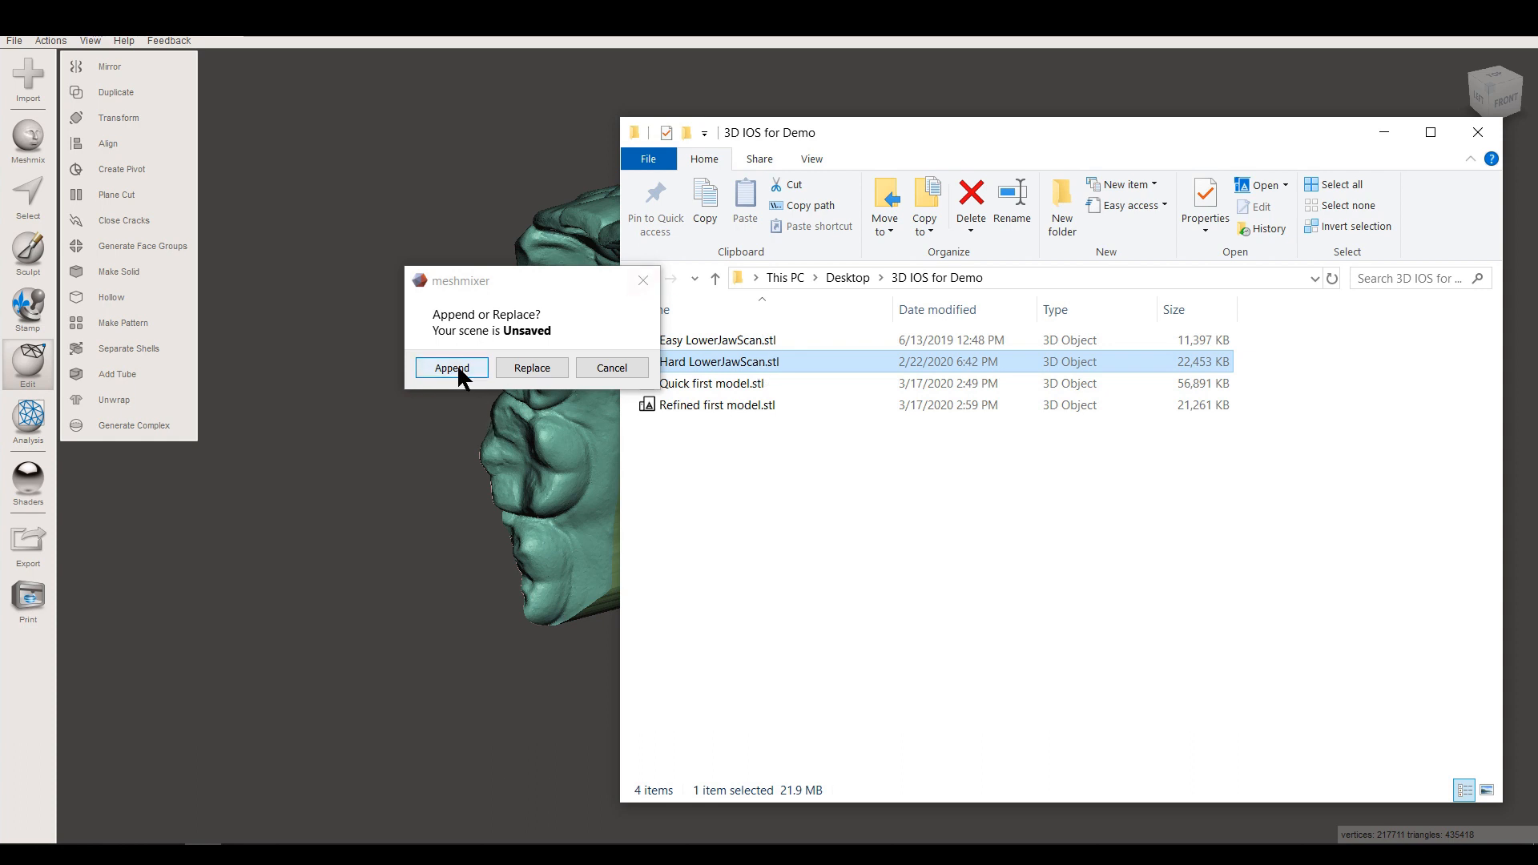
pyautogui.click(546, 368)
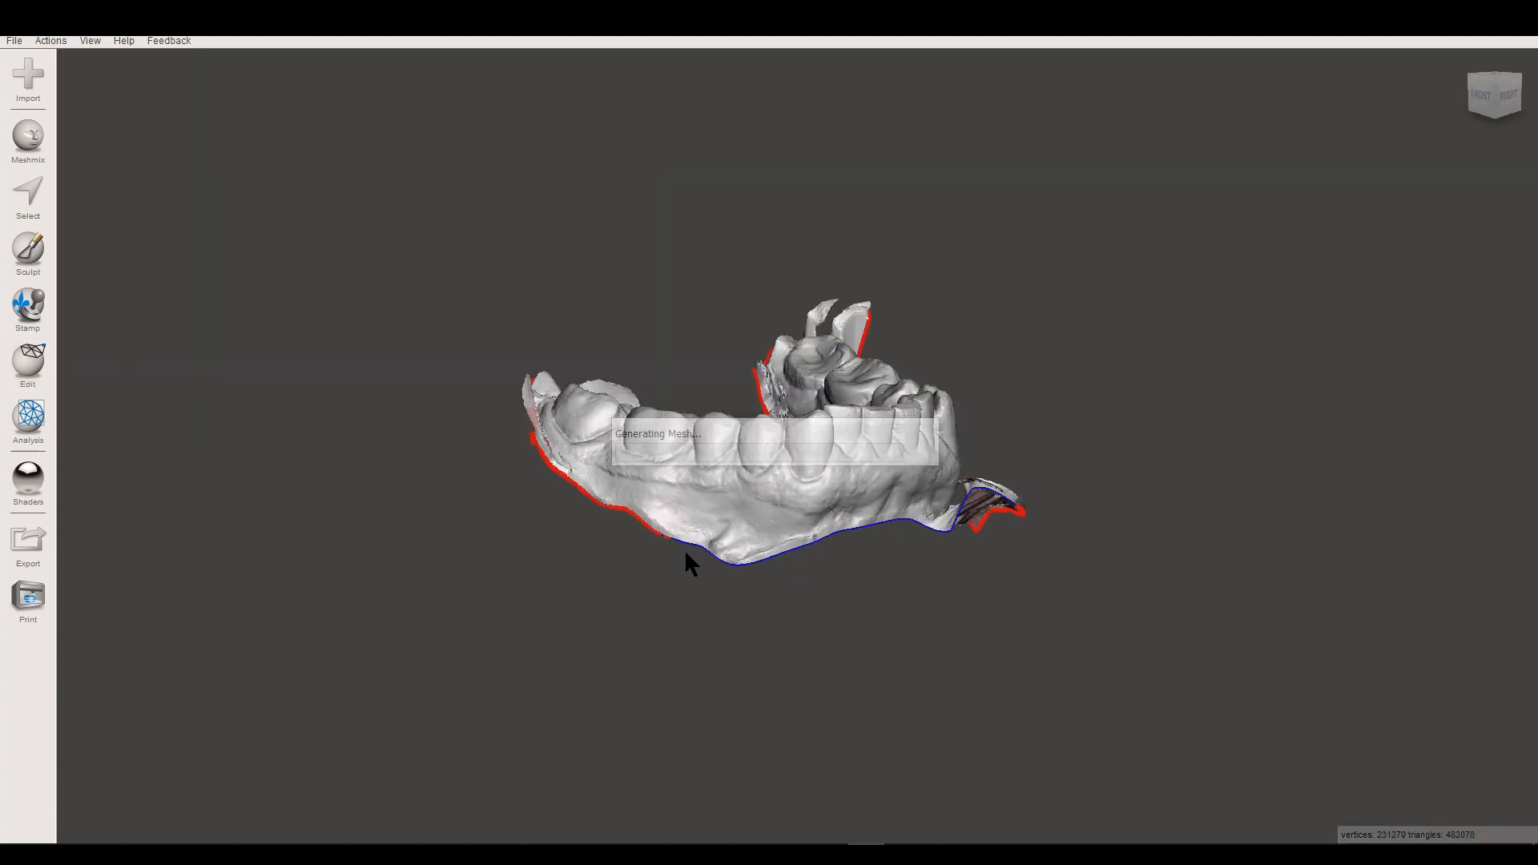
# - Examine the new lower jaw scan from above and from the tongue side, checking the inner gum surface and open borders
pyautogui.moveTo(774, 473); pyautogui.dragTo(1218, 610, button='right')
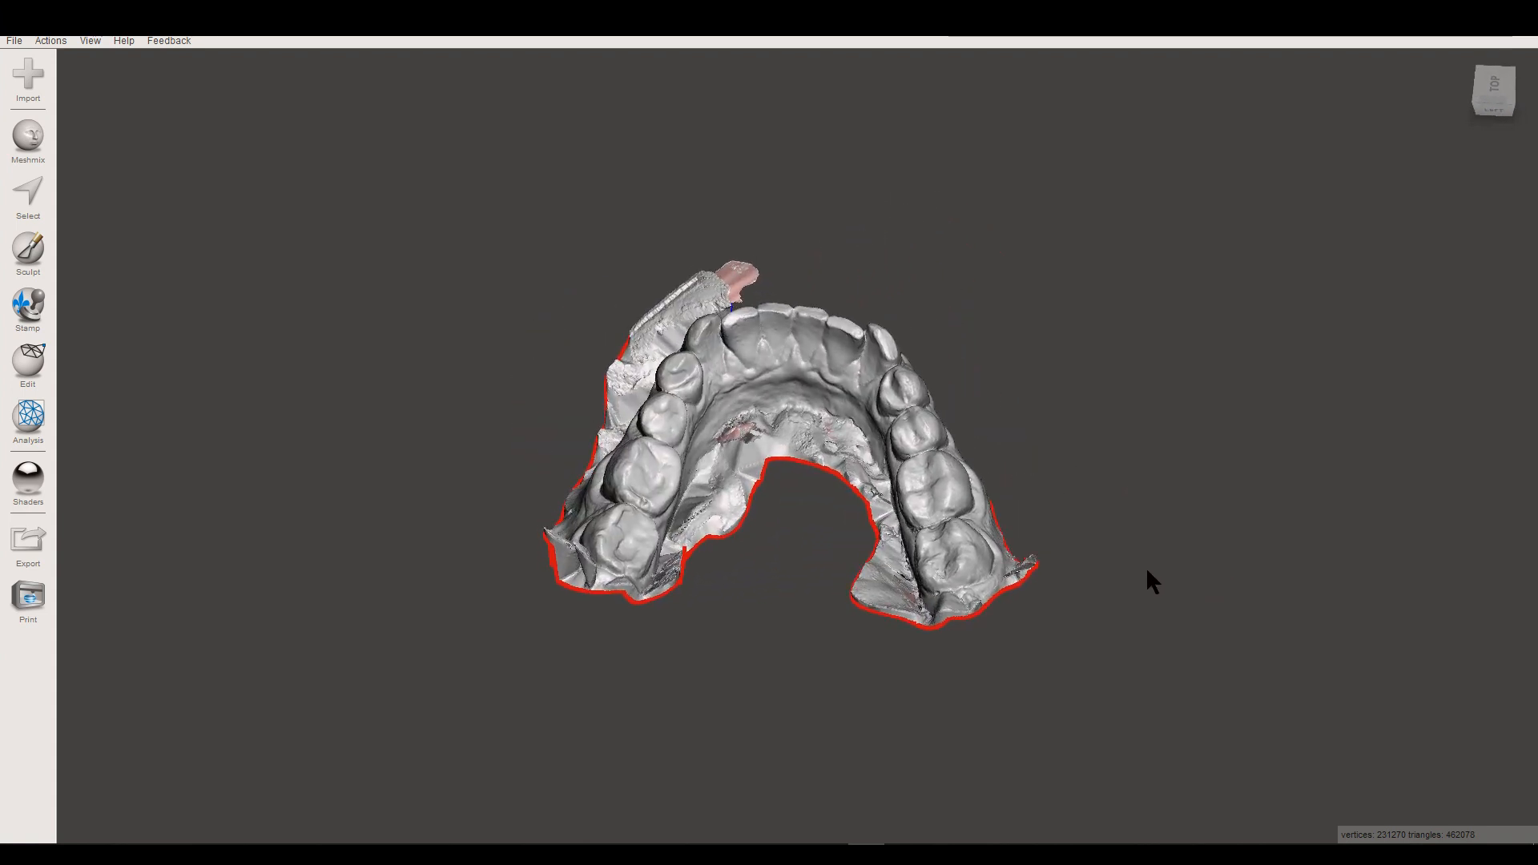
pyautogui.moveTo(780, 497); pyautogui.dragTo(817, 449, button='right')
pyautogui.scroll(2, 808, 511)
pyautogui.scroll(3, 807, 504)
pyautogui.moveTo(849, 599); pyautogui.dragTo(993, 497, button='right')
pyautogui.moveTo(1103, 580); pyautogui.dragTo(725, 432, button='right')
pyautogui.scroll(3, 731, 429)
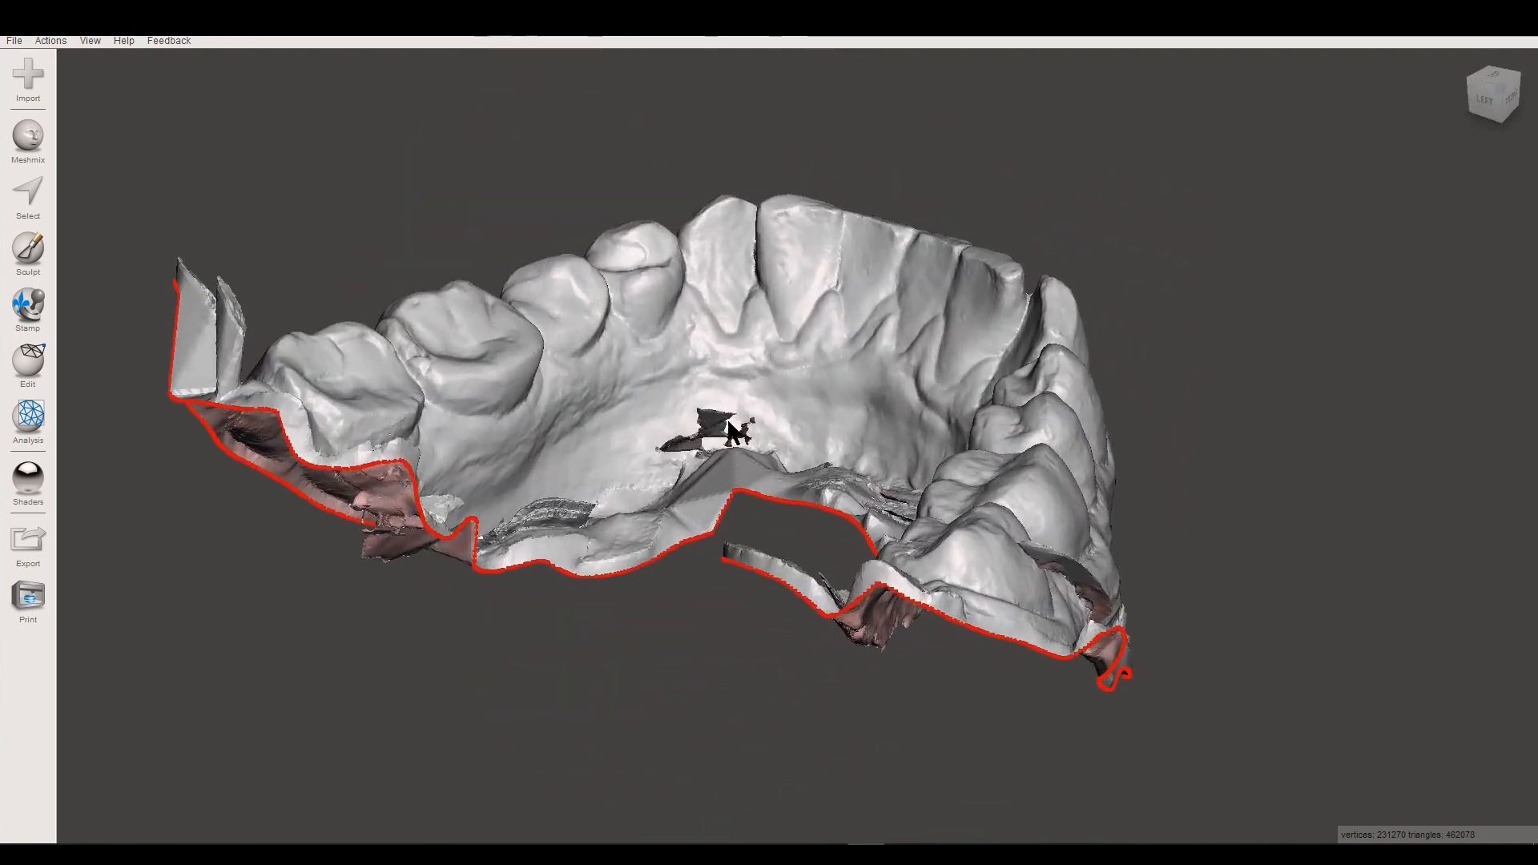
pyautogui.scroll(3, 731, 429)
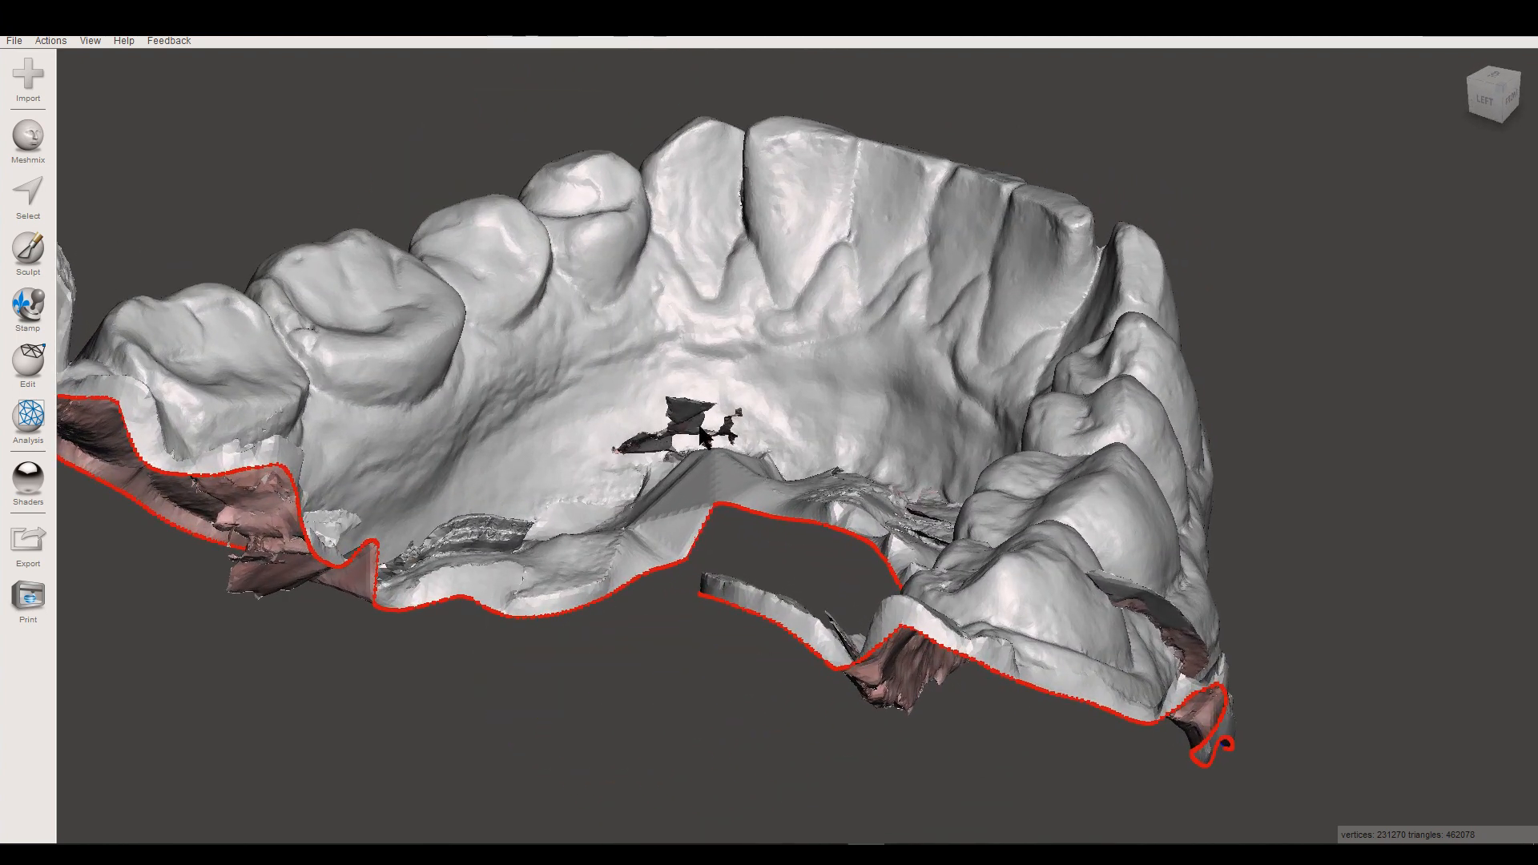
pyautogui.moveTo(974, 478); pyautogui.dragTo(696, 352, button='right')
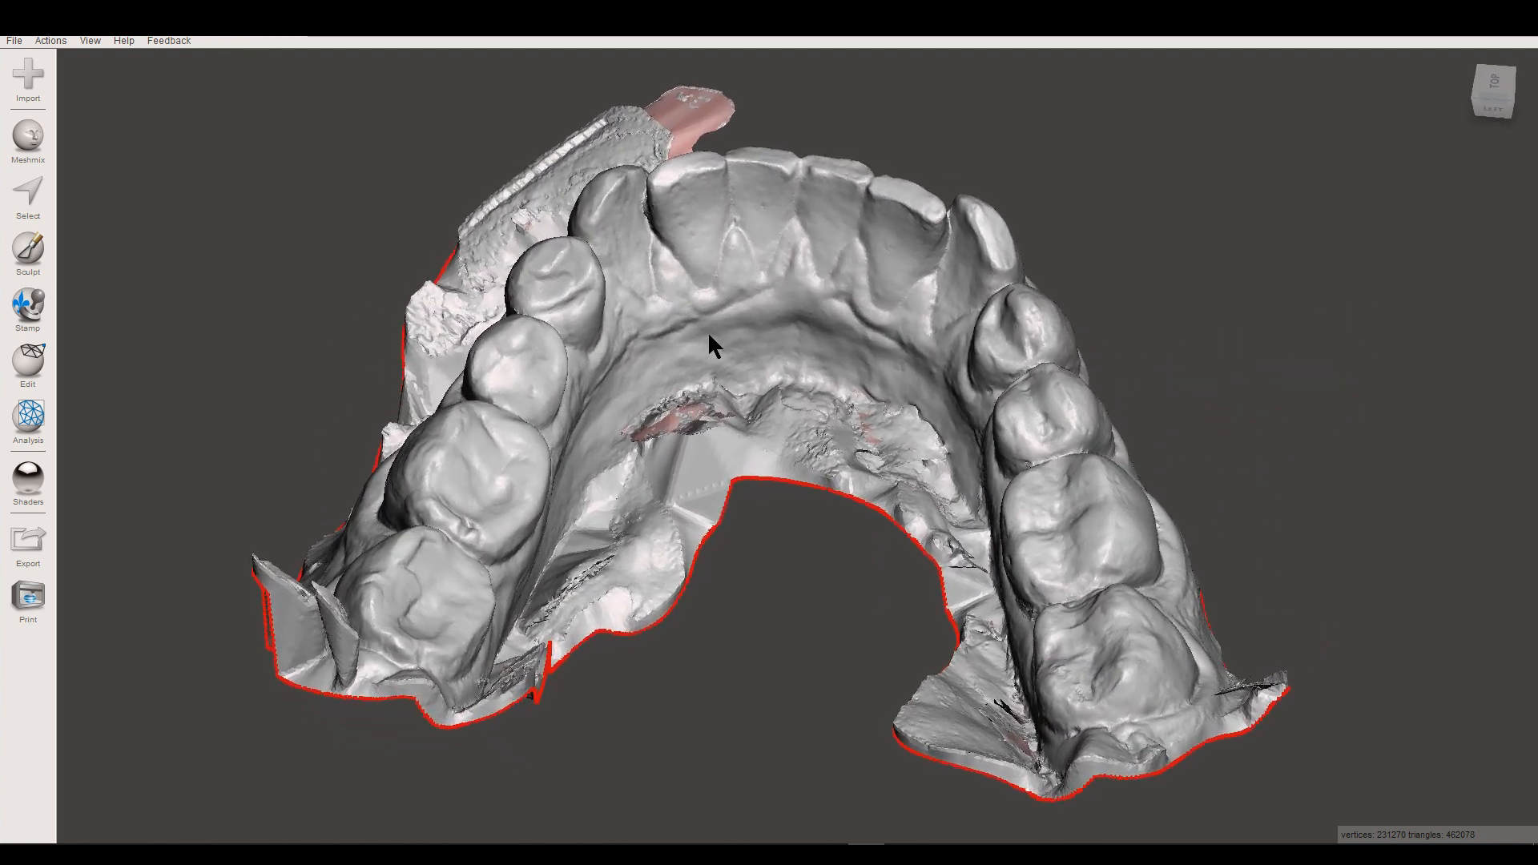
# - Lasso and delete the excess tongue-side tissue on the scrap-covered half, from behind the last molar to past the front midline
pyautogui.click(40, 195)
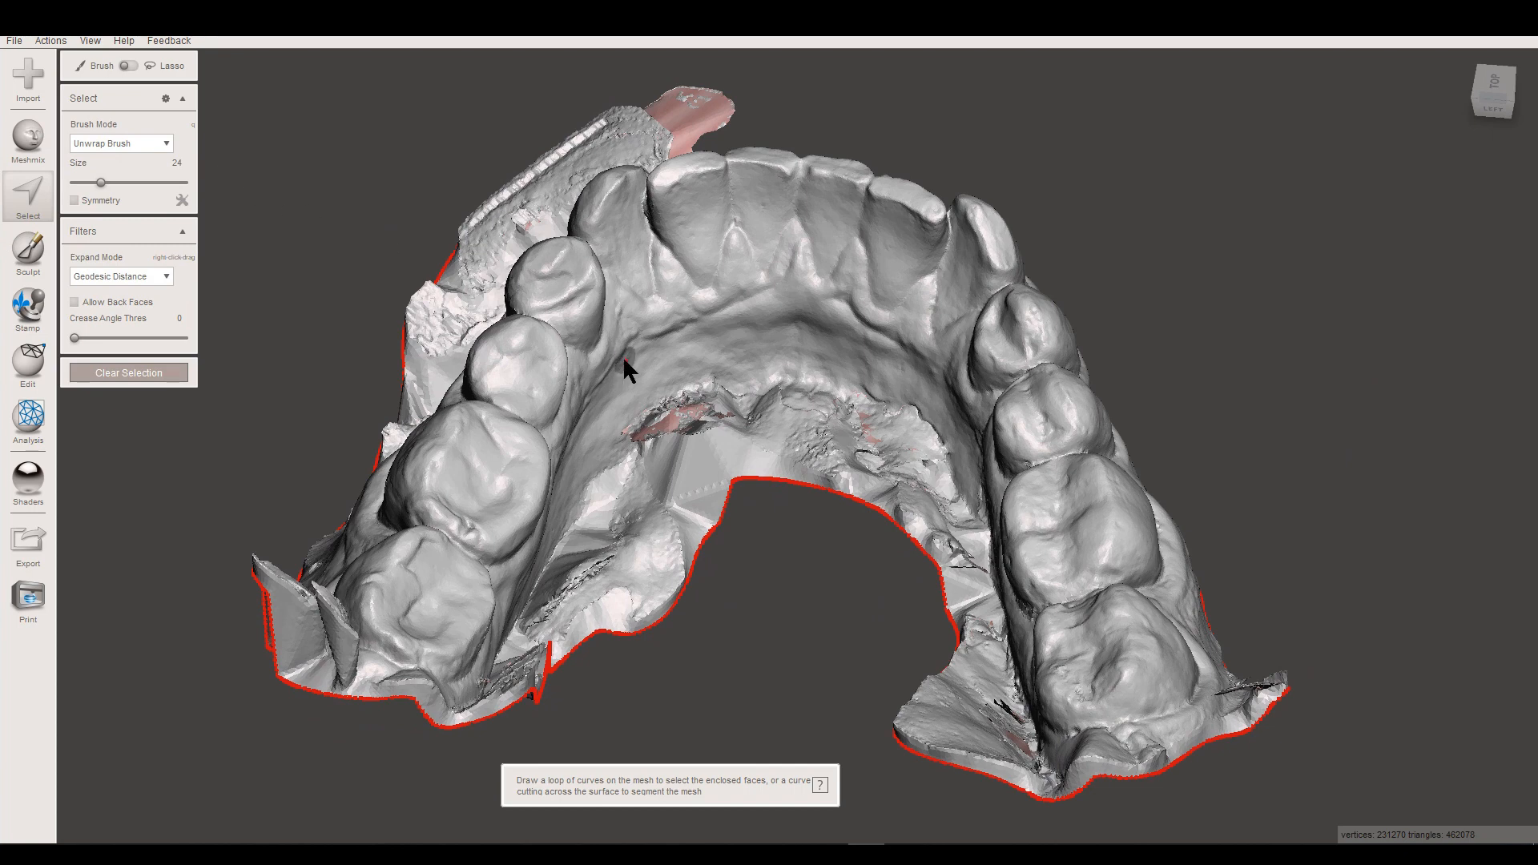
pyautogui.moveTo(714, 363)
pyautogui.mouseDown(button='right')
pyautogui.moveTo(800, 354)
pyautogui.moveTo(783, 323)
pyautogui.moveTo(889, 350)
pyautogui.moveTo(902, 152)
pyautogui.moveTo(920, 733)
pyautogui.moveTo(810, 254)
pyautogui.moveTo(741, 233)
pyautogui.moveTo(716, 187)
pyautogui.moveTo(645, 157)
pyautogui.mouseUp(button='right')
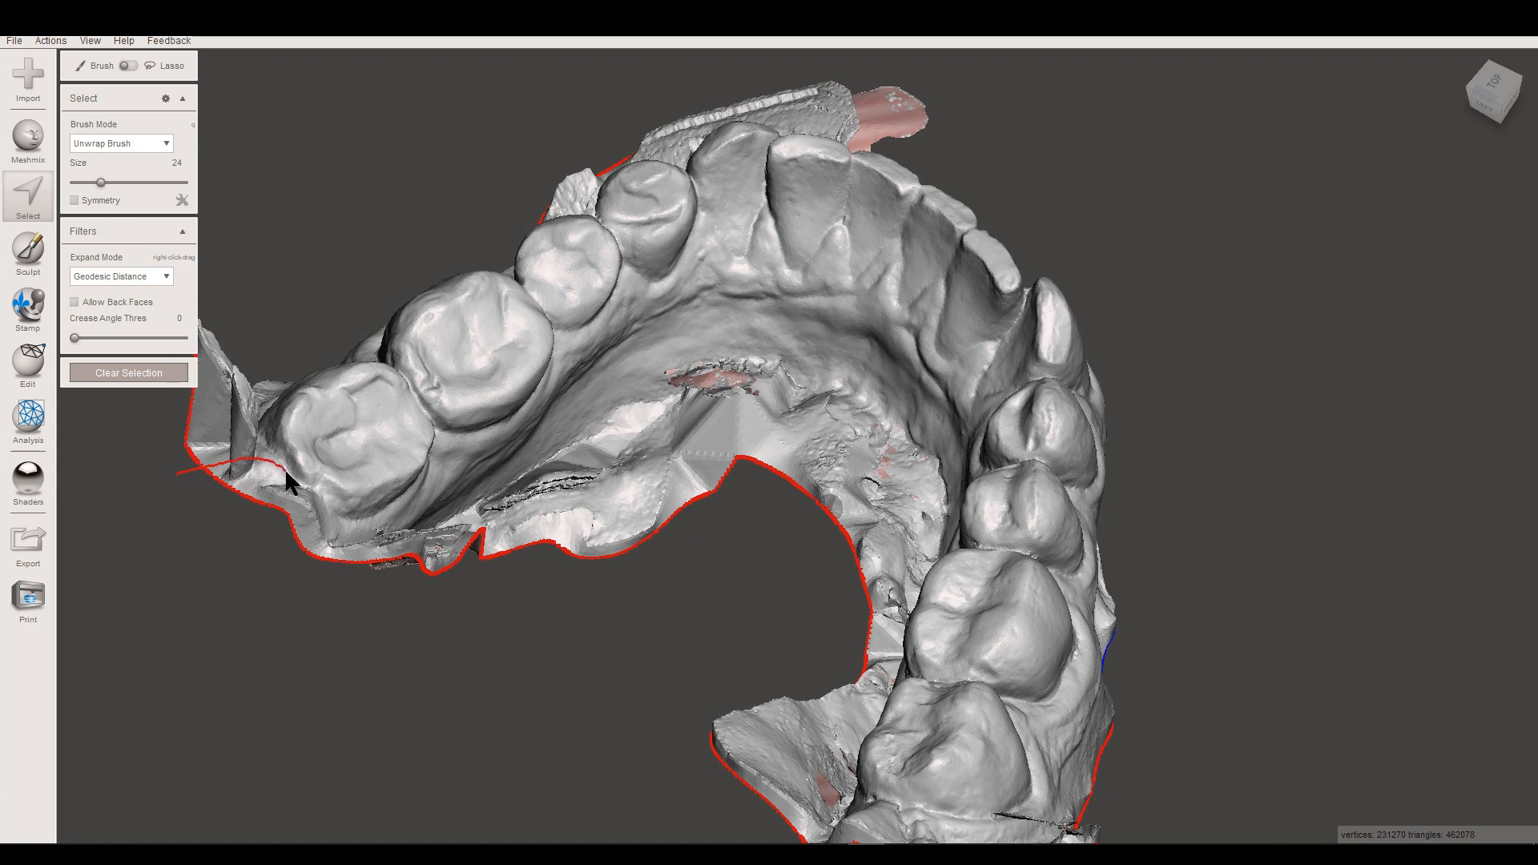
pyautogui.moveTo(326, 525)
pyautogui.mouseDown()
pyautogui.moveTo(445, 517)
pyautogui.moveTo(585, 383)
pyautogui.mouseUp()
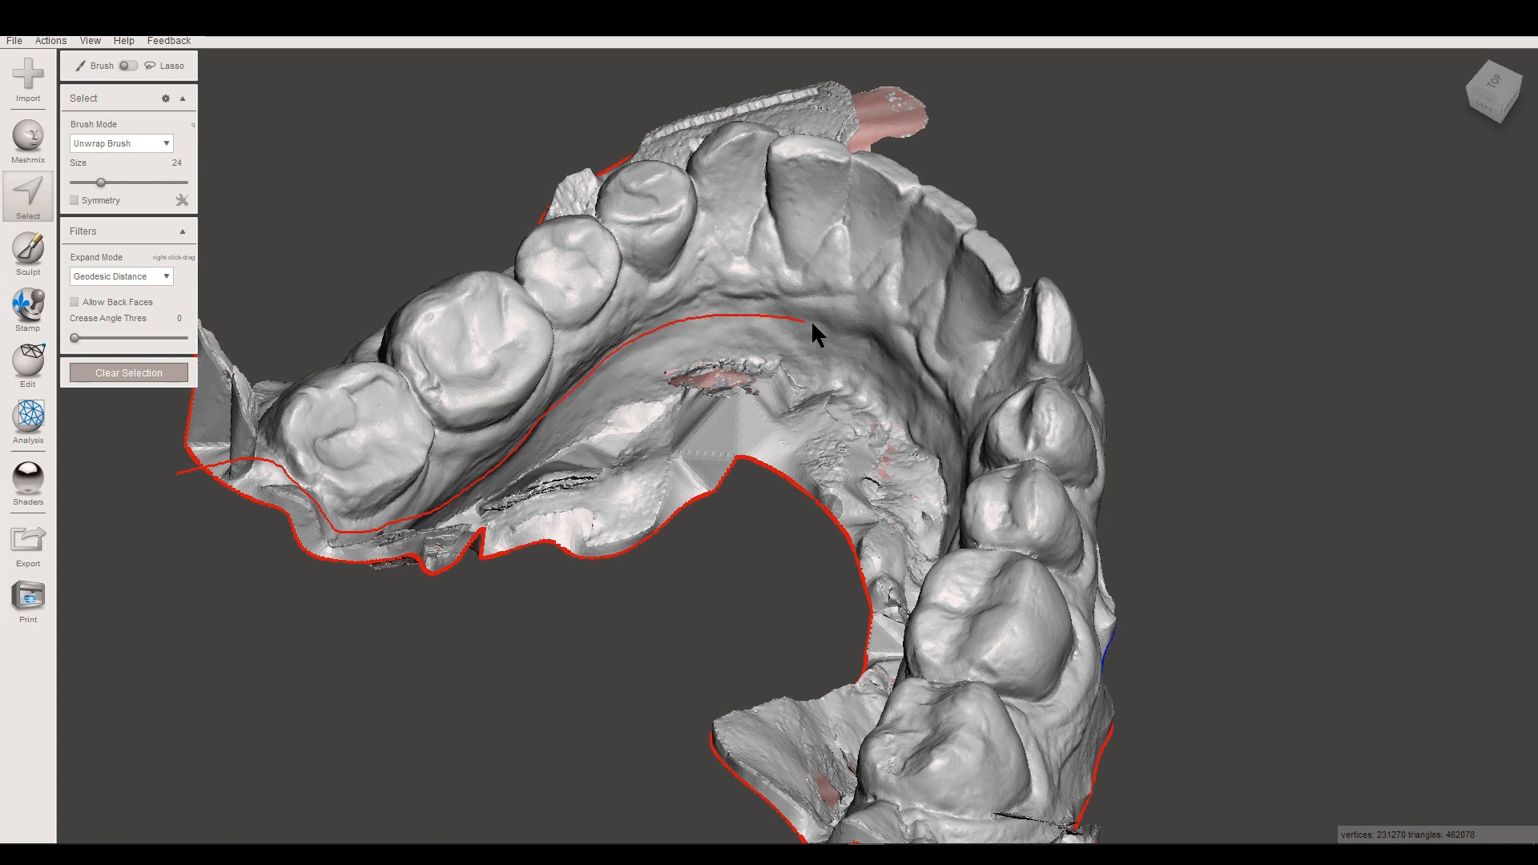
pyautogui.moveTo(867, 442)
pyautogui.mouseDown()
pyautogui.moveTo(778, 562)
pyautogui.moveTo(575, 680)
pyautogui.moveTo(382, 668)
pyautogui.moveTo(250, 605)
pyautogui.moveTo(182, 530)
pyautogui.mouseUp()
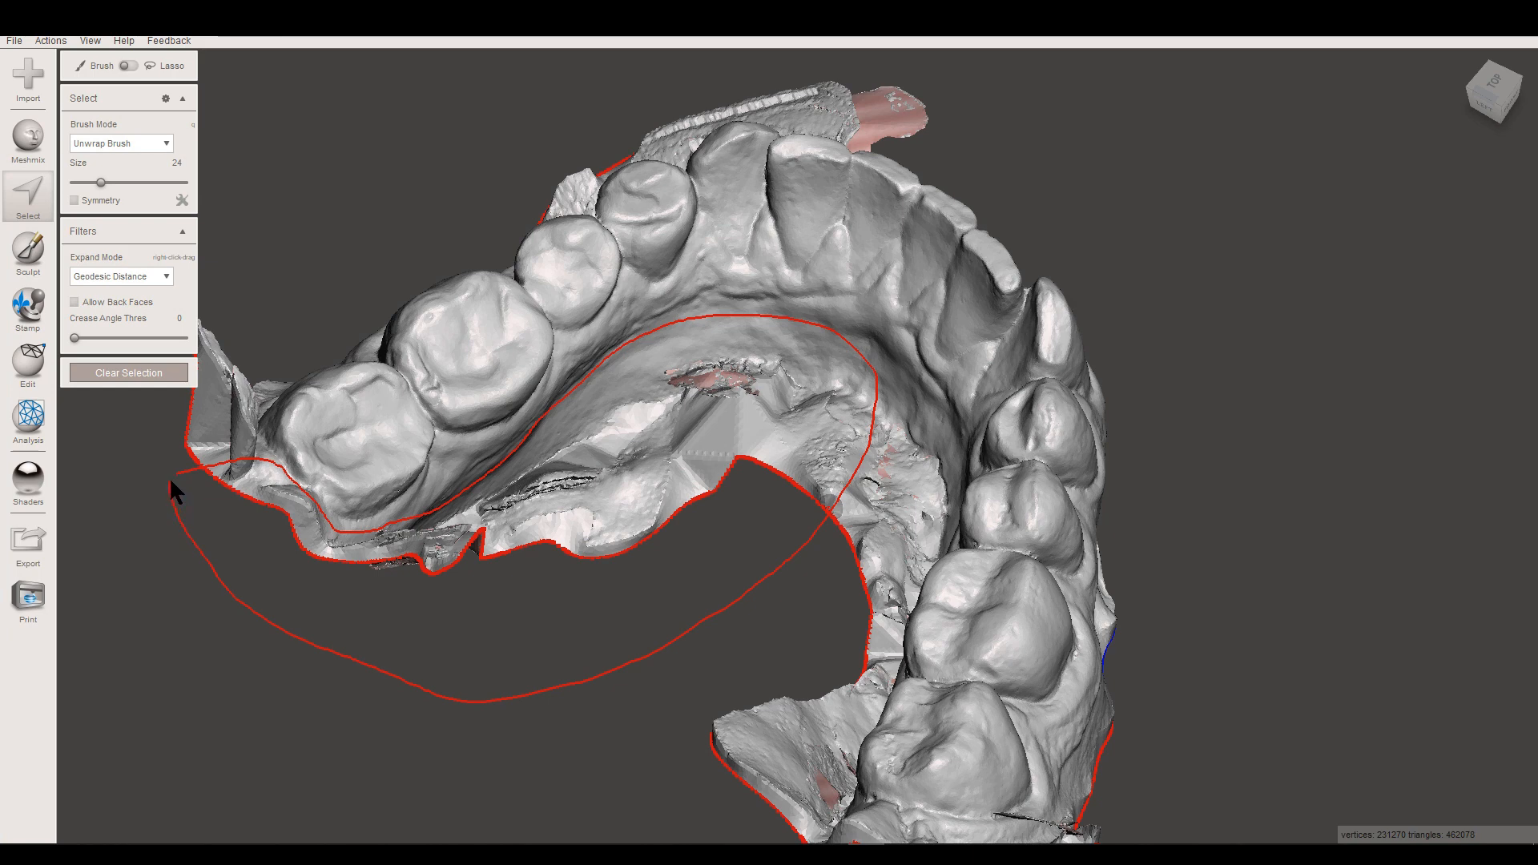
pyautogui.moveTo(171, 480); pyautogui.dragTo(171, 480)
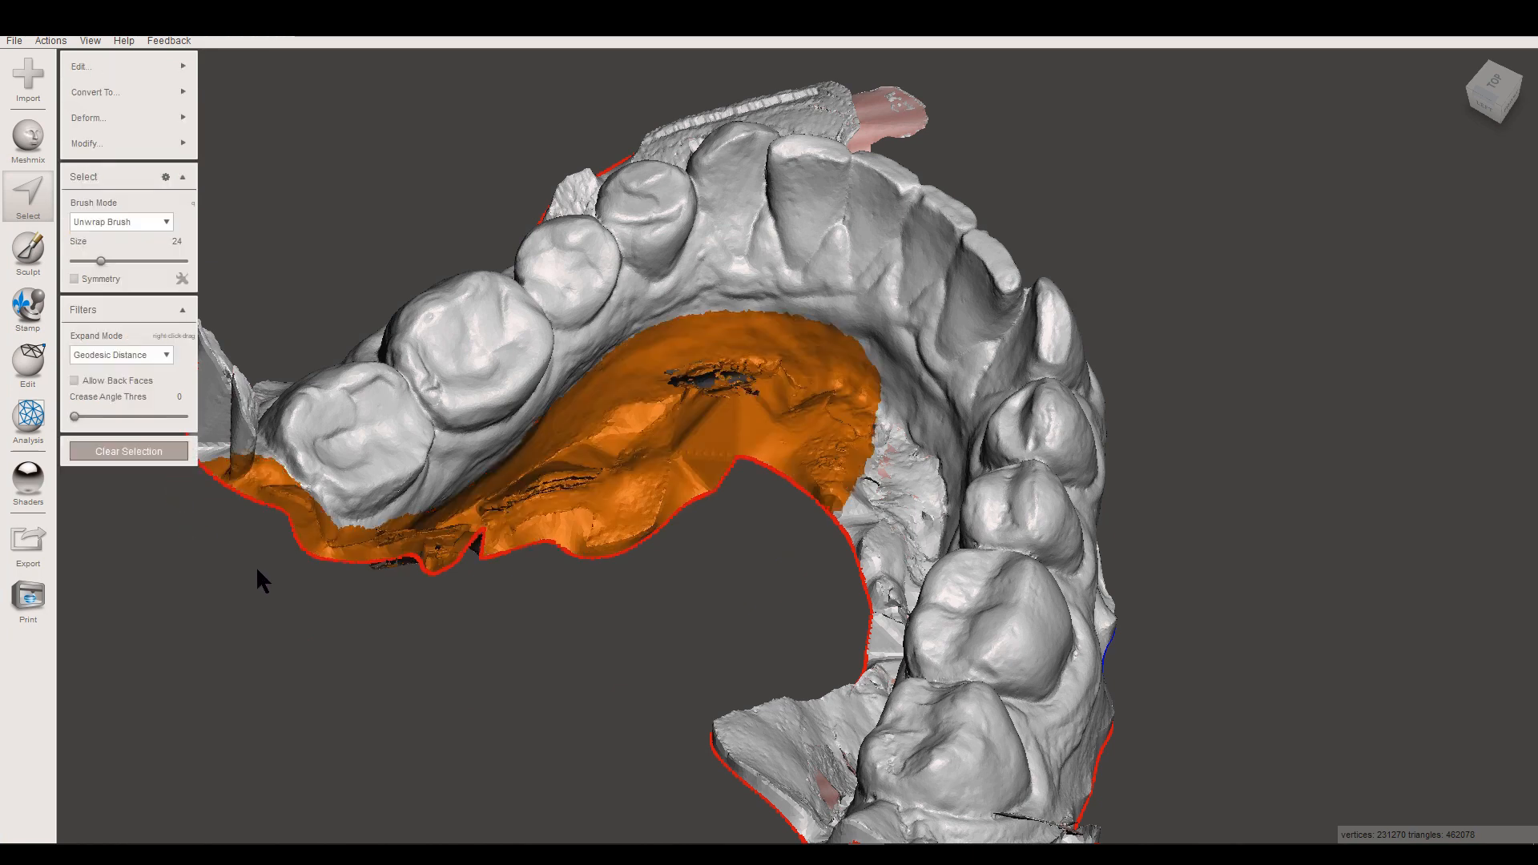
pyautogui.moveTo(521, 646); pyautogui.dragTo(616, 629, button='right')
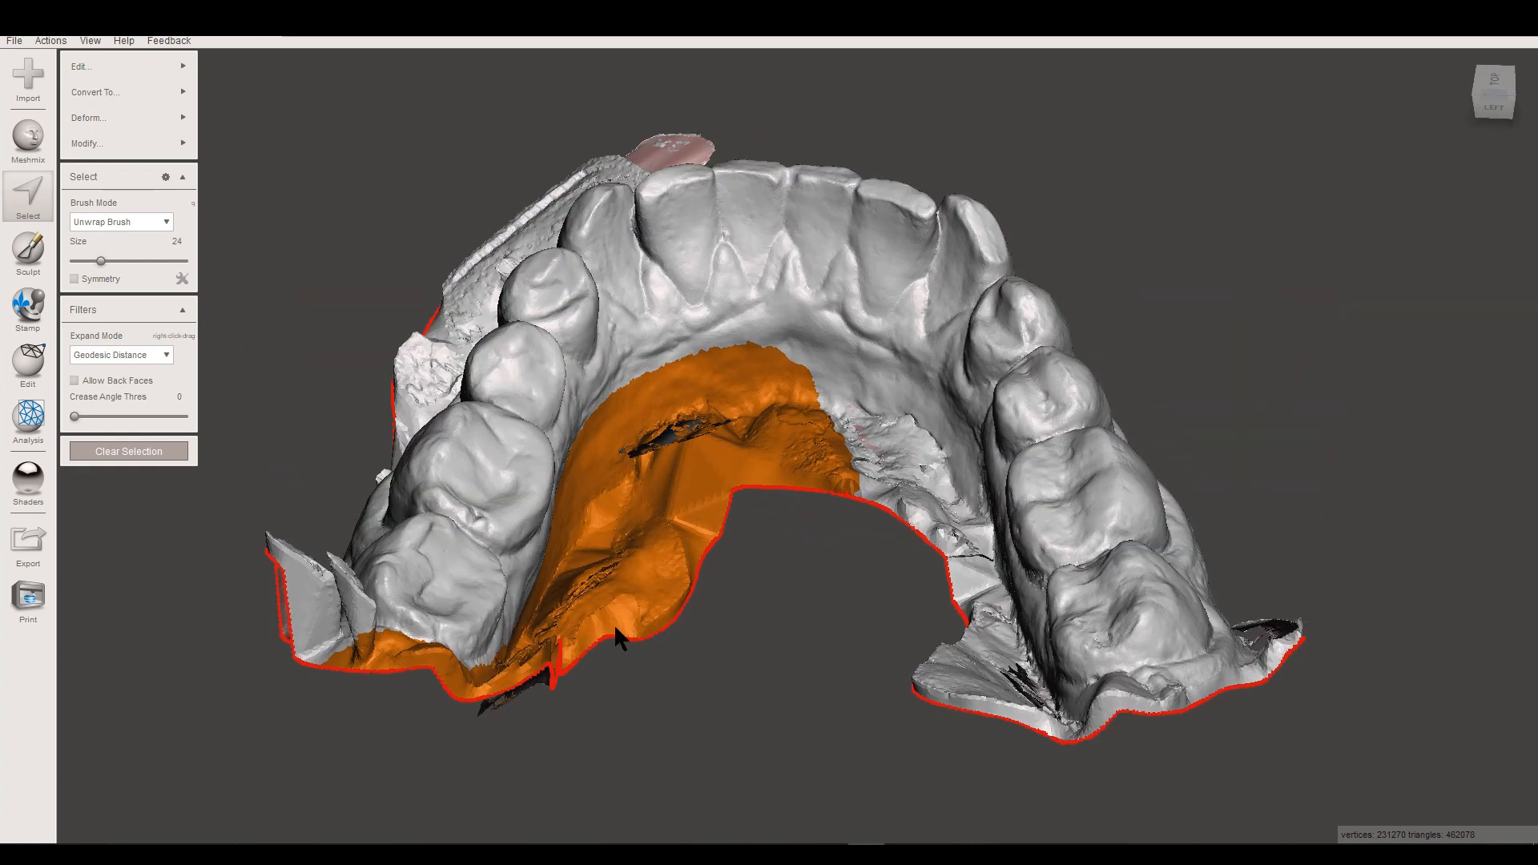
pyautogui.press('Delete')
# - Lasso and delete the remaining tongue-side tissue on the opposite half of the arch, continuing around behind its last molar
pyautogui.moveTo(659, 584); pyautogui.dragTo(889, 443, button='right')
pyautogui.moveTo(889, 449); pyautogui.dragTo(821, 457, button='middle')
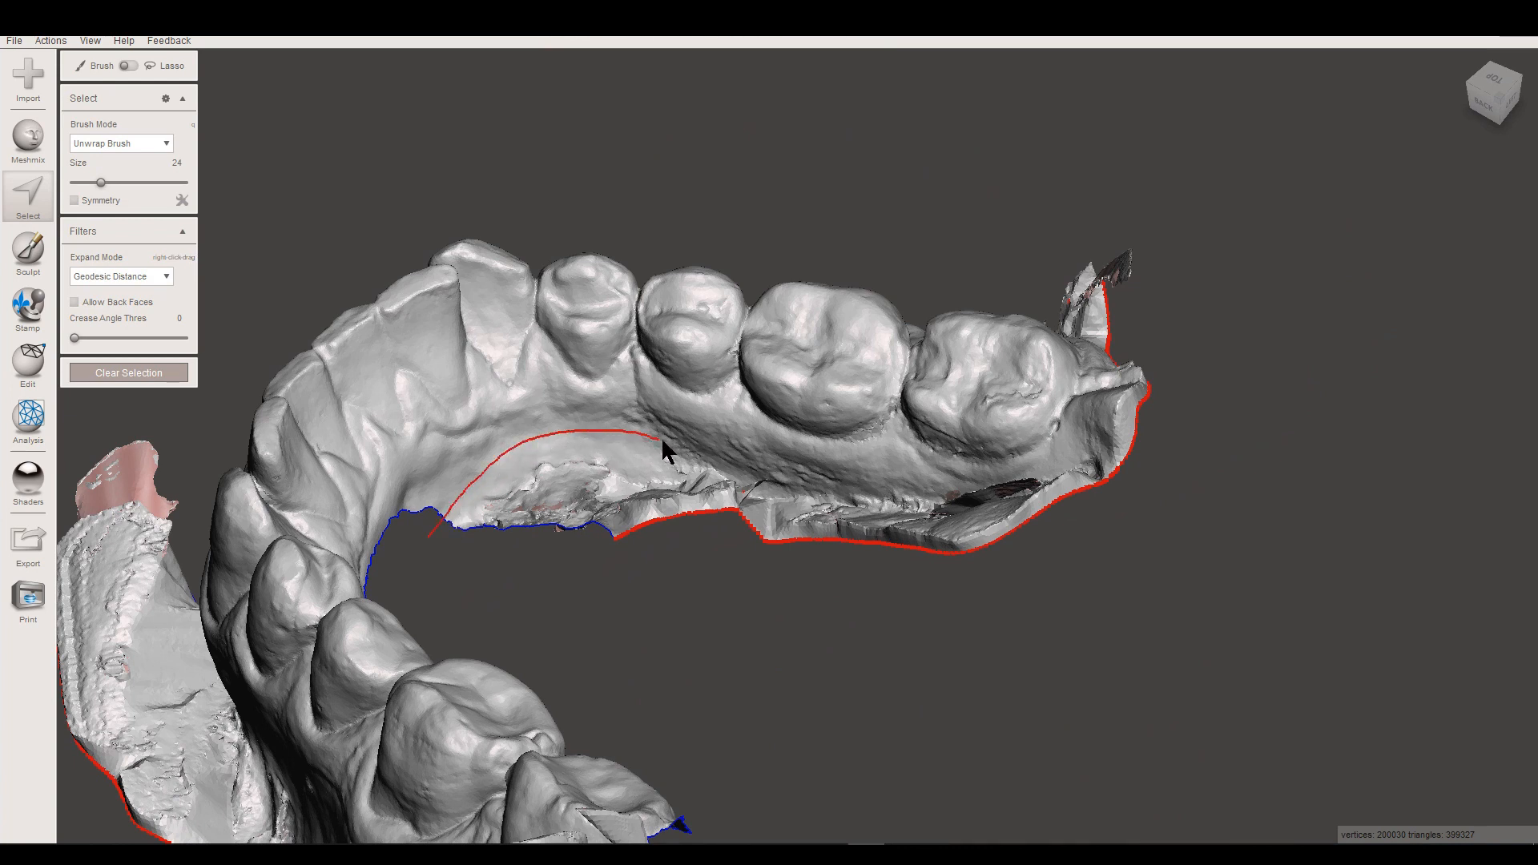
pyautogui.moveTo(857, 481); pyautogui.dragTo(1021, 480)
pyautogui.moveTo(1071, 426)
pyautogui.mouseDown()
pyautogui.moveTo(1095, 374)
pyautogui.moveTo(1175, 348)
pyautogui.moveTo(1090, 605)
pyautogui.moveTo(674, 631)
pyautogui.moveTo(432, 569)
pyautogui.moveTo(424, 541)
pyautogui.mouseUp()
pyautogui.moveTo(514, 546); pyautogui.dragTo(524, 620, button='right')
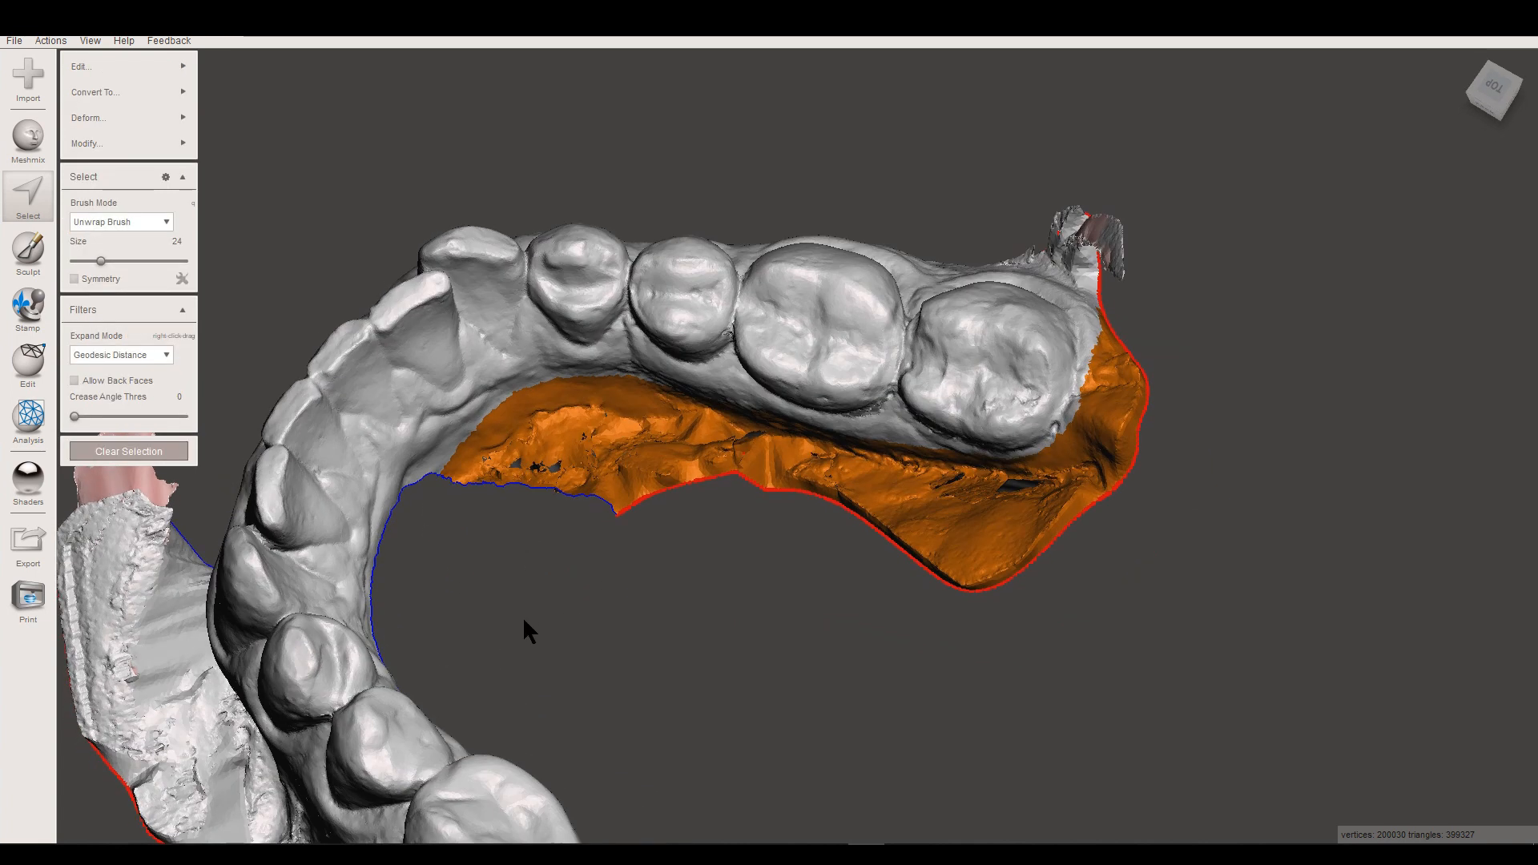
pyautogui.press('Delete')
# - Select the ragged outer gum border and rear flap on the scrap-free half, even out the selection's edge with the brush, and delete it
pyautogui.moveTo(626, 688); pyautogui.dragTo(521, 352, button='right')
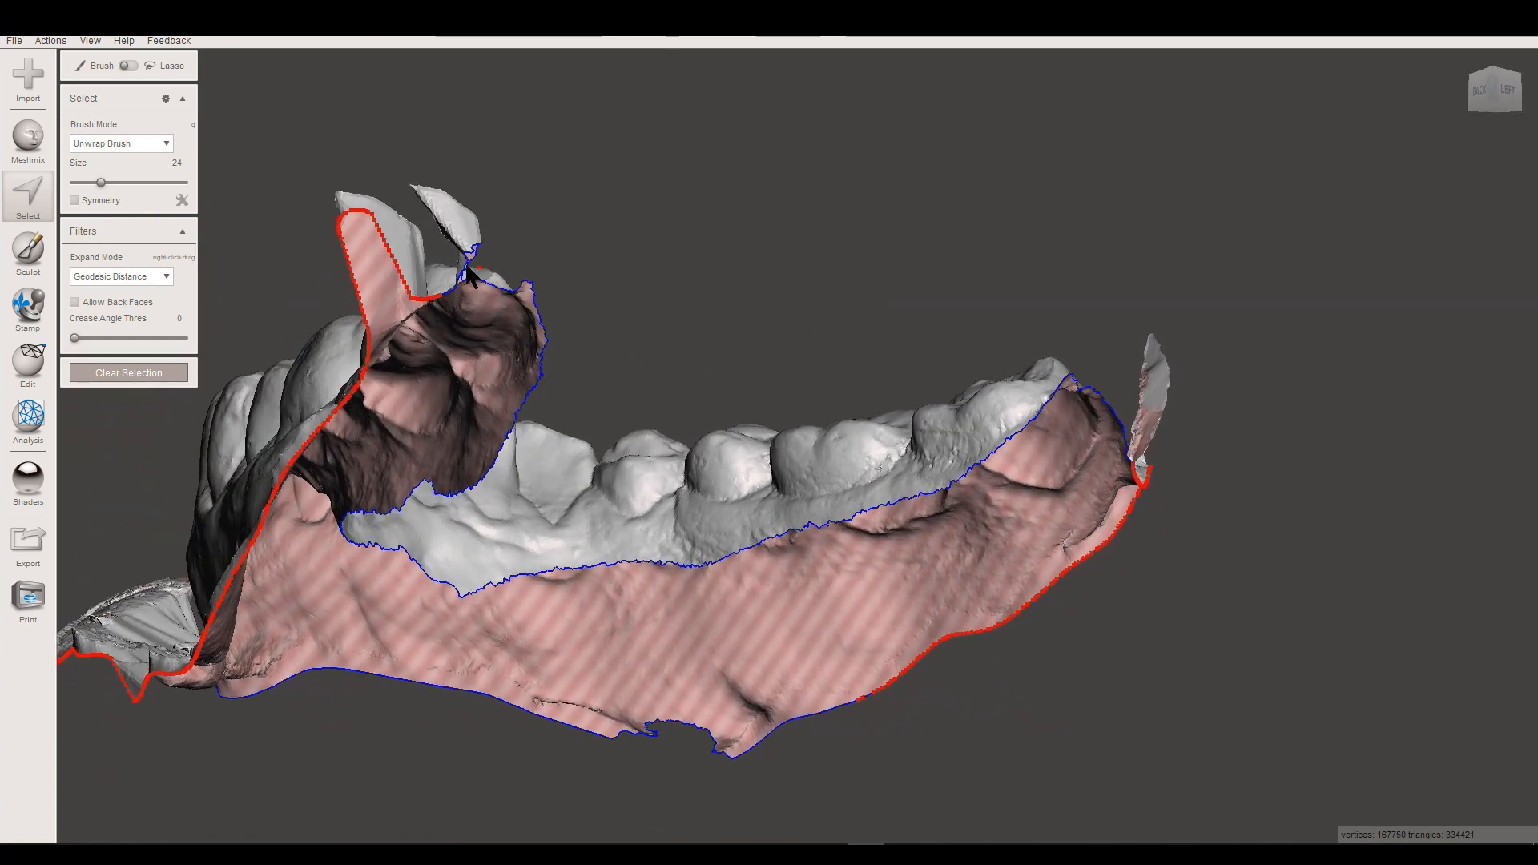
pyautogui.moveTo(433, 200); pyautogui.dragTo(858, 549, button='right')
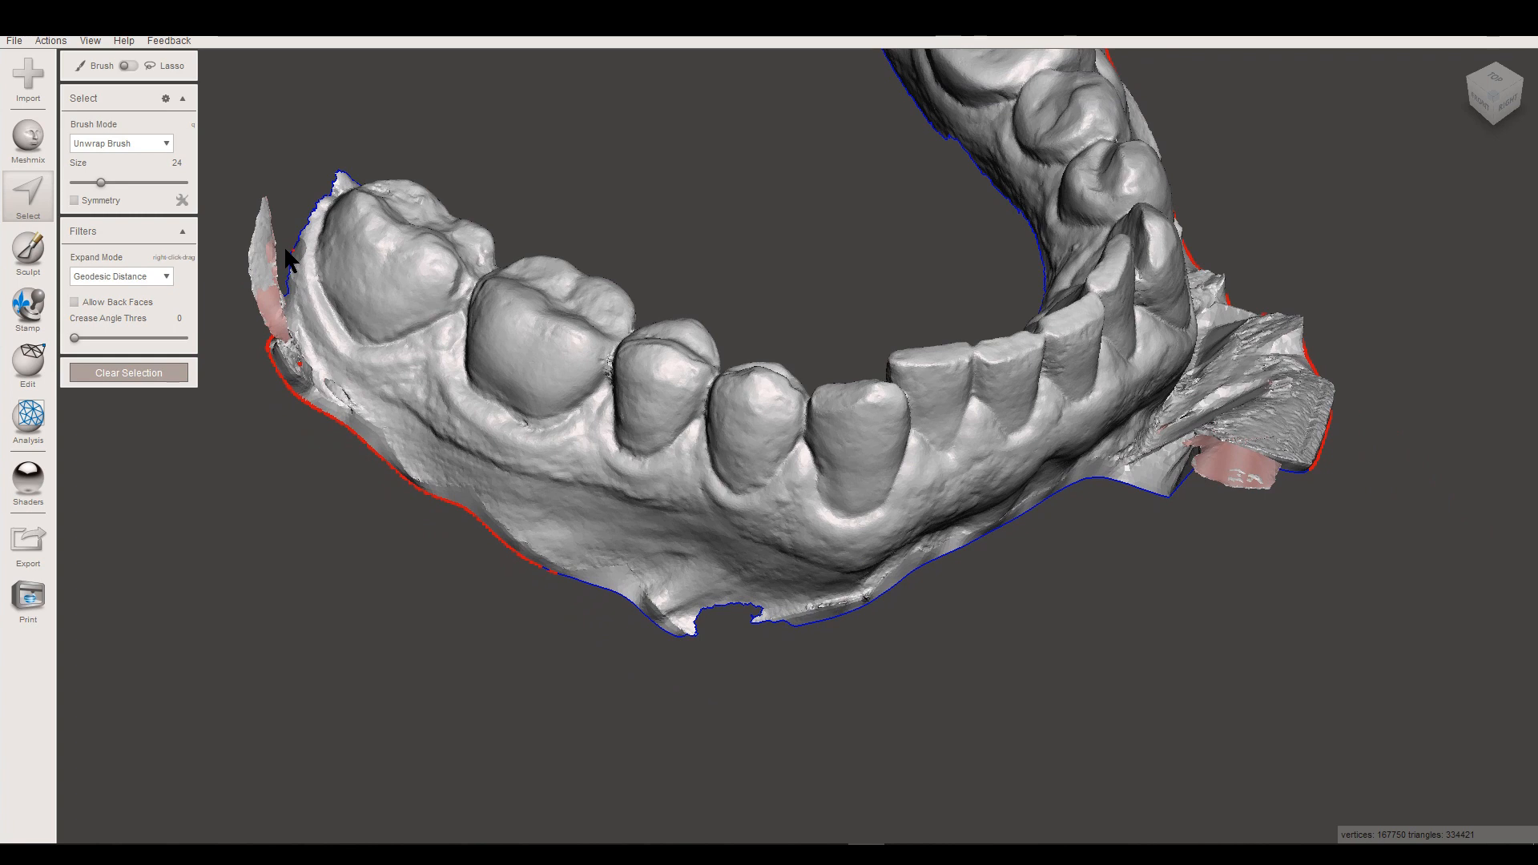
pyautogui.moveTo(277, 173); pyautogui.dragTo(322, 343)
pyautogui.moveTo(381, 396)
pyautogui.mouseDown()
pyautogui.moveTo(609, 538)
pyautogui.moveTo(747, 570)
pyautogui.moveTo(876, 567)
pyautogui.moveTo(1064, 470)
pyautogui.moveTo(1171, 478)
pyautogui.moveTo(1102, 591)
pyautogui.moveTo(387, 687)
pyautogui.moveTo(246, 434)
pyautogui.moveTo(224, 244)
pyautogui.moveTo(274, 168)
pyautogui.mouseUp()
pyautogui.moveTo(584, 417)
pyautogui.mouseDown(button='right')
pyautogui.moveTo(508, 329)
pyautogui.moveTo(437, 295)
pyautogui.moveTo(513, 299)
pyautogui.mouseUp(button='right')
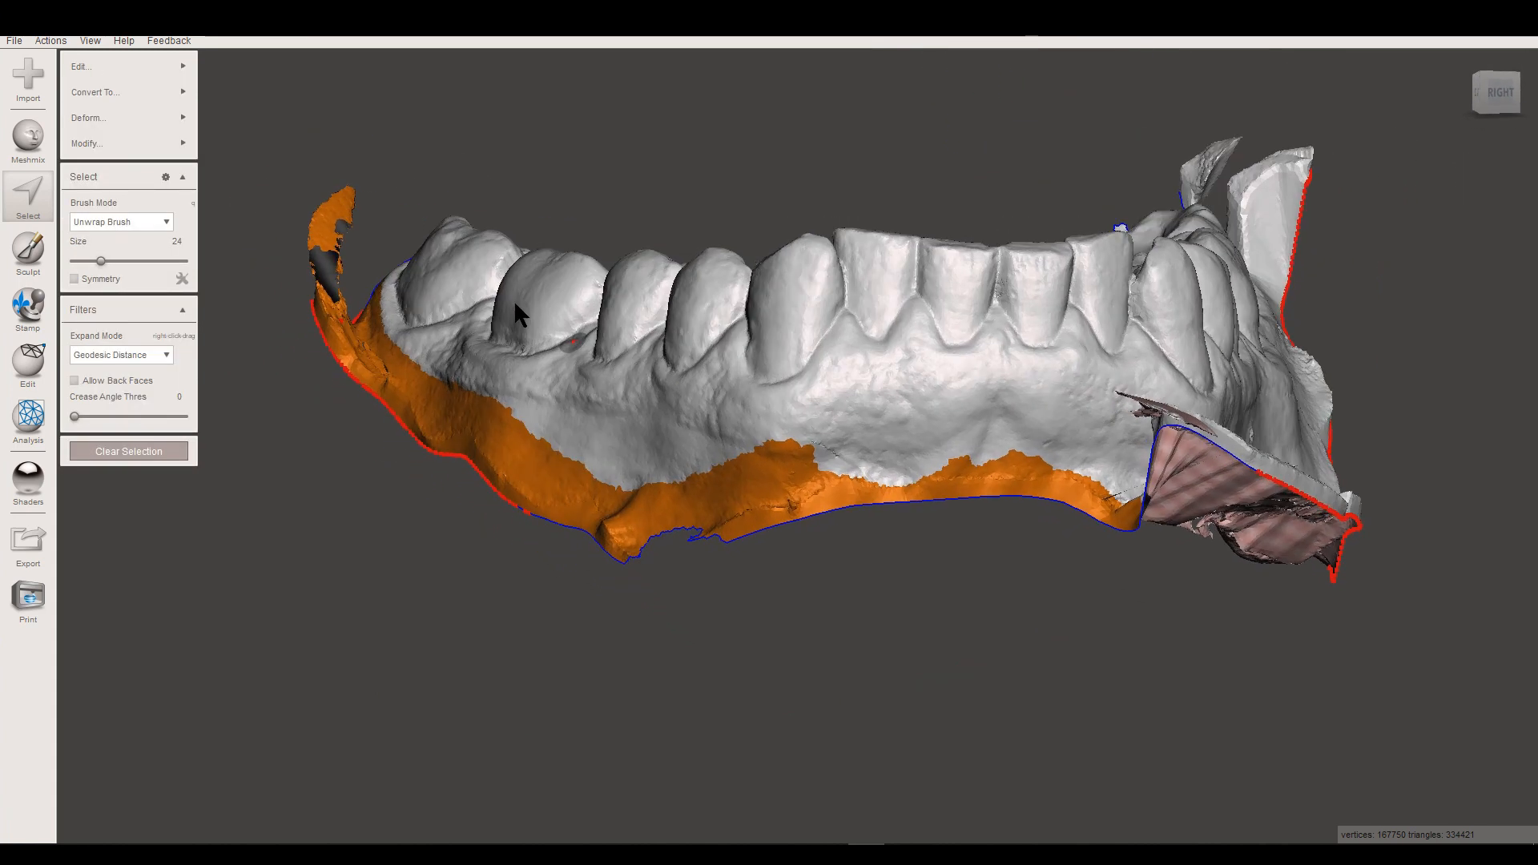
pyautogui.keyDown('ctrl'); pyautogui.moveTo(830, 447); pyautogui.dragTo(705, 453); pyautogui.keyUp('ctrl')
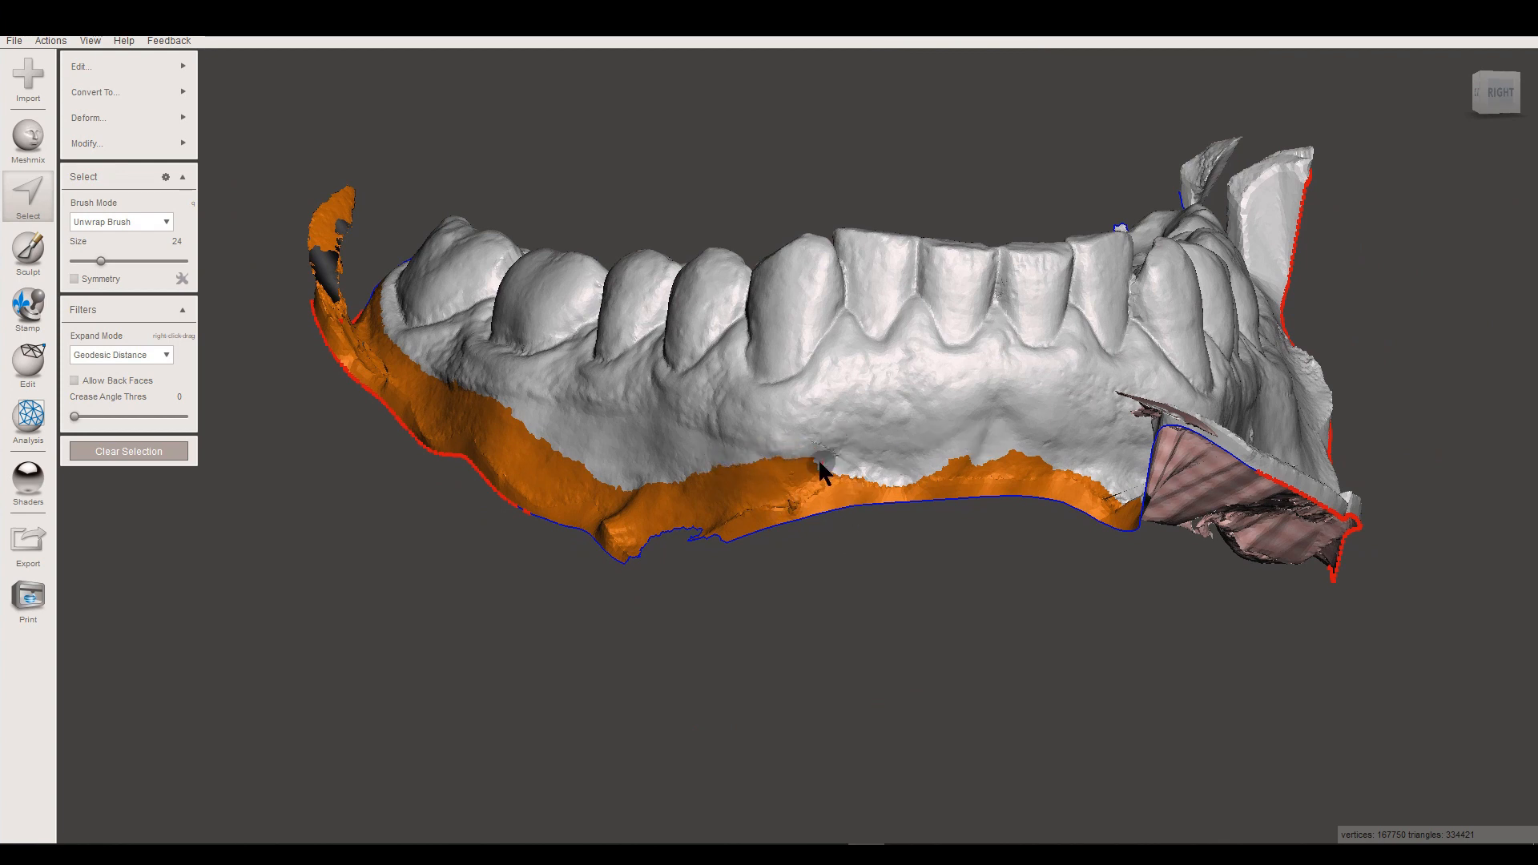
pyautogui.moveTo(800, 462); pyautogui.dragTo(748, 463)
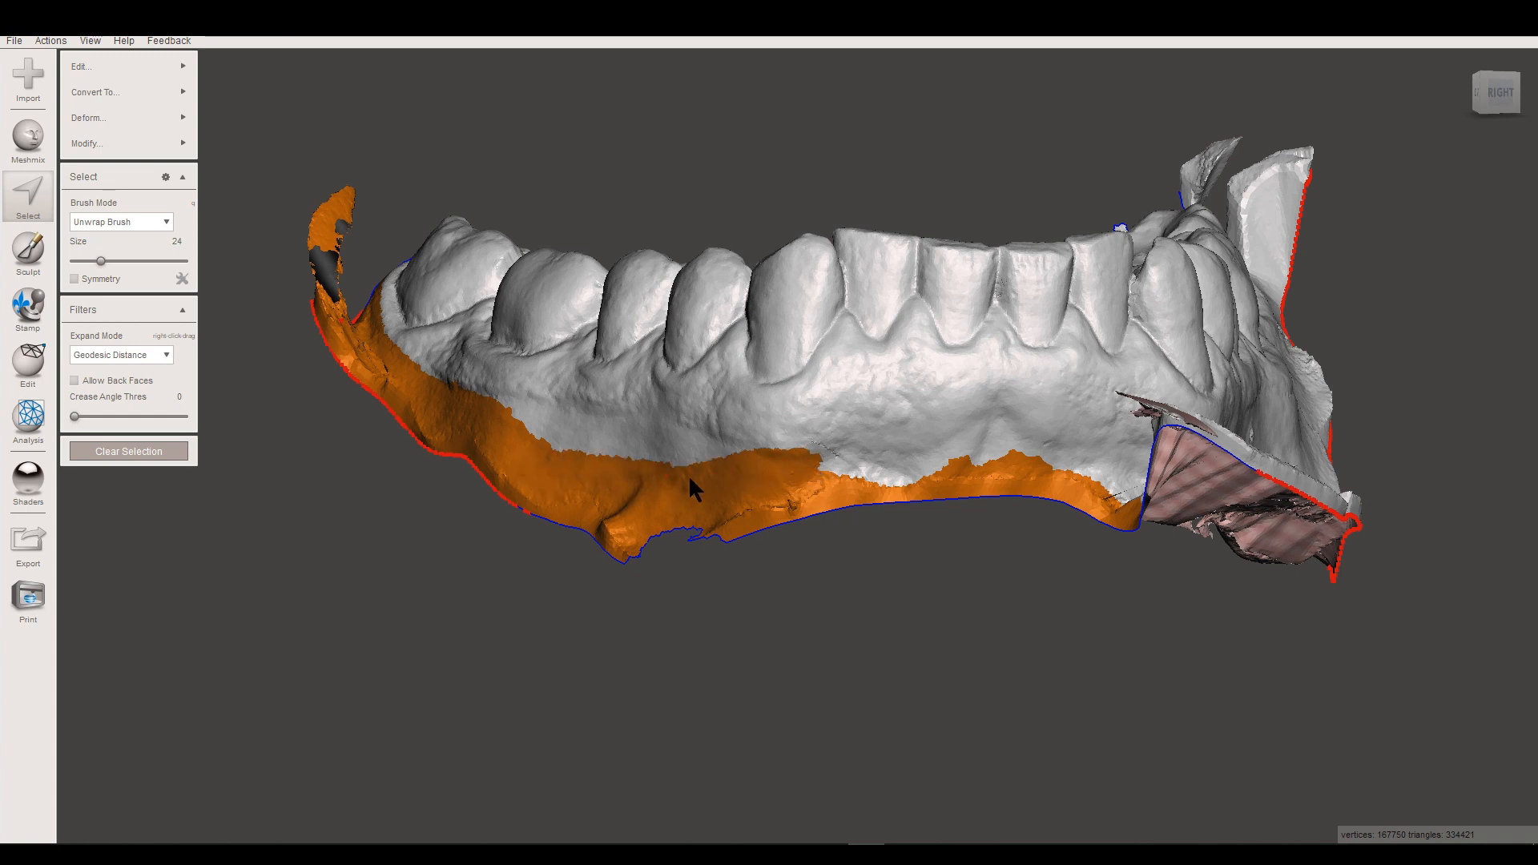
pyautogui.moveTo(803, 473); pyautogui.dragTo(925, 483)
pyautogui.moveTo(1006, 510)
pyautogui.mouseDown(button='right')
pyautogui.moveTo(976, 530)
pyautogui.moveTo(991, 537)
pyautogui.mouseUp(button='right')
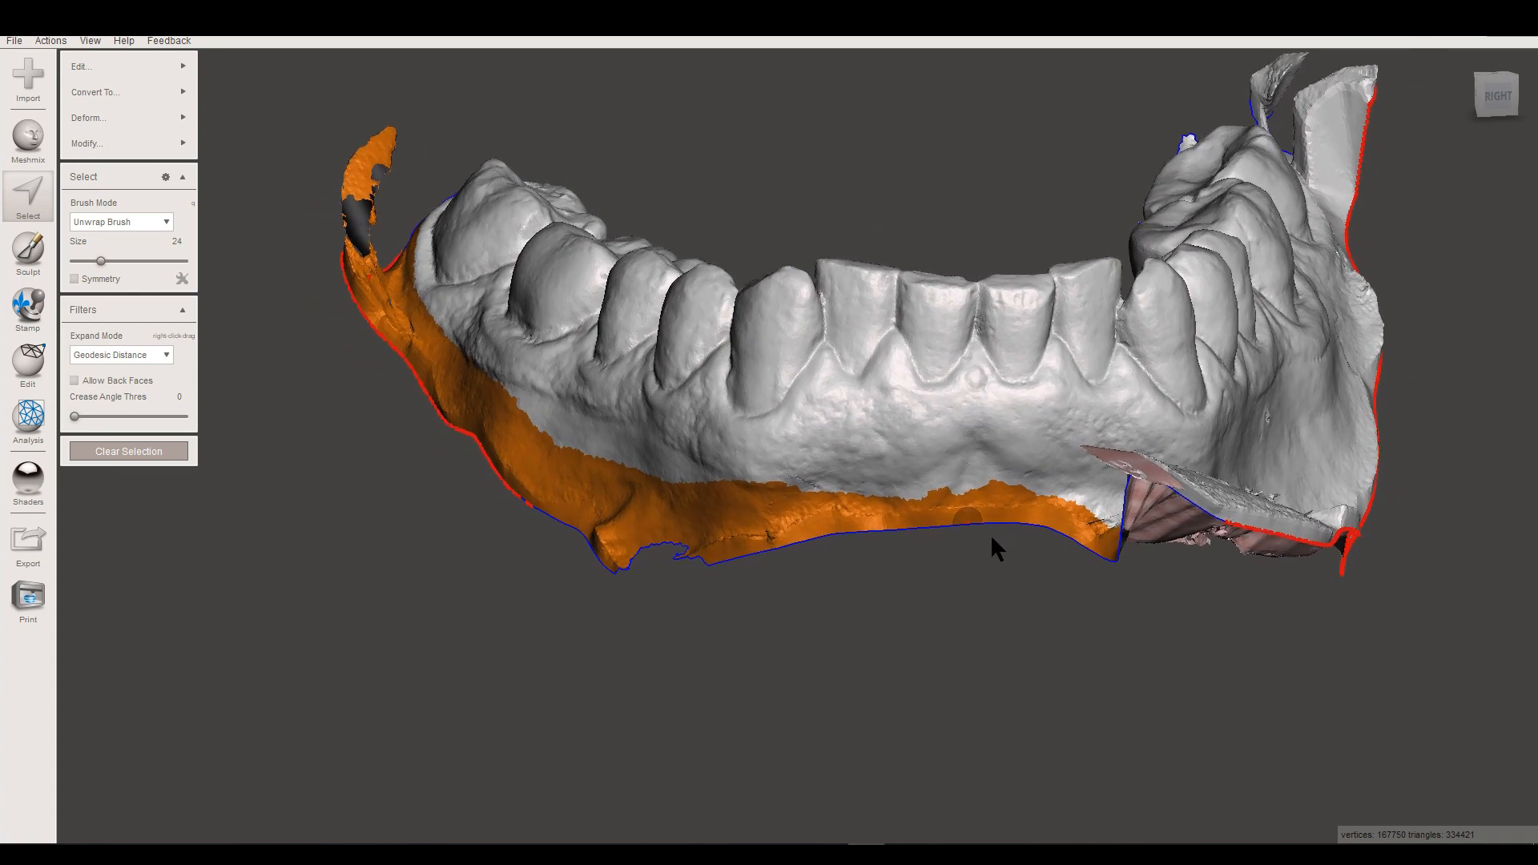
pyautogui.press('Delete')
# - Lasso and delete the outer cheek tissue, large front scrap and rear flaps on the other half, following the gum below the teeth
pyautogui.moveTo(857, 432); pyautogui.dragTo(986, 528, button='right')
pyautogui.moveTo(987, 528); pyautogui.dragTo(699, 442, button='middle')
pyautogui.moveTo(1016, 439); pyautogui.dragTo(1008, 448, button='right')
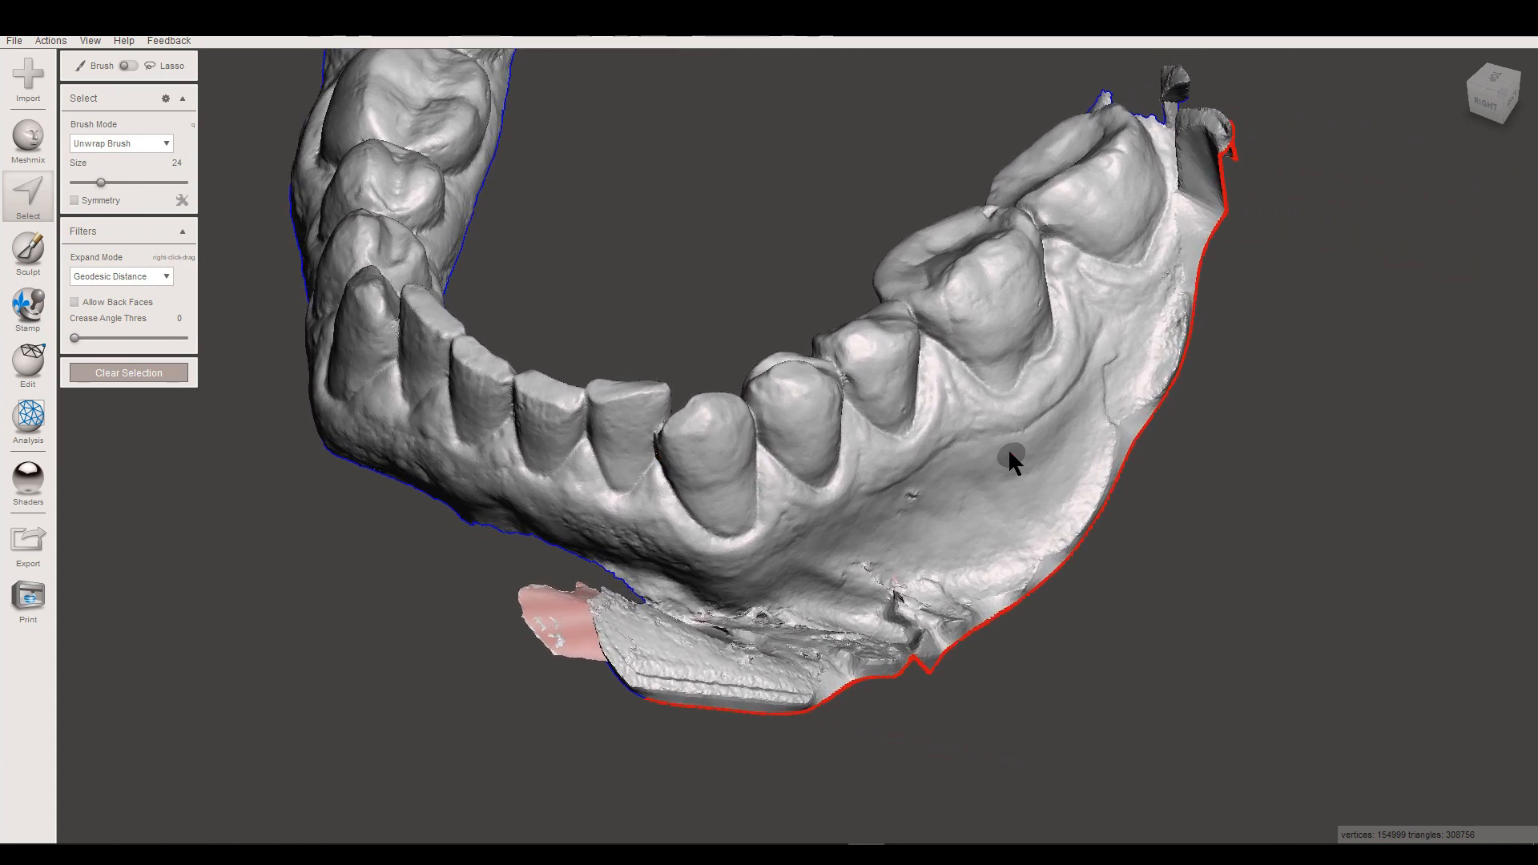
pyautogui.moveTo(1116, 93); pyautogui.dragTo(1108, 123, button='middle')
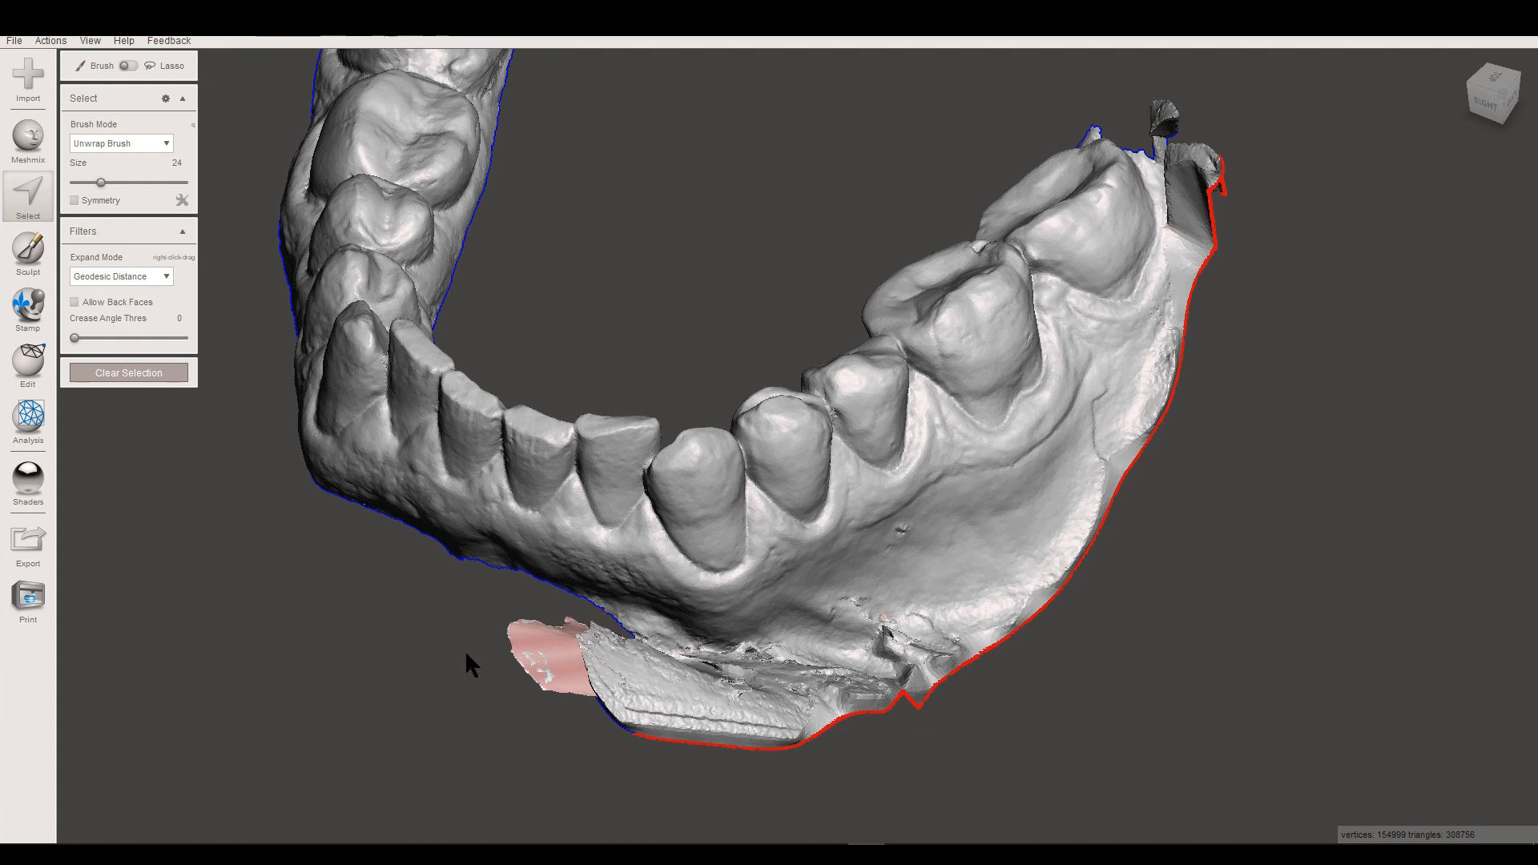
pyautogui.moveTo(561, 596)
pyautogui.mouseDown()
pyautogui.moveTo(734, 614)
pyautogui.moveTo(1012, 464)
pyautogui.moveTo(1140, 318)
pyautogui.moveTo(1170, 240)
pyautogui.moveTo(1137, 127)
pyautogui.moveTo(1174, 73)
pyautogui.moveTo(1285, 212)
pyautogui.moveTo(1109, 681)
pyautogui.moveTo(901, 796)
pyautogui.mouseUp()
pyautogui.moveTo(424, 671)
pyautogui.mouseDown()
pyautogui.moveTo(456, 624)
pyautogui.moveTo(539, 591)
pyautogui.mouseUp()
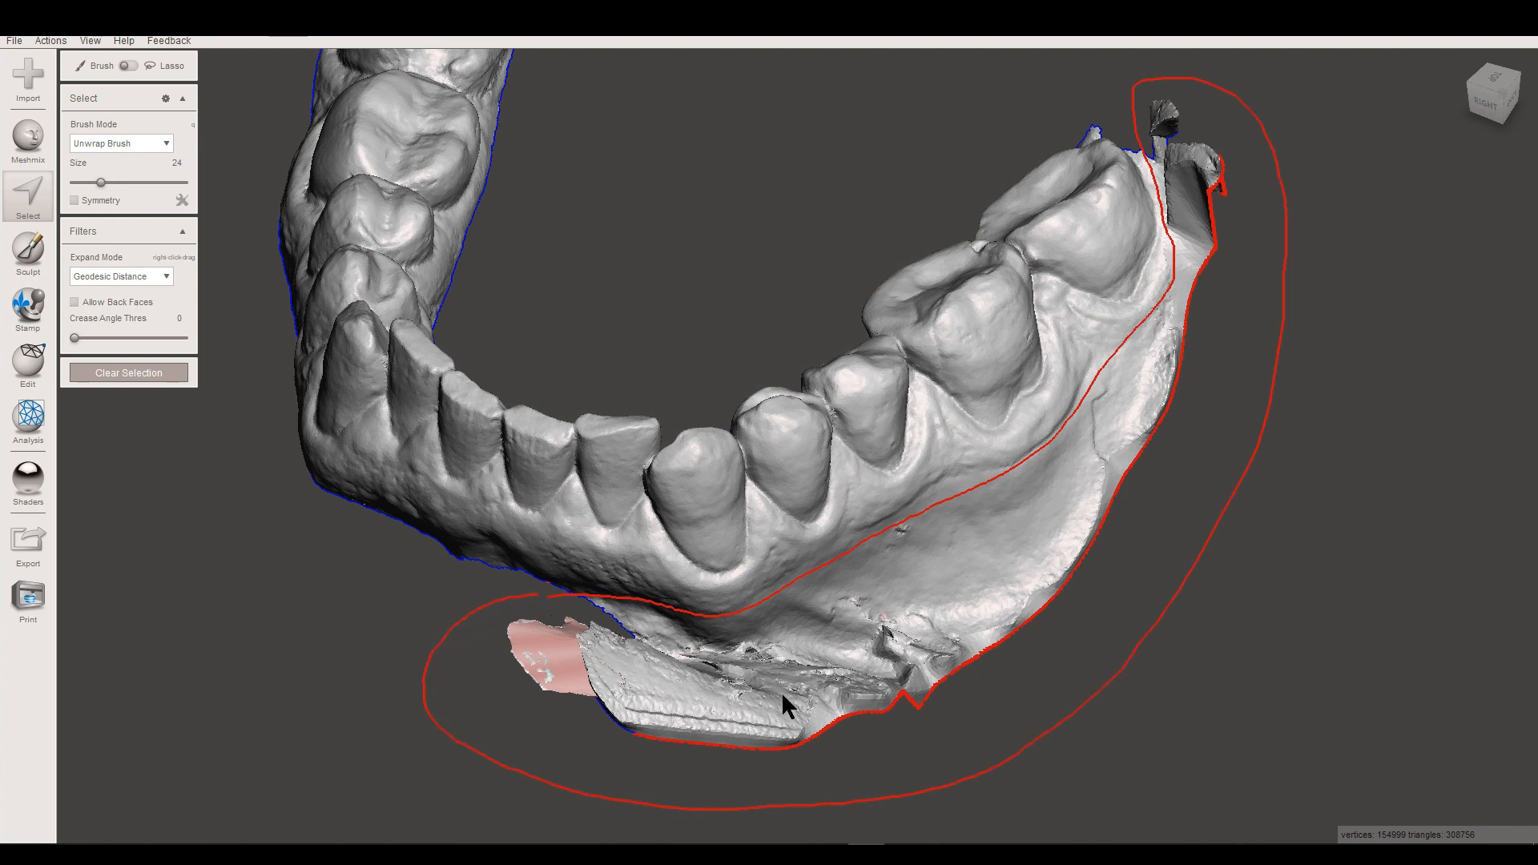
pyautogui.moveTo(796, 662)
pyautogui.mouseDown(button='right')
pyautogui.moveTo(929, 540)
pyautogui.moveTo(423, 637)
pyautogui.moveTo(648, 442)
pyautogui.moveTo(765, 375)
pyautogui.moveTo(751, 429)
pyautogui.moveTo(405, 575)
pyautogui.mouseUp(button='right')
pyautogui.scroll(3, 404, 577)
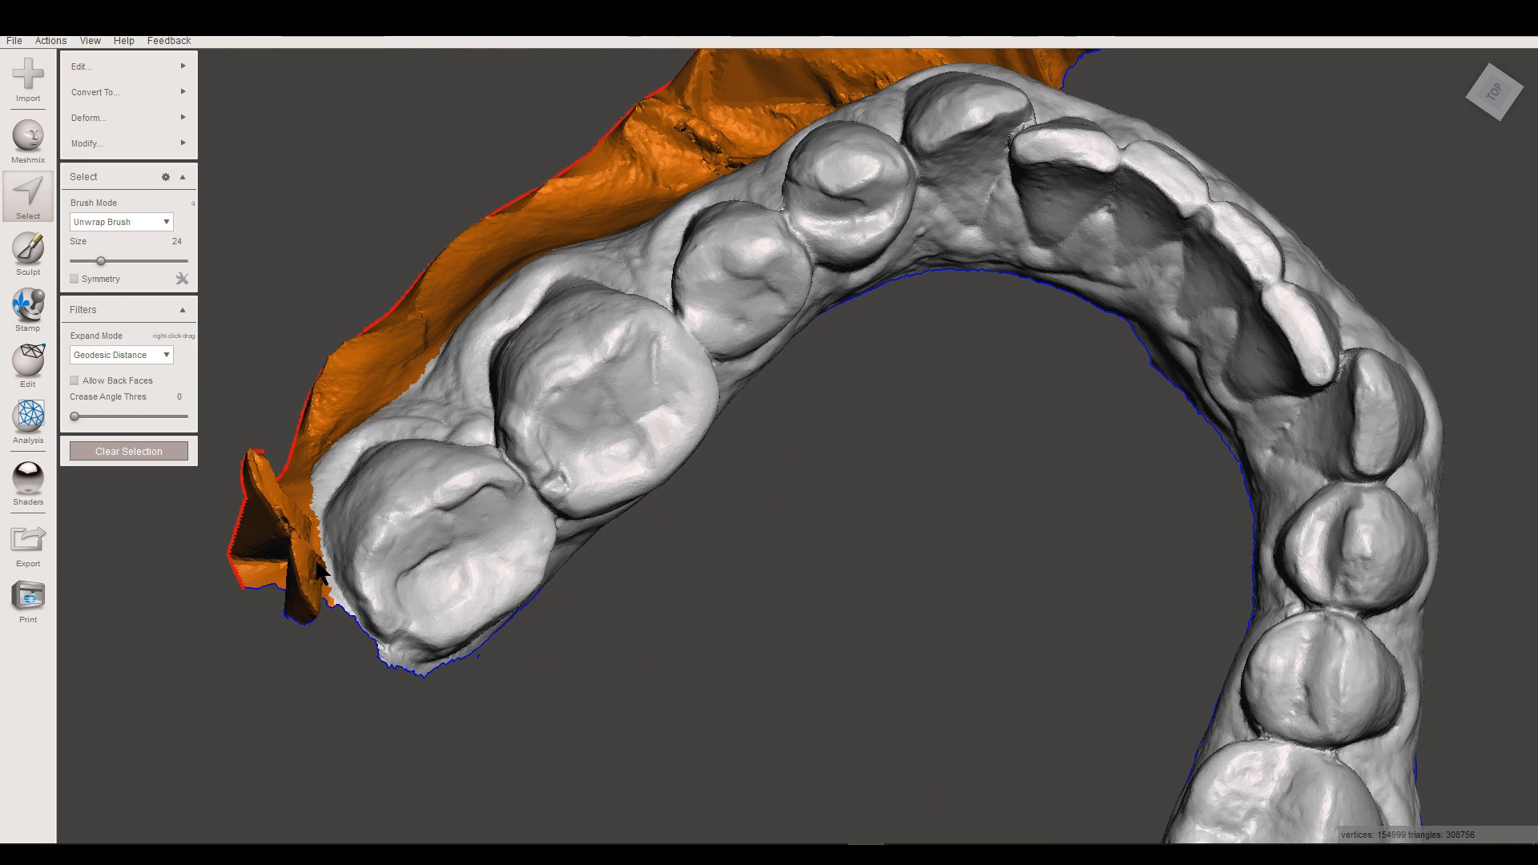
pyautogui.press('Delete')
# - Select the whole trimmed mesh and smooth its boundary with Smoothness 50, Preserve Shape 50, 30 iterations and 2 border rings
pyautogui.moveTo(511, 573); pyautogui.dragTo(937, 280, button='right')
pyautogui.scroll(3, 950, 390)
pyautogui.scroll(-5, 949, 390)
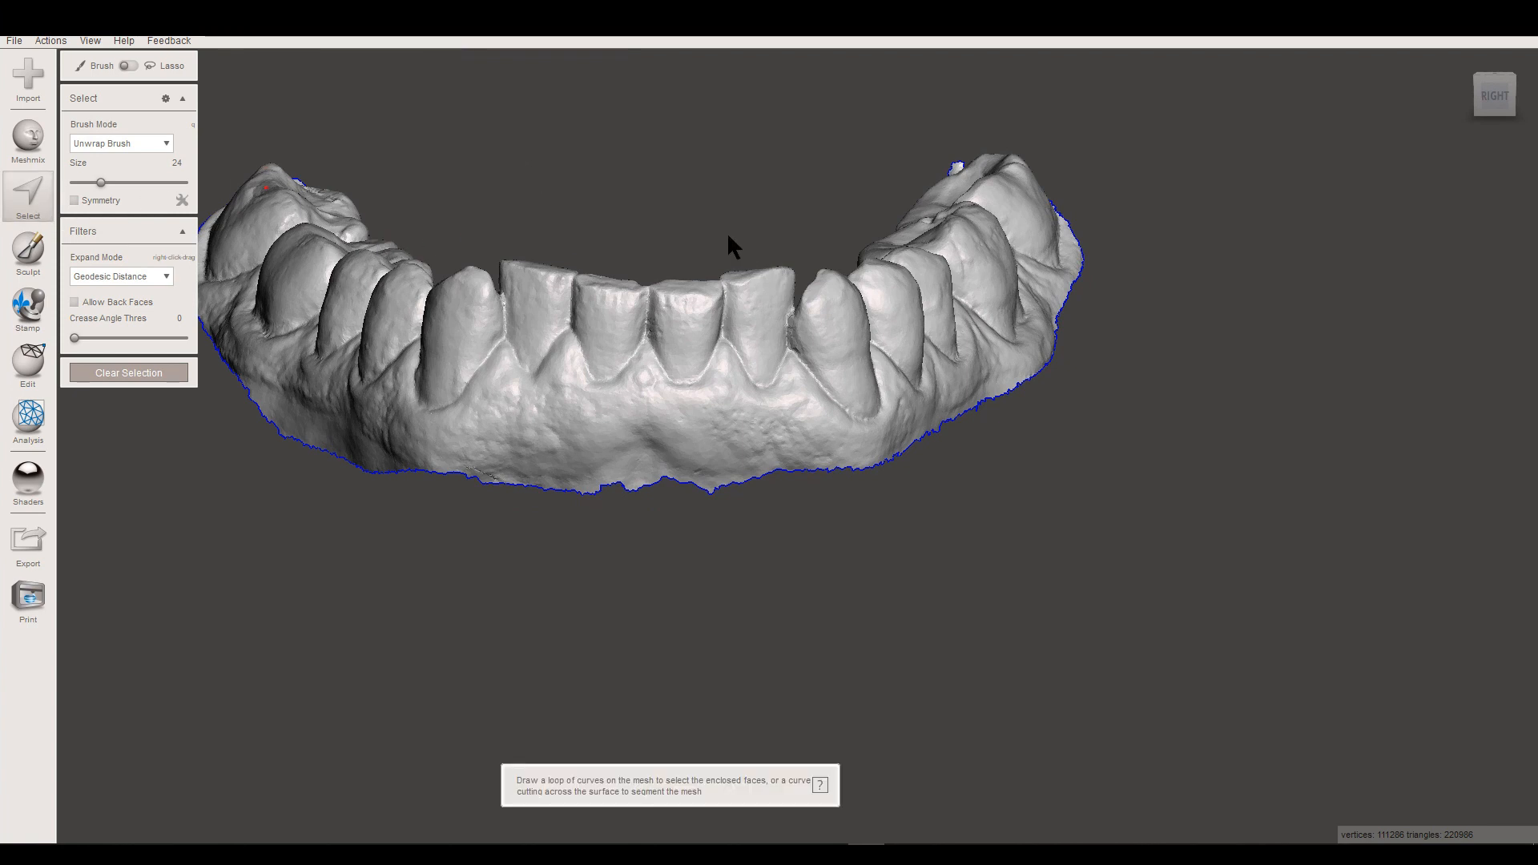
pyautogui.hotkey('ctrl', 'a')
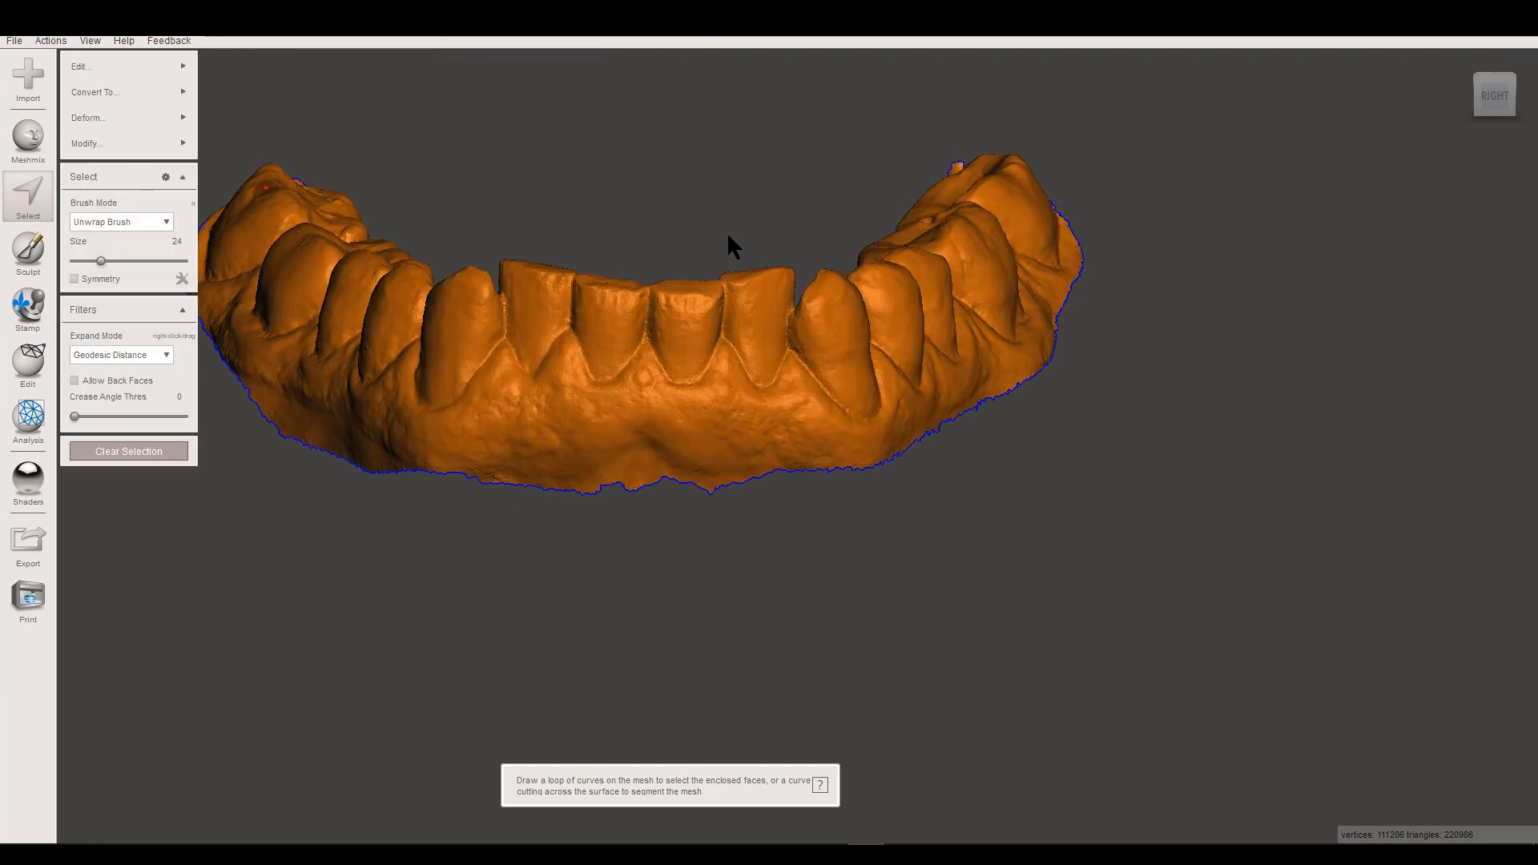
pyautogui.click(165, 144)
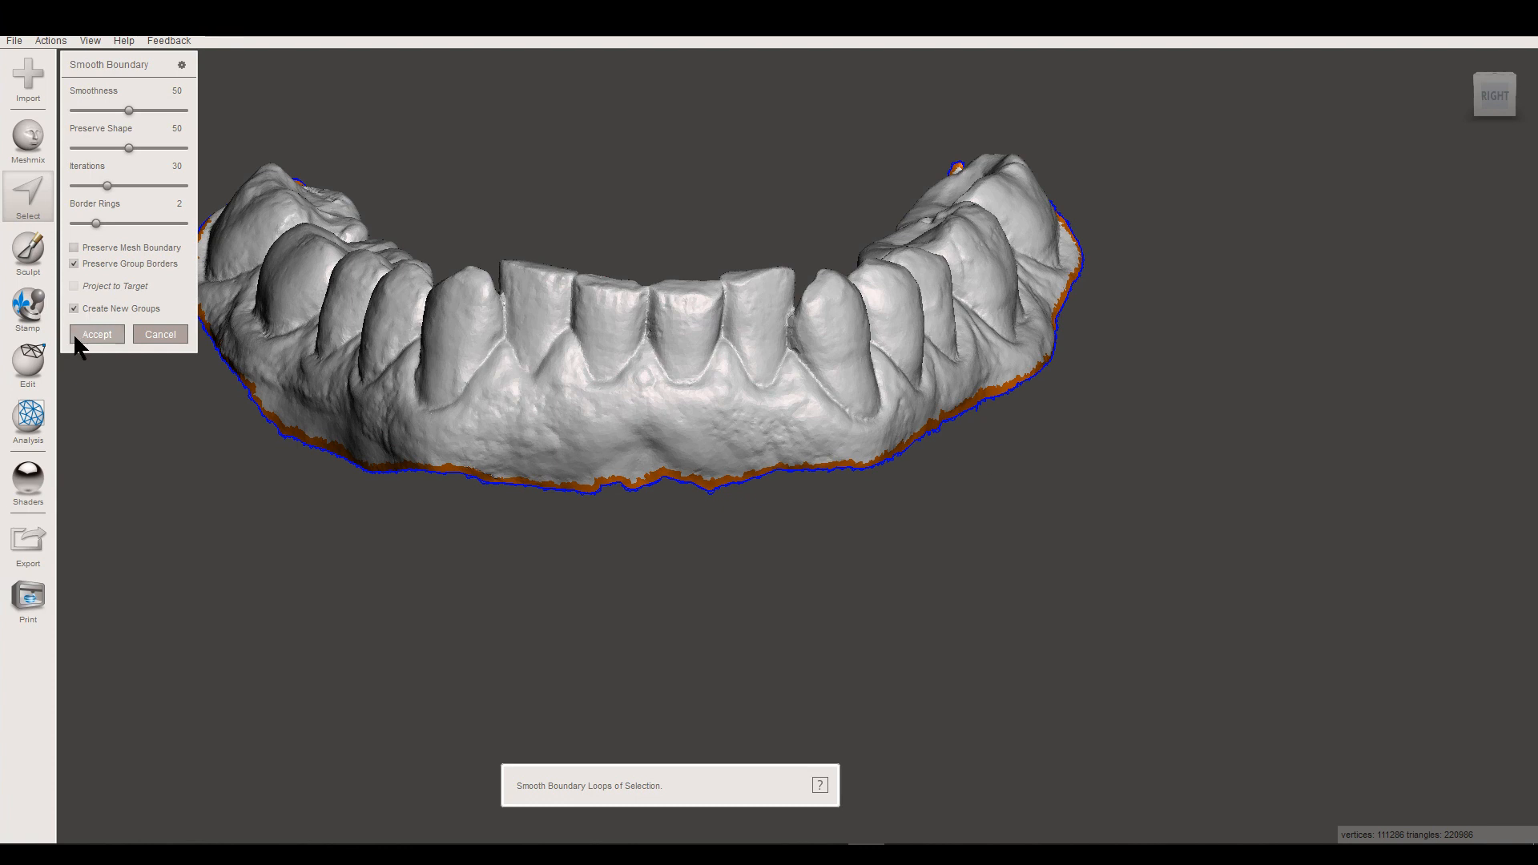
pyautogui.click(85, 336)
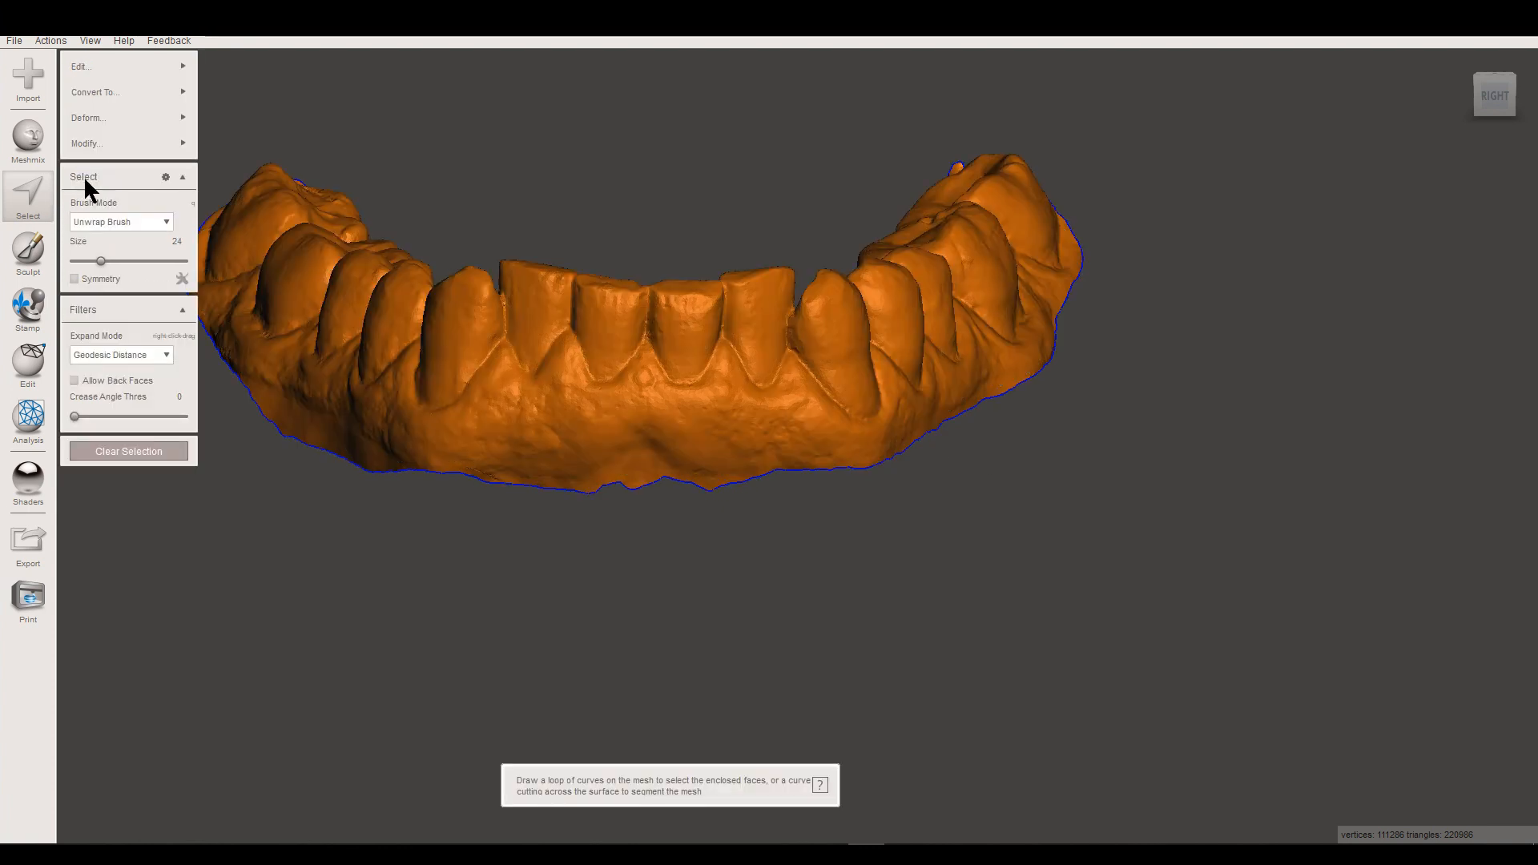
# - Extrude the selected mesh into a base with a Flat end type, Constant direction and an offset of -25 mm
pyautogui.moveTo(184, 93)
pyautogui.moveTo(137, 64)
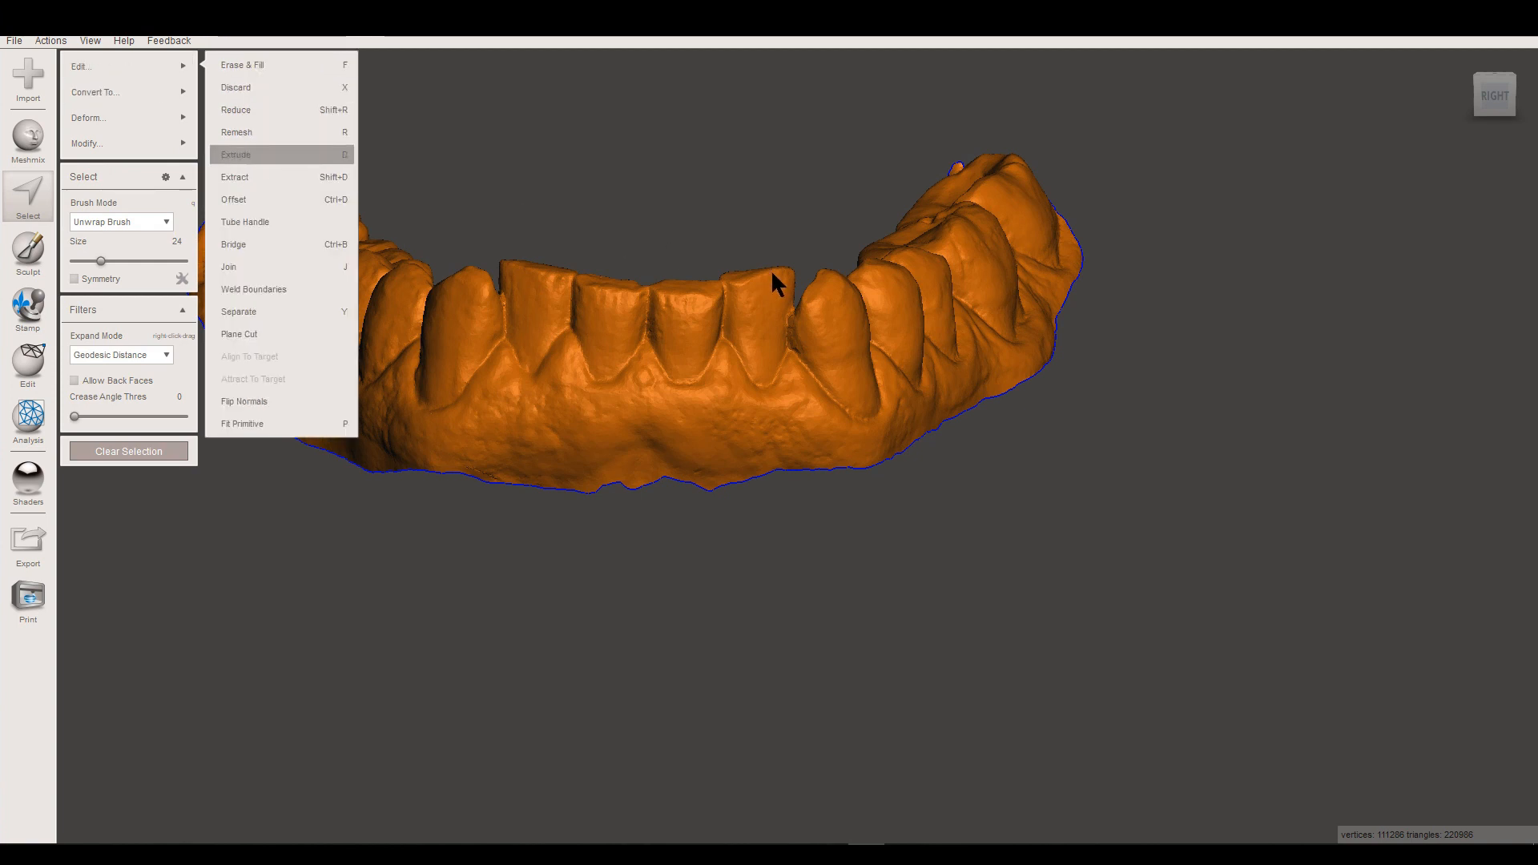
pyautogui.press('d')
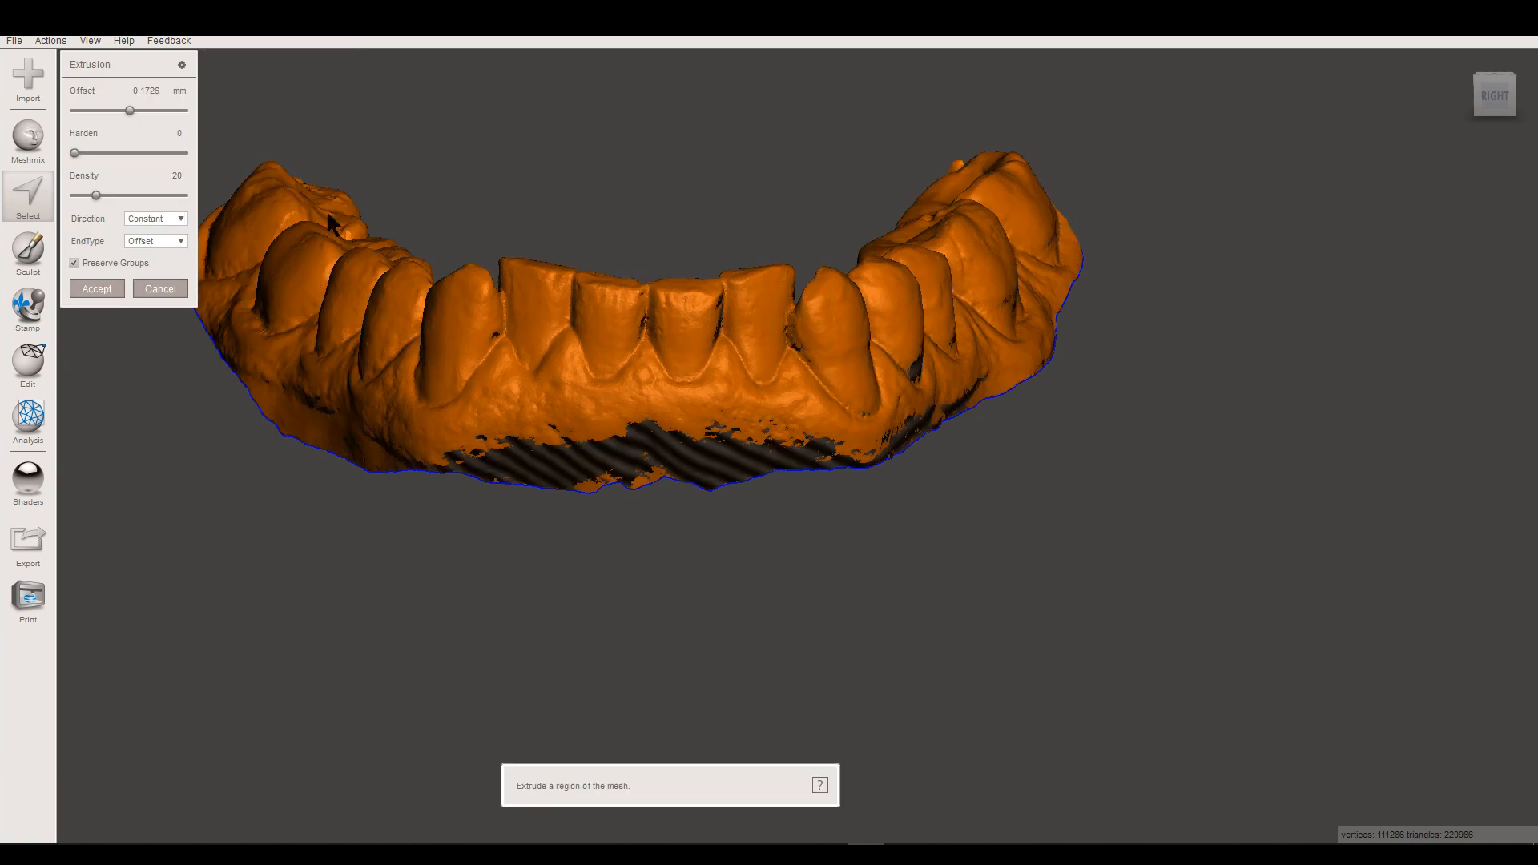
pyautogui.click(141, 241)
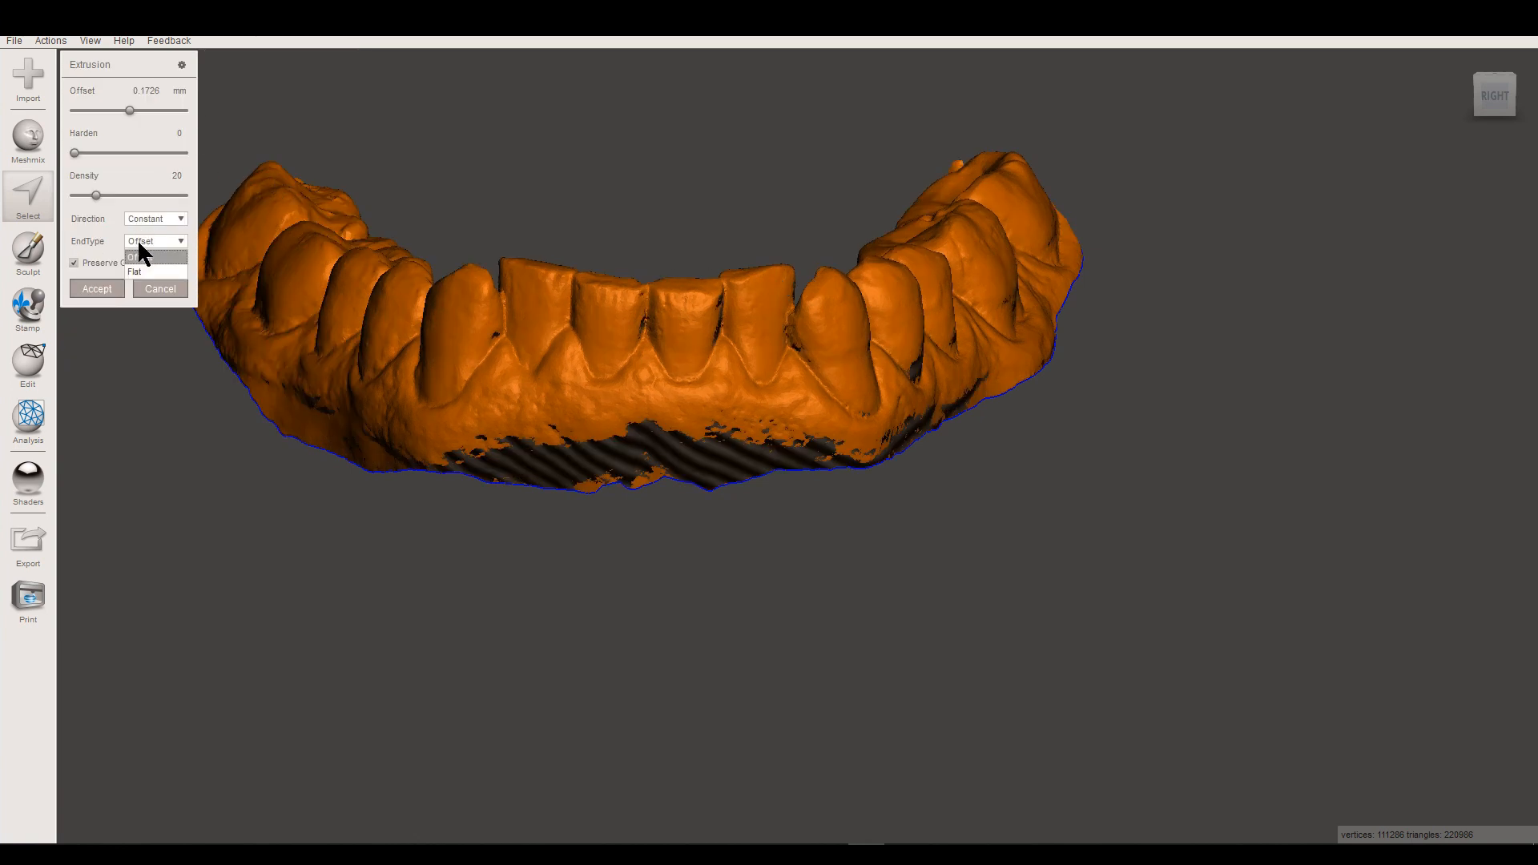
pyautogui.doubleClick(138, 92)
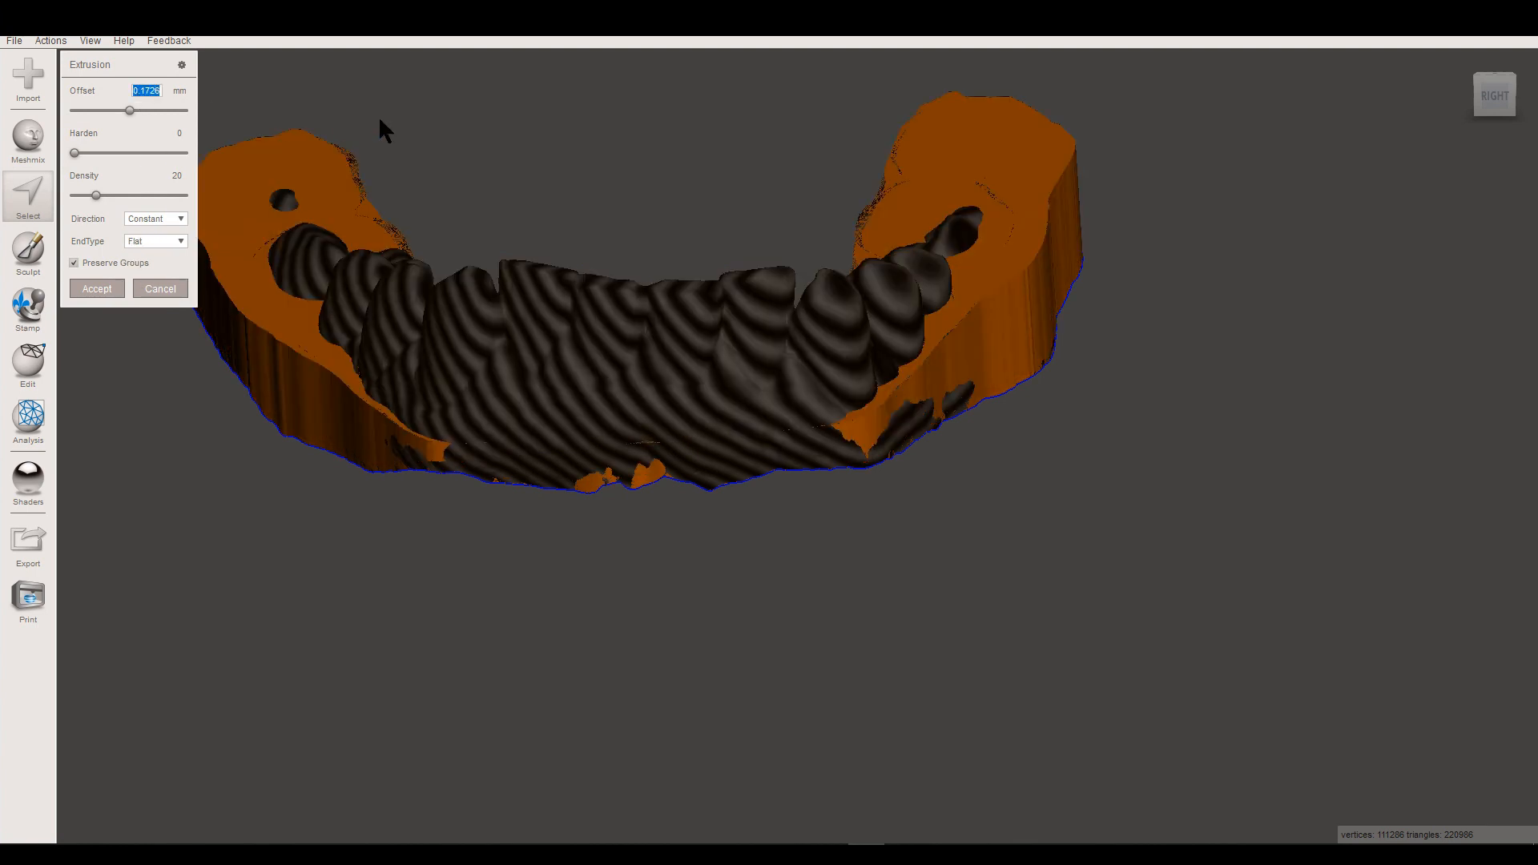
pyautogui.write('-25')
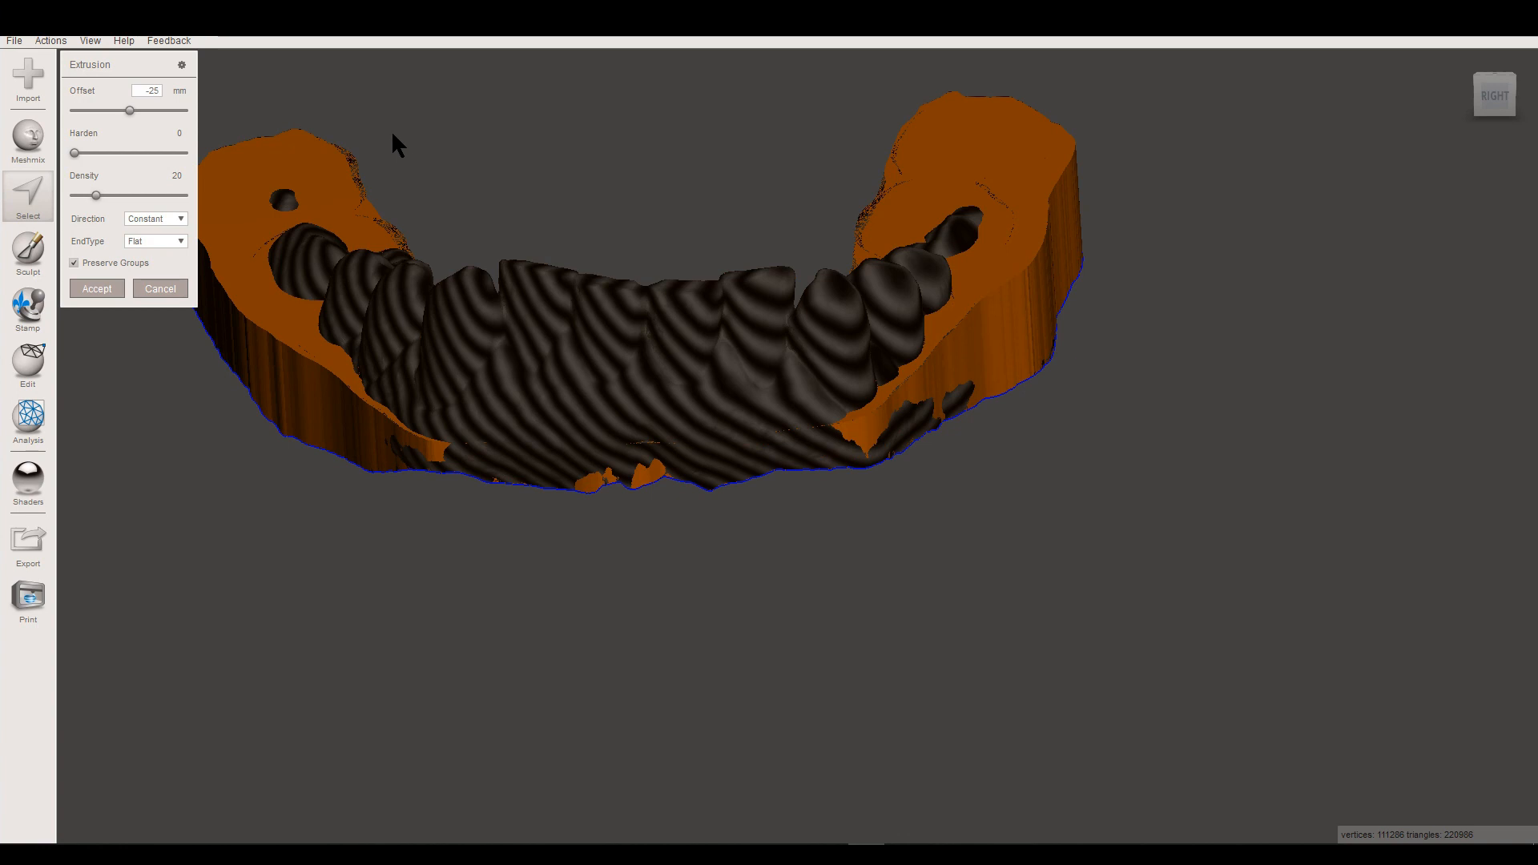
pyautogui.press('Return')
pyautogui.moveTo(553, 563); pyautogui.dragTo(805, 532, button='right')
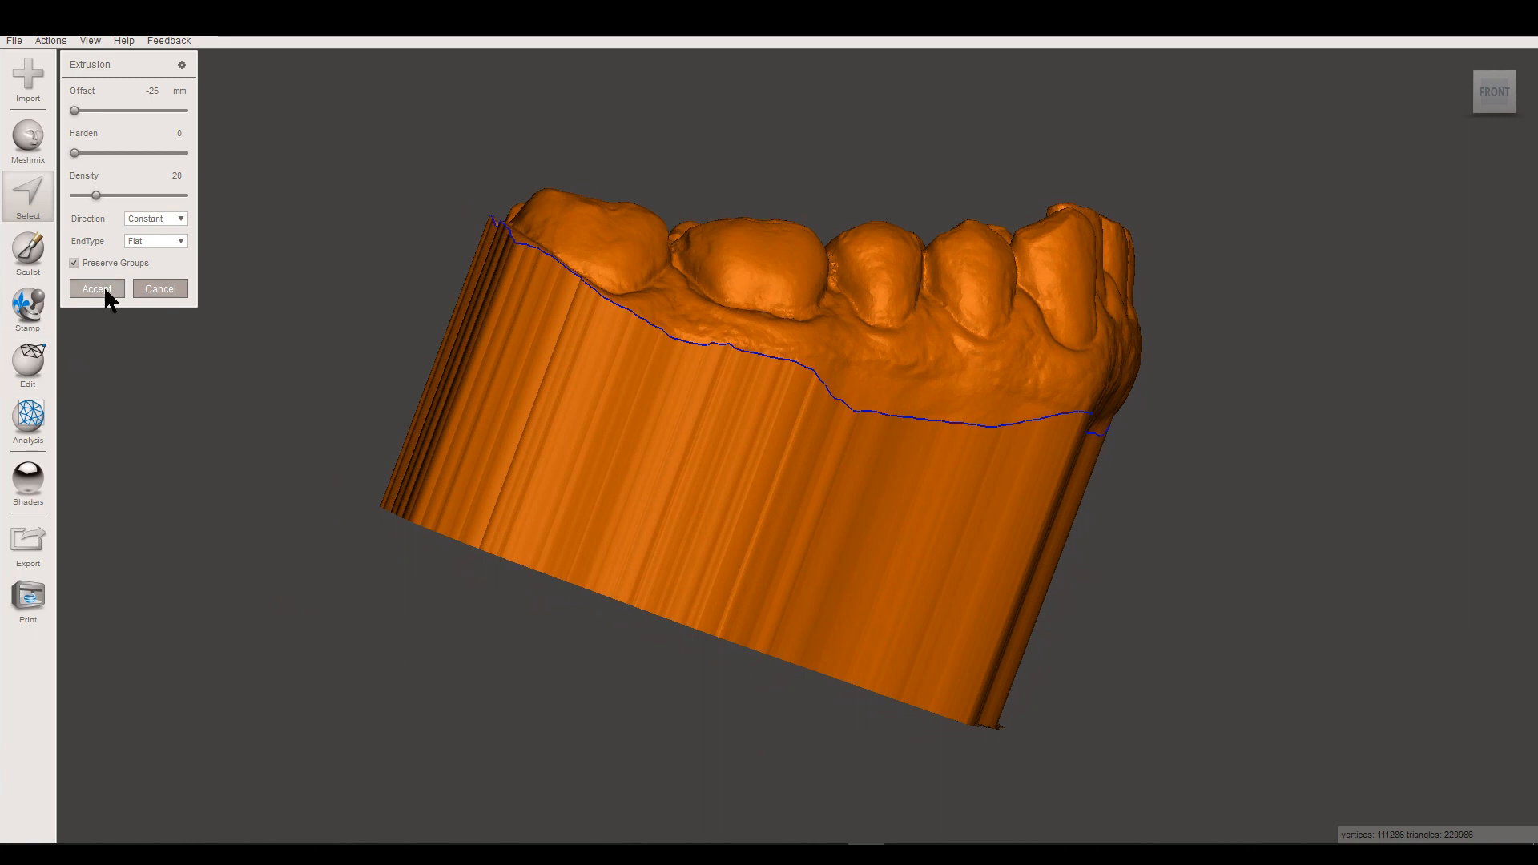
pyautogui.moveTo(1010, 433); pyautogui.dragTo(817, 412, button='right')
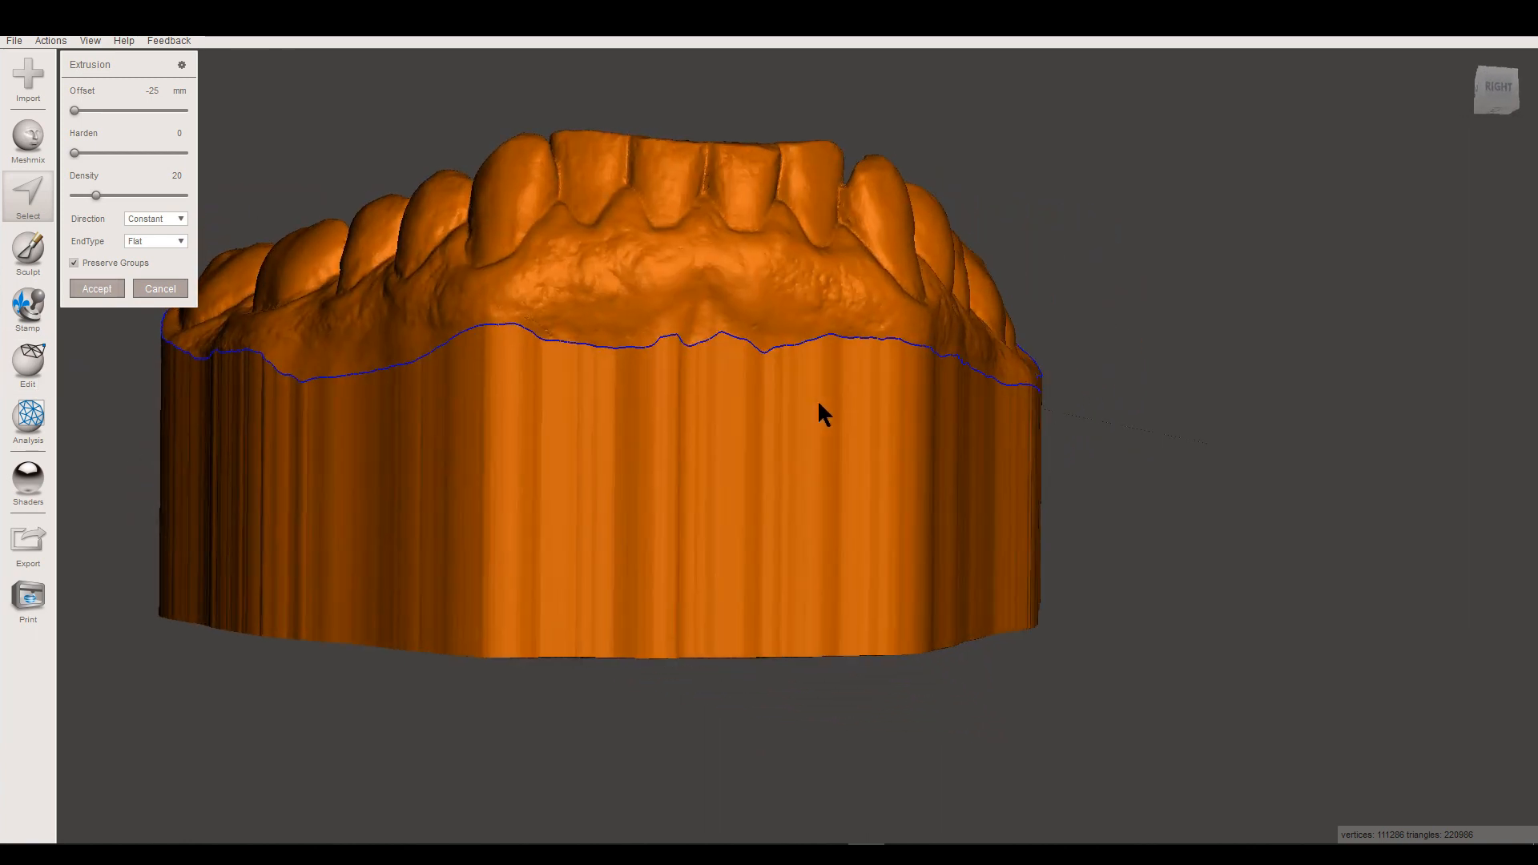
pyautogui.moveTo(781, 641); pyautogui.dragTo(776, 454, button='right')
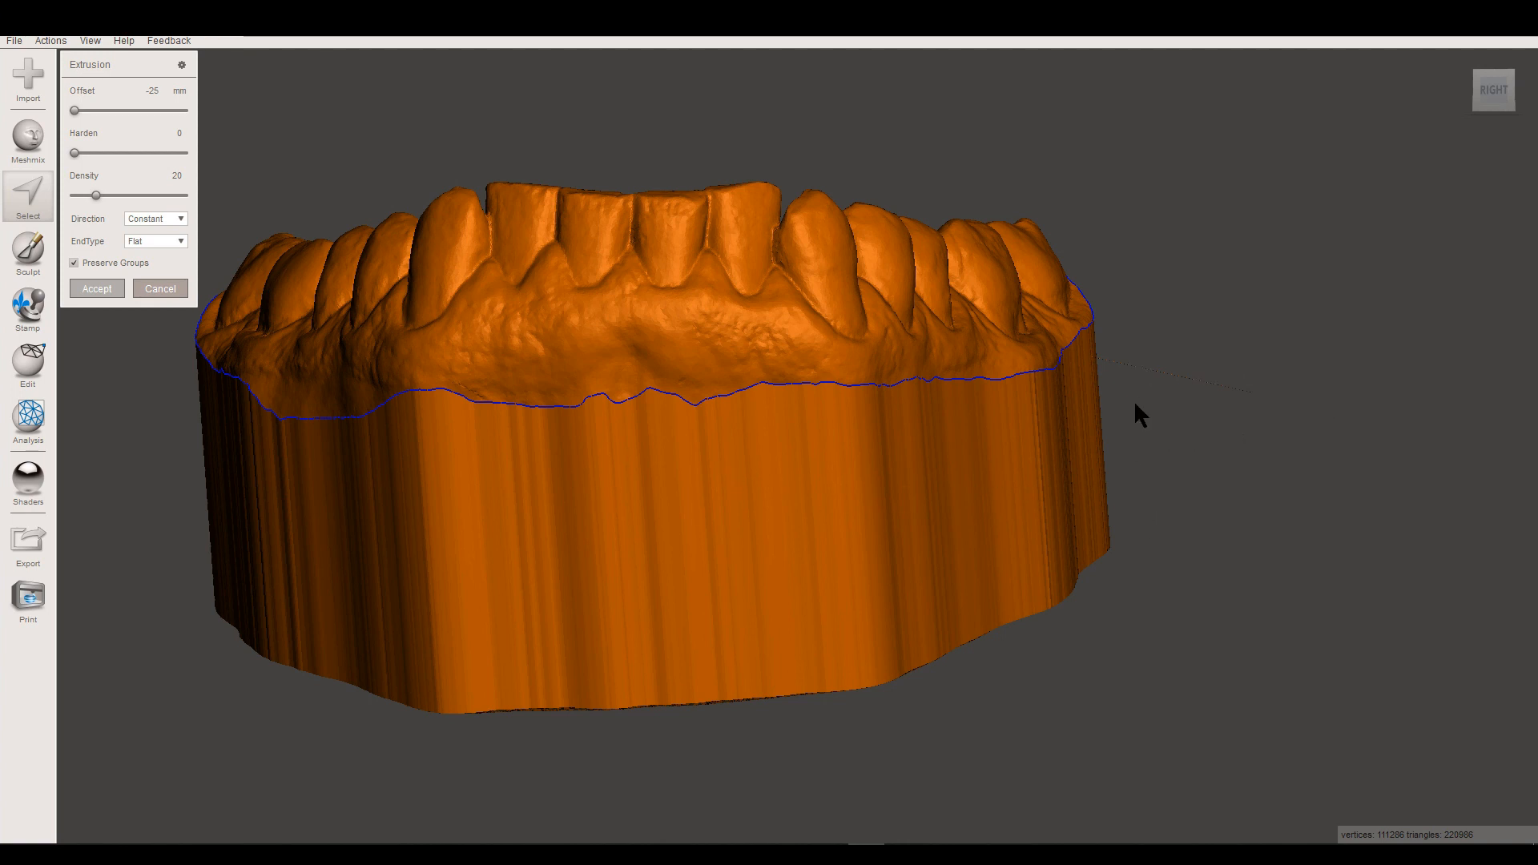
pyautogui.press('Return')
# - Plane-cut the extruded base just below the gum line with Cut (Discard Half) and Remeshed Fill, keeping the teeth side
pyautogui.moveTo(1085, 398); pyautogui.dragTo(912, 365, button='right')
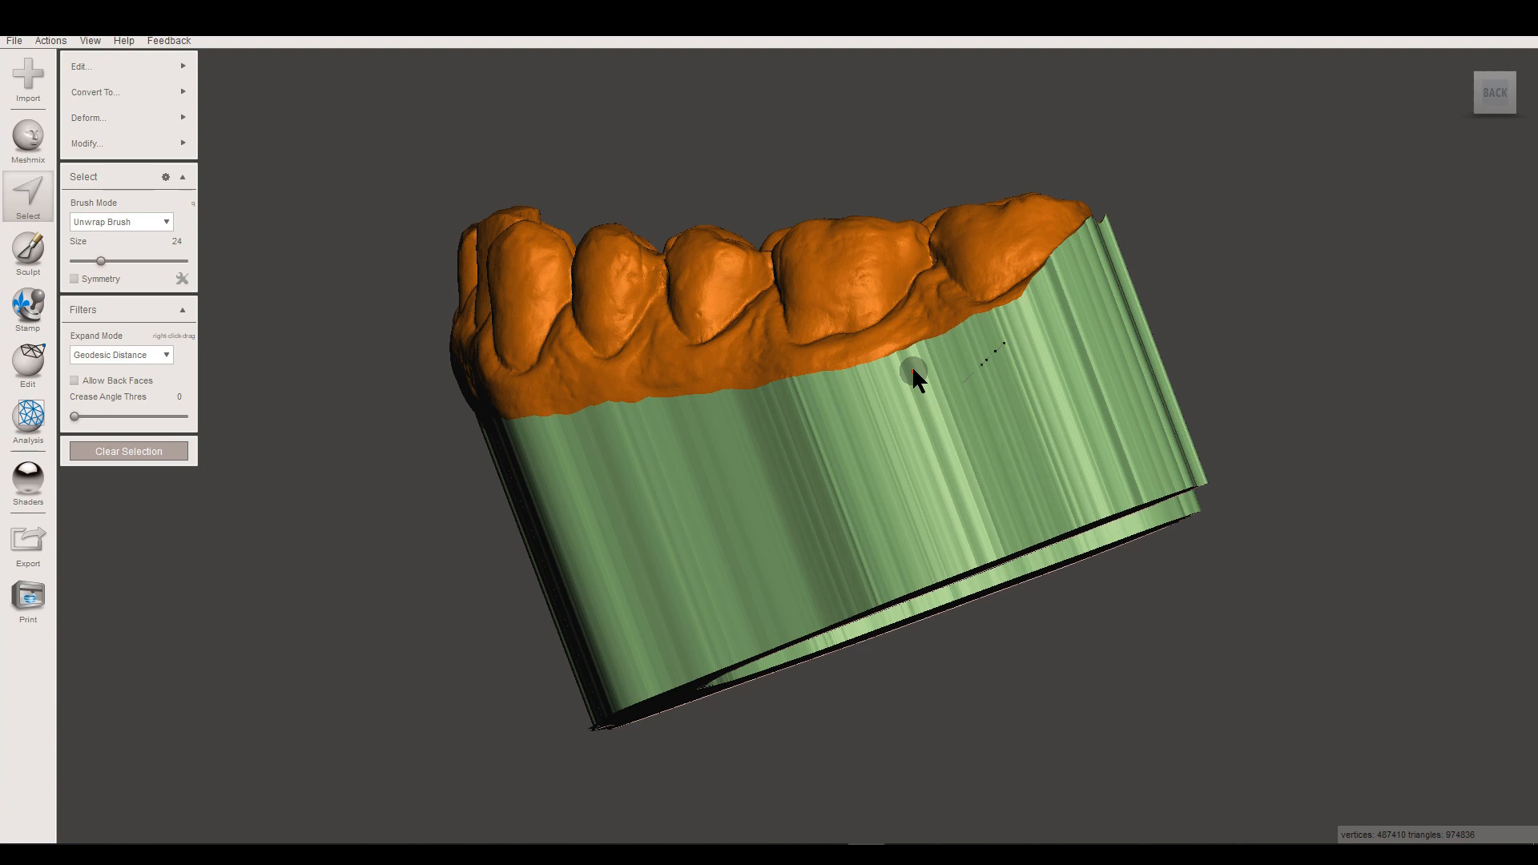
pyautogui.moveTo(914, 367); pyautogui.dragTo(913, 358, button='right')
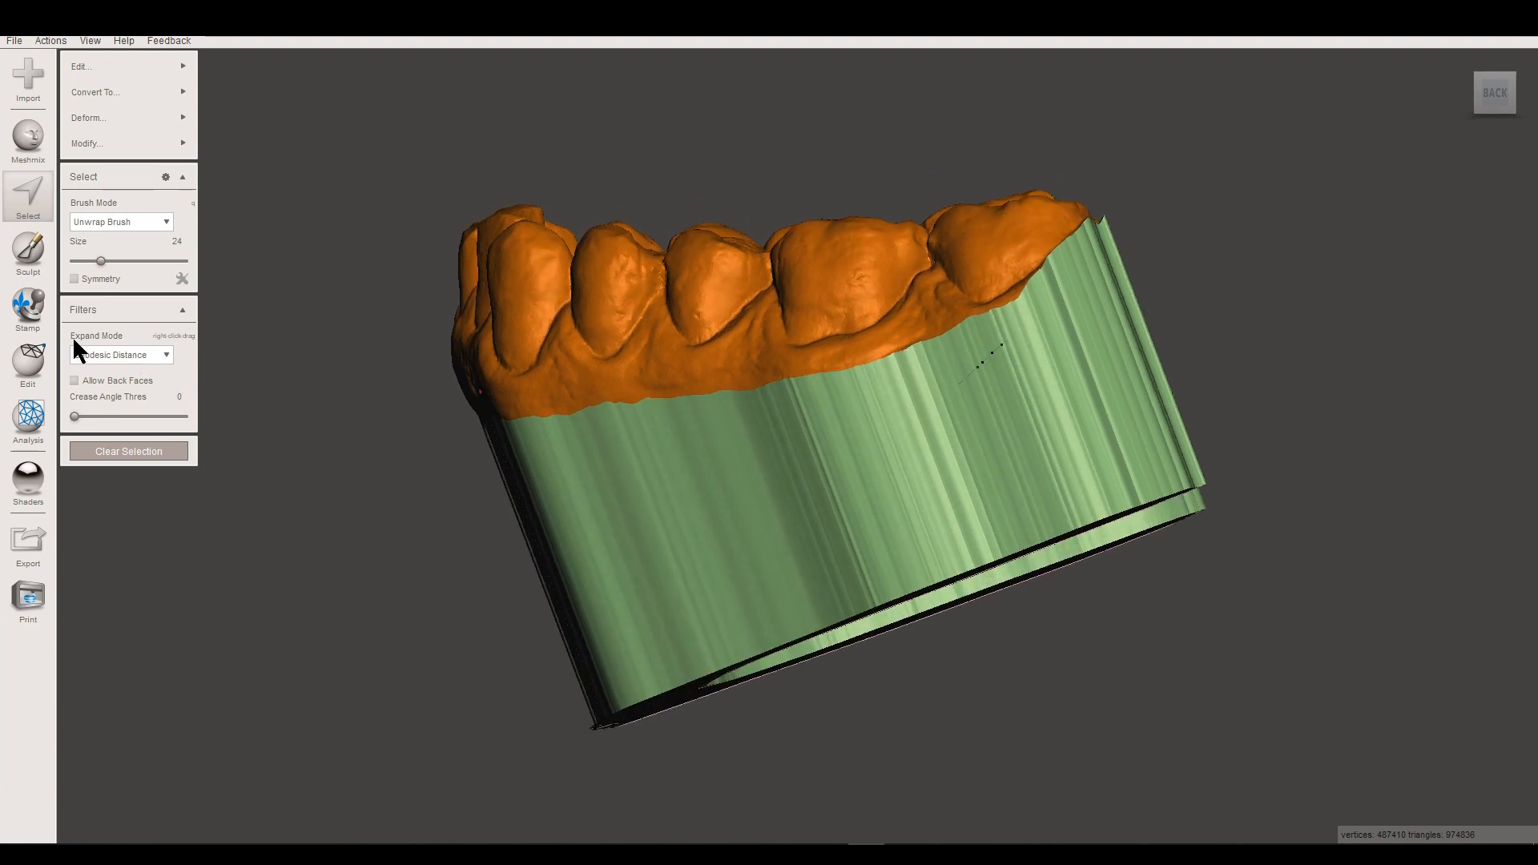
pyautogui.click(47, 358)
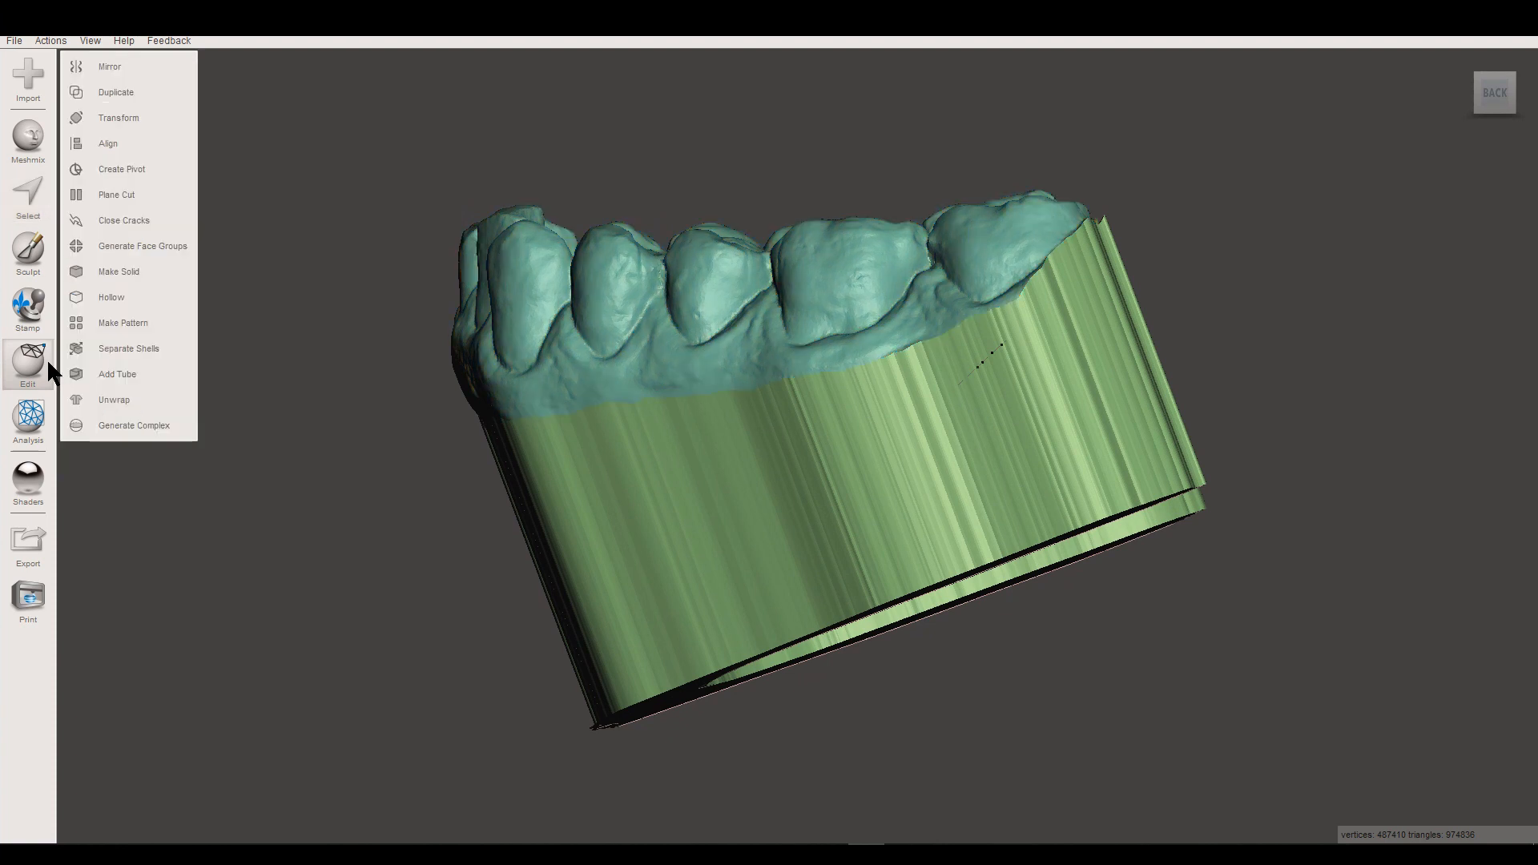
pyautogui.click(115, 202)
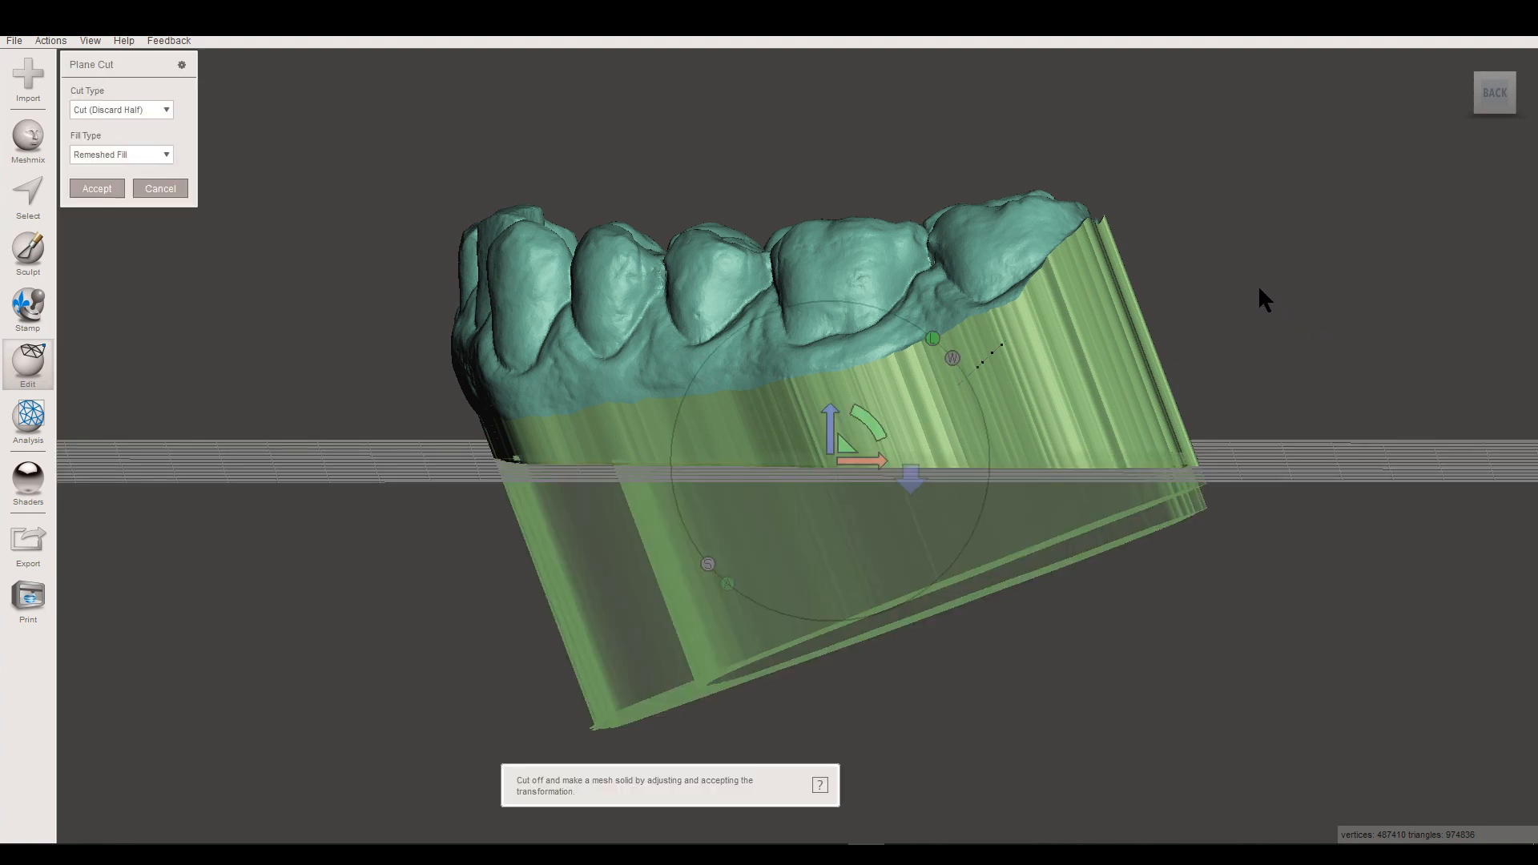
pyautogui.moveTo(1326, 344); pyautogui.dragTo(355, 410)
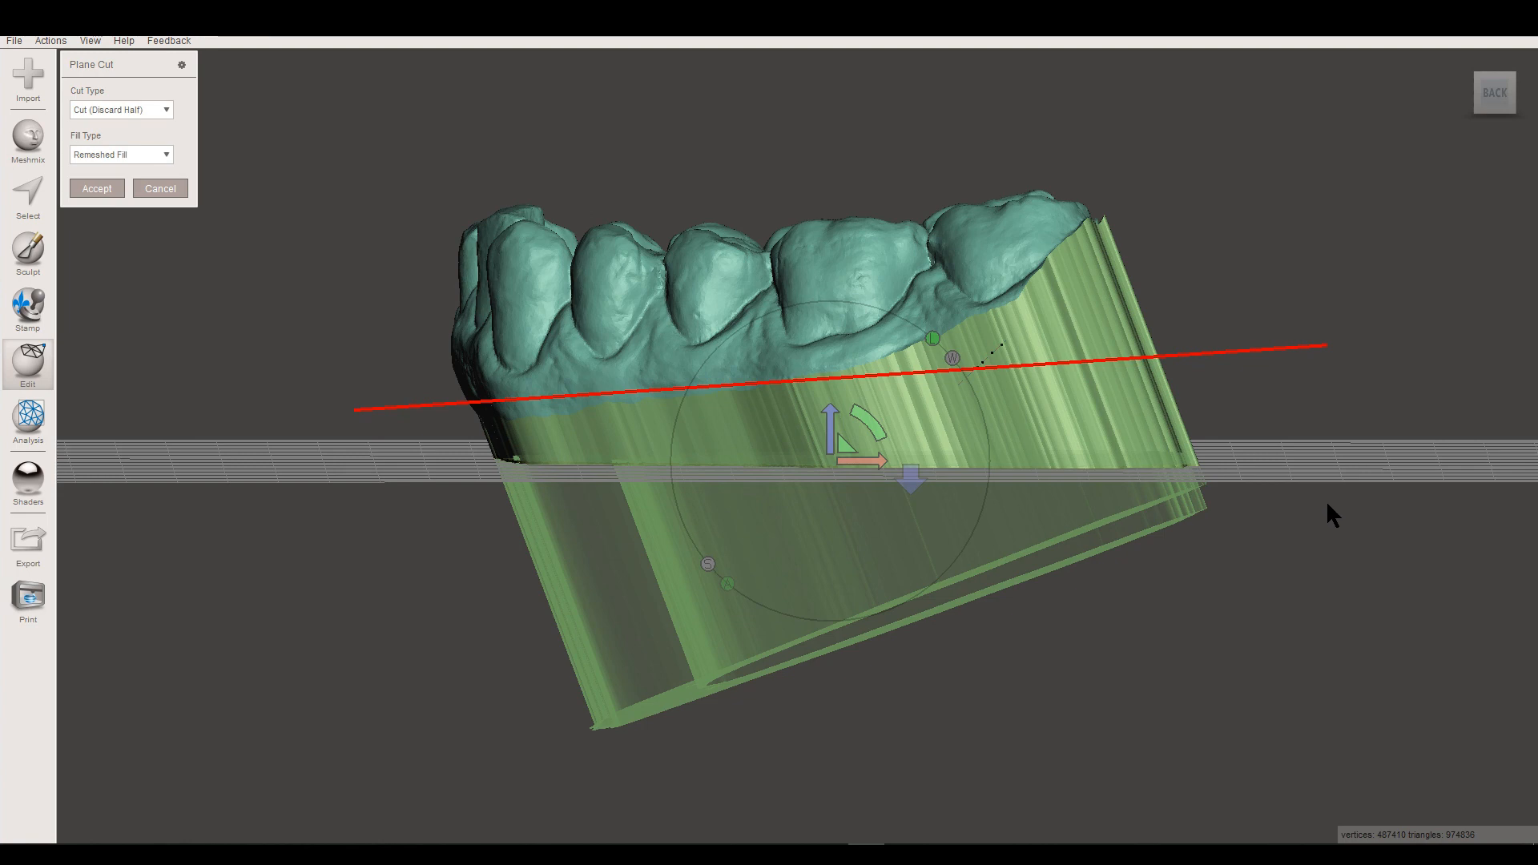
pyautogui.moveTo(1250, 623); pyautogui.dragTo(1196, 609, button='right')
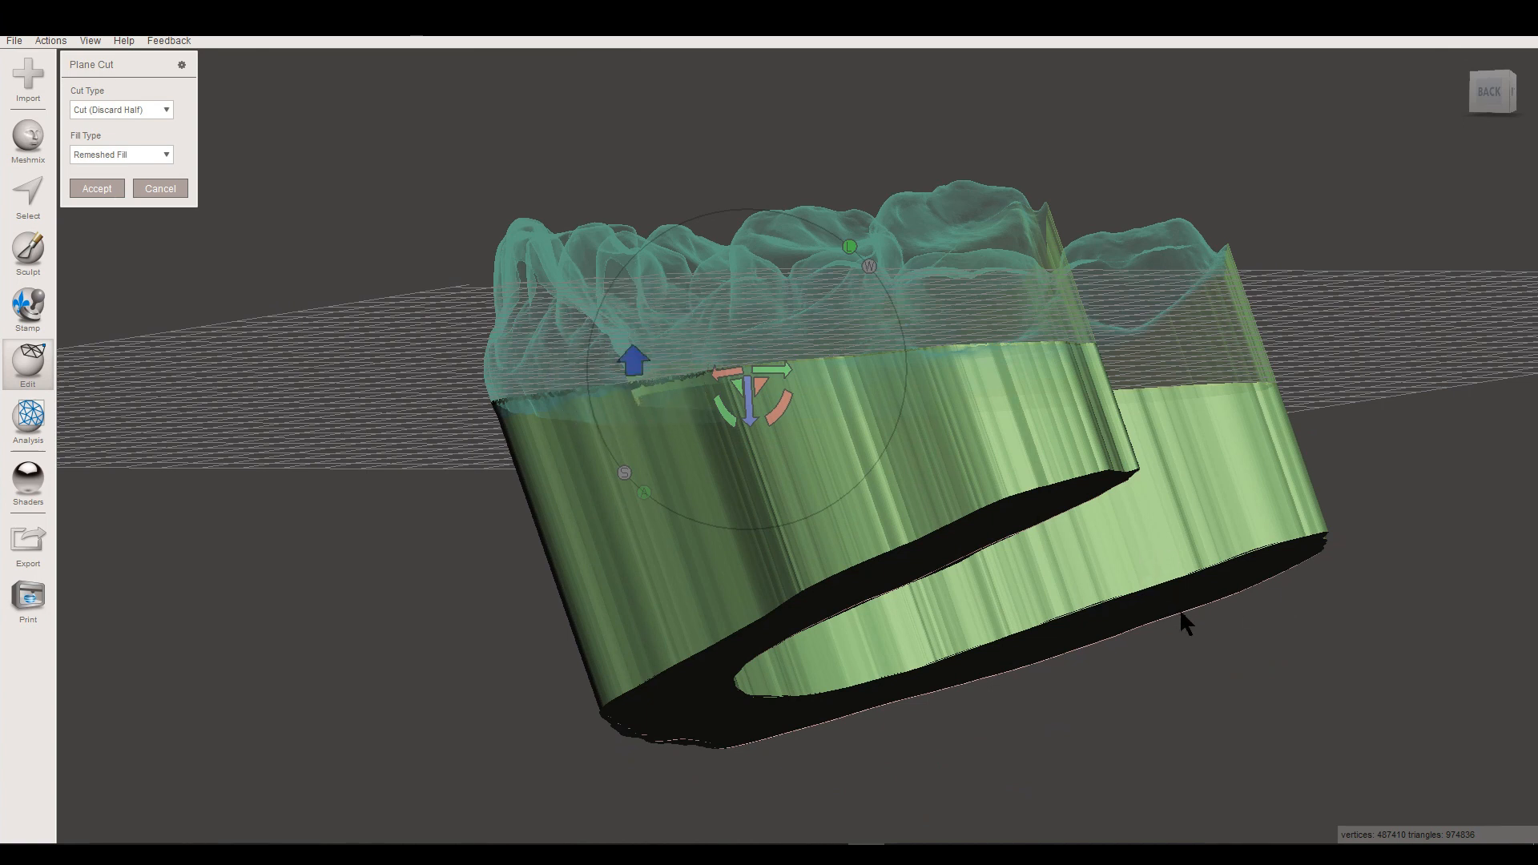
pyautogui.moveTo(1168, 614); pyautogui.dragTo(962, 445, button='right')
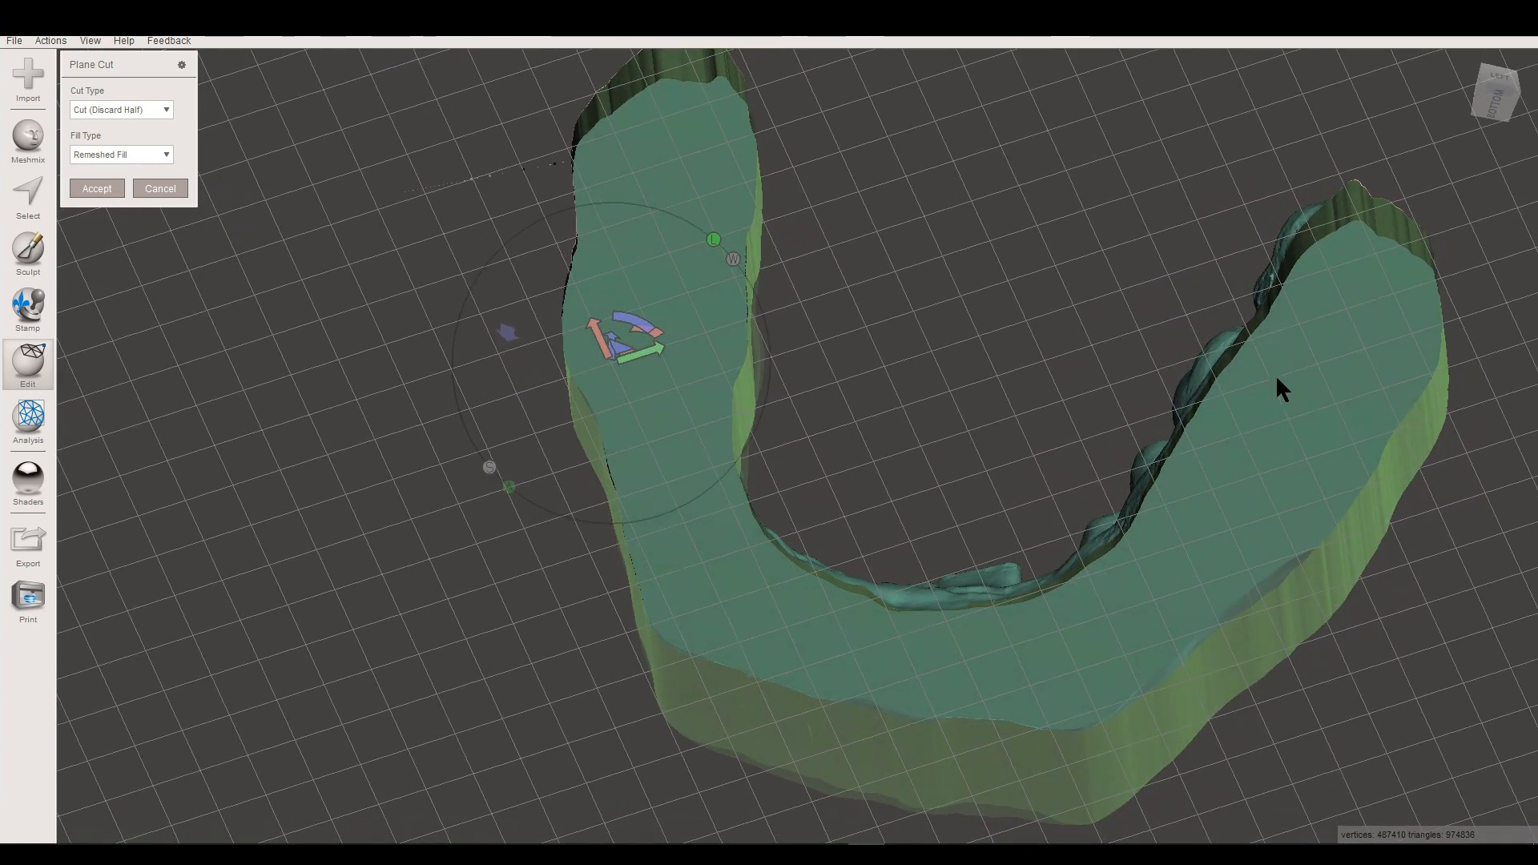
pyautogui.moveTo(1184, 351); pyautogui.dragTo(1071, 344, button='right')
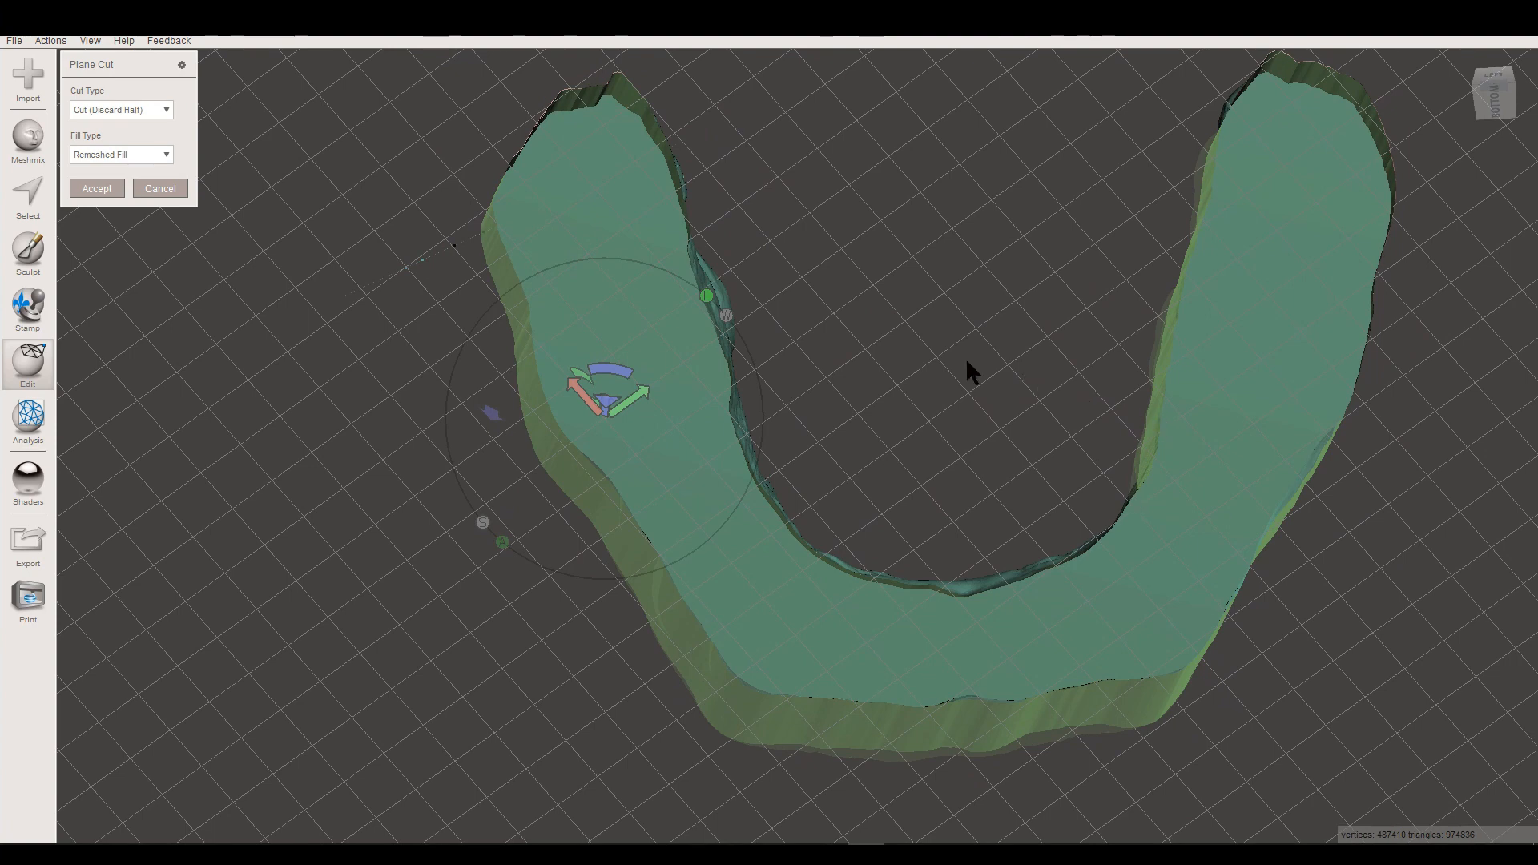
pyautogui.moveTo(899, 263); pyautogui.dragTo(1202, 481, button='right')
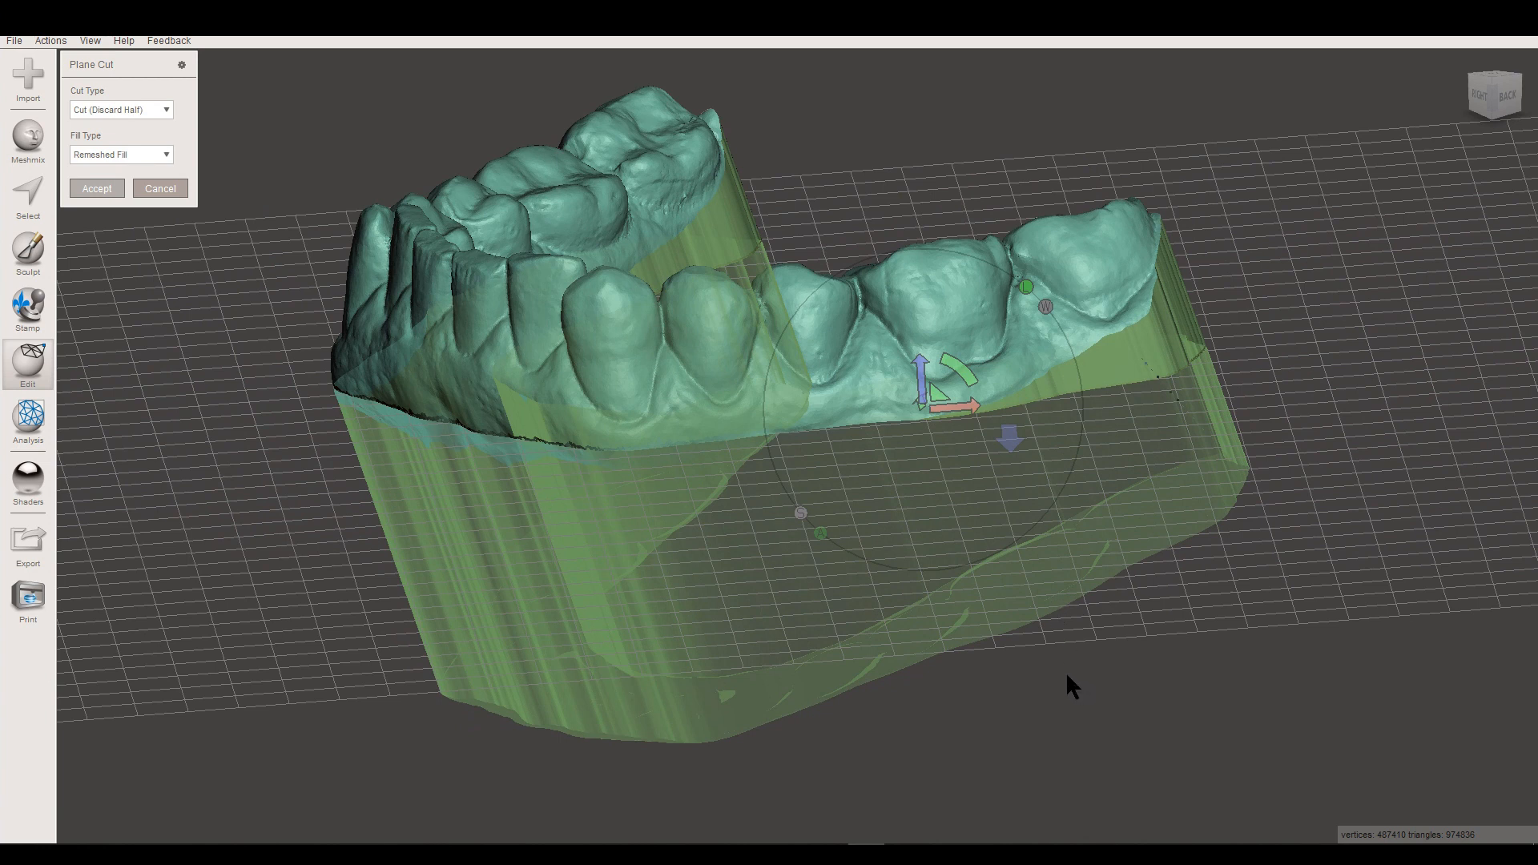
pyautogui.press('Return')
# - Examine the plane-cut jaw model from the rear and the side, checking the base's height behind the last molars and around the arch
pyautogui.moveTo(985, 521); pyautogui.dragTo(577, 508, button='right')
pyautogui.scroll(5, 572, 511)
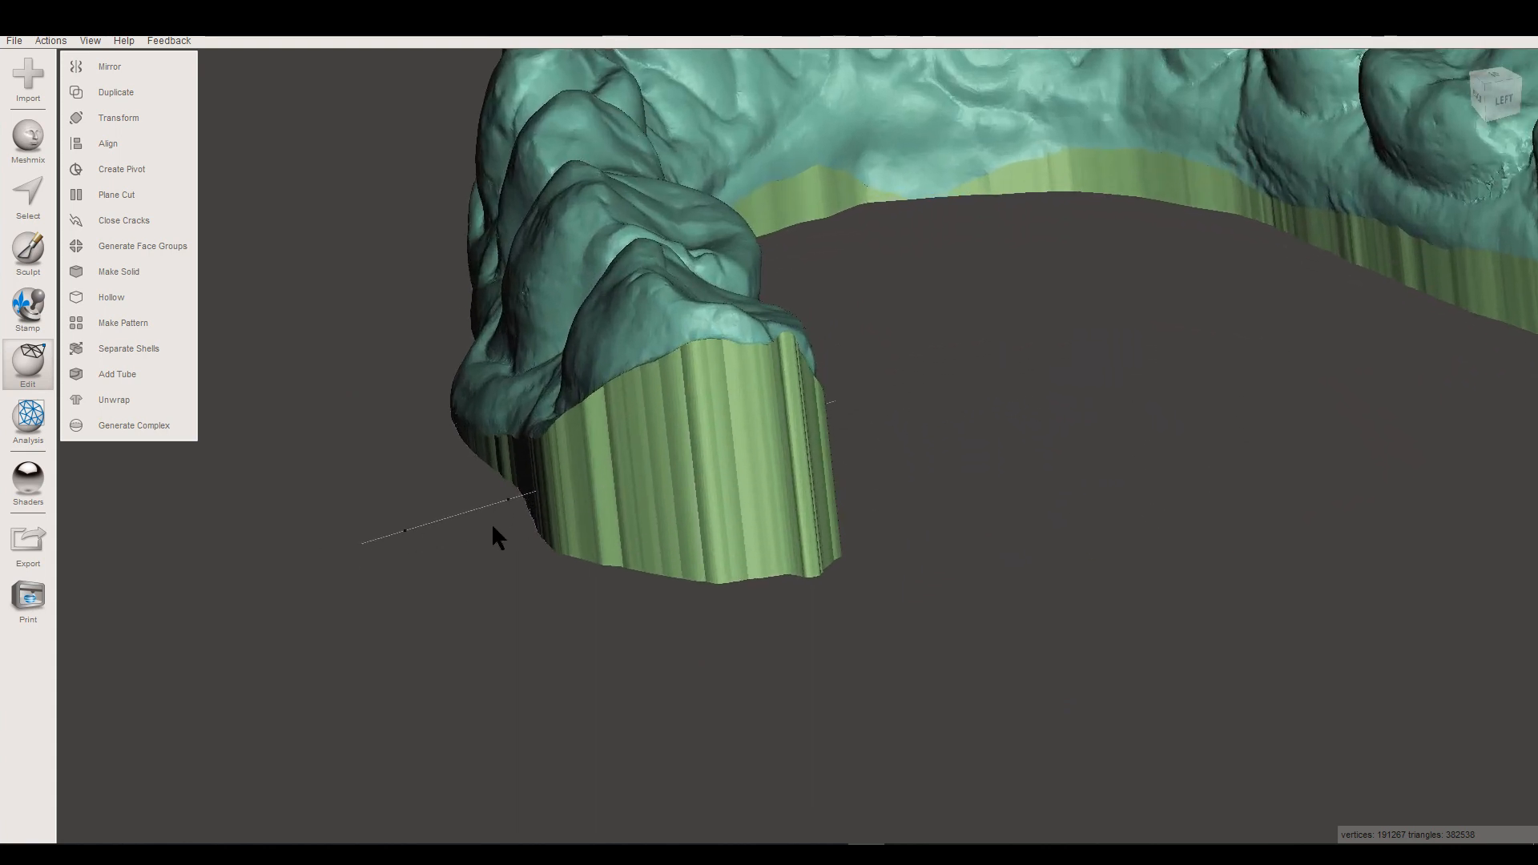
pyautogui.moveTo(782, 515)
pyautogui.mouseDown(button='right')
pyautogui.moveTo(652, 497)
pyautogui.moveTo(728, 515)
pyautogui.moveTo(768, 496)
pyautogui.mouseUp(button='right')
pyautogui.scroll(-4, 632, 539)
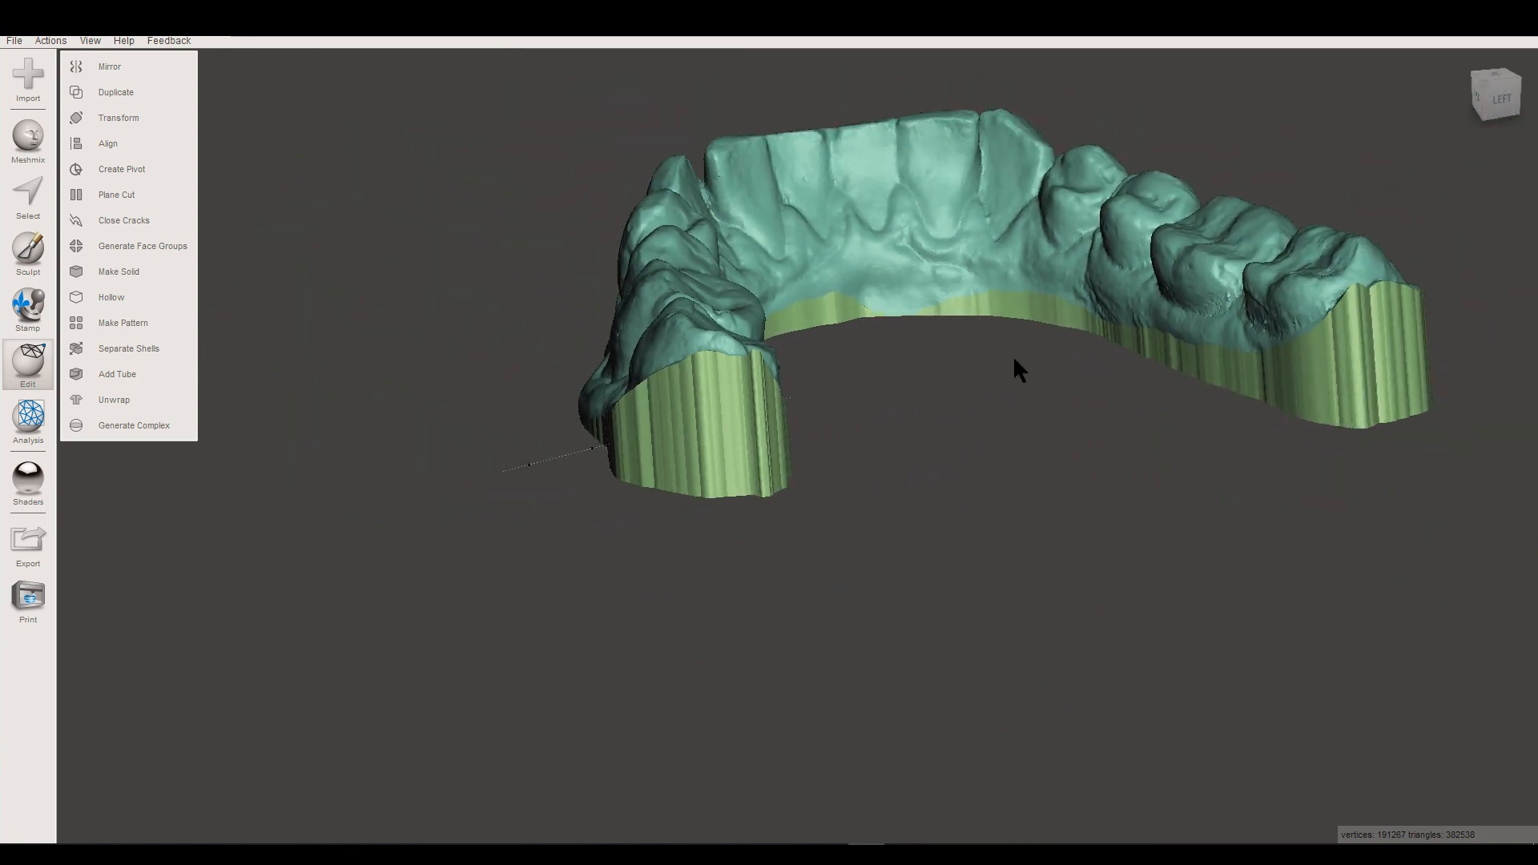
pyautogui.moveTo(1014, 356); pyautogui.dragTo(1047, 356, button='right')
pyautogui.moveTo(1048, 356); pyautogui.dragTo(942, 430, button='middle')
pyautogui.moveTo(943, 431); pyautogui.dragTo(906, 498, button='right')
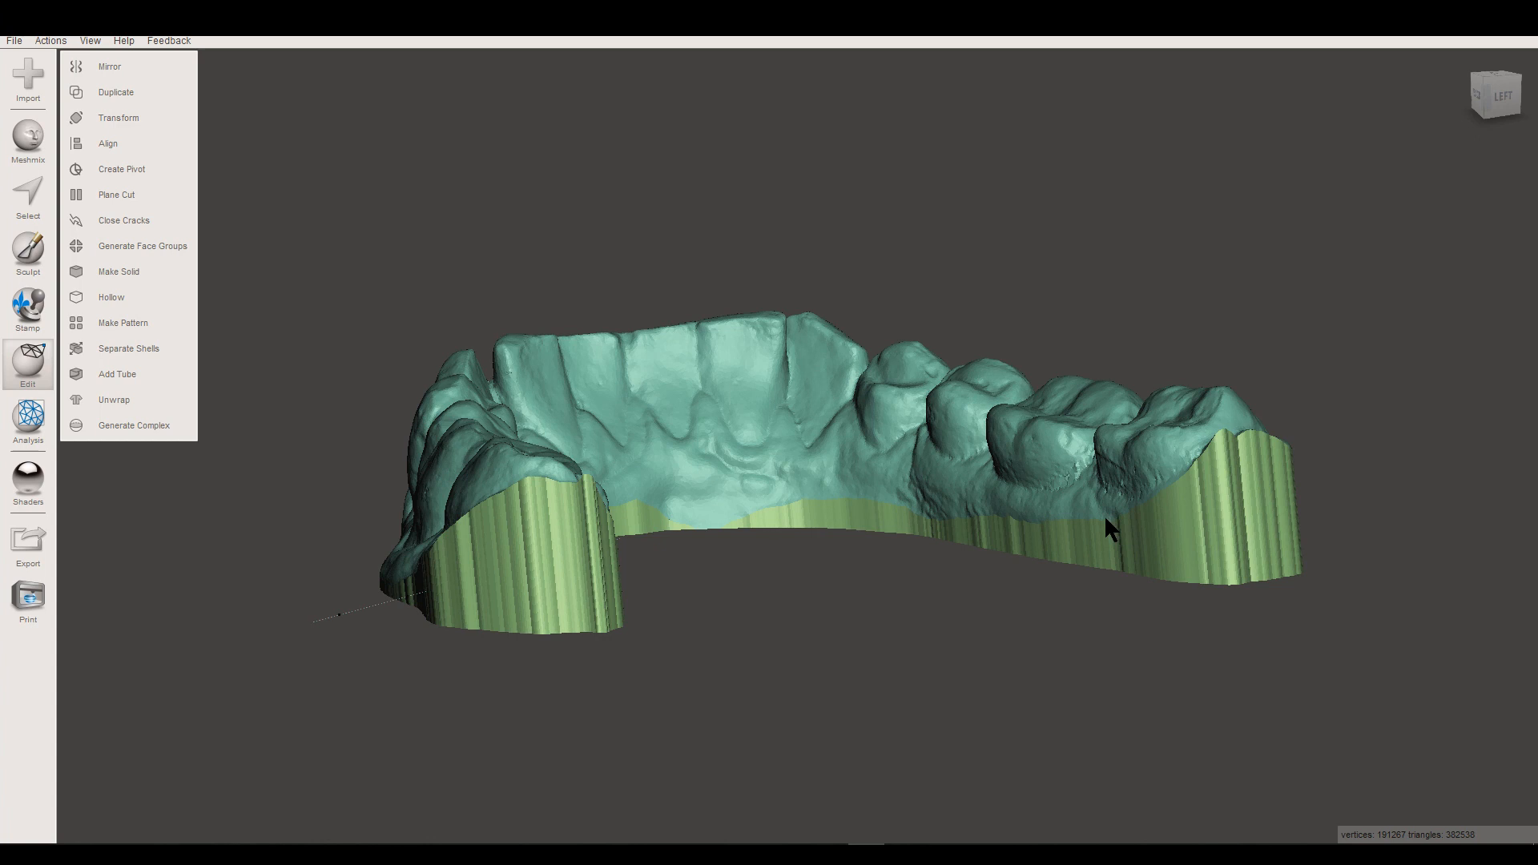
pyautogui.moveTo(818, 545); pyautogui.dragTo(945, 697, button='right')
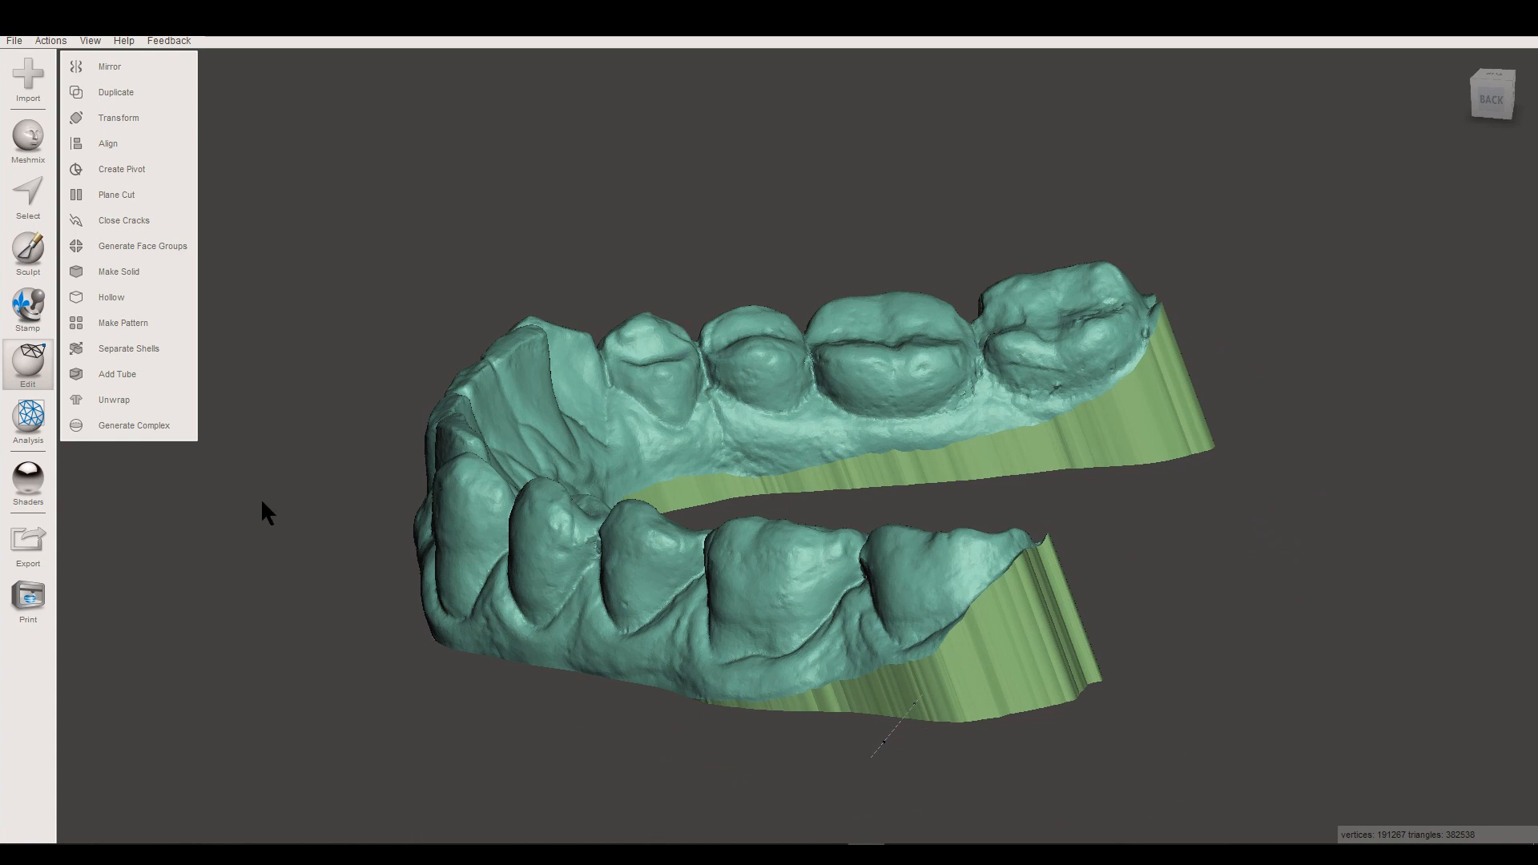
# - Export the model to the 3D IOS for Demo folder as "Refined second model" in STL Binary Format
pyautogui.click(27, 545)
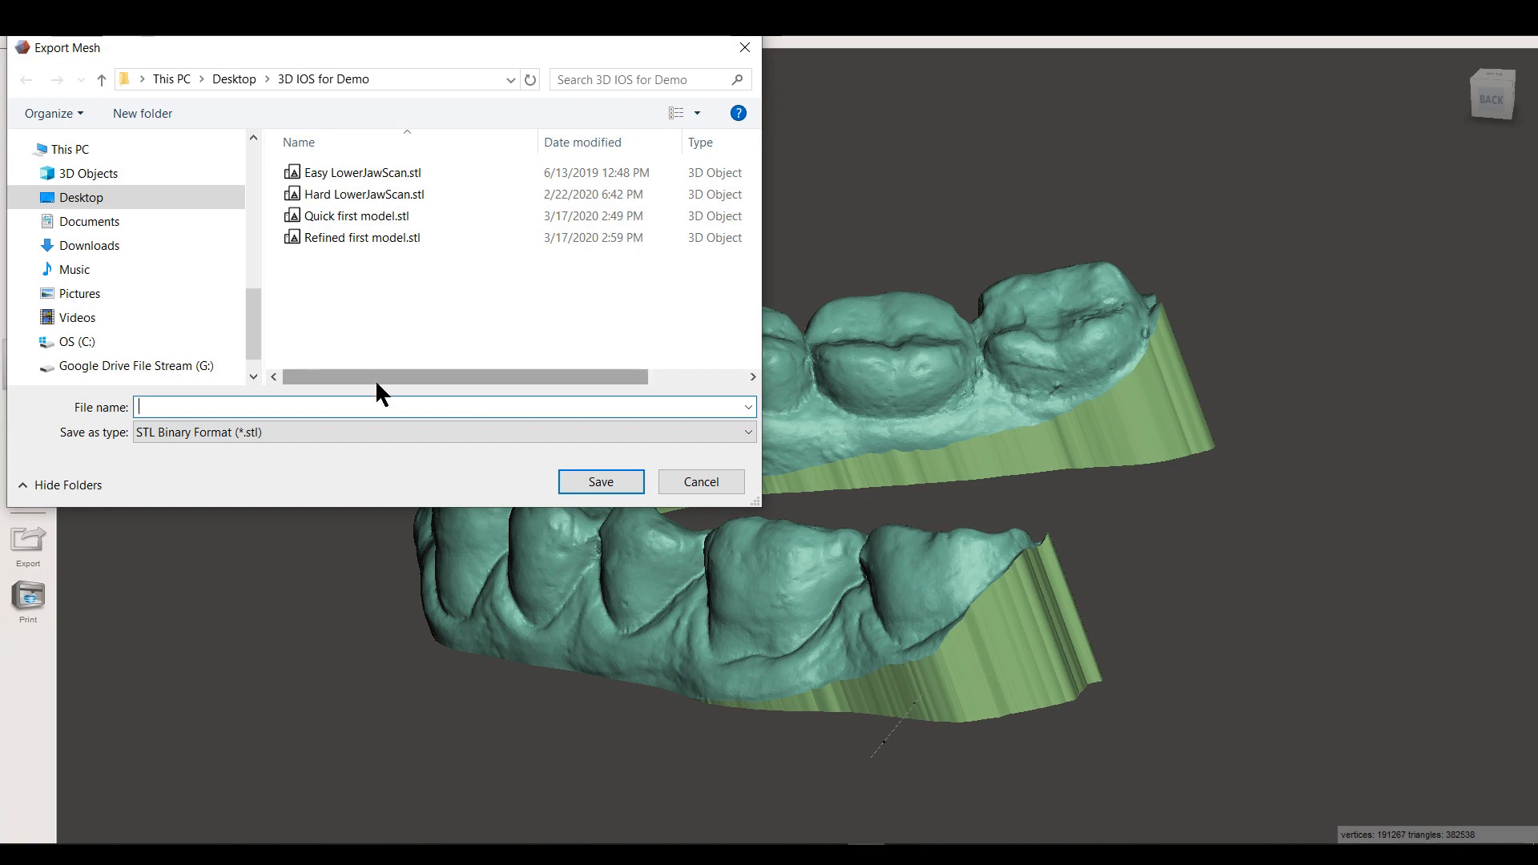
pyautogui.write('Refined')
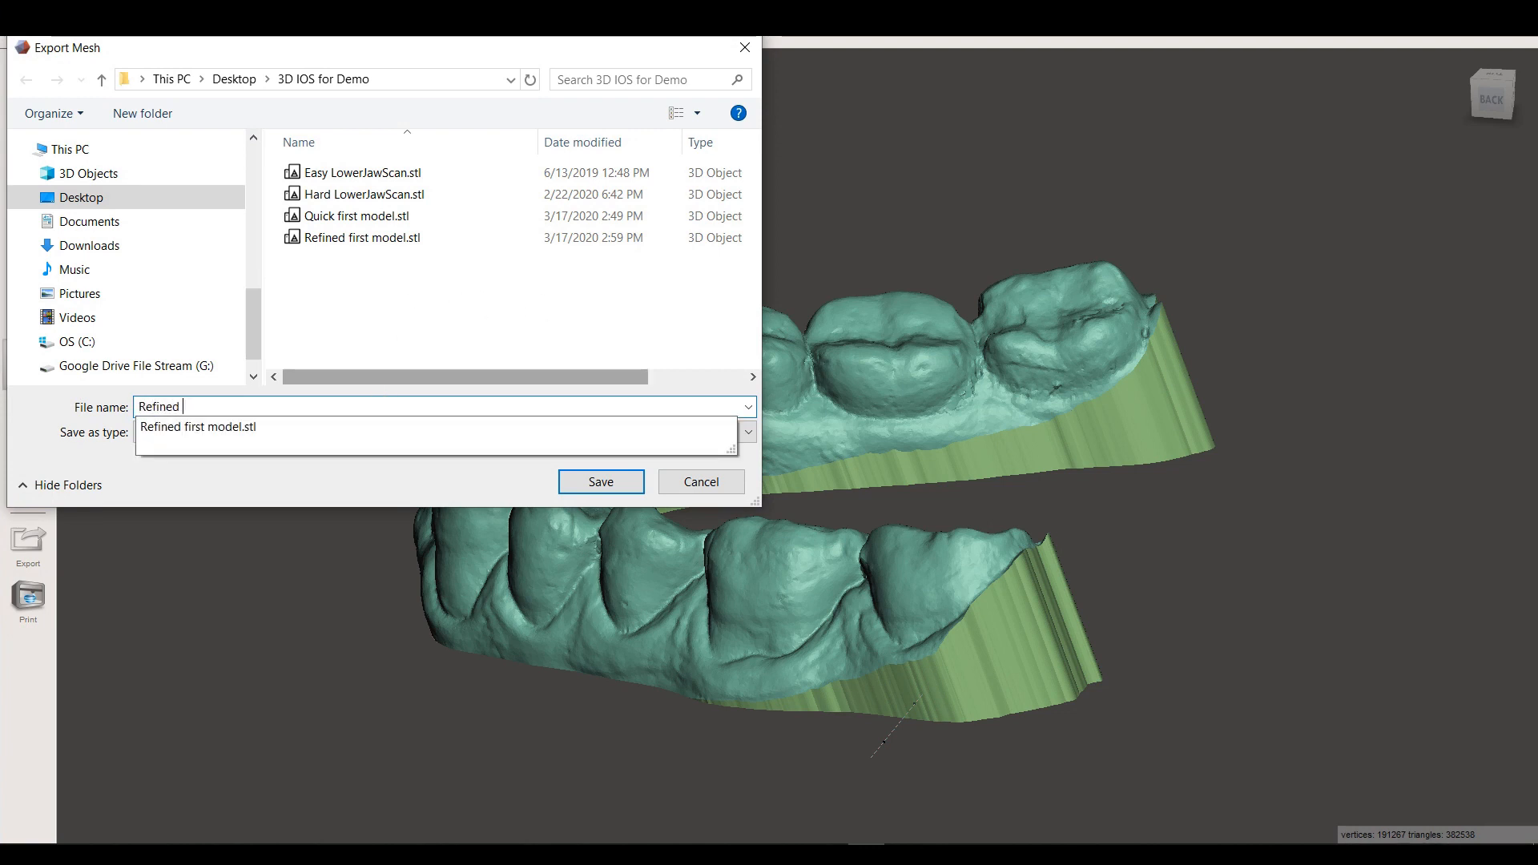
pyautogui.write(' second model')
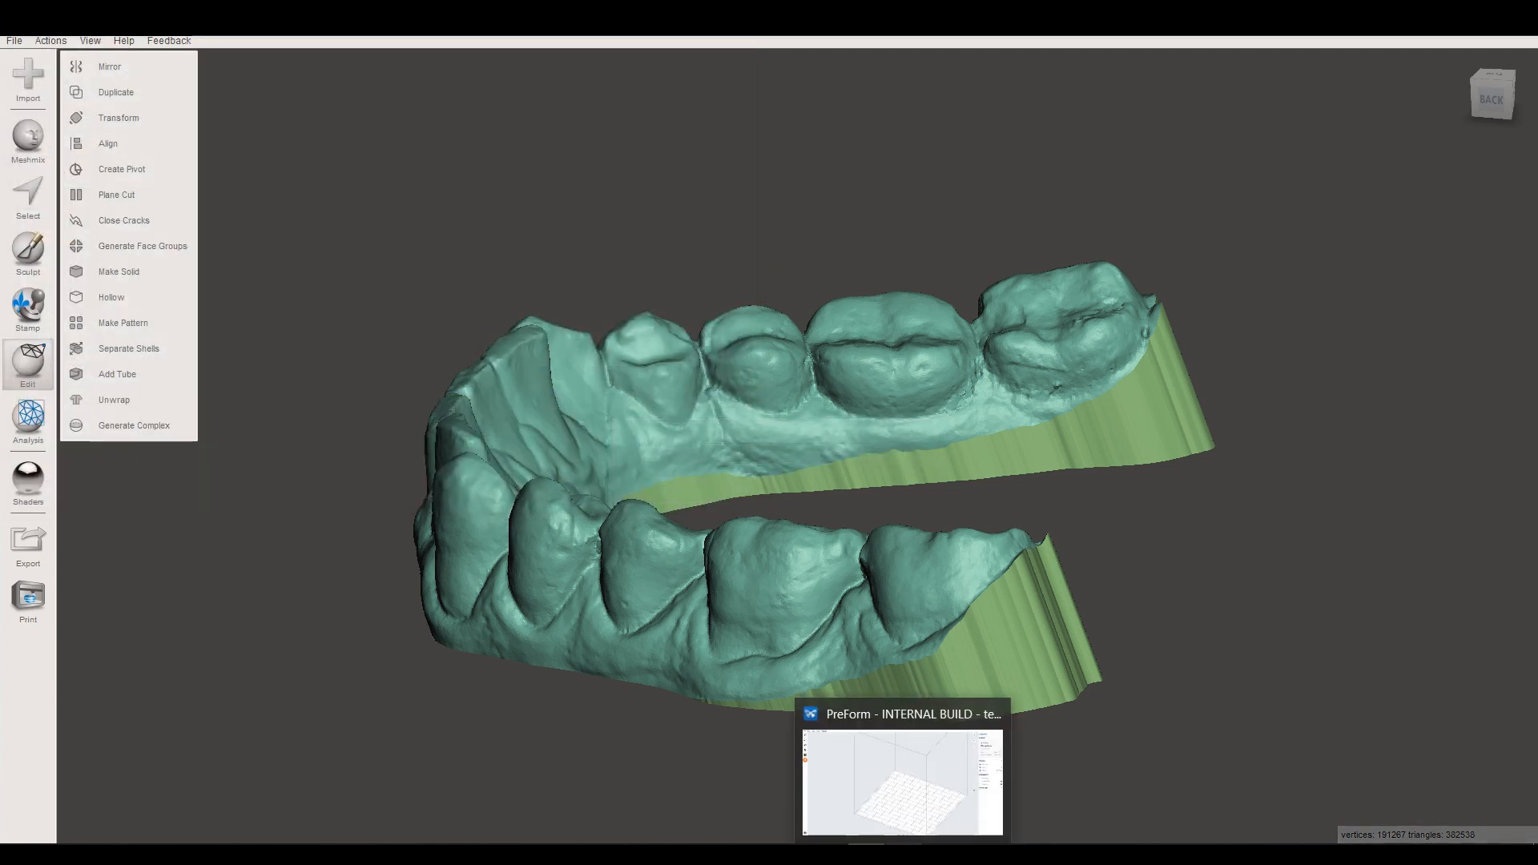
# - Switch to PreForm and bring up the 3D IOS for Demo folder in front of it
pyautogui.click(903, 854)
pyautogui.moveTo(1057, 572); pyautogui.dragTo(705, 543, button='right')
pyautogui.hotkey('alt', 'Tab')
pyautogui.hotkey('alt', 'Tab')
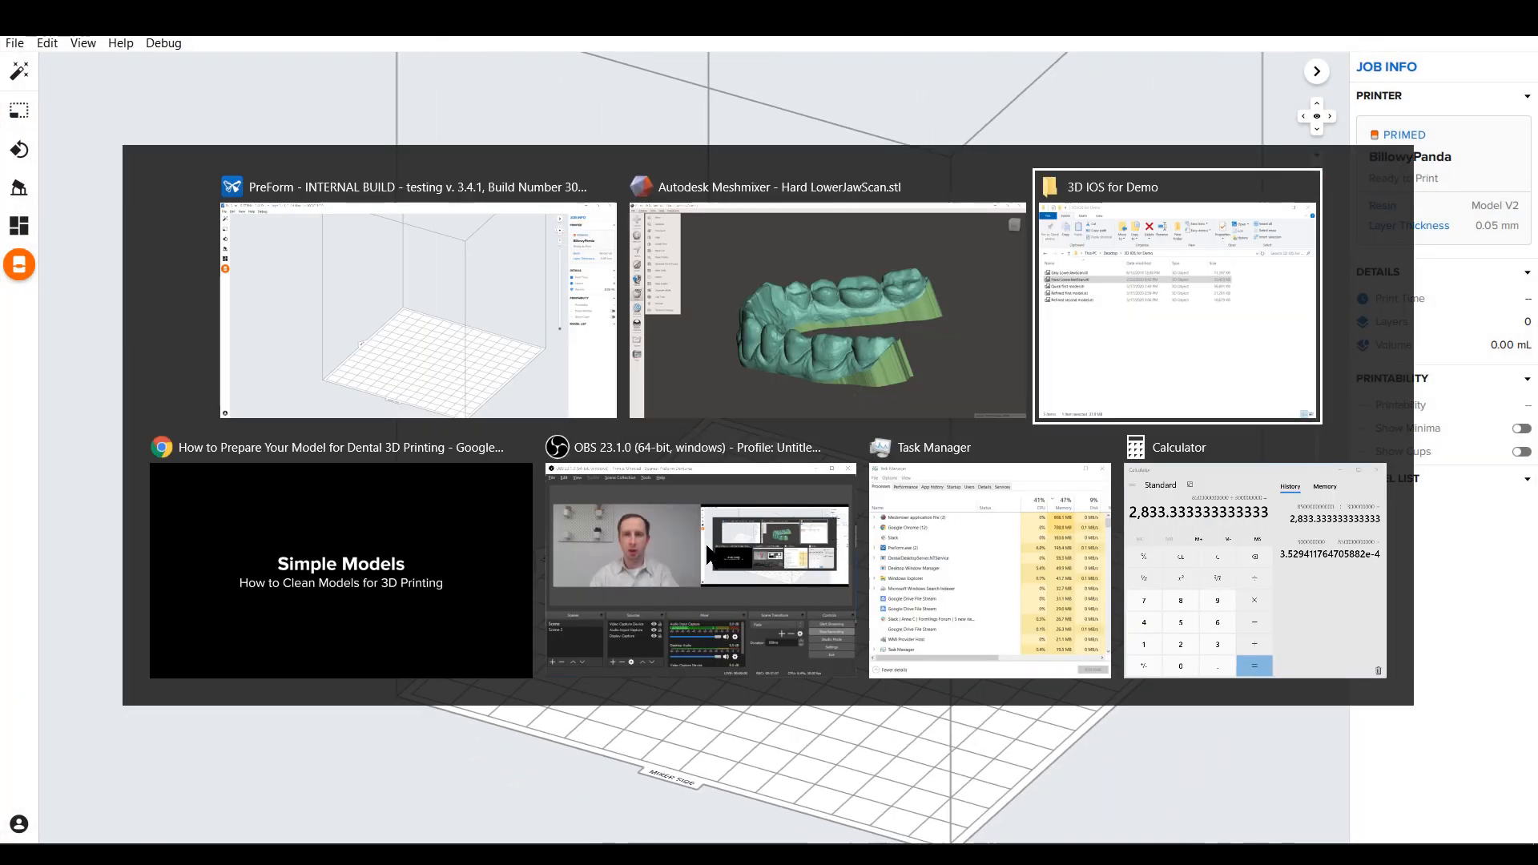
pyautogui.click(705, 522)
# - Load Quick first model.stl, Refined first model.stl and Refined second model.stl from the folder into the PreForm build scene
pyautogui.click(724, 358)
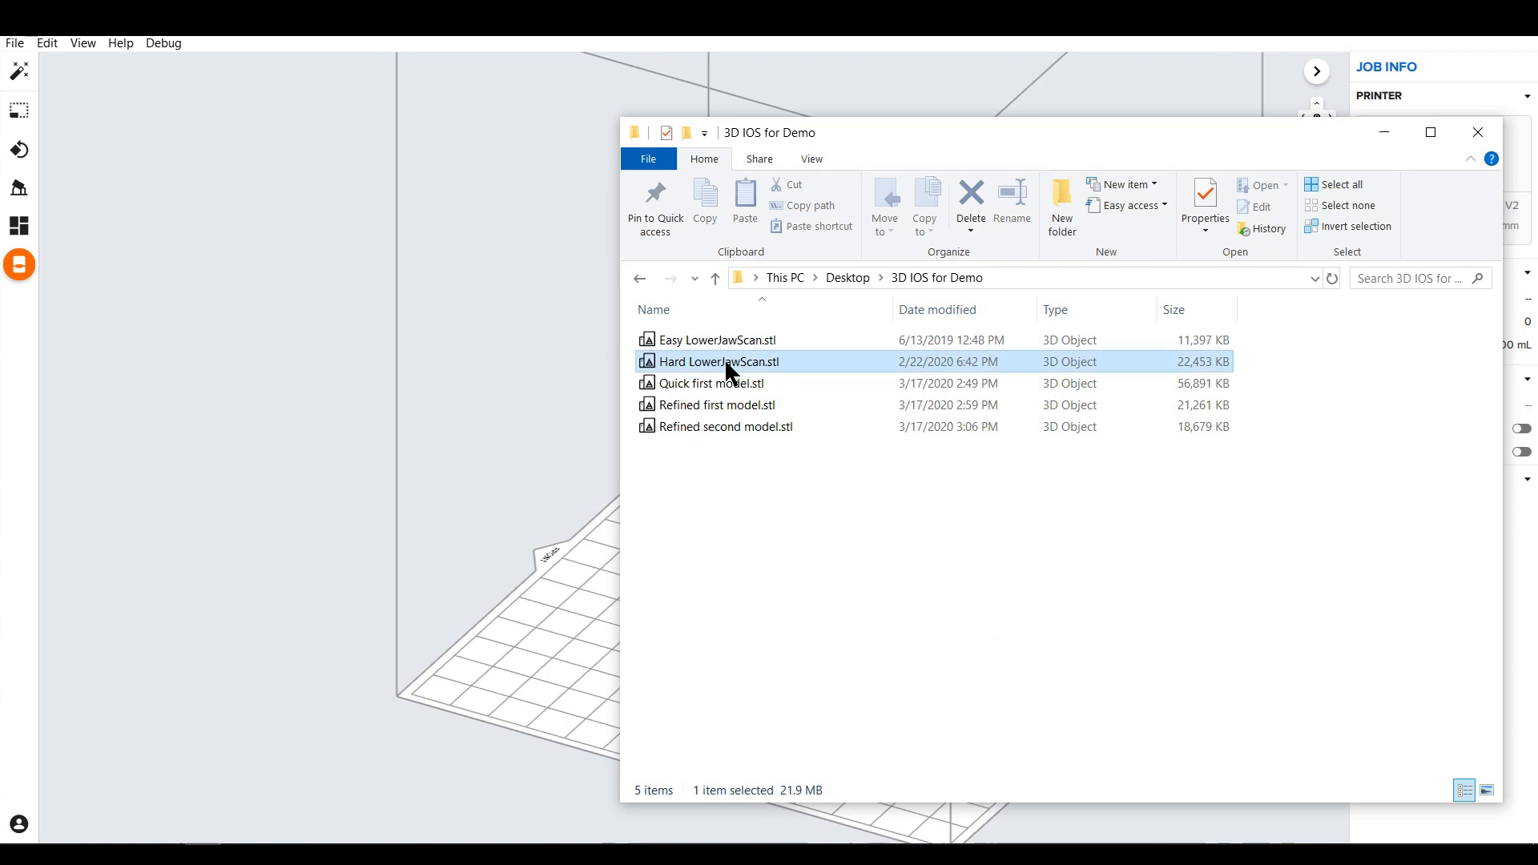
pyautogui.keyDown('ctrl'); pyautogui.click(723, 336); pyautogui.keyUp('ctrl')
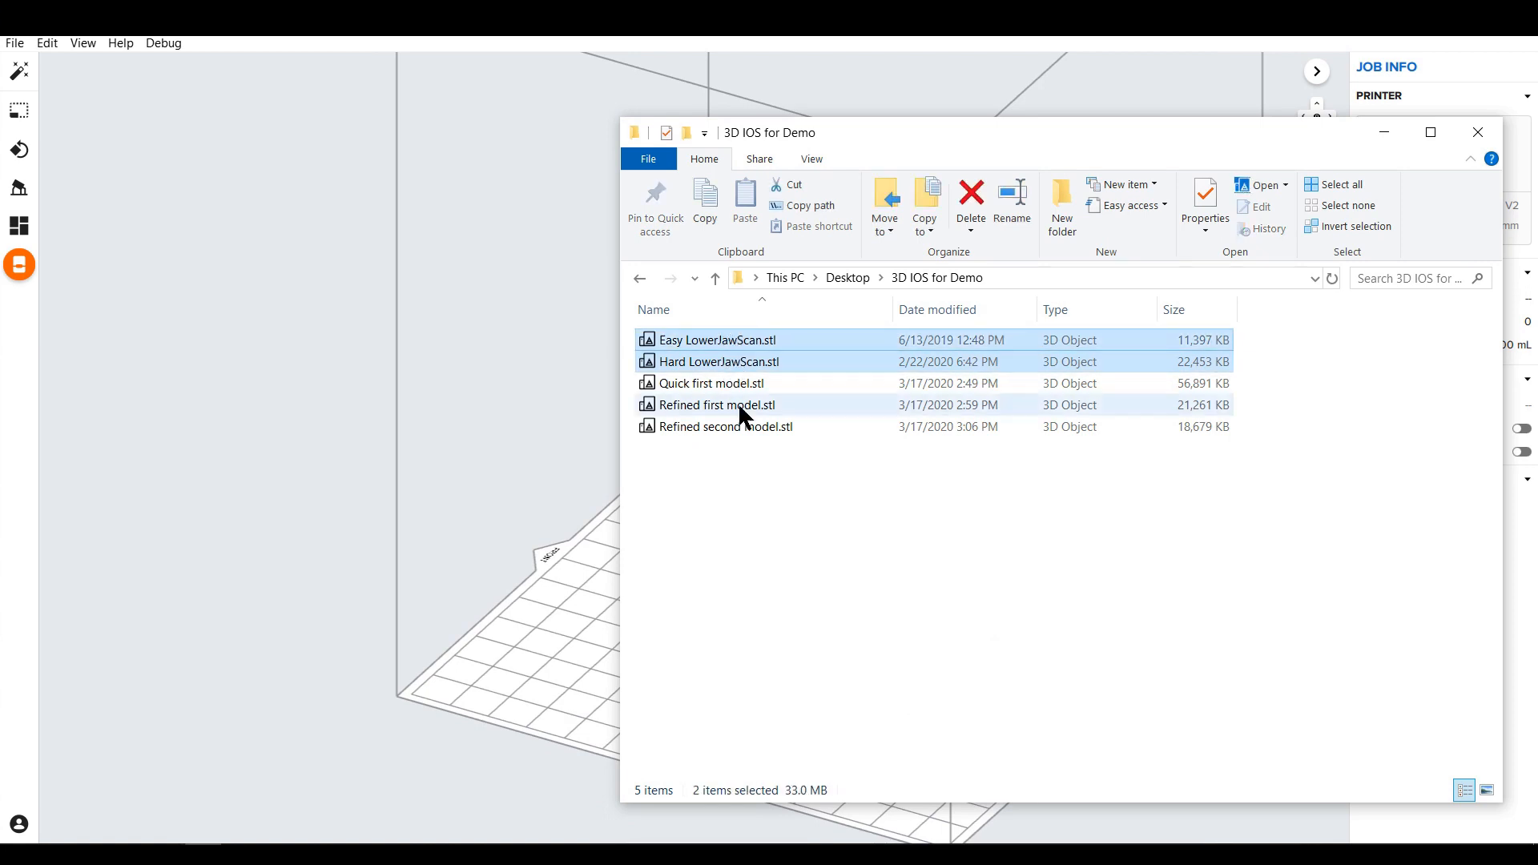
pyautogui.click(745, 383)
pyautogui.keyDown('shift'); pyautogui.click(746, 426); pyautogui.keyUp('shift')
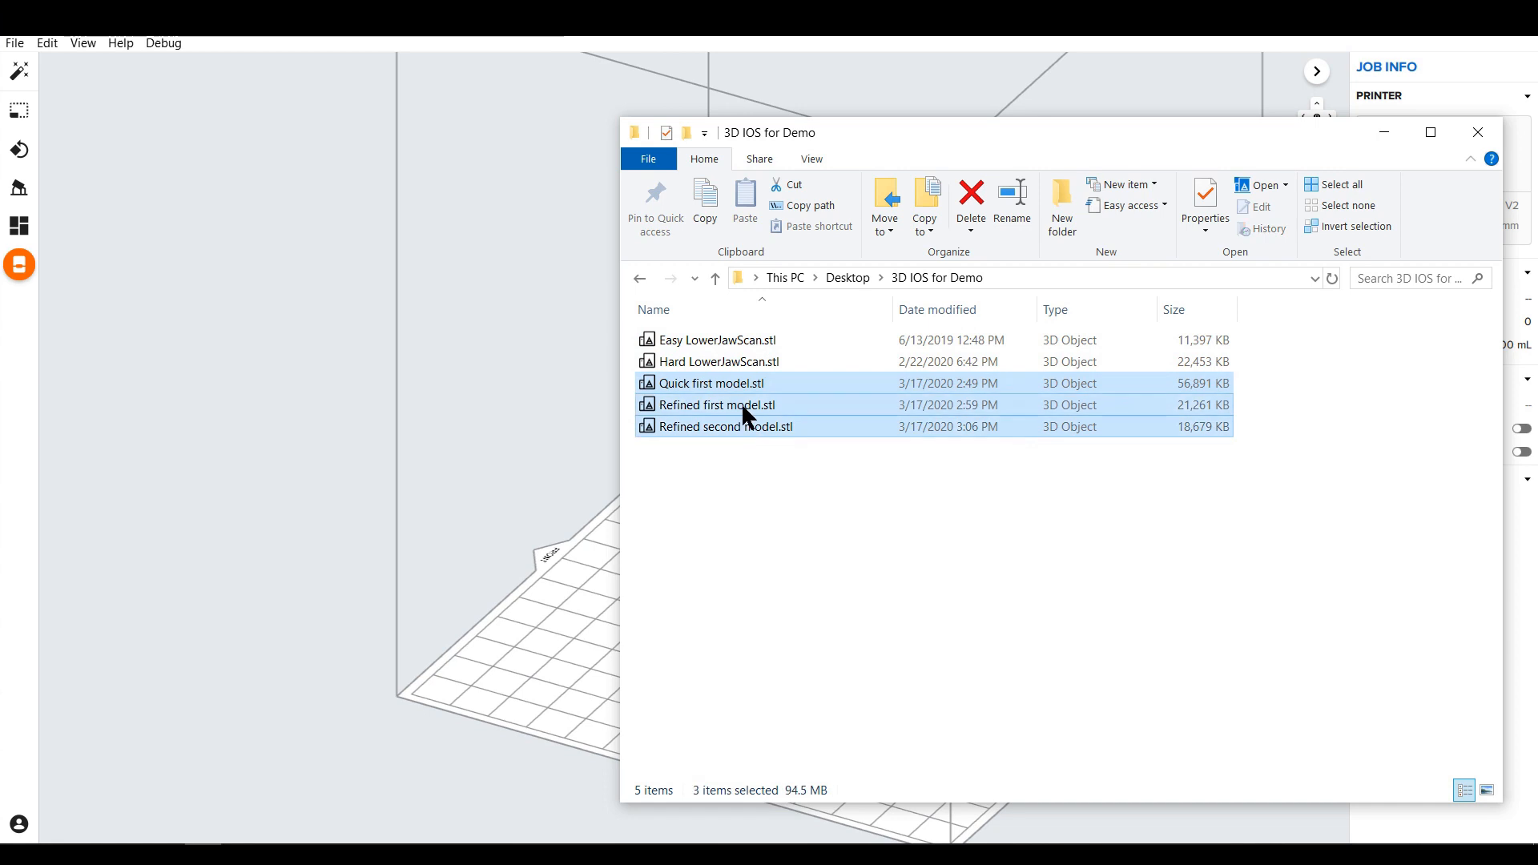
pyautogui.moveTo(741, 403); pyautogui.dragTo(549, 417)
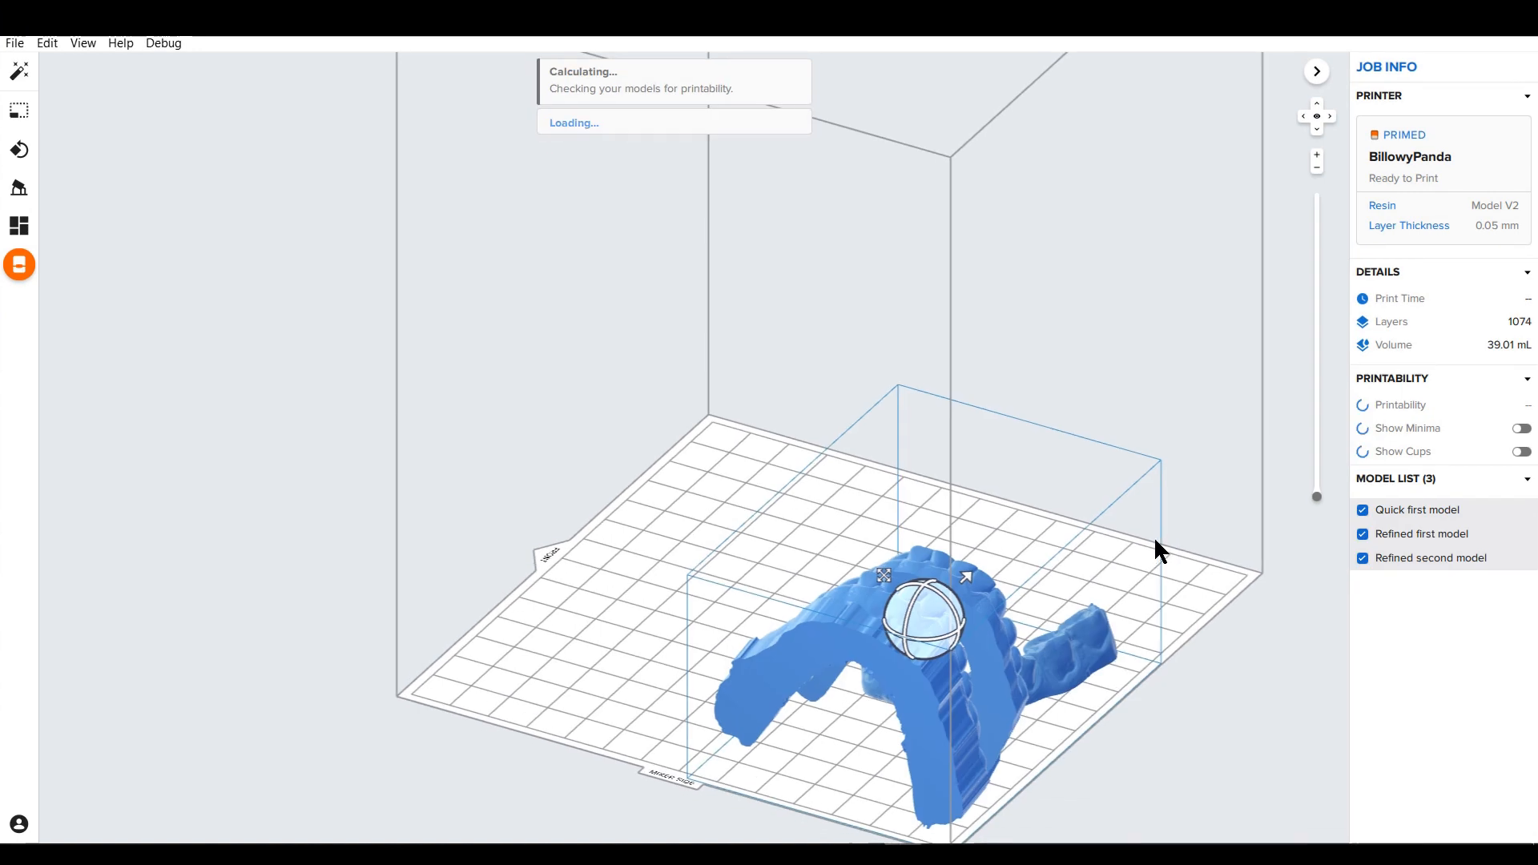
# - Deselect the loaded models and examine how all three stand on the build platform
pyautogui.moveTo(1076, 553); pyautogui.dragTo(816, 468, button='right')
pyautogui.scroll(5, 809, 665)
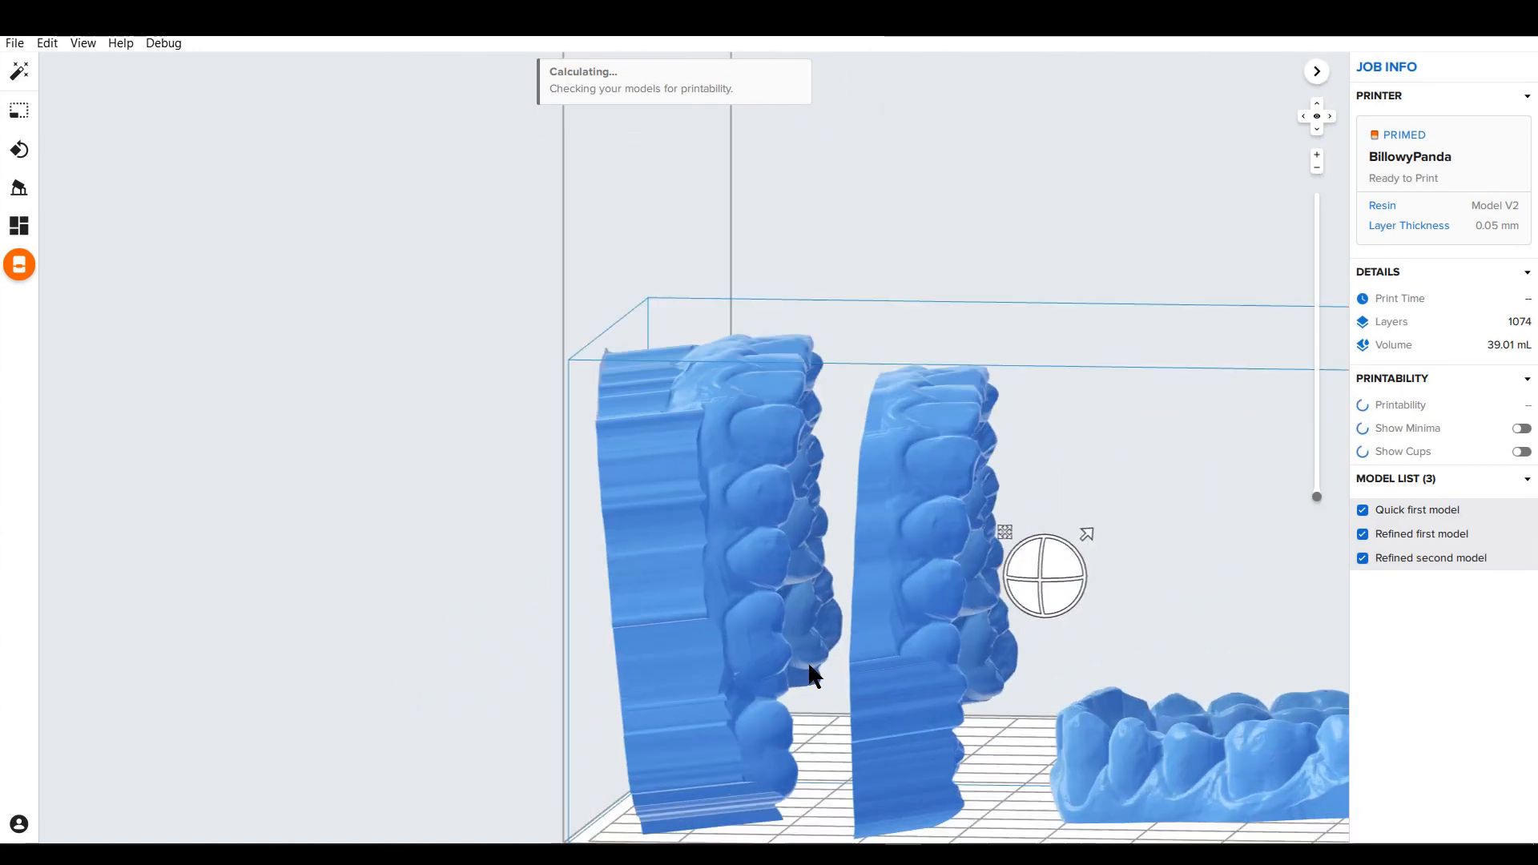
pyautogui.scroll(3, 810, 665)
pyautogui.moveTo(793, 651); pyautogui.dragTo(801, 691, button='right')
pyautogui.scroll(-5, 546, 356)
pyautogui.click(1138, 388)
pyautogui.moveTo(1033, 404); pyautogui.dragTo(987, 489, button='right')
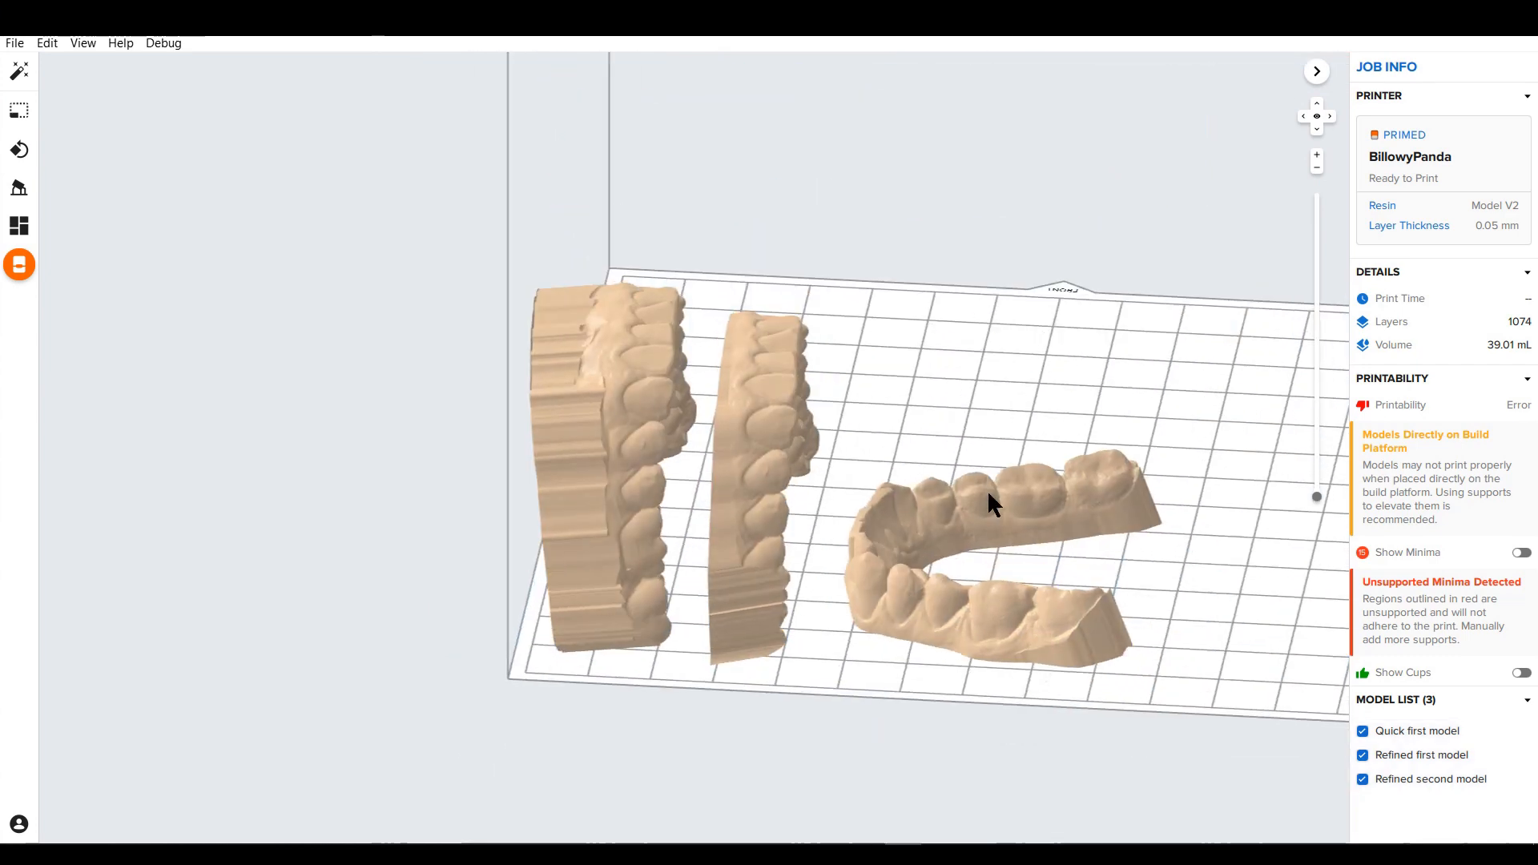
# - Move the Refined second model away from the others and place the Quick first model close beside the Refined first model
pyautogui.scroll(5, 979, 548)
pyautogui.moveTo(978, 551); pyautogui.dragTo(903, 656, button='right')
pyautogui.click(903, 656)
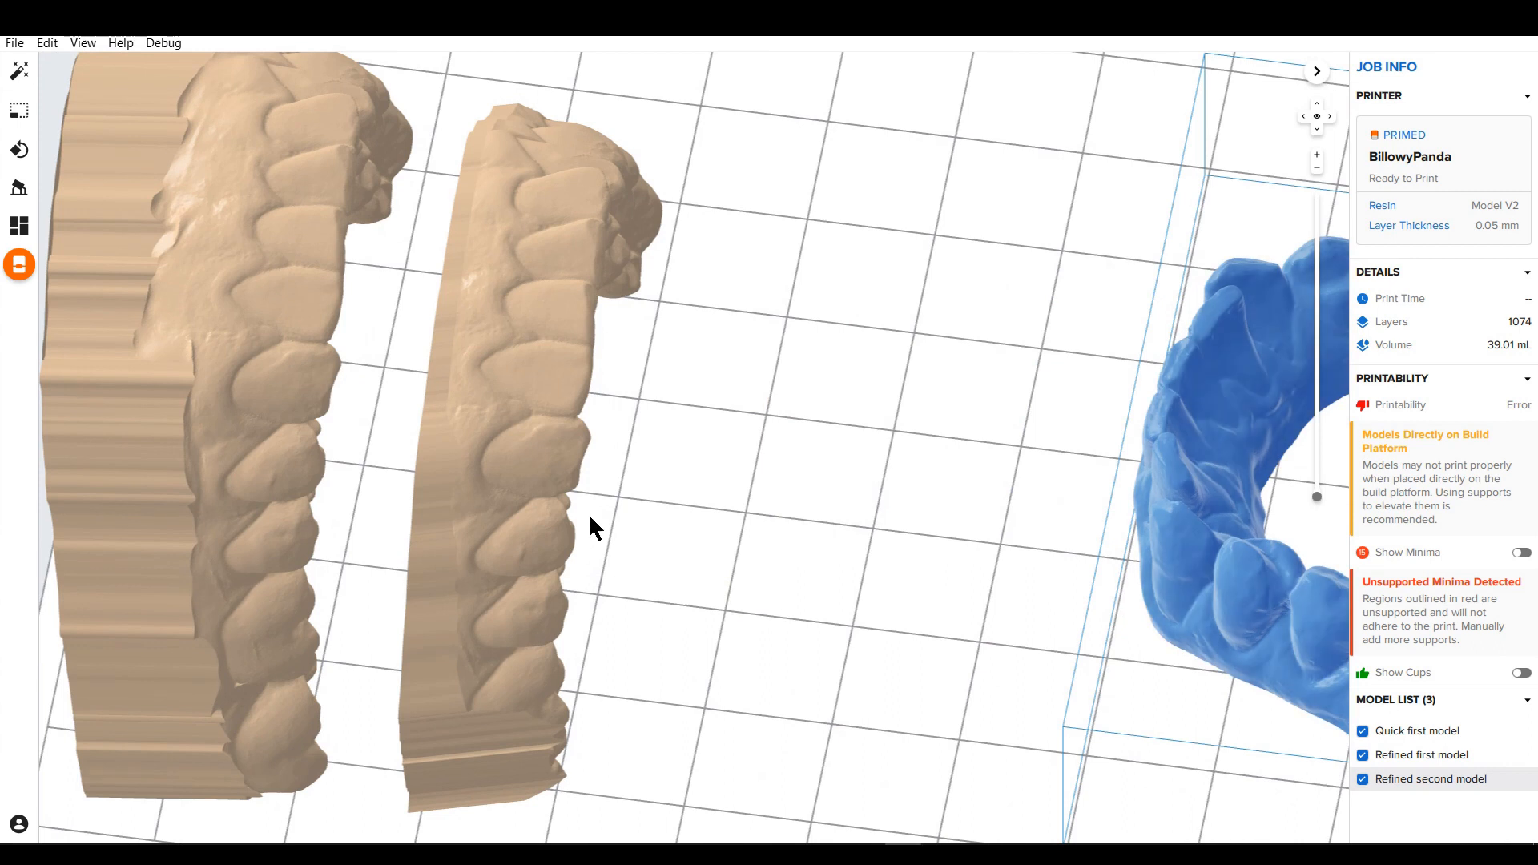
pyautogui.moveTo(570, 521); pyautogui.dragTo(702, 498)
pyautogui.moveTo(101, 499); pyautogui.dragTo(534, 536)
# - Compare the teeth and gum areas of the Quick first and Refined first models side by side from several angles
pyautogui.moveTo(534, 548); pyautogui.dragTo(316, 302, button='right')
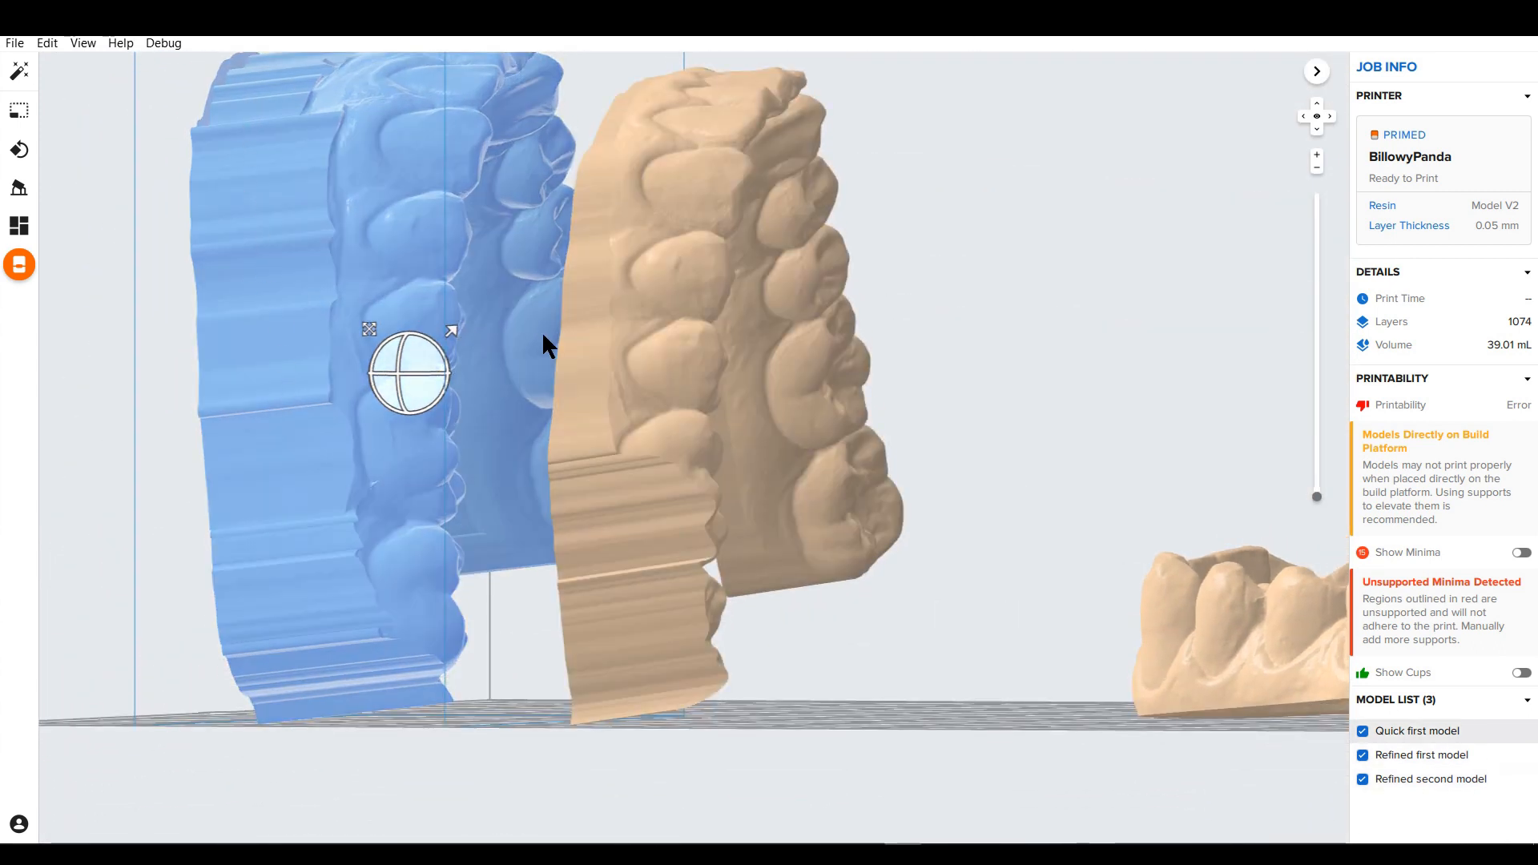
pyautogui.moveTo(543, 335); pyautogui.dragTo(617, 506, button='right')
pyautogui.moveTo(618, 503); pyautogui.dragTo(847, 510, button='middle')
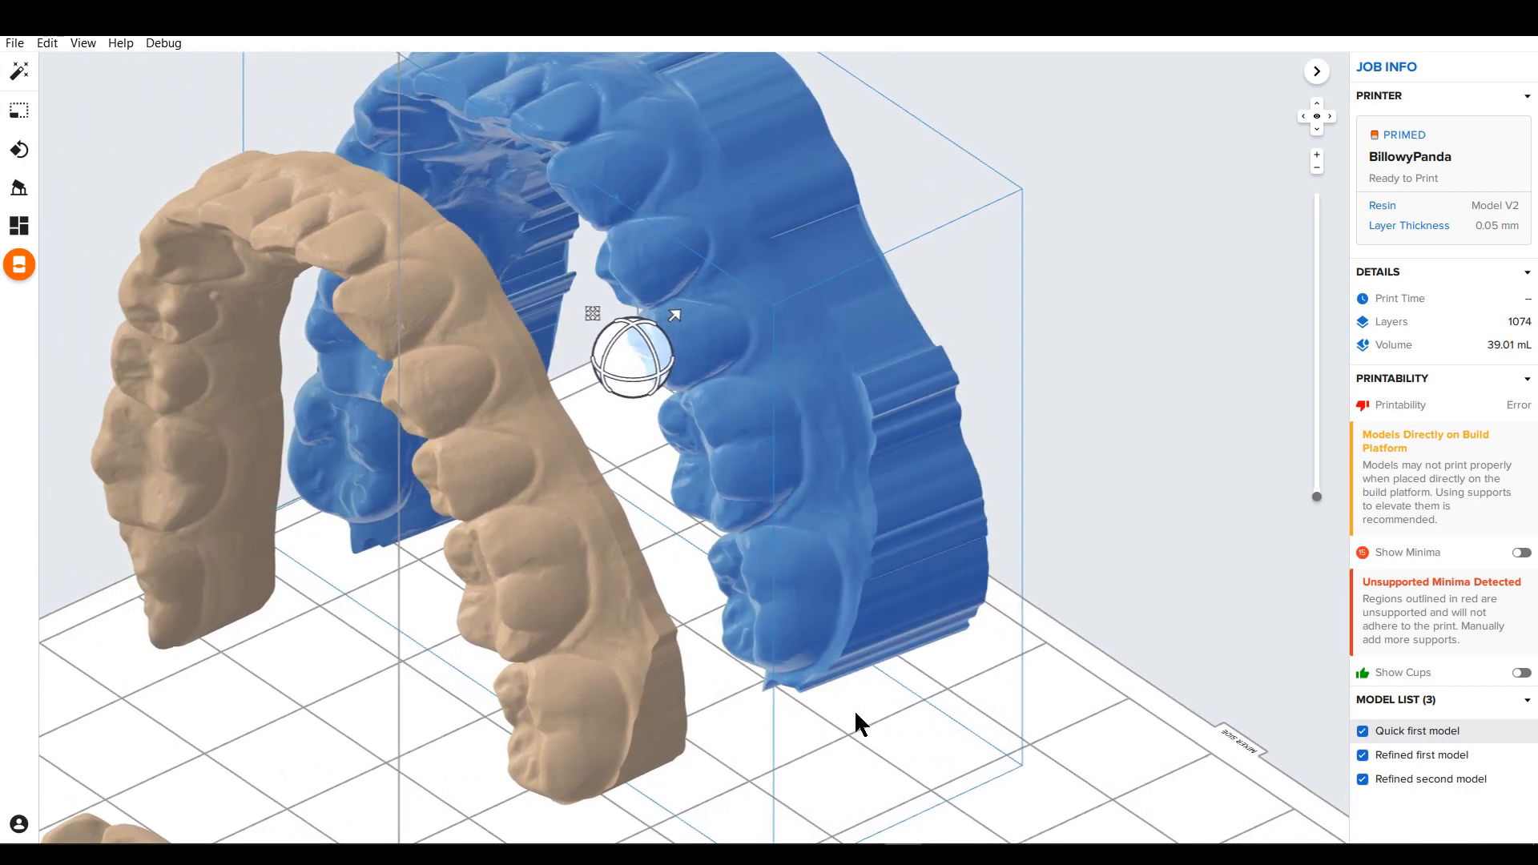
pyautogui.click(894, 761)
pyautogui.moveTo(843, 420); pyautogui.dragTo(747, 498, button='right')
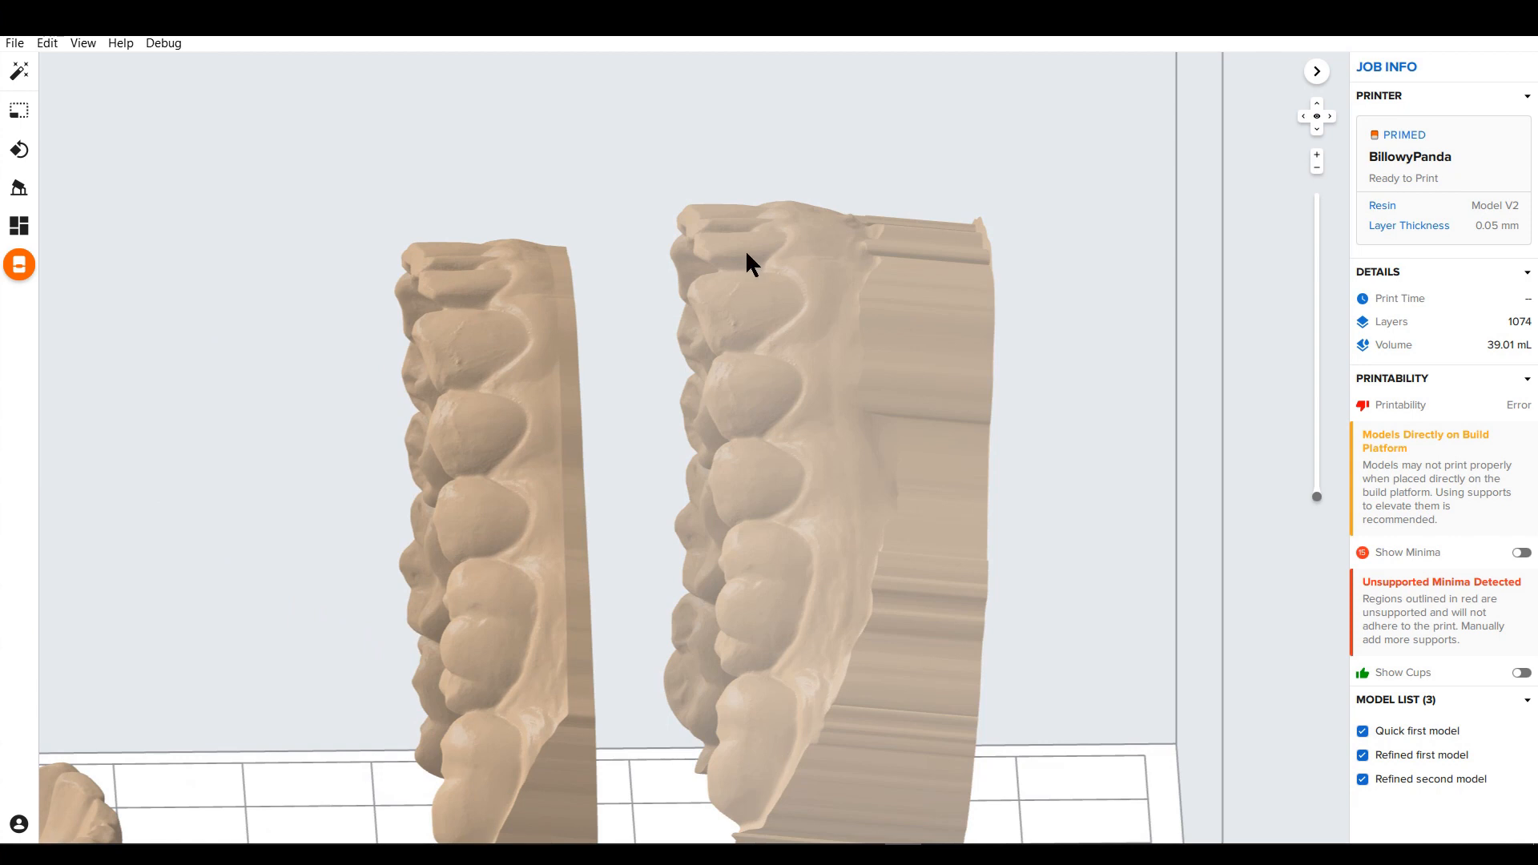
pyautogui.moveTo(832, 705); pyautogui.dragTo(687, 667, button='right')
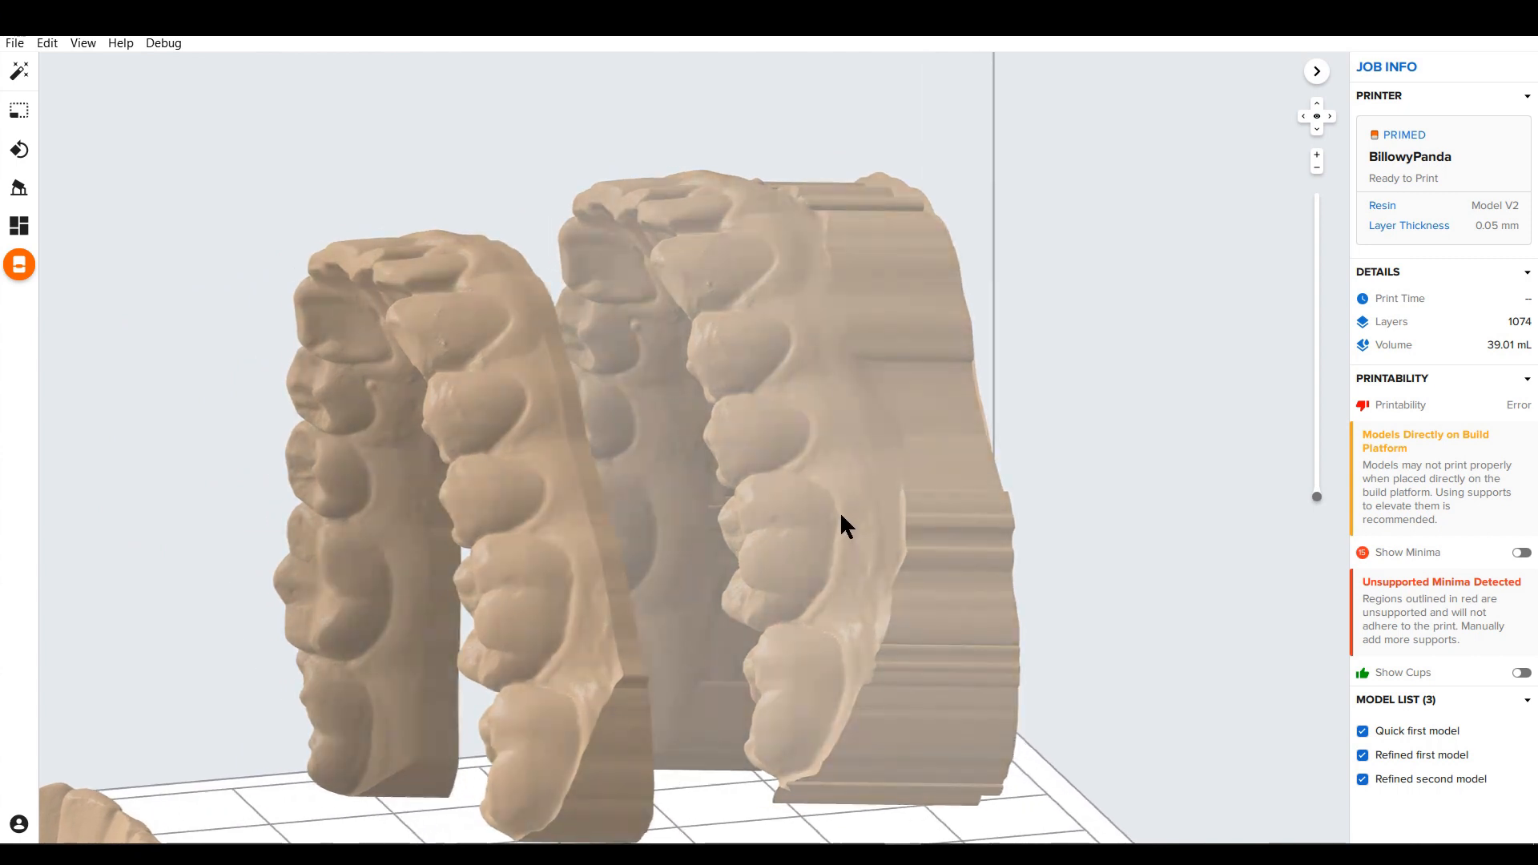
# - Compare the base thickness, side walls and undersides of the Quick first and Refined first models
pyautogui.scroll(-5, 841, 521)
pyautogui.moveTo(611, 549); pyautogui.dragTo(417, 583, button='right')
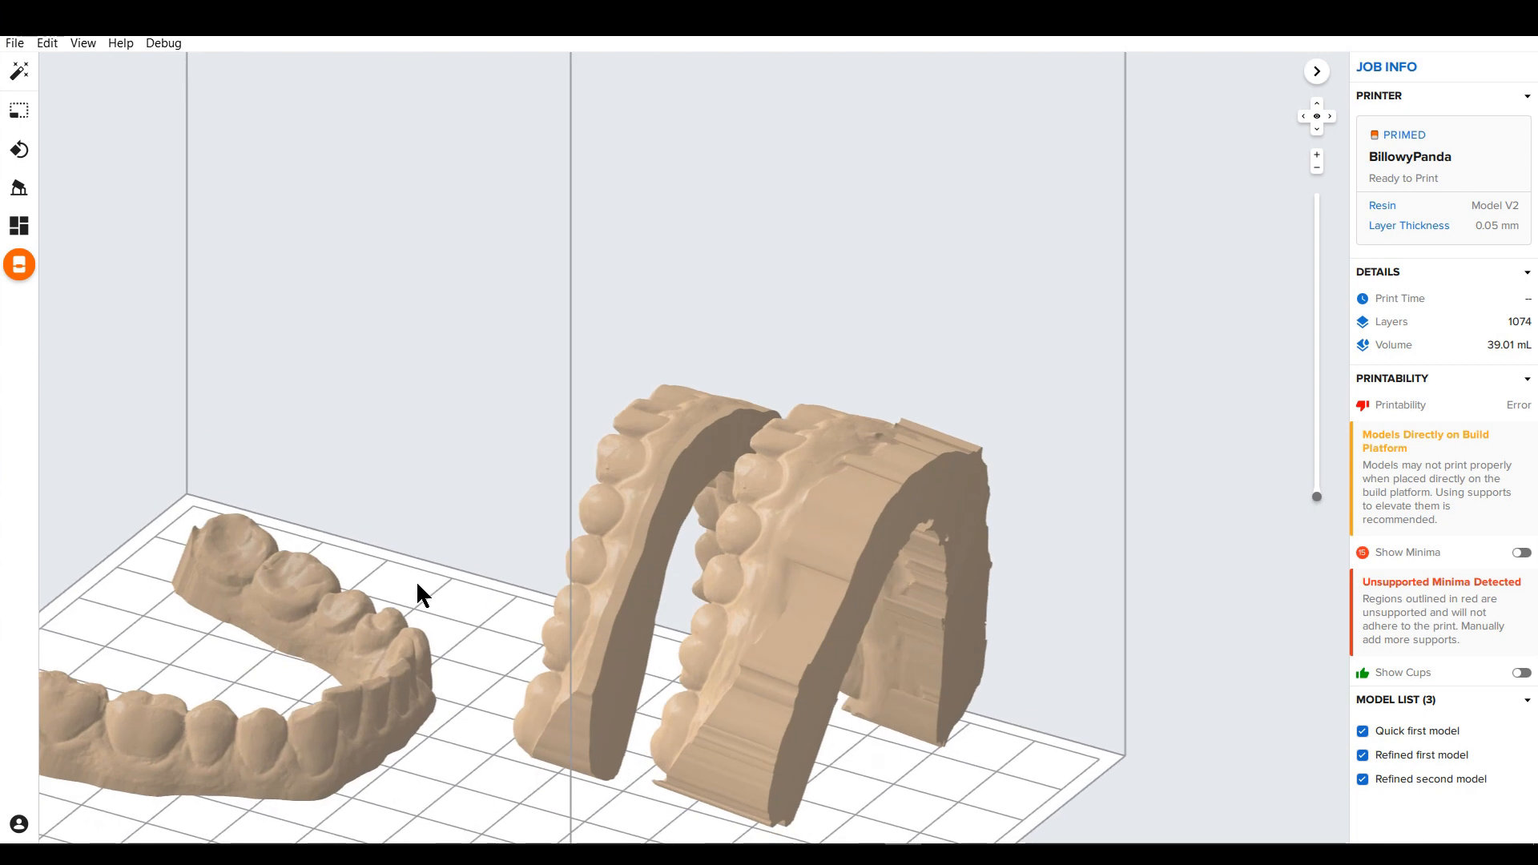
pyautogui.scroll(5, 729, 584)
pyautogui.moveTo(738, 616); pyautogui.dragTo(867, 551, button='right')
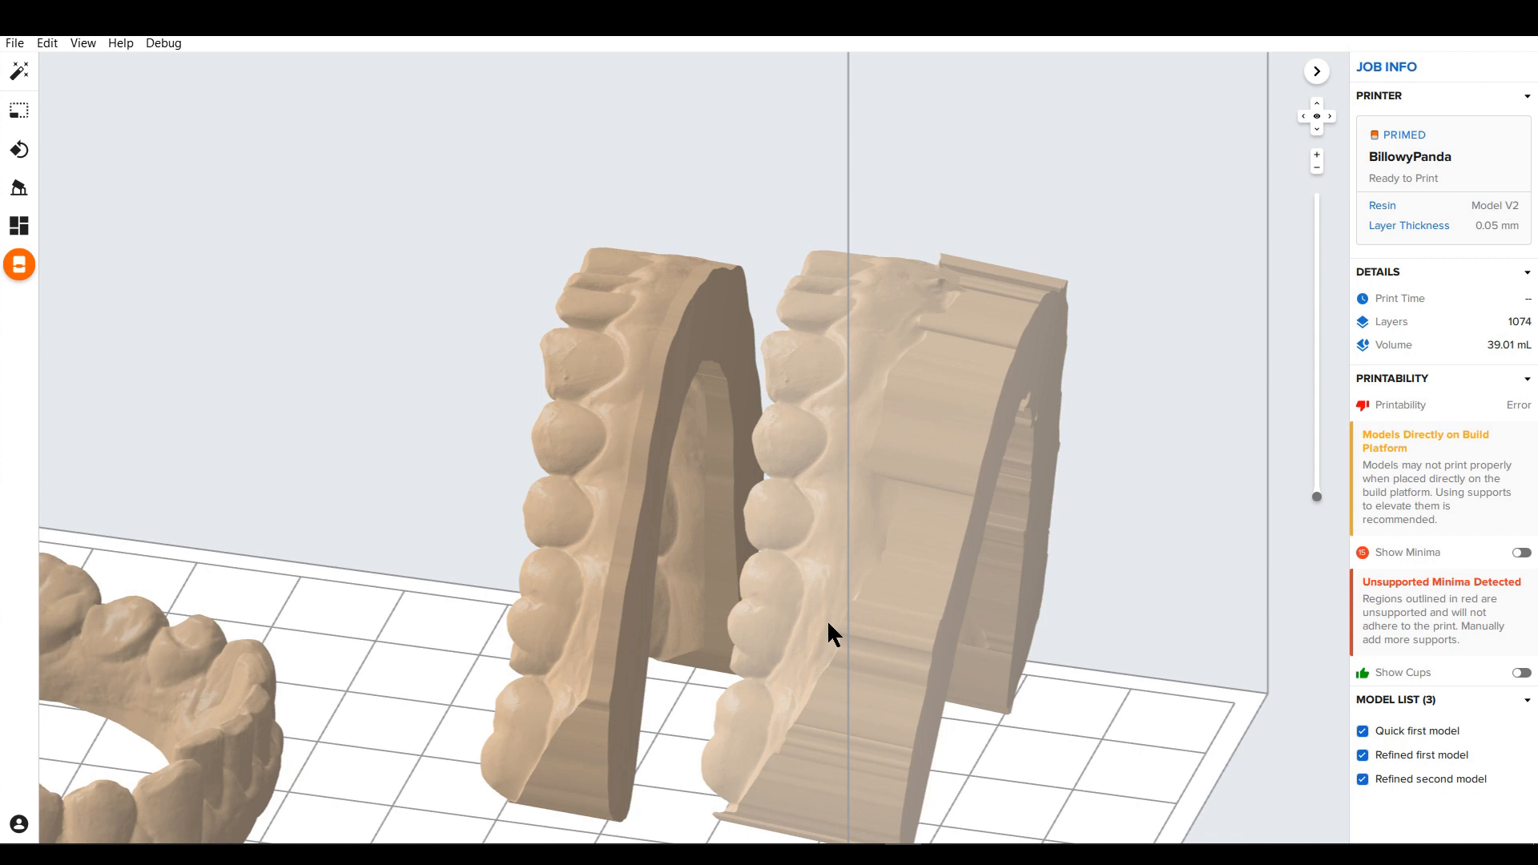
pyautogui.moveTo(931, 554); pyautogui.dragTo(990, 515, button='right')
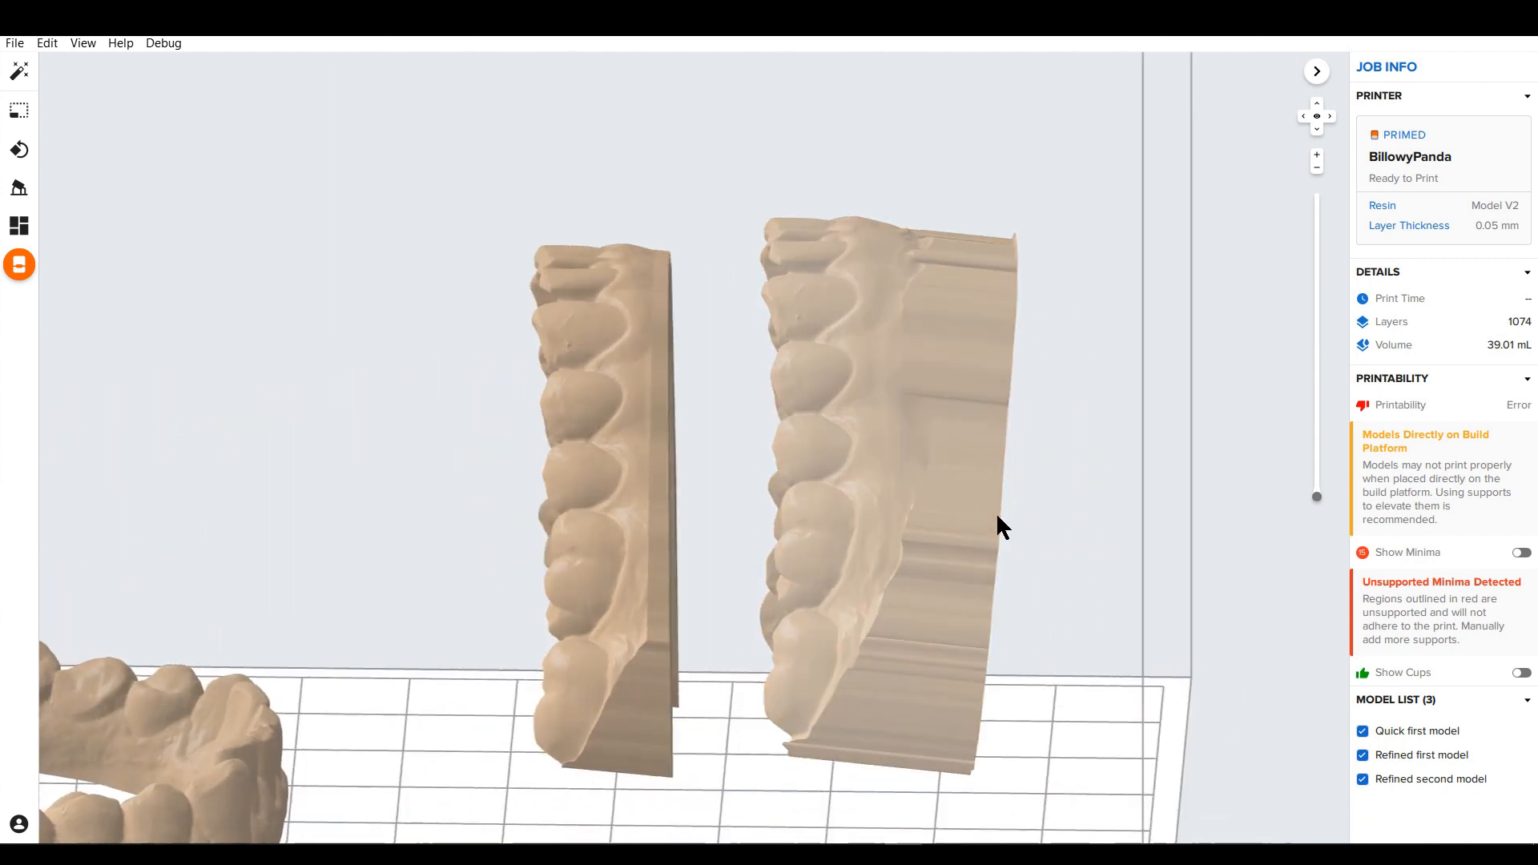
pyautogui.scroll(-3, 1042, 480)
pyautogui.moveTo(1034, 460); pyautogui.dragTo(966, 500, button='right')
pyautogui.scroll(5, 1016, 444)
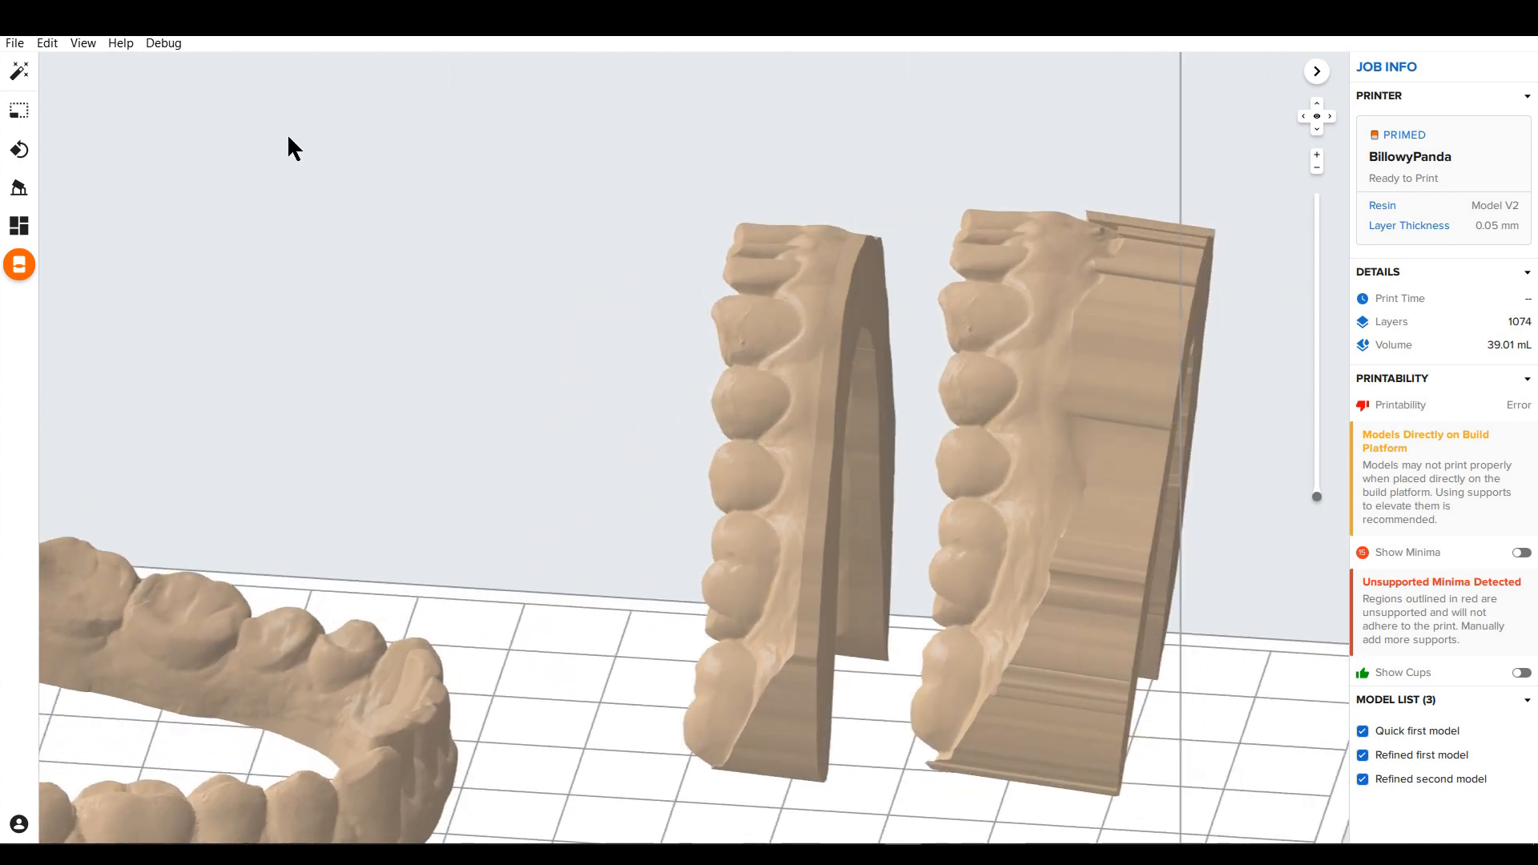
pyautogui.press('ctrl')
pyautogui.press('ctrl')
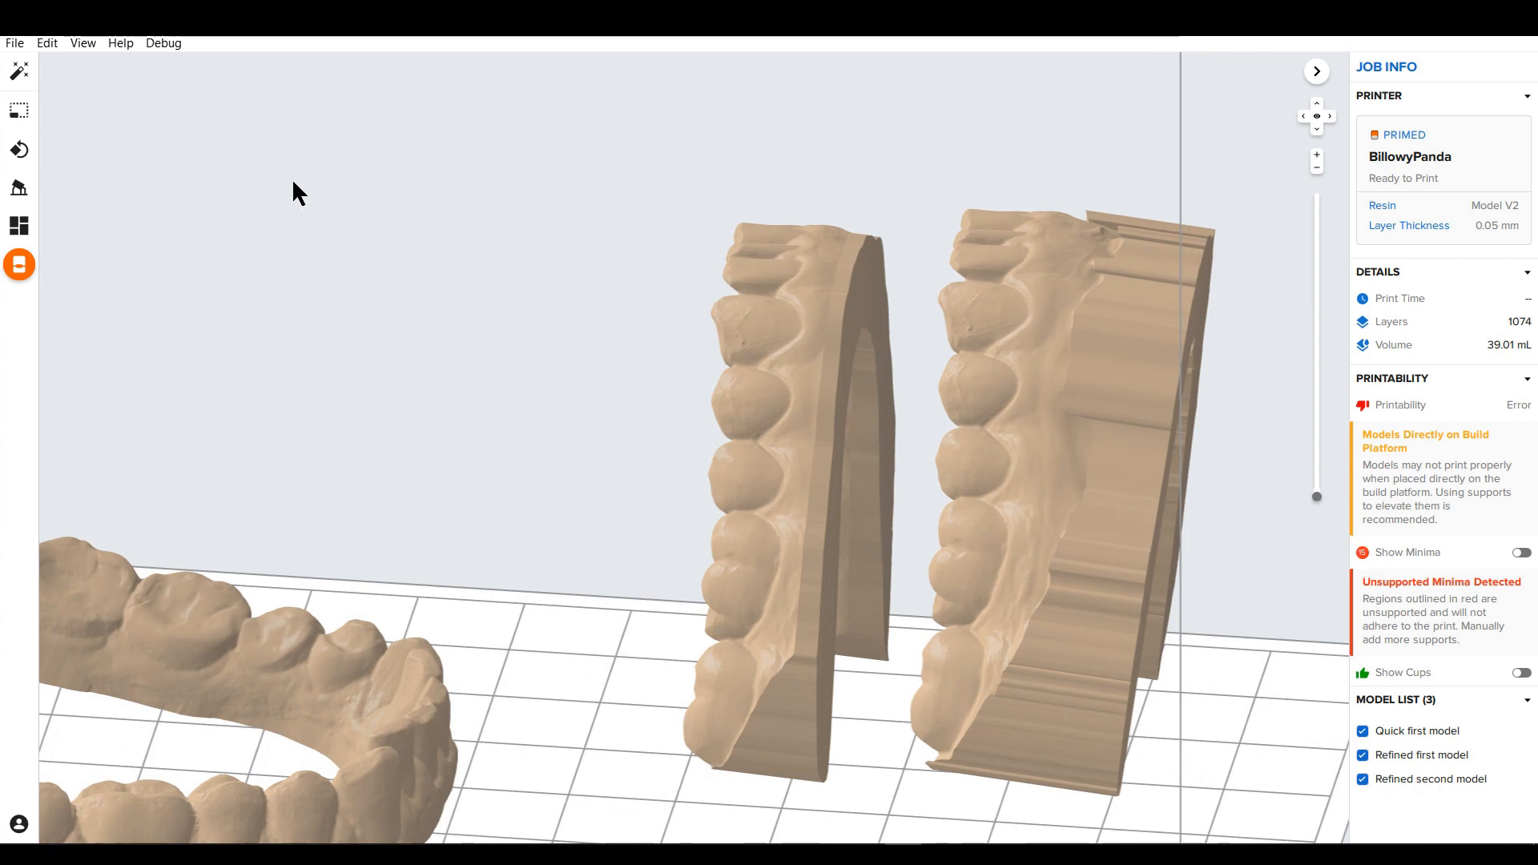
pyautogui.press('ctrl')
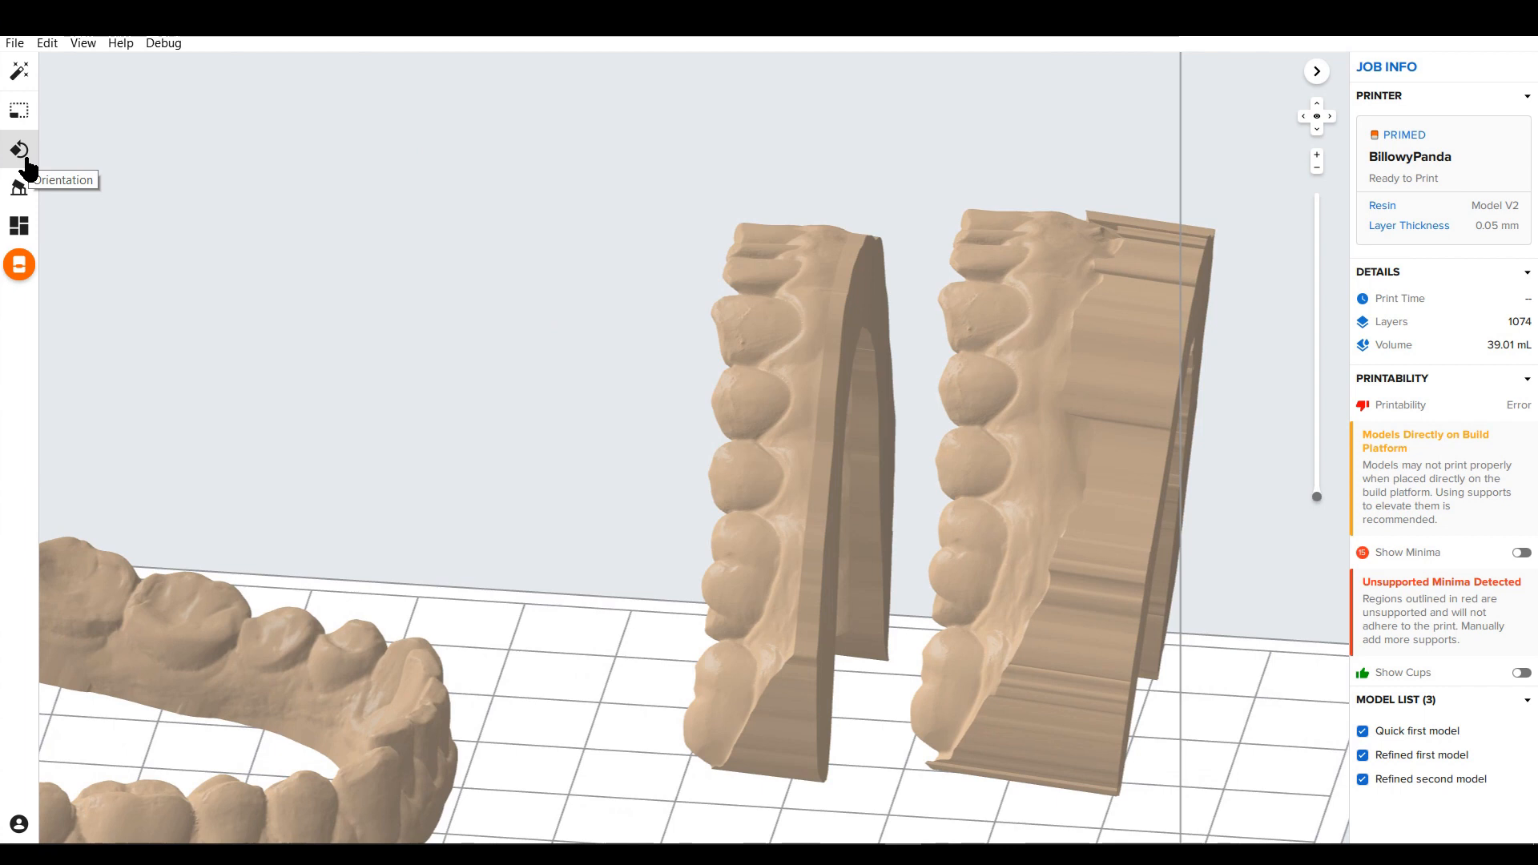
# - Orient the Refined first and Quick first models by base face so both lie flat on the build platform
pyautogui.click(23, 153)
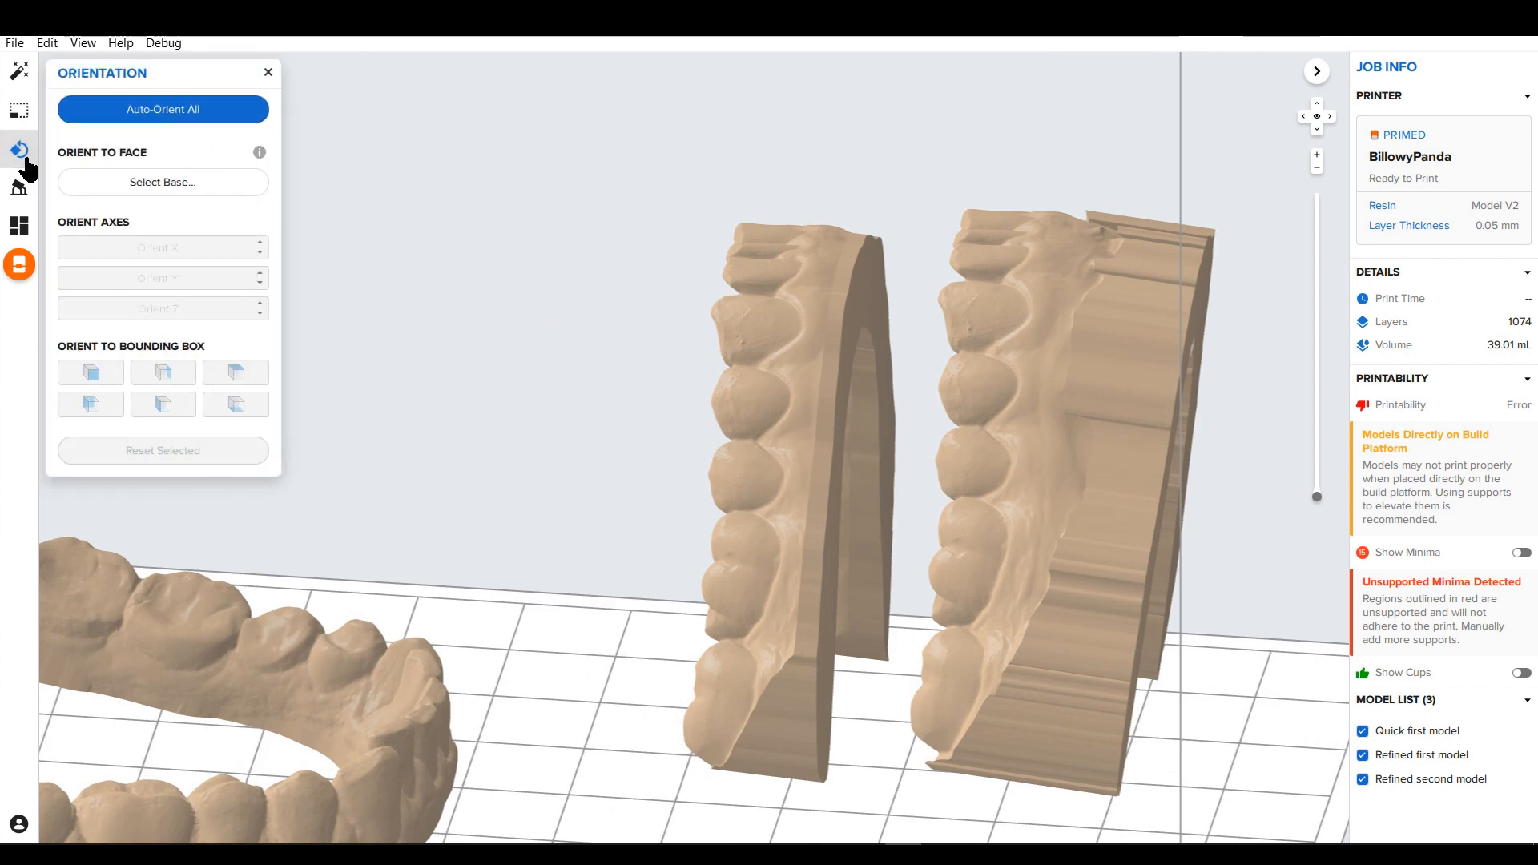
pyautogui.click(182, 185)
pyautogui.moveTo(643, 535); pyautogui.dragTo(649, 326, button='right')
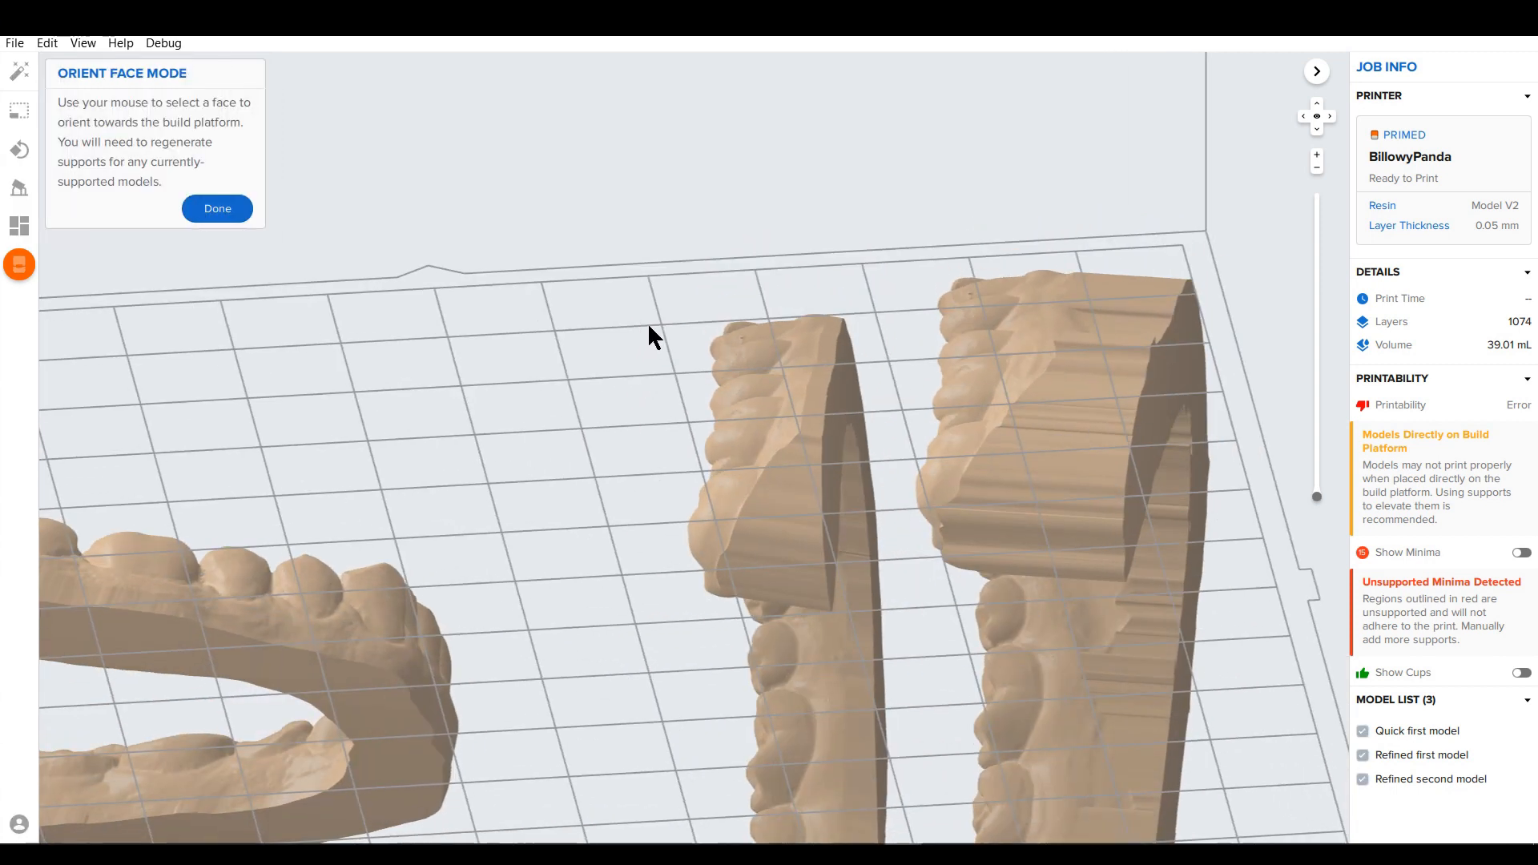
pyautogui.click(377, 749)
pyautogui.moveTo(862, 636); pyautogui.dragTo(742, 667, button='right')
pyautogui.click(695, 418)
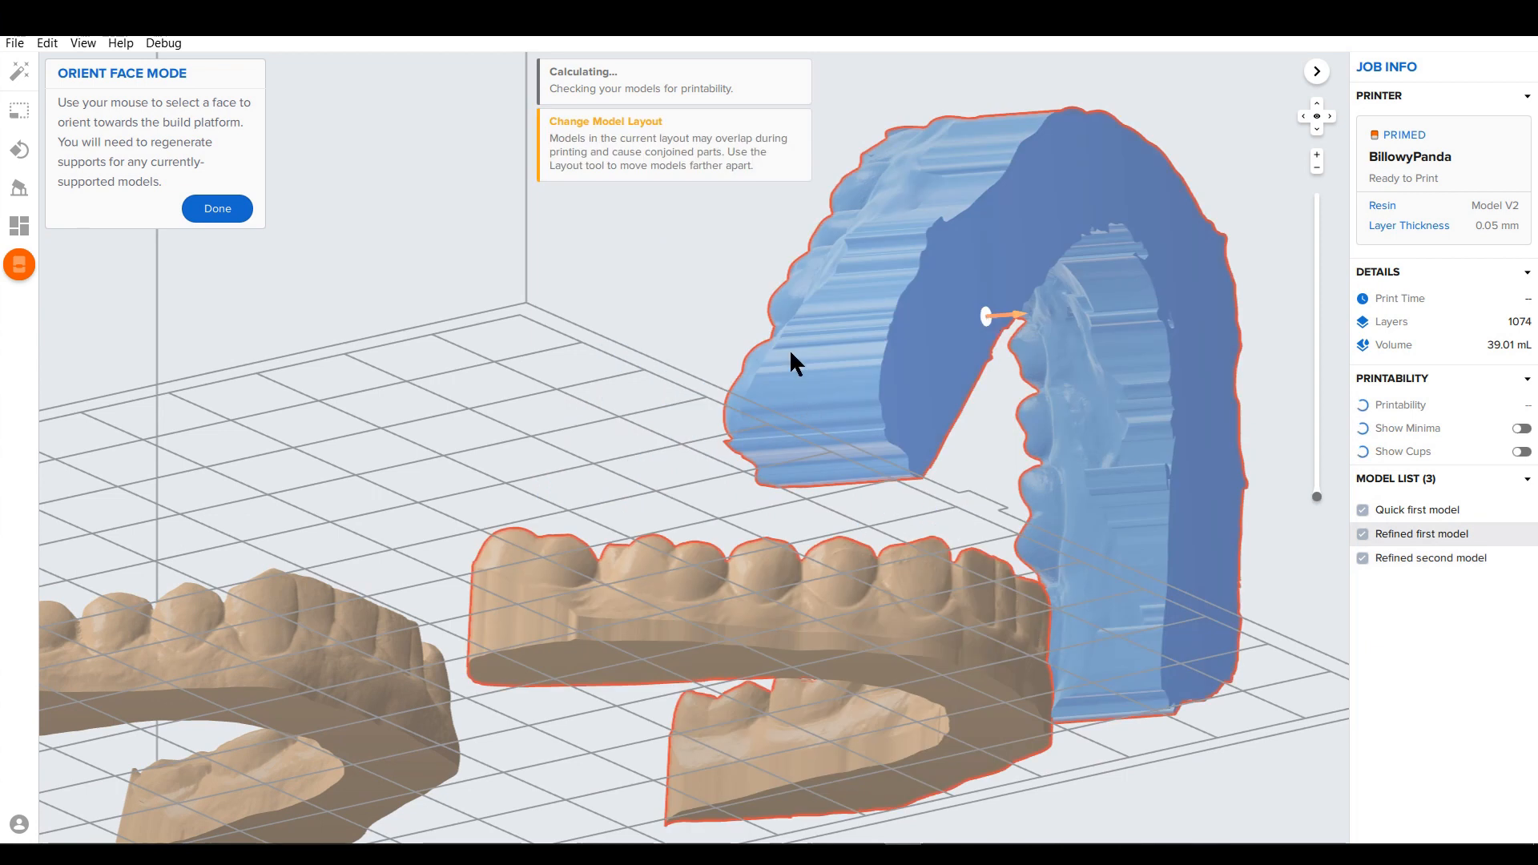
pyautogui.click(790, 349)
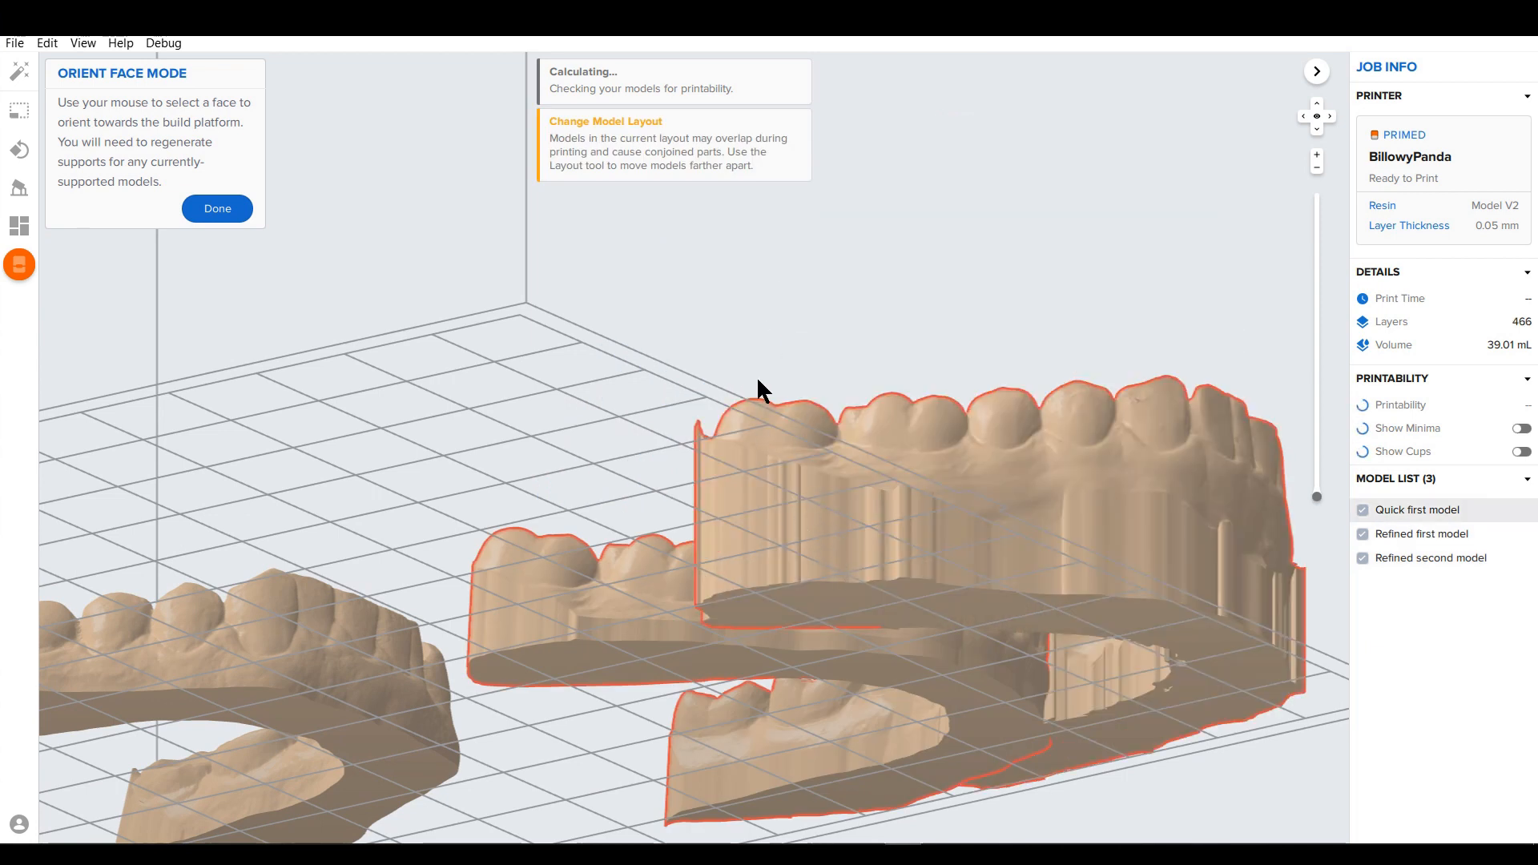
pyautogui.moveTo(827, 343); pyautogui.dragTo(828, 401, button='right')
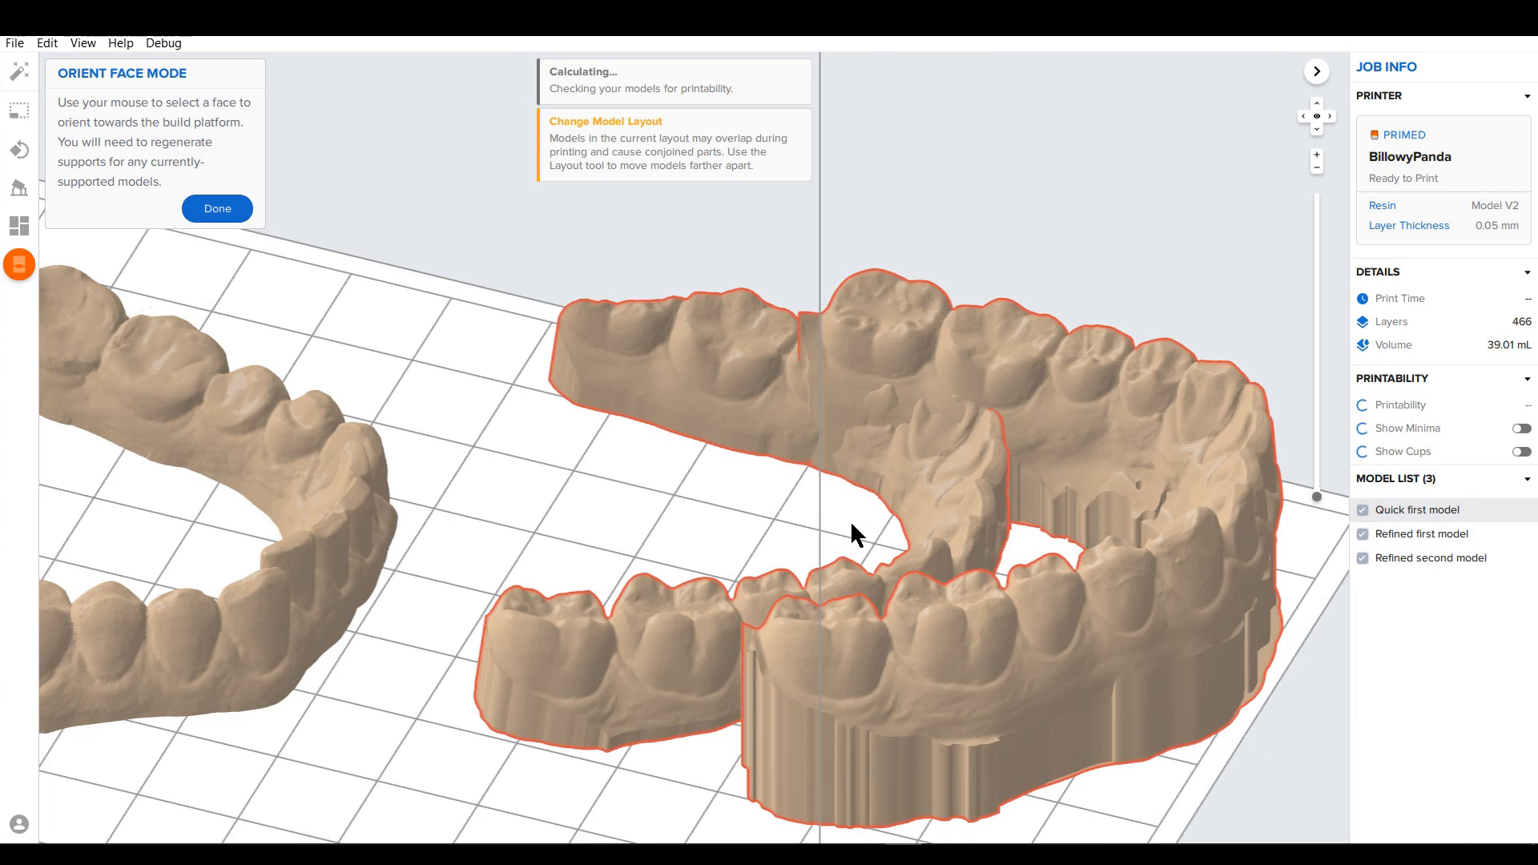
pyautogui.moveTo(841, 522); pyautogui.dragTo(847, 365, button='right')
pyautogui.scroll(-6, 847, 367)
pyautogui.scroll(4, 847, 368)
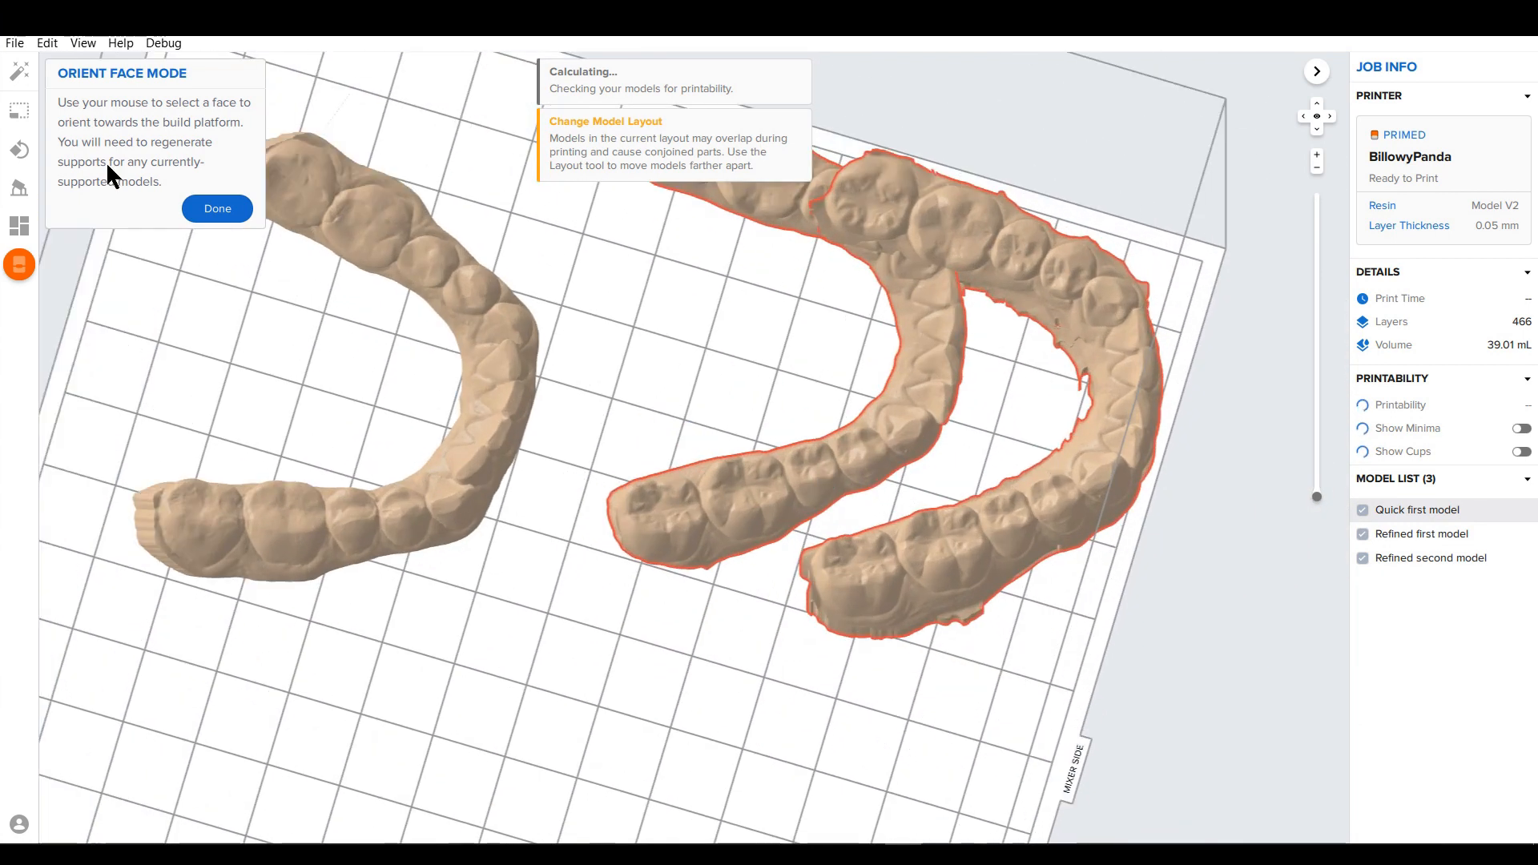
pyautogui.click(207, 210)
# - Turn the Refined first model around by about half a turn and nest it into the Quick first model's arch opening
pyautogui.moveTo(660, 616); pyautogui.dragTo(801, 512, button='right')
pyautogui.click(766, 500)
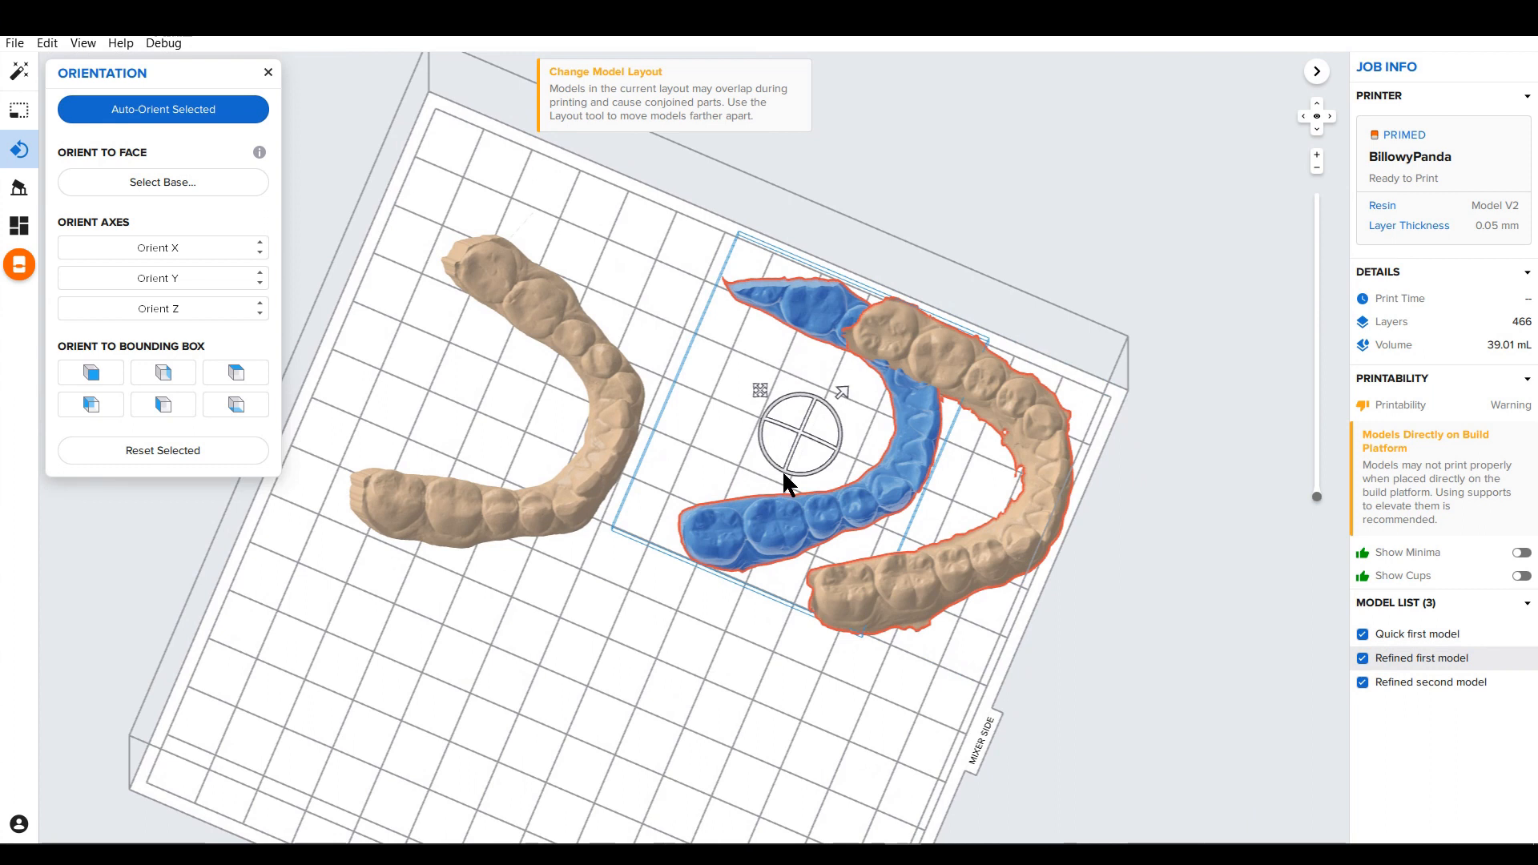
pyautogui.moveTo(857, 451); pyautogui.dragTo(733, 595)
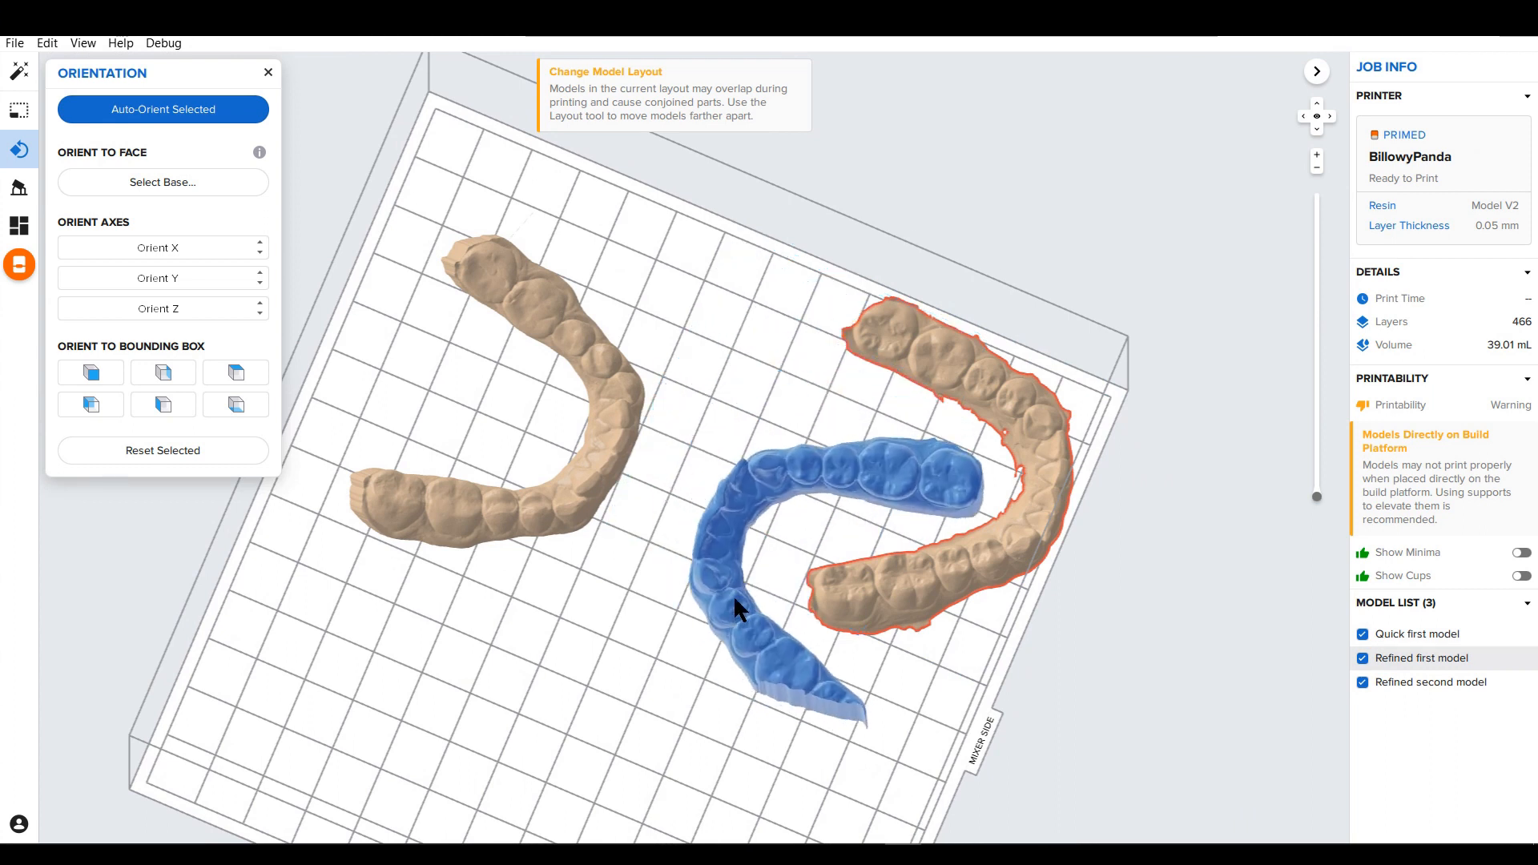
# - Move the Refined second model to the platform's front corner on the mixer side and adjust its spacing from the Refined first model
pyautogui.moveTo(463, 544); pyautogui.dragTo(479, 710)
pyautogui.scroll(-5, 581, 244)
pyautogui.moveTo(581, 460); pyautogui.dragTo(712, 633)
pyautogui.scroll(5, 755, 475)
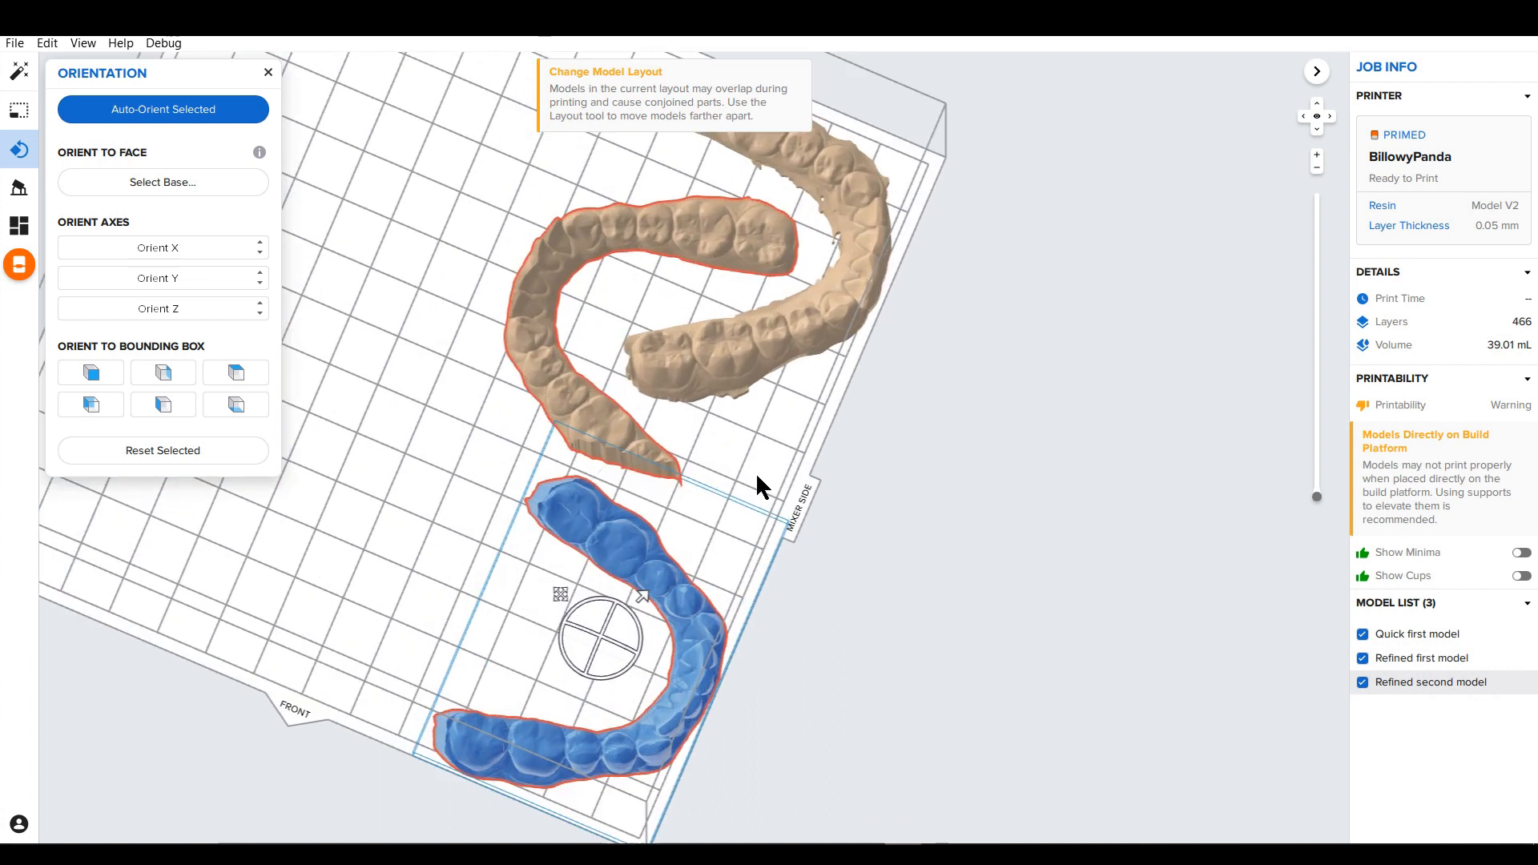
pyautogui.click(617, 434)
pyautogui.click(619, 436)
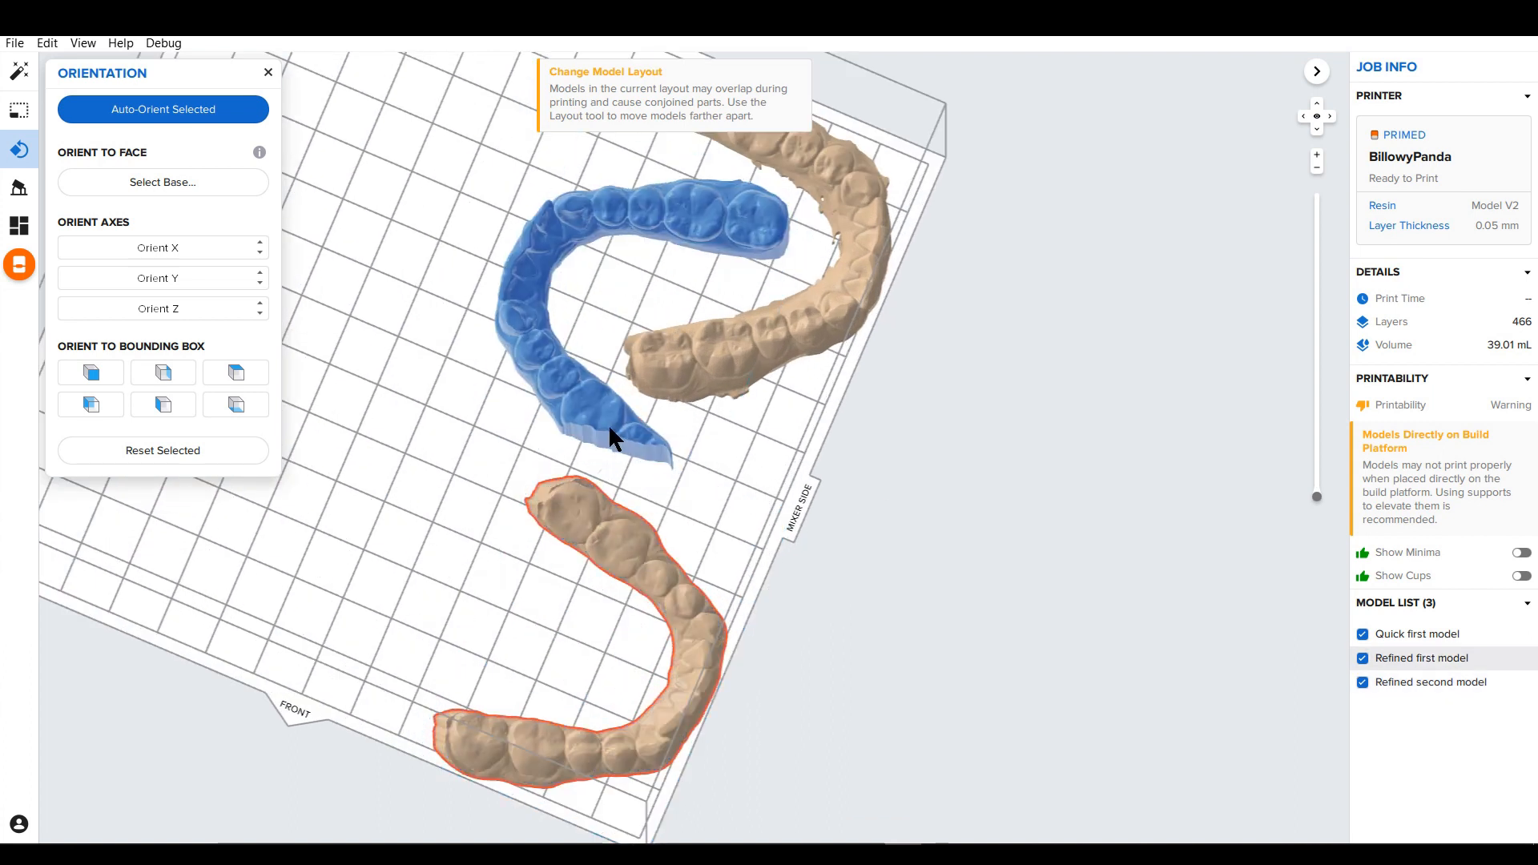
pyautogui.click(655, 533)
pyautogui.moveTo(945, 593); pyautogui.dragTo(1045, 620, button='right')
pyautogui.click(462, 276)
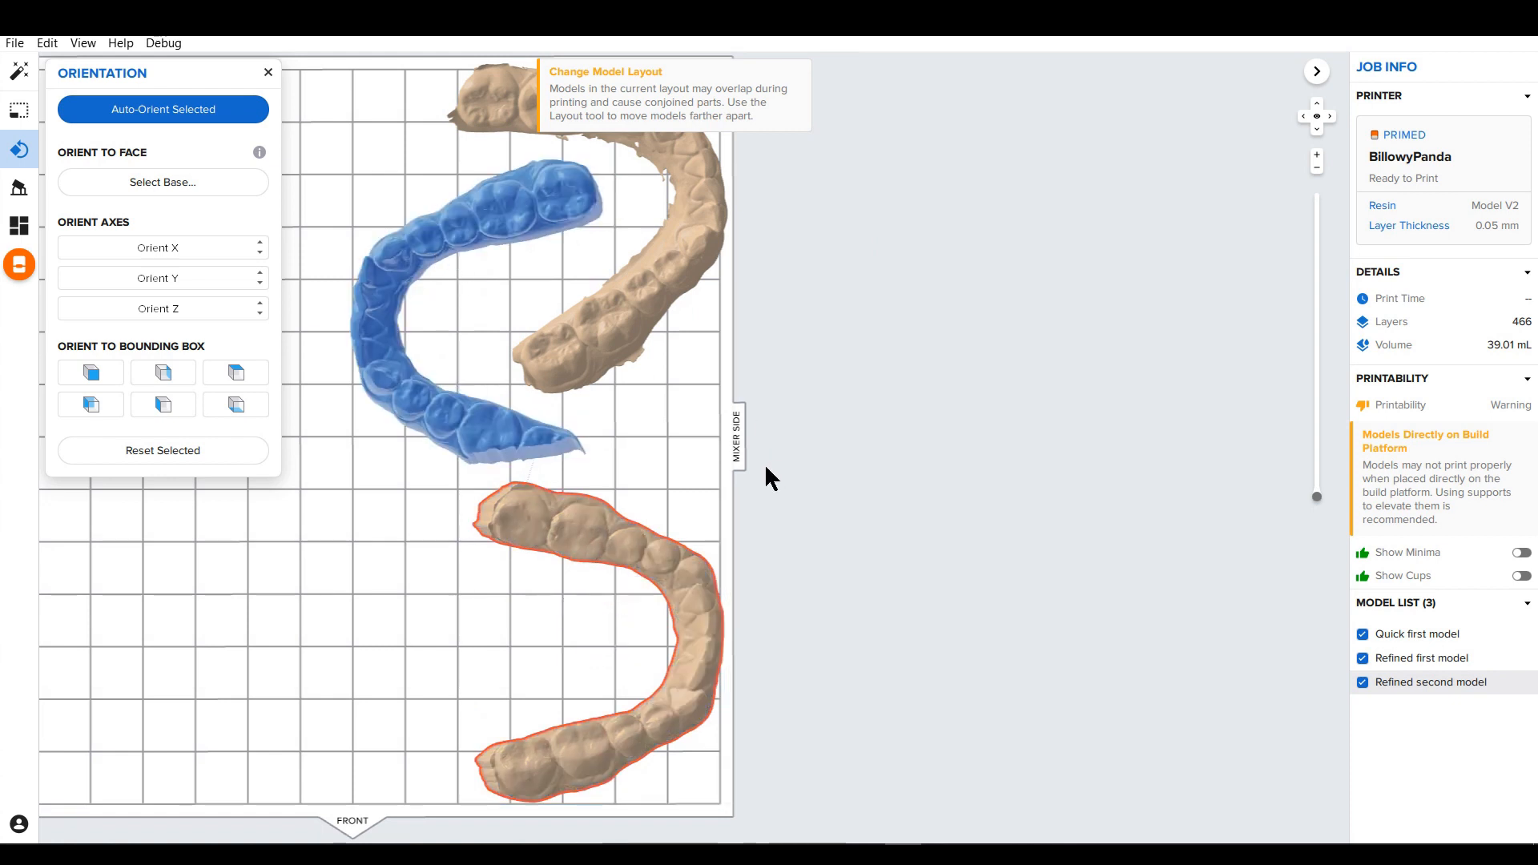
pyautogui.click(748, 596)
pyautogui.moveTo(676, 578); pyautogui.dragTo(660, 579)
# - Examine the gap between the Refined first and Refined second models up close
pyautogui.scroll(10, 475, 496)
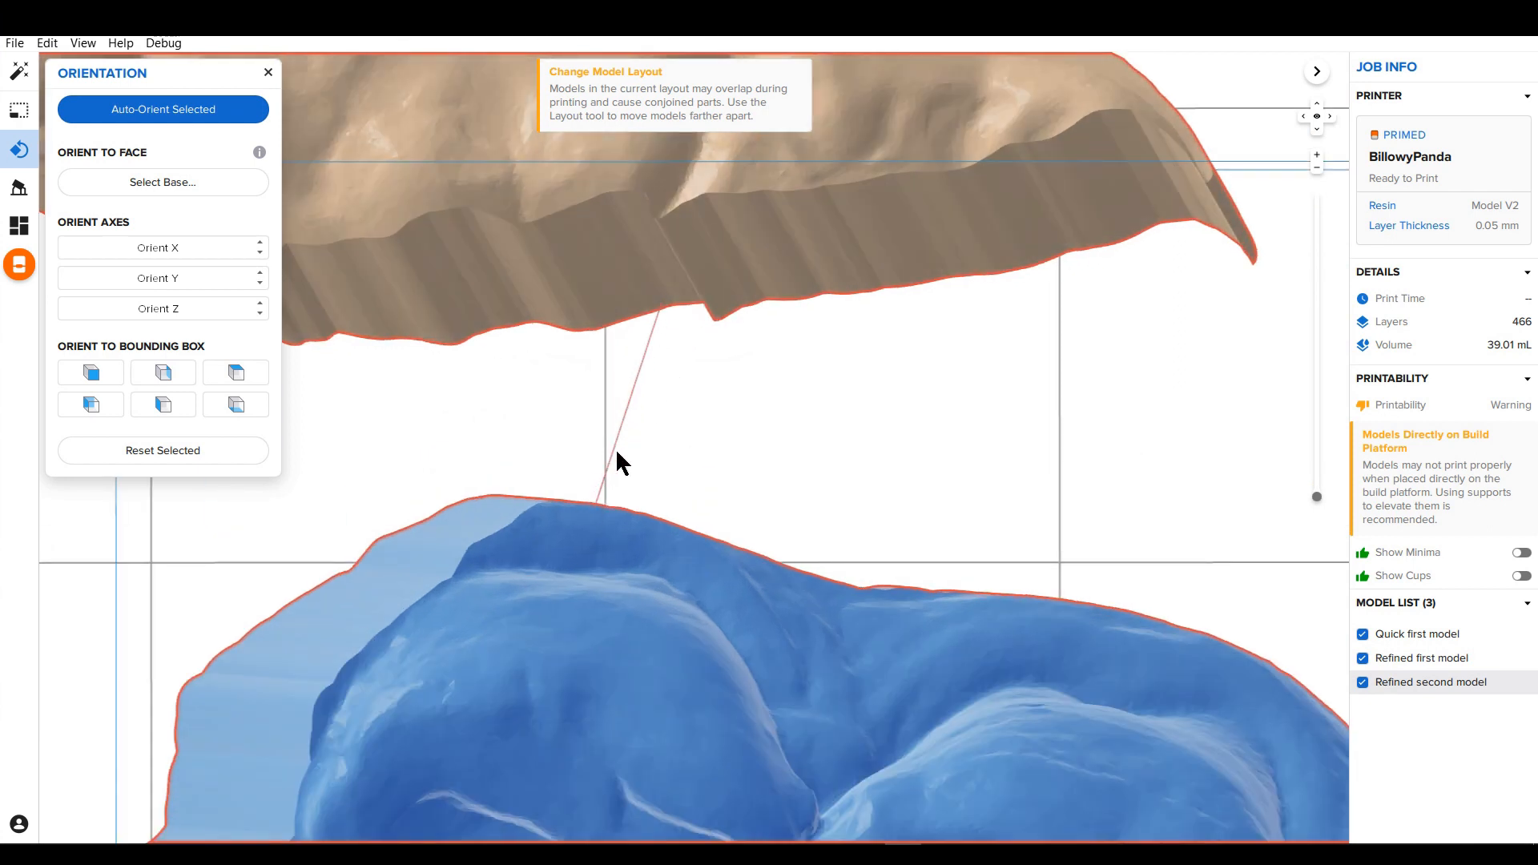
pyautogui.scroll(-8, 654, 336)
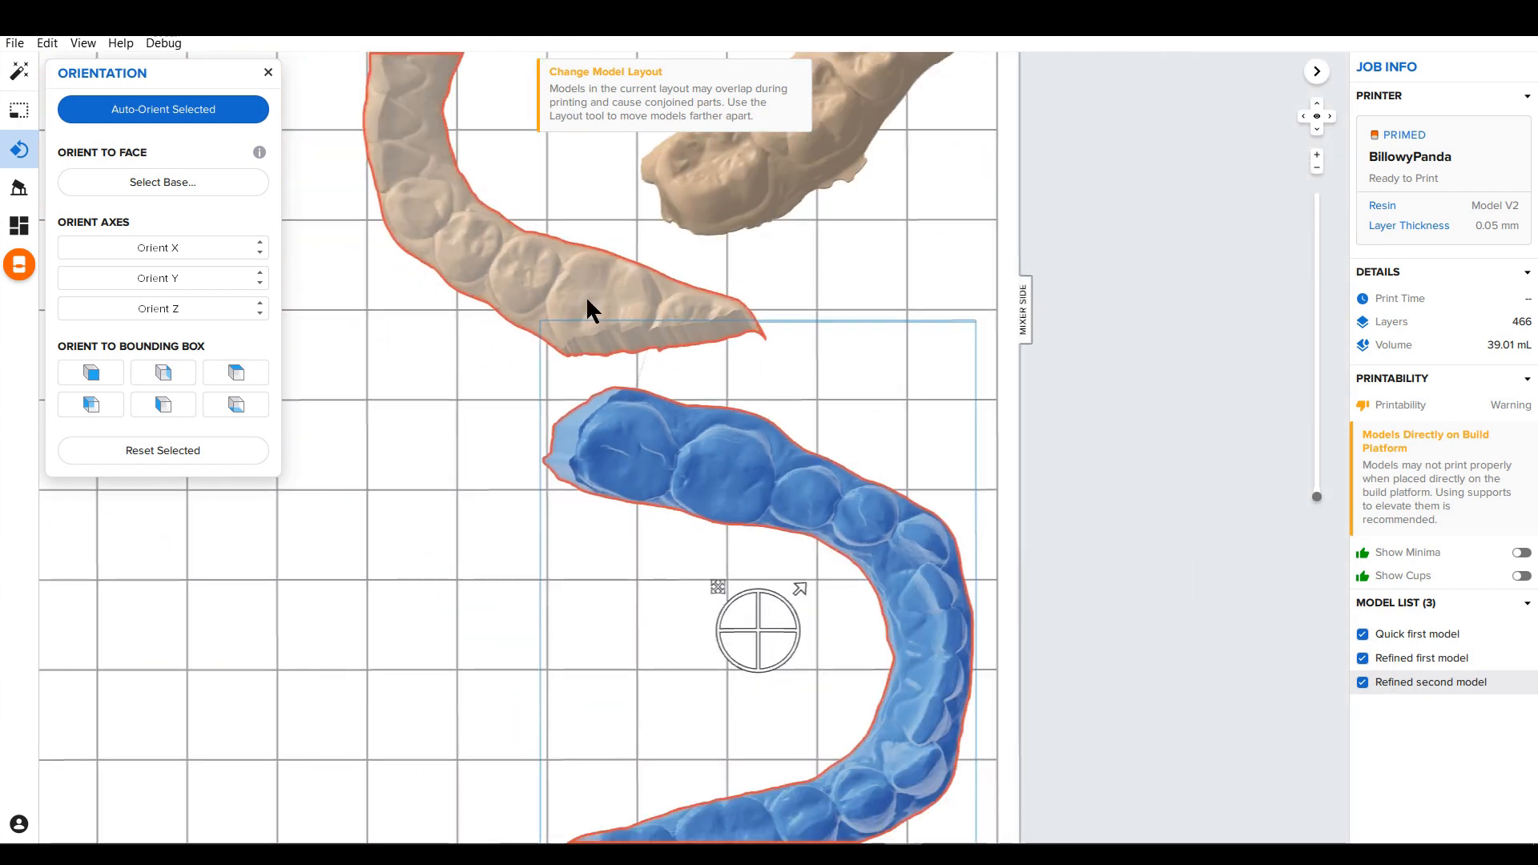
pyautogui.click(585, 294)
pyautogui.scroll(8, 642, 368)
pyautogui.scroll(5, 642, 368)
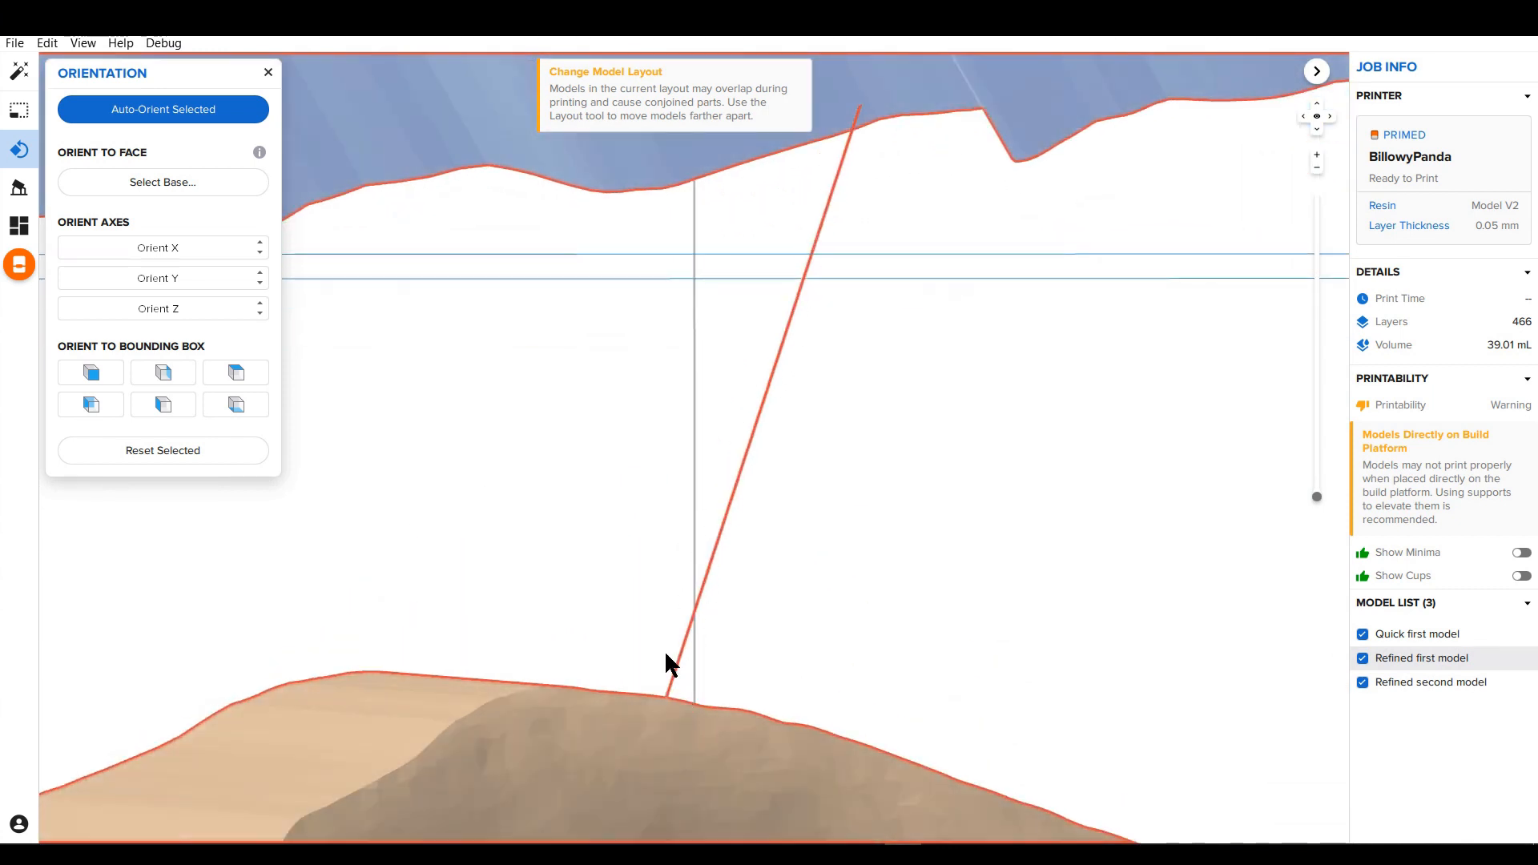
pyautogui.scroll(-5, 666, 638)
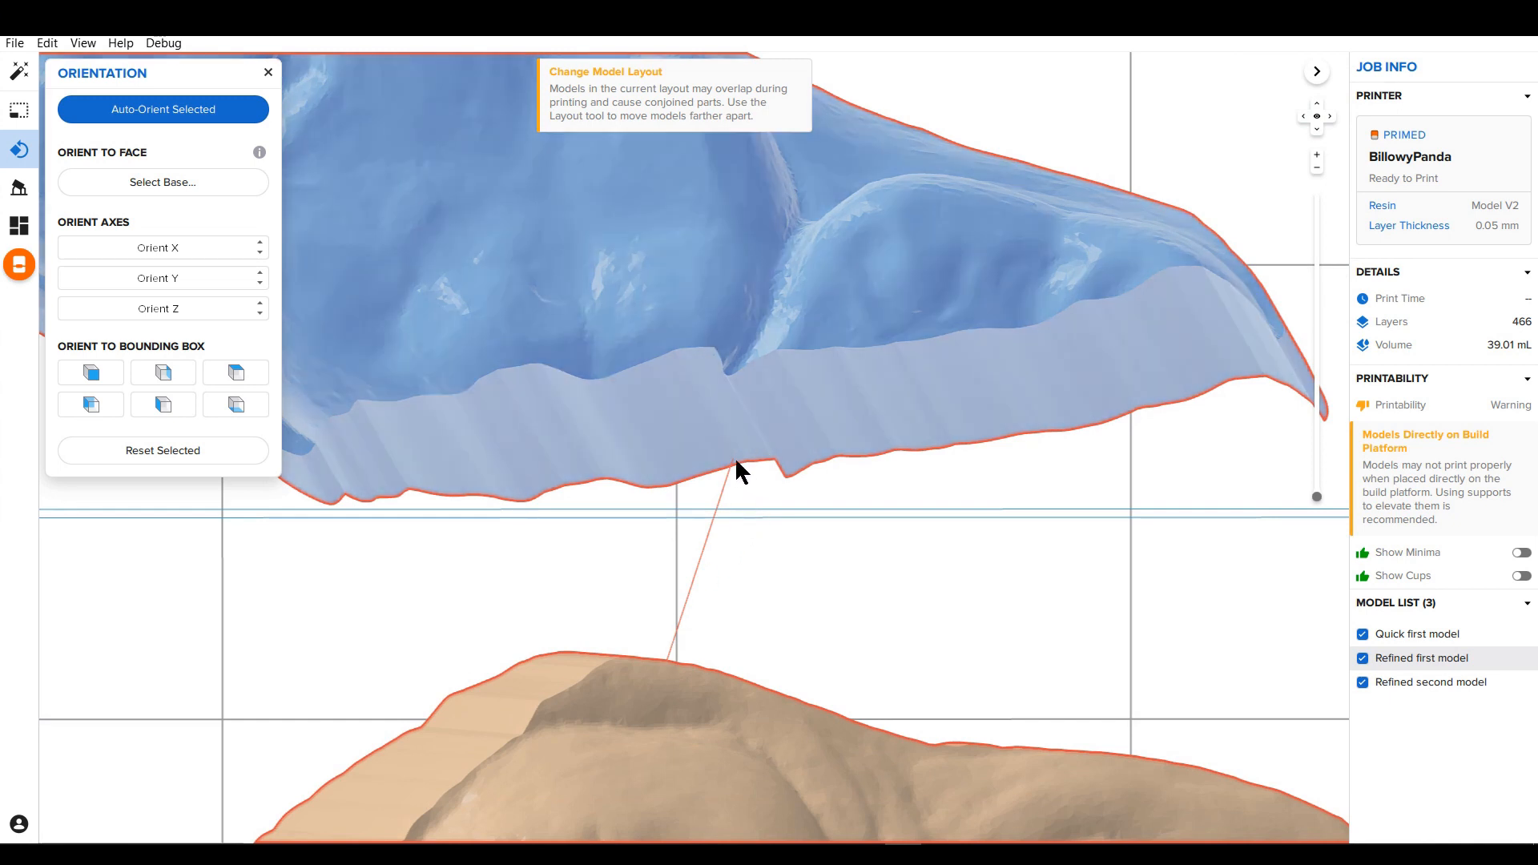
pyautogui.scroll(-6, 734, 456)
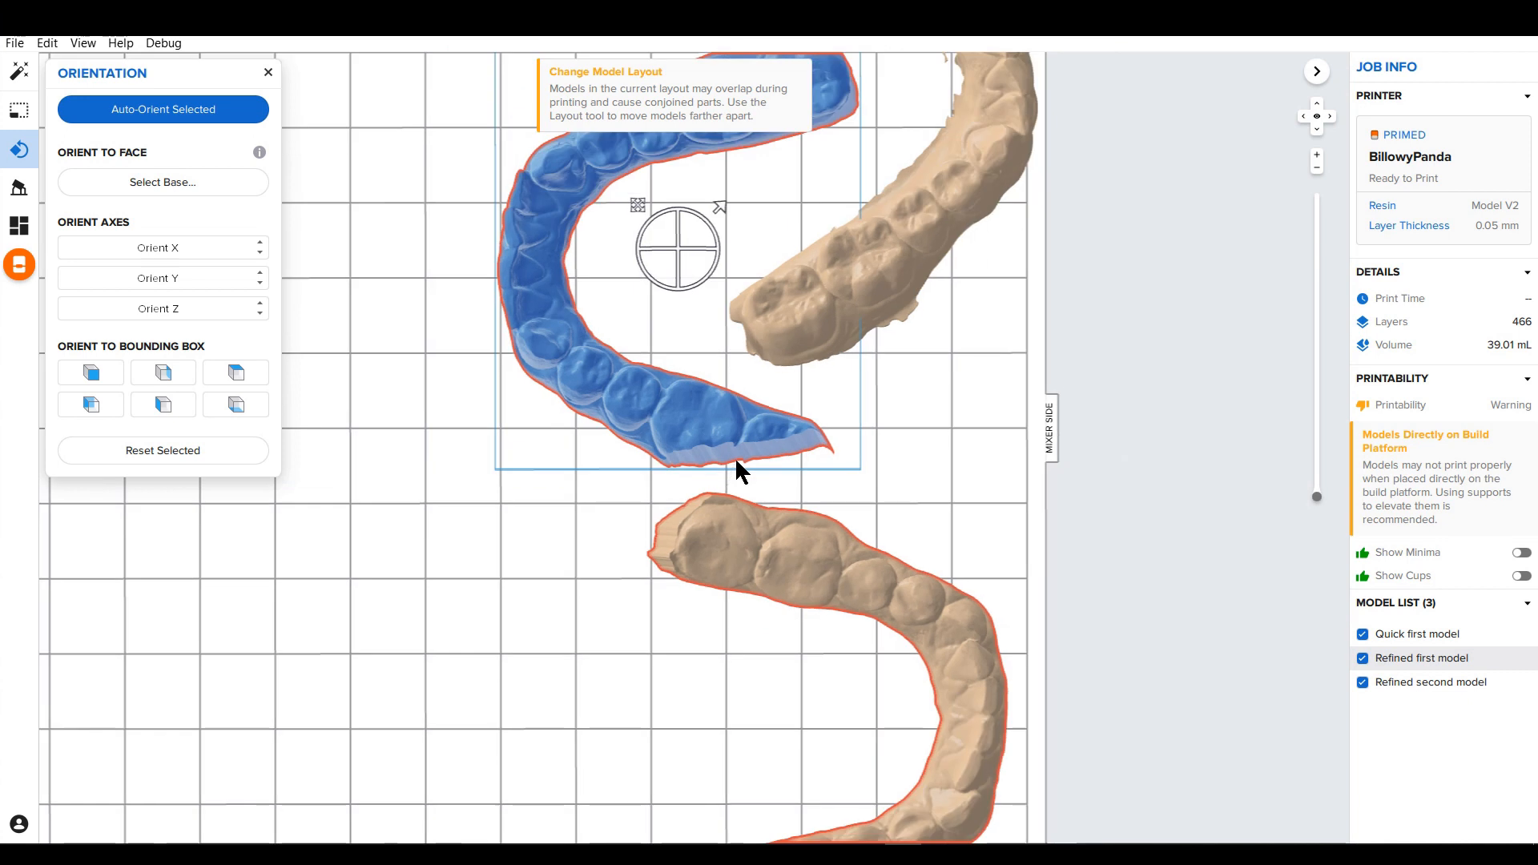
# - Nest the turned Refined second model inside the Quick first model's arch and place the Refined first model in the front corner on the mixer side
pyautogui.moveTo(675, 460); pyautogui.dragTo(416, 862)
pyautogui.moveTo(780, 553); pyautogui.dragTo(529, 139)
pyautogui.moveTo(609, 296); pyautogui.dragTo(608, 177)
pyautogui.scroll(-3, 648, 293)
pyautogui.moveTo(686, 264); pyautogui.dragTo(737, 265)
pyautogui.moveTo(602, 550); pyautogui.dragTo(848, 647)
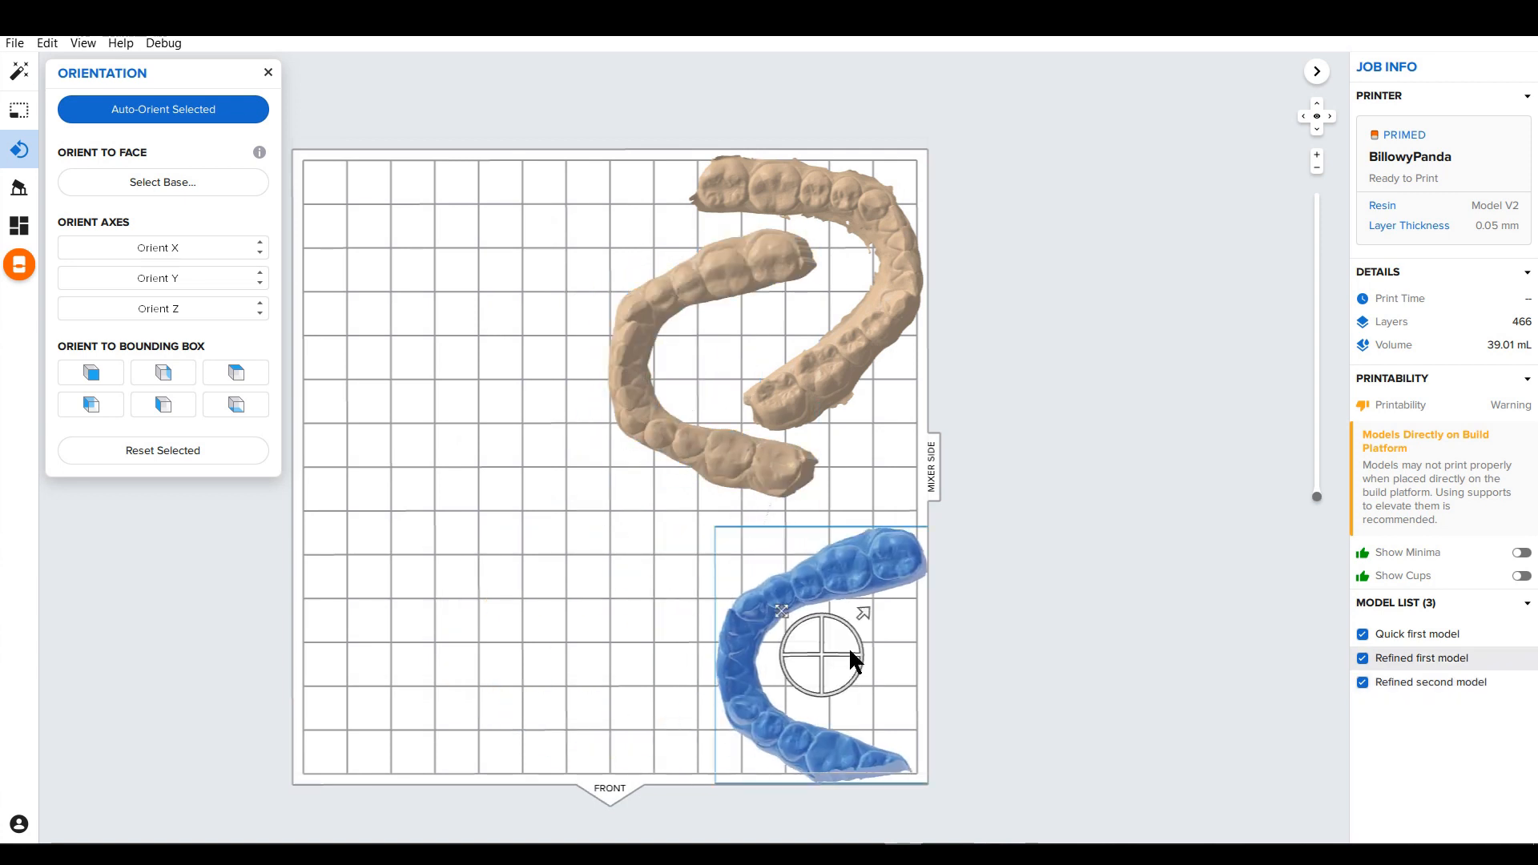
pyautogui.moveTo(882, 553); pyautogui.dragTo(893, 522)
pyautogui.click(1155, 549)
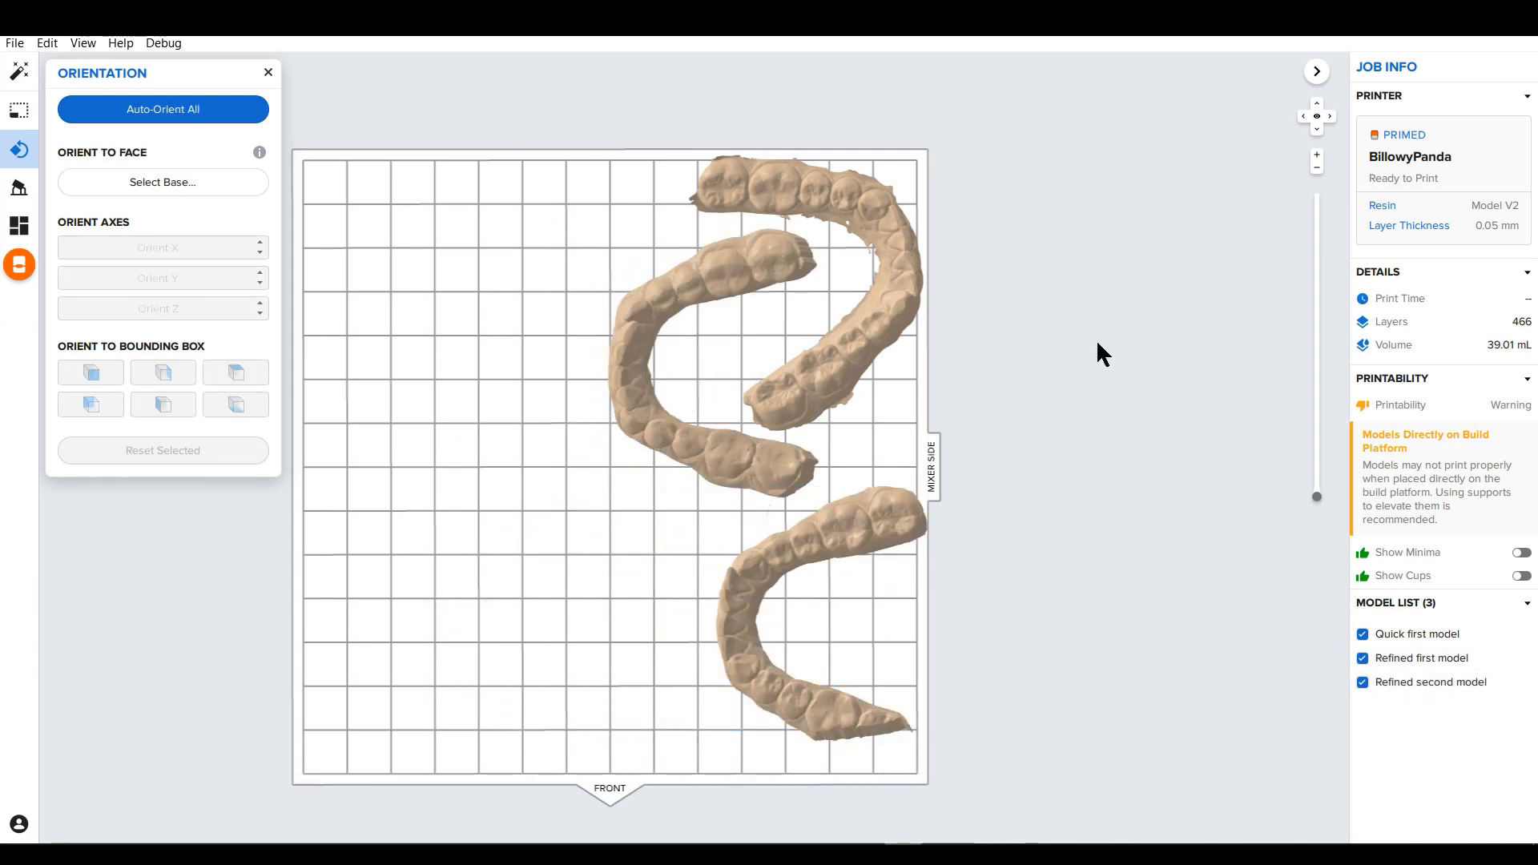
# - Examine the flat, nested arrangement of the three models on the build platform from several angles
pyautogui.moveTo(978, 530); pyautogui.dragTo(903, 359, button='right')
pyautogui.scroll(5, 958, 460)
pyautogui.moveTo(1010, 546); pyautogui.dragTo(1007, 508, button='right')
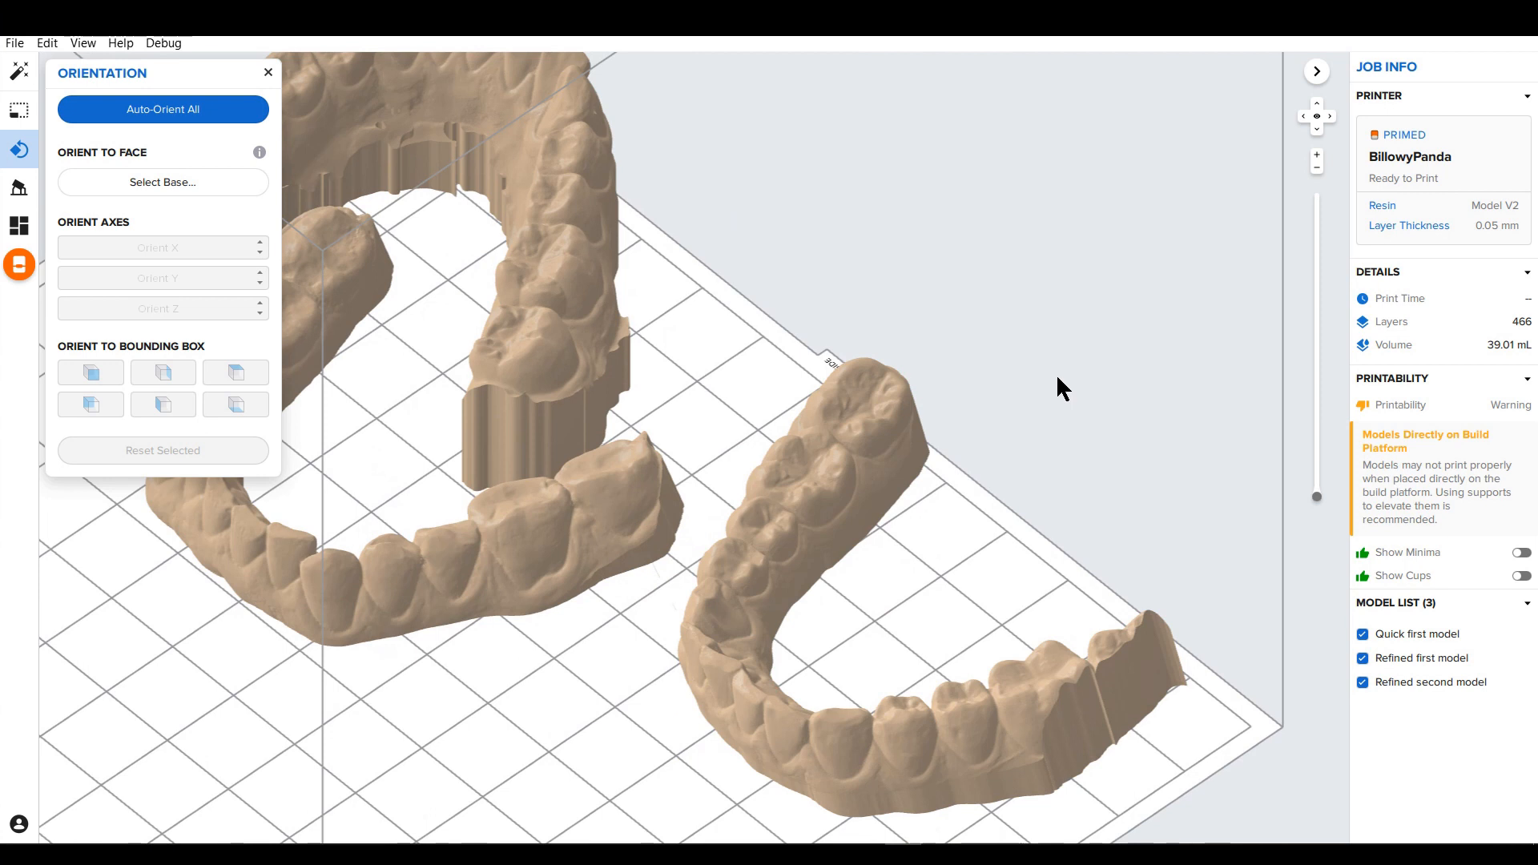
pyautogui.moveTo(1044, 453); pyautogui.dragTo(810, 433, button='right')
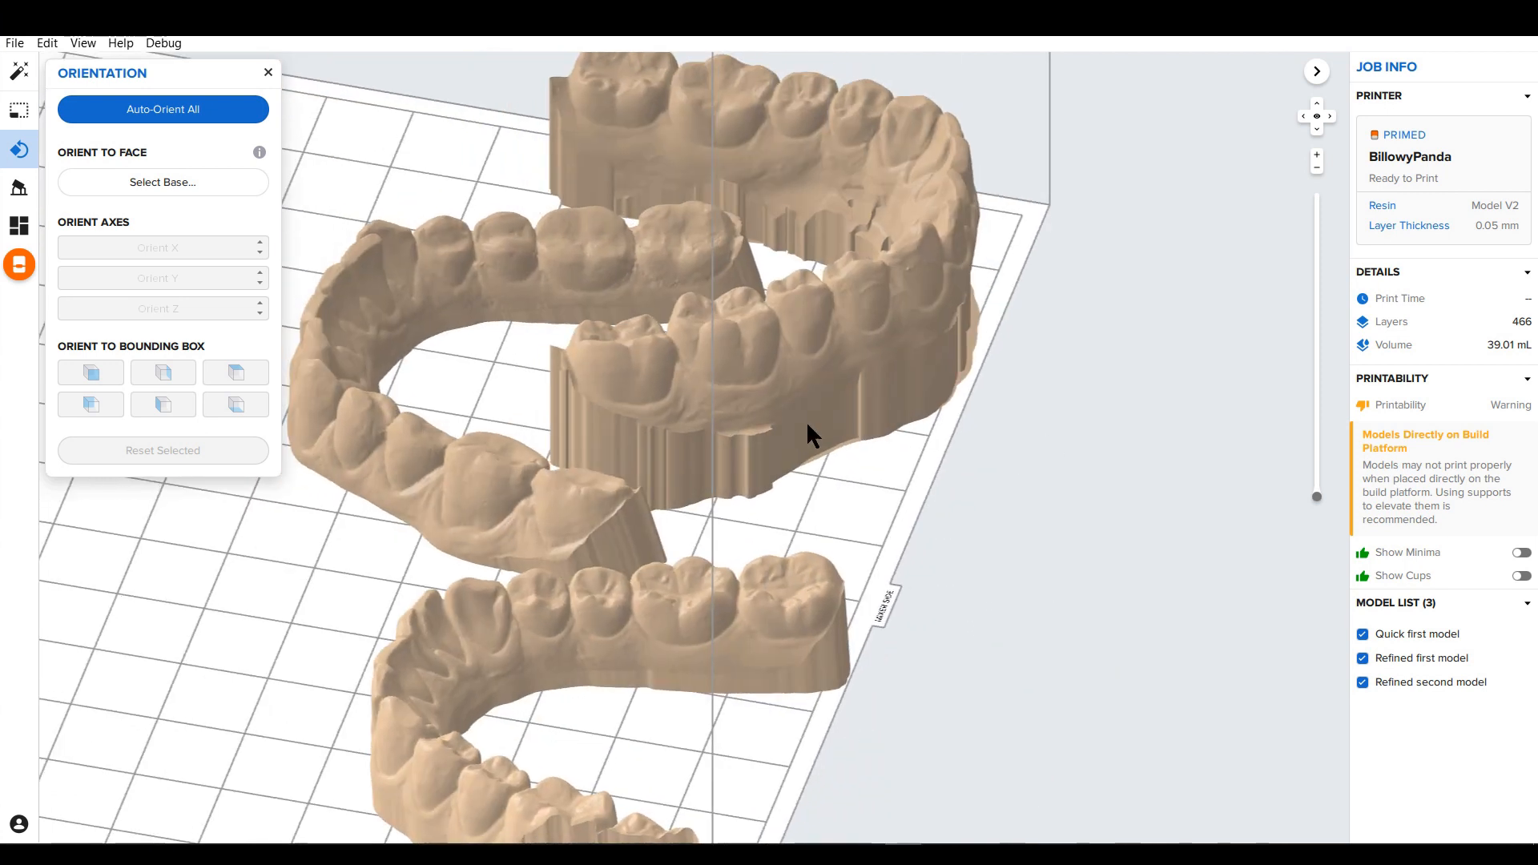
pyautogui.moveTo(1015, 465); pyautogui.dragTo(543, 489, button='right')
# - Open the print job setup, select the job name for review, and return to the layout without printing
pyautogui.click(19, 264)
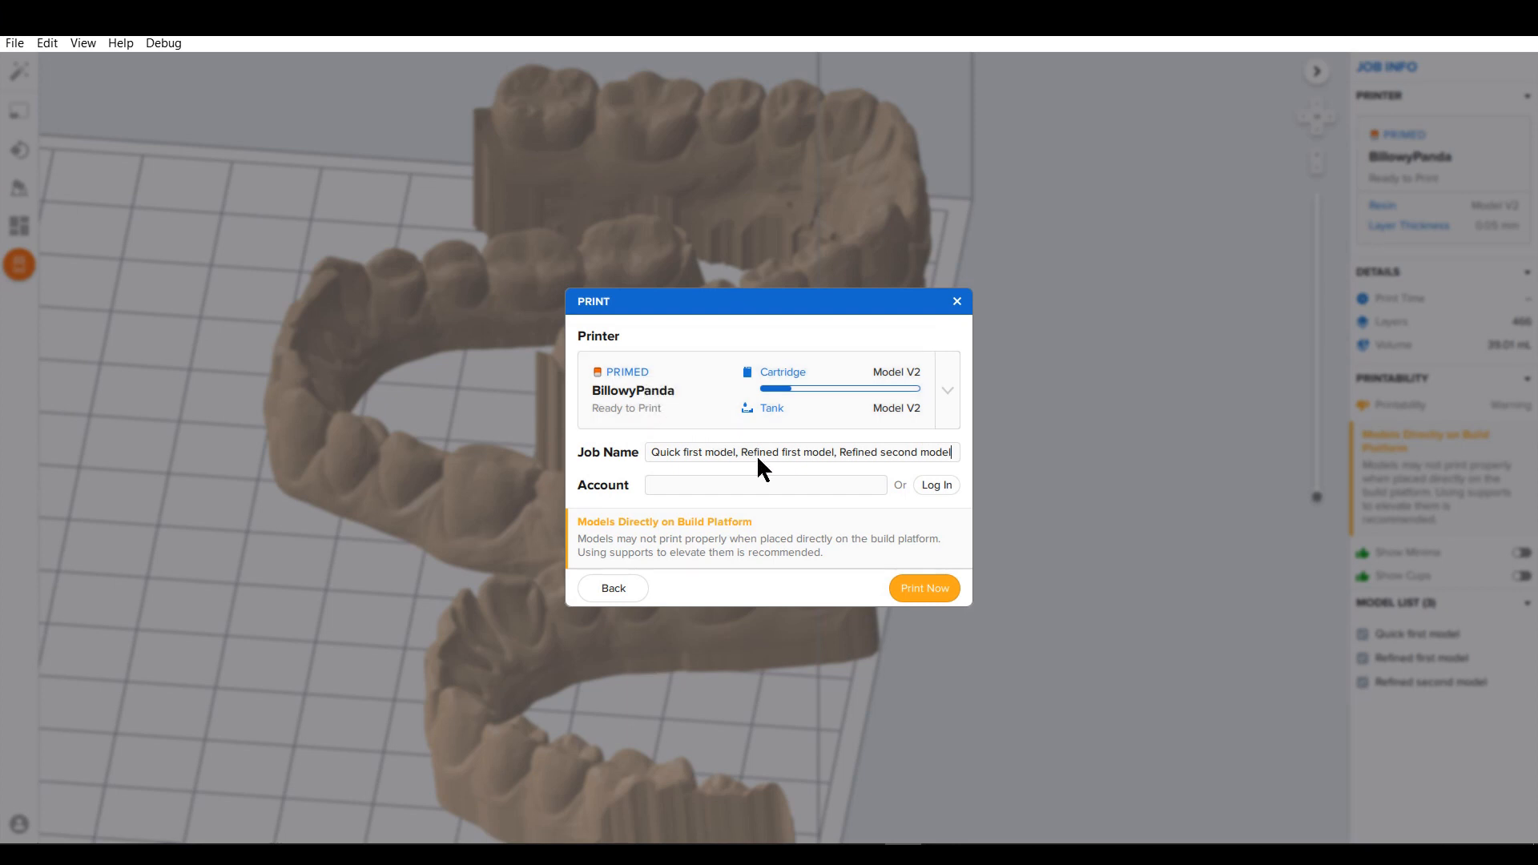
pyautogui.tripleClick(679, 450)
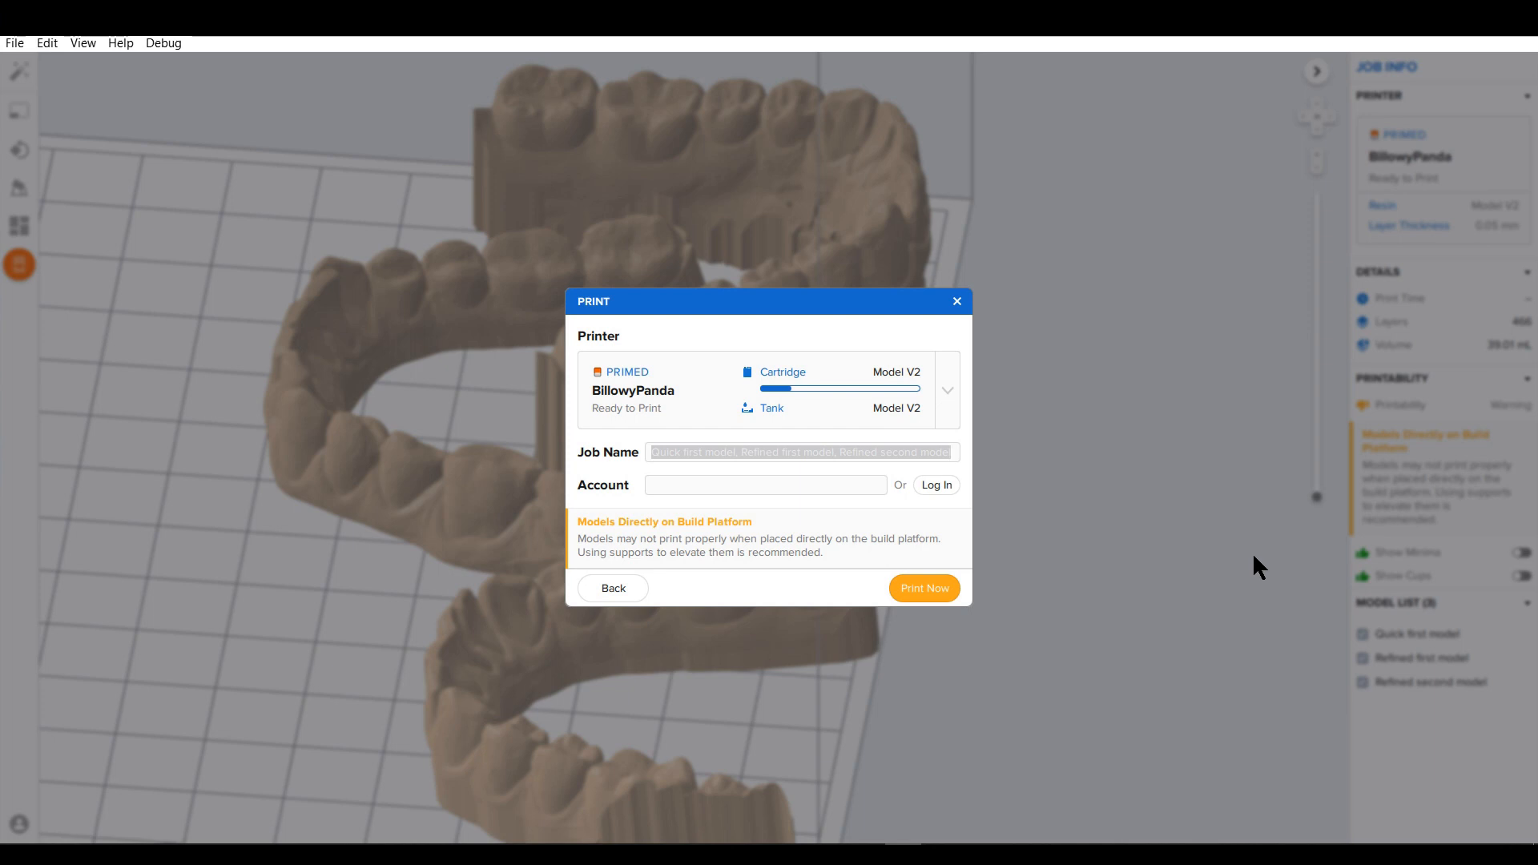
pyautogui.click(609, 591)
# - Switch to the slide presentation in Chrome and advance to the "Complex Cases" title slide
pyautogui.hotkey('alt', 'Tab')
pyautogui.hotkey('alt', 'Tab')
pyautogui.hotkey('alt', 'Tab')
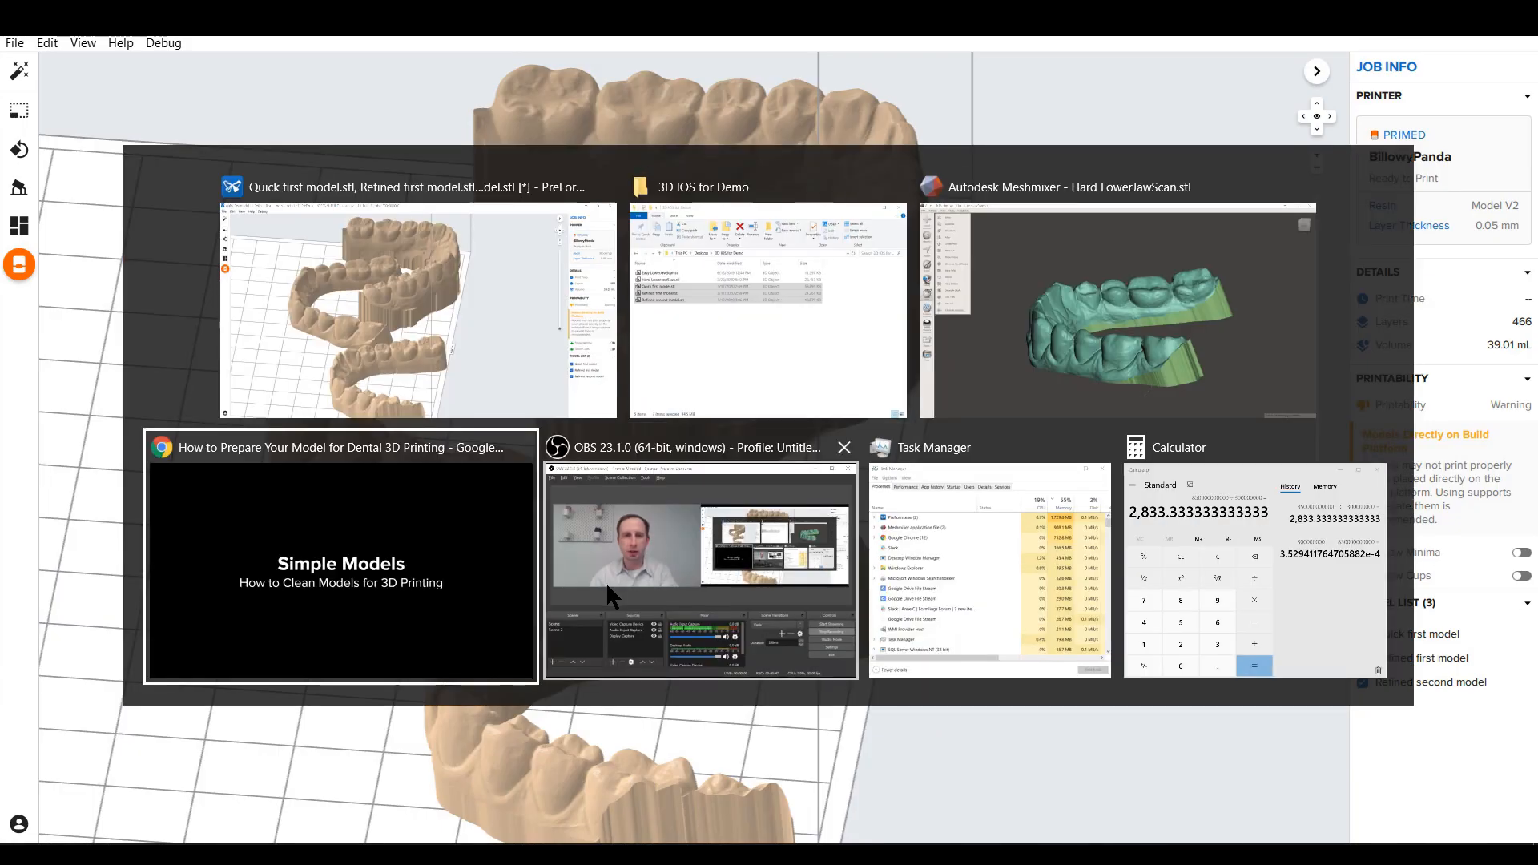
pyautogui.press('Right')
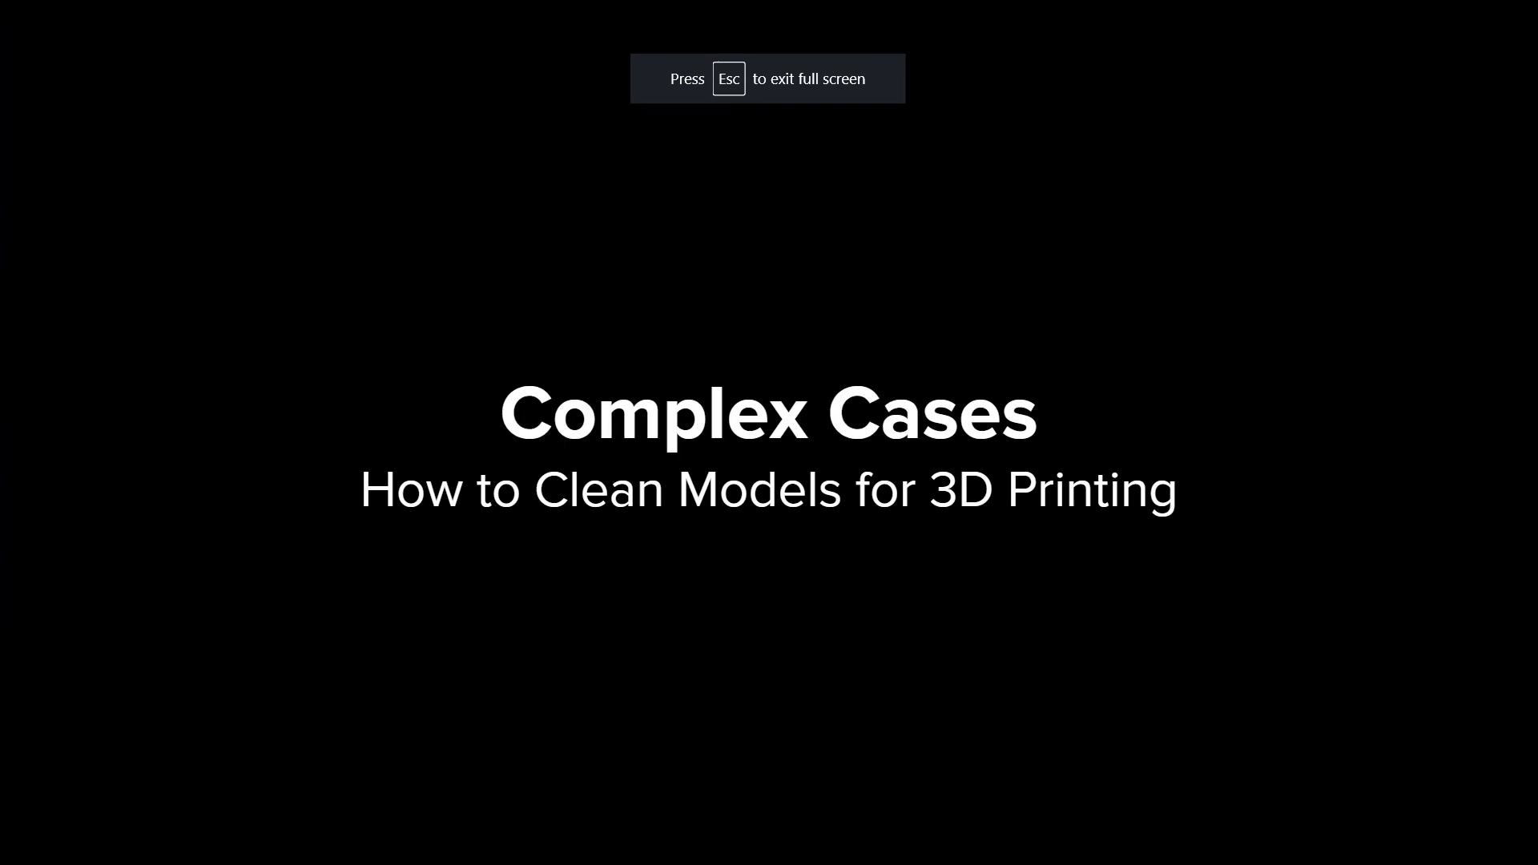